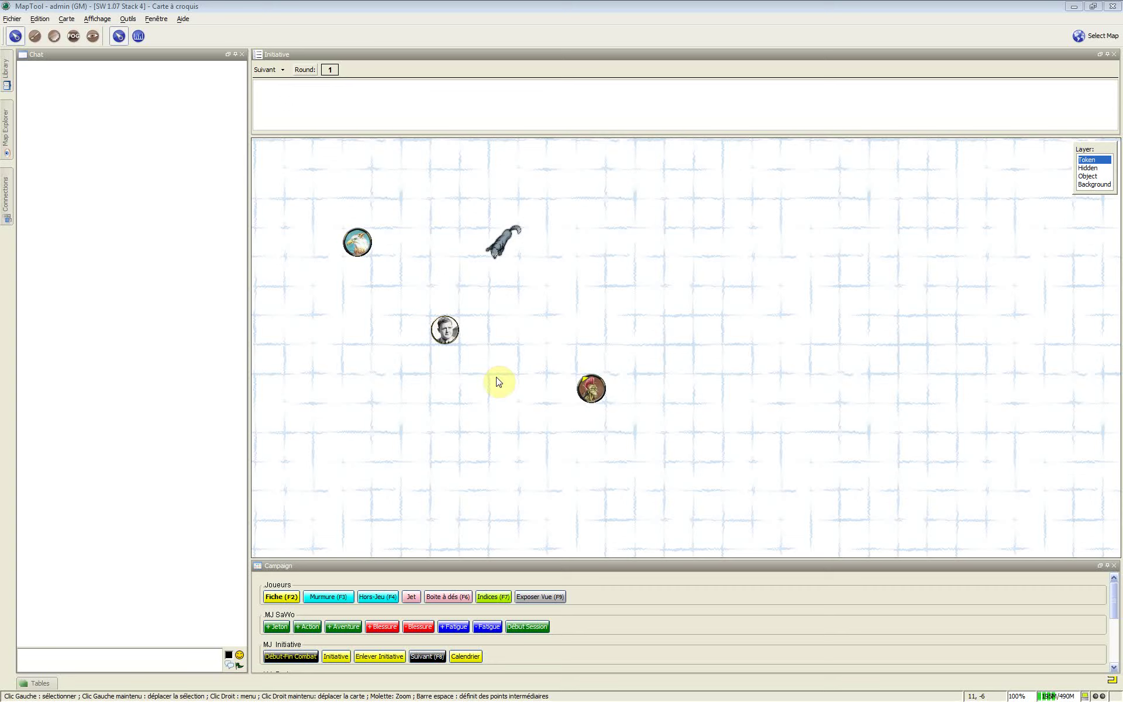
Step: Impersonate the Booya token on the map and open its character sheet
click(497, 567)
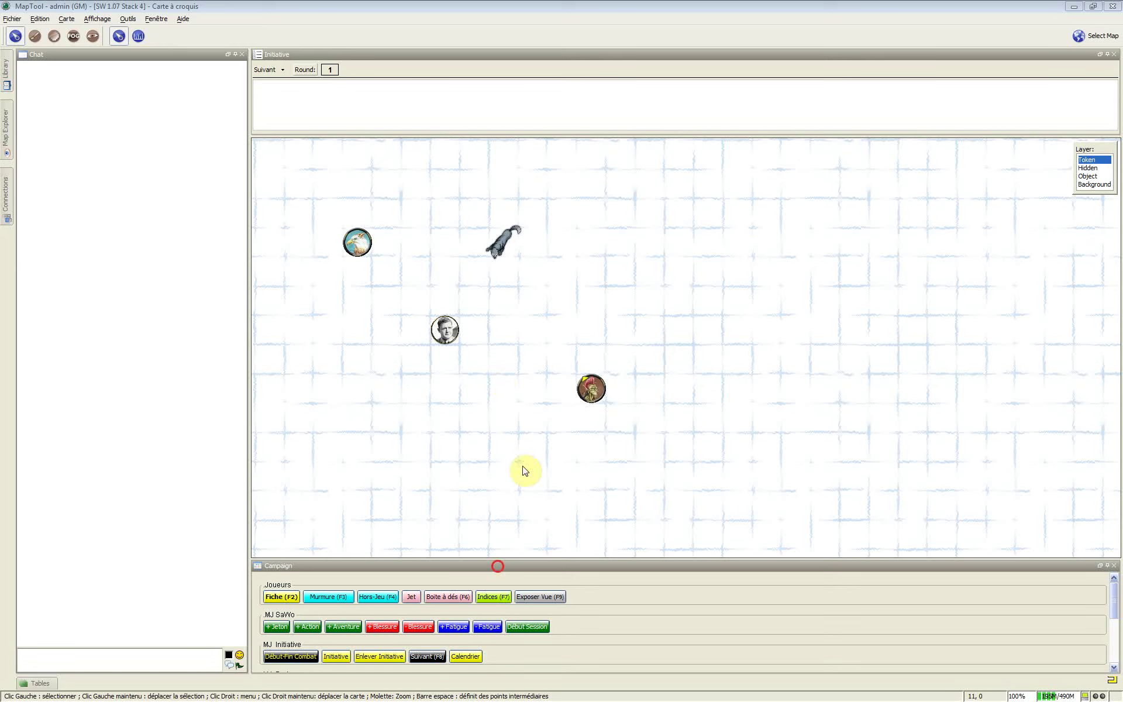
click(591, 395)
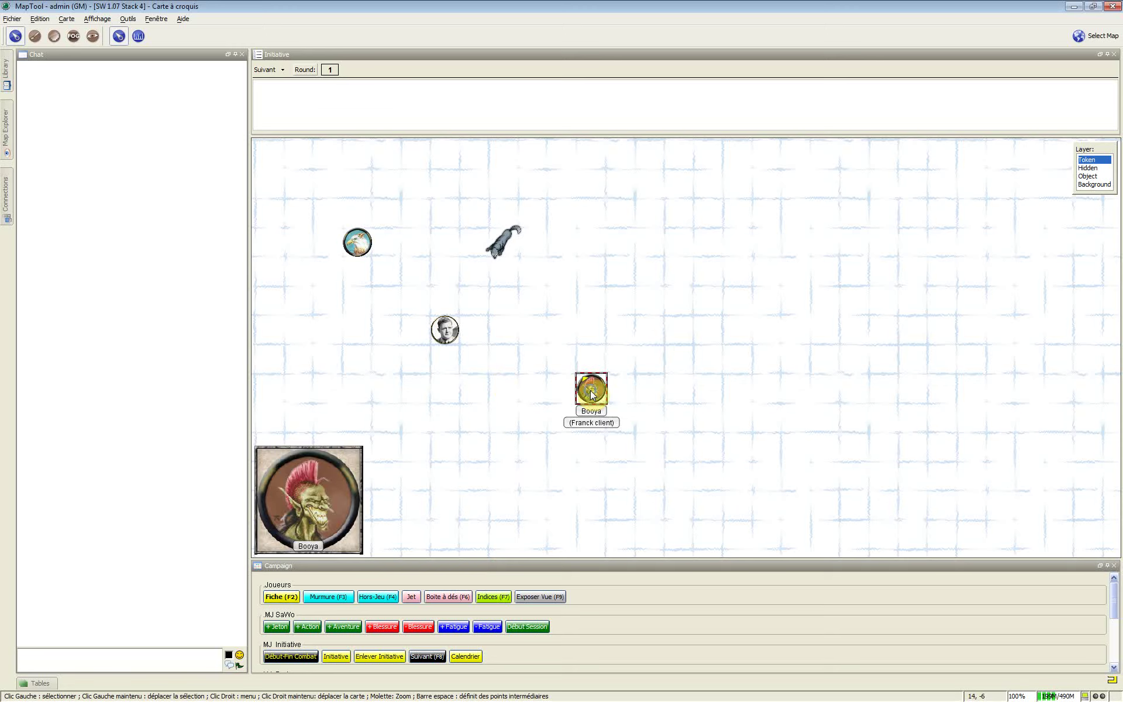
right_click(591, 391)
click(631, 433)
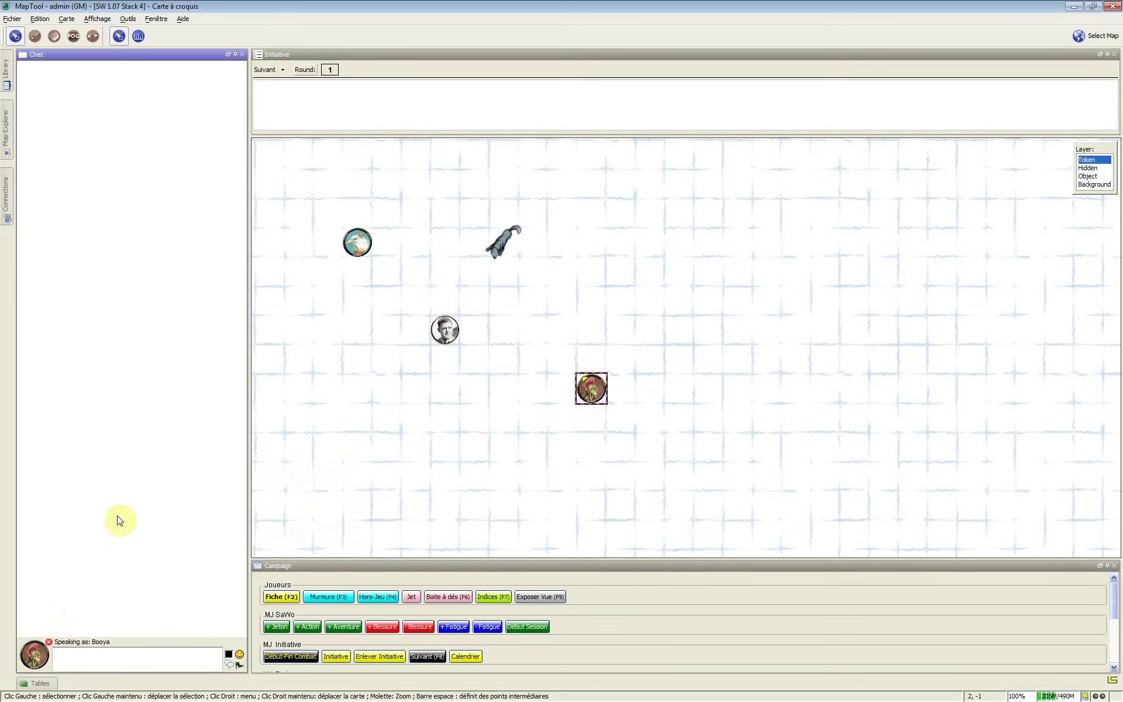
mouse_move(40, 683)
click(287, 570)
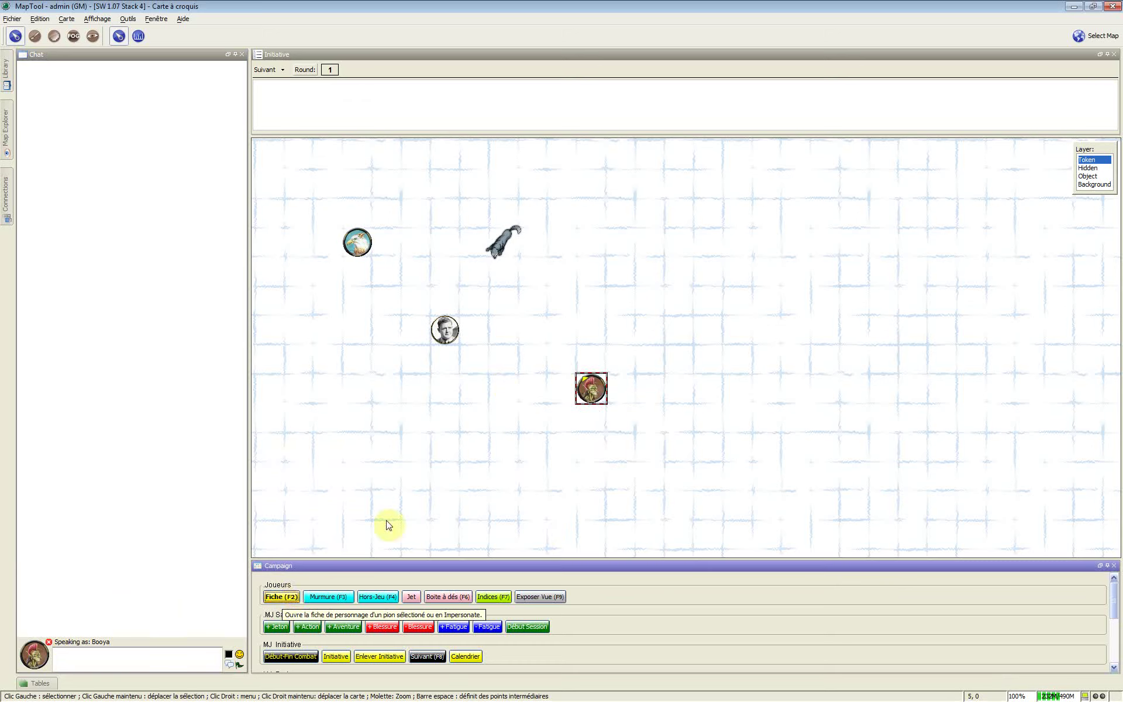
click(289, 596)
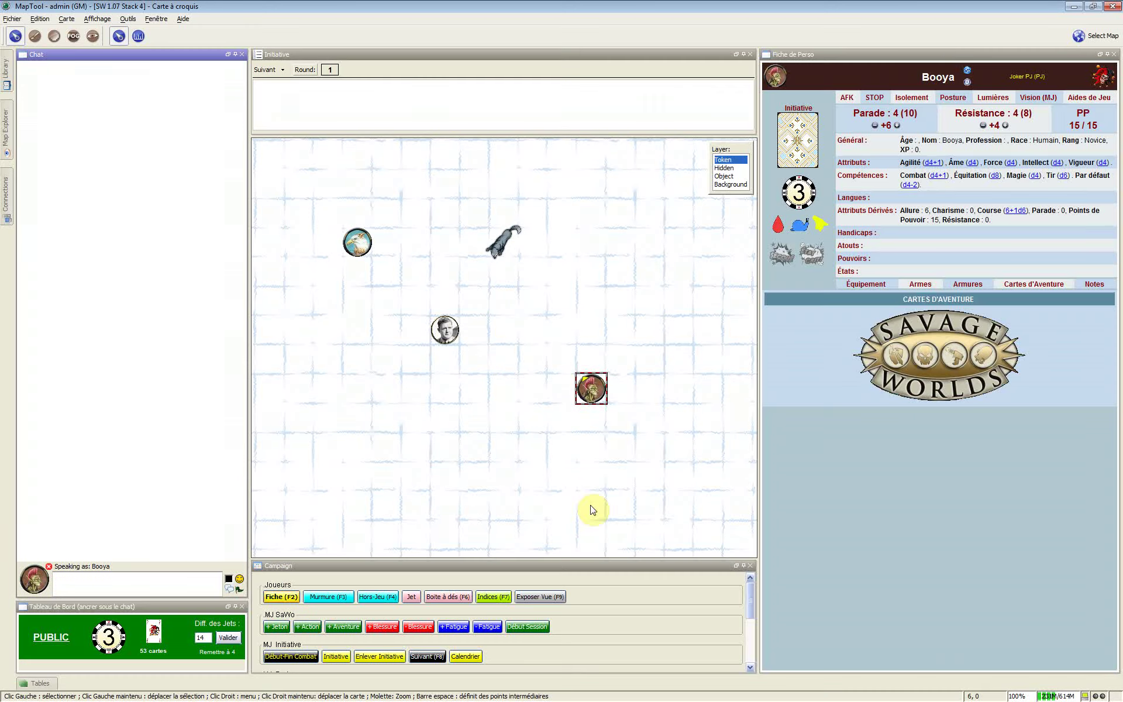
Step: Undock the Fiche de Perso window, enlarge it as a floating window, and dock it beside the map below the initiative area
click(927, 54)
click(586, 189)
drag(612, 310, 614, 311)
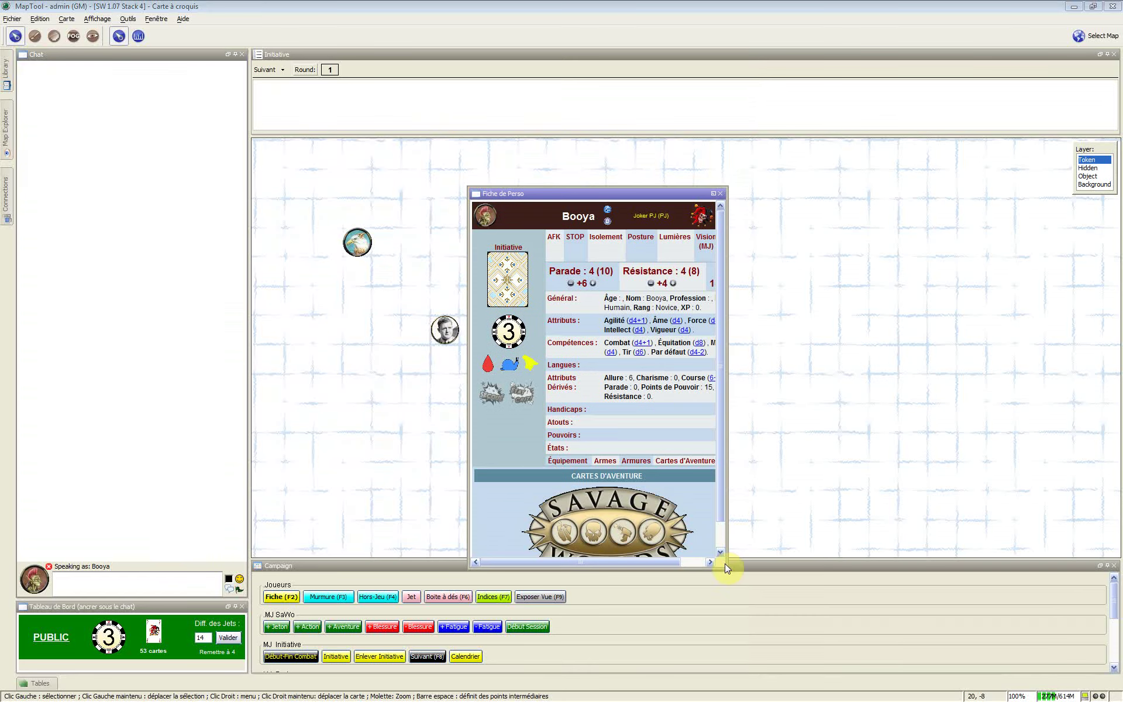
drag(726, 567, 905, 647)
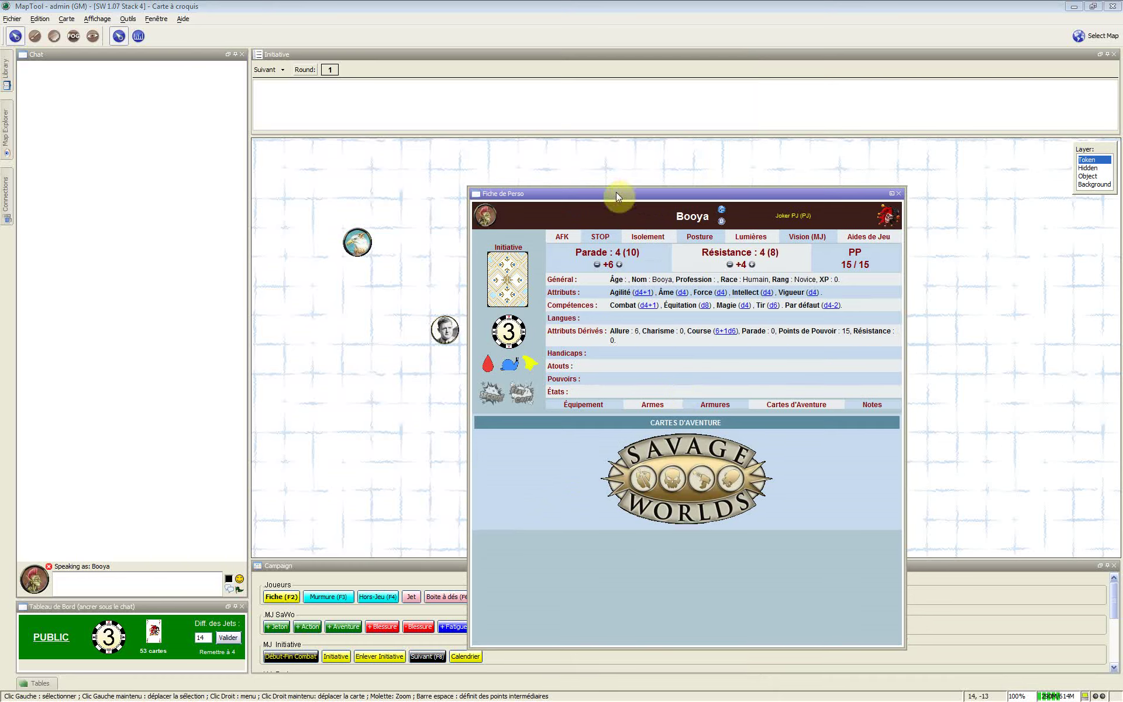
drag(634, 189, 1118, 216)
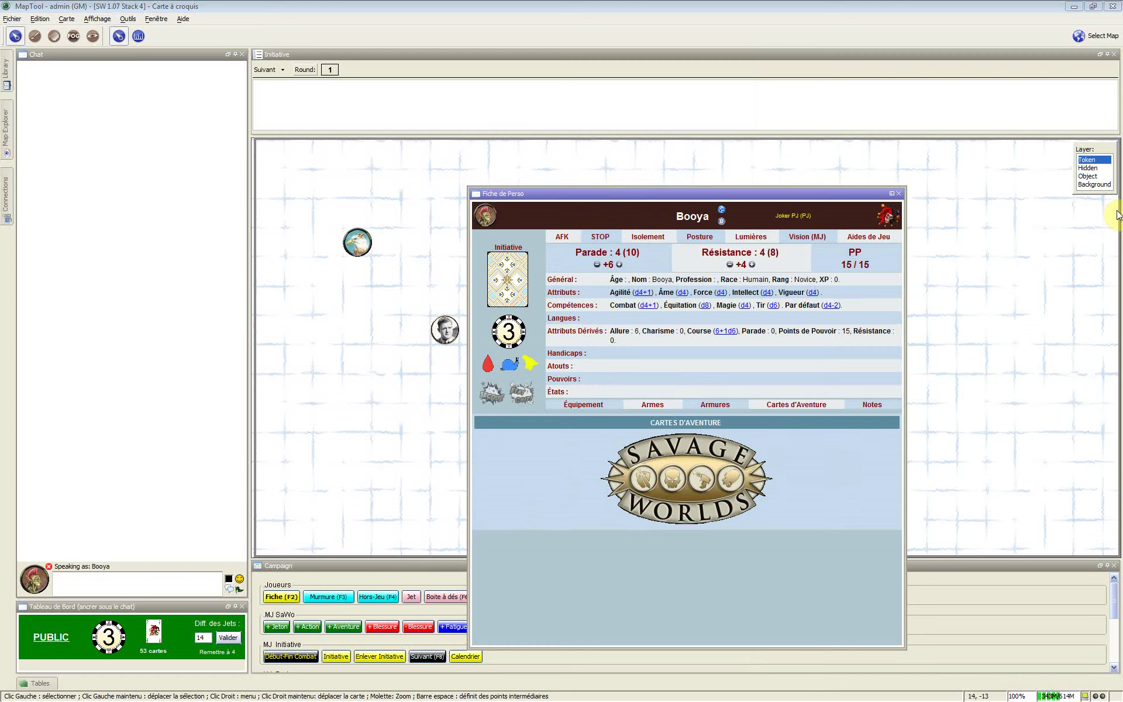
click(1117, 214)
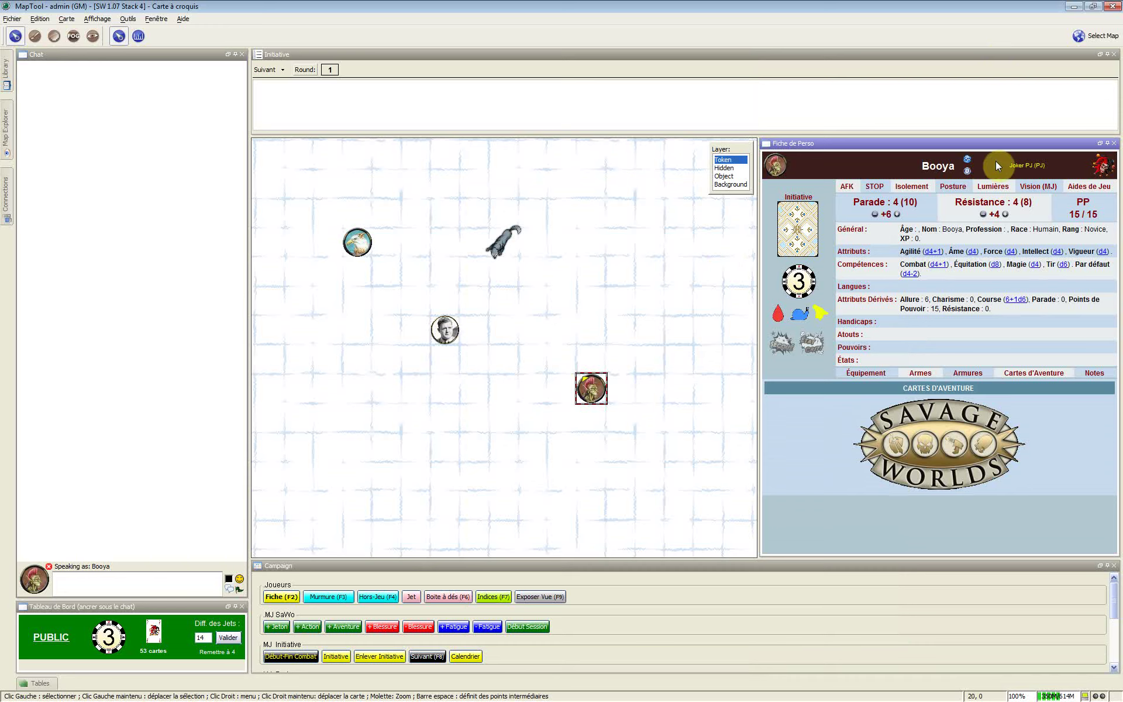
Step: Float the Fiche de Perso window again and dock it beside the map at the full height of the workspace
click(1004, 141)
mouse_move(792, 222)
mouse_down()
mouse_move(743, 208)
mouse_move(785, 228)
mouse_up()
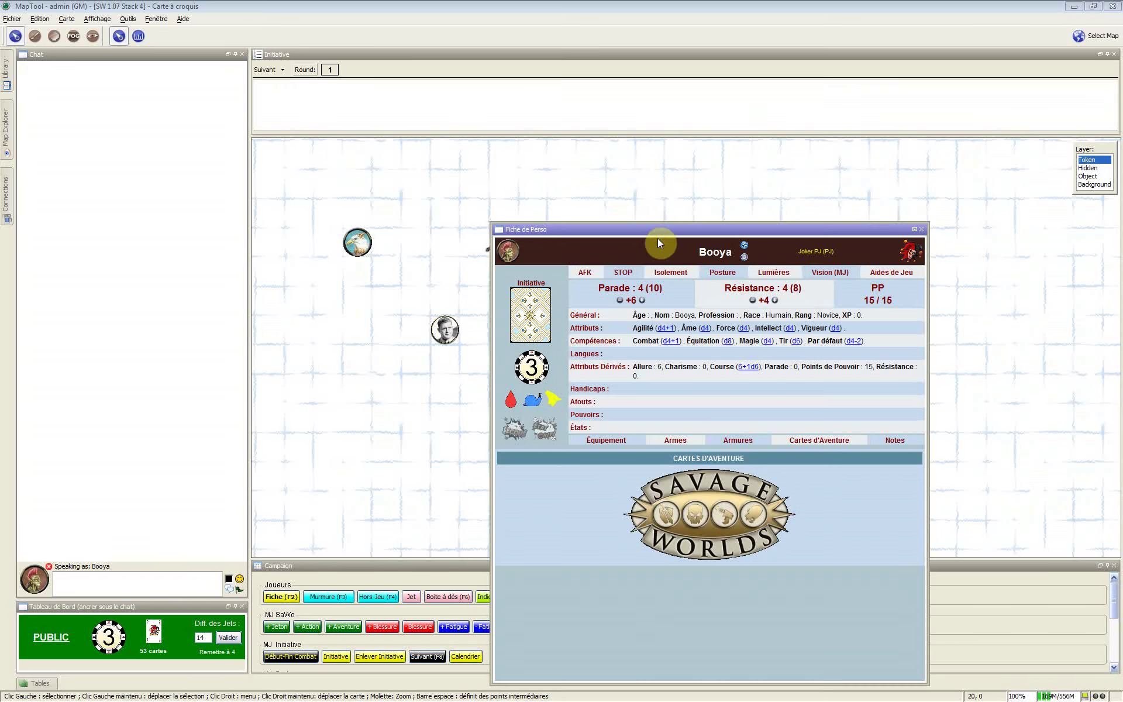
click(655, 229)
drag(663, 229, 1118, 208)
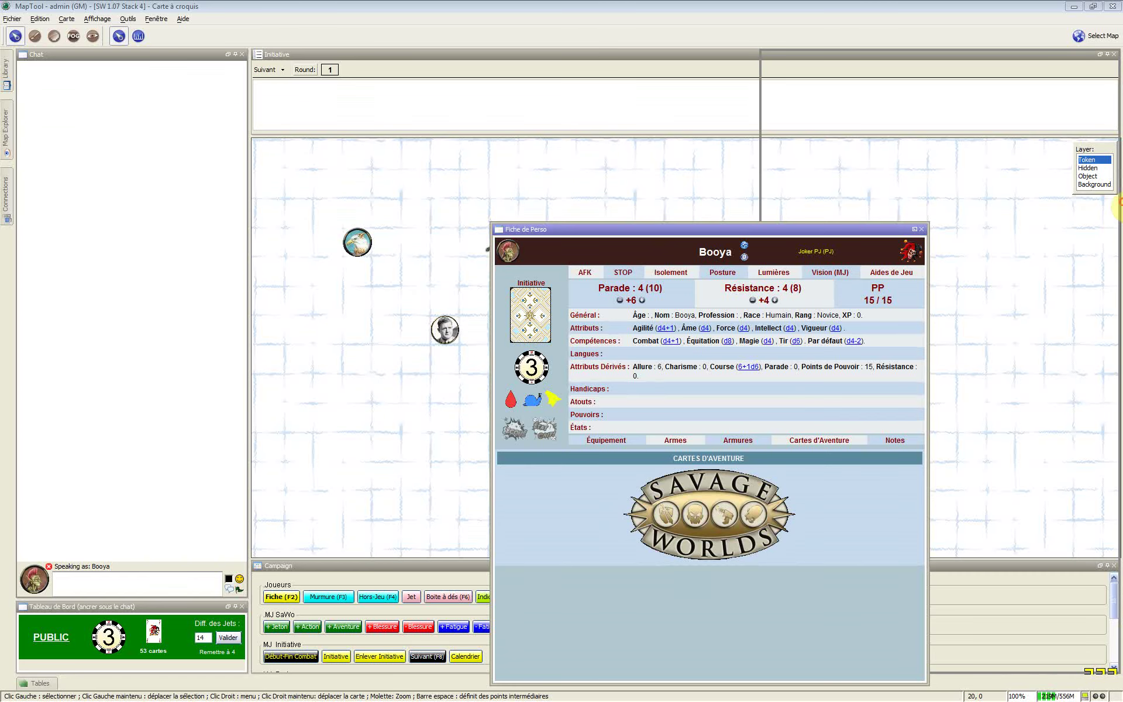
drag(1118, 202, 851, 115)
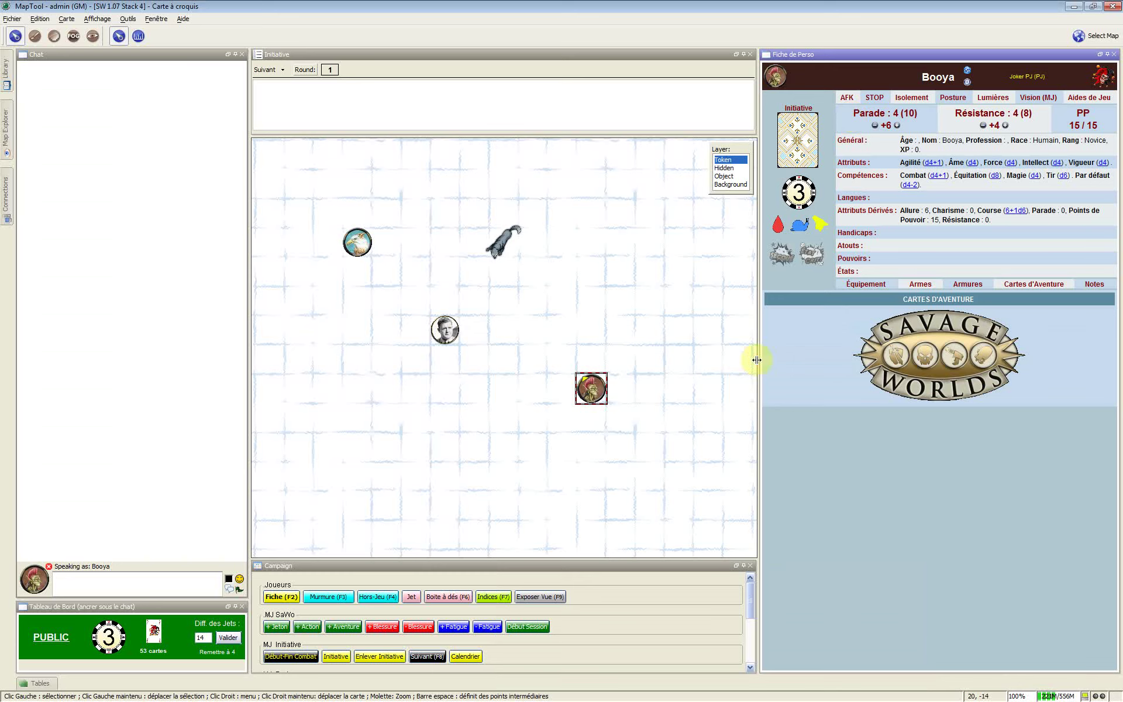
Step: Try different widths for the docked character sheet, including a narrow one scrolled sideways, and widen it until the whole sheet fits
mouse_move(758, 361)
mouse_down()
mouse_move(717, 358)
mouse_move(788, 382)
mouse_up()
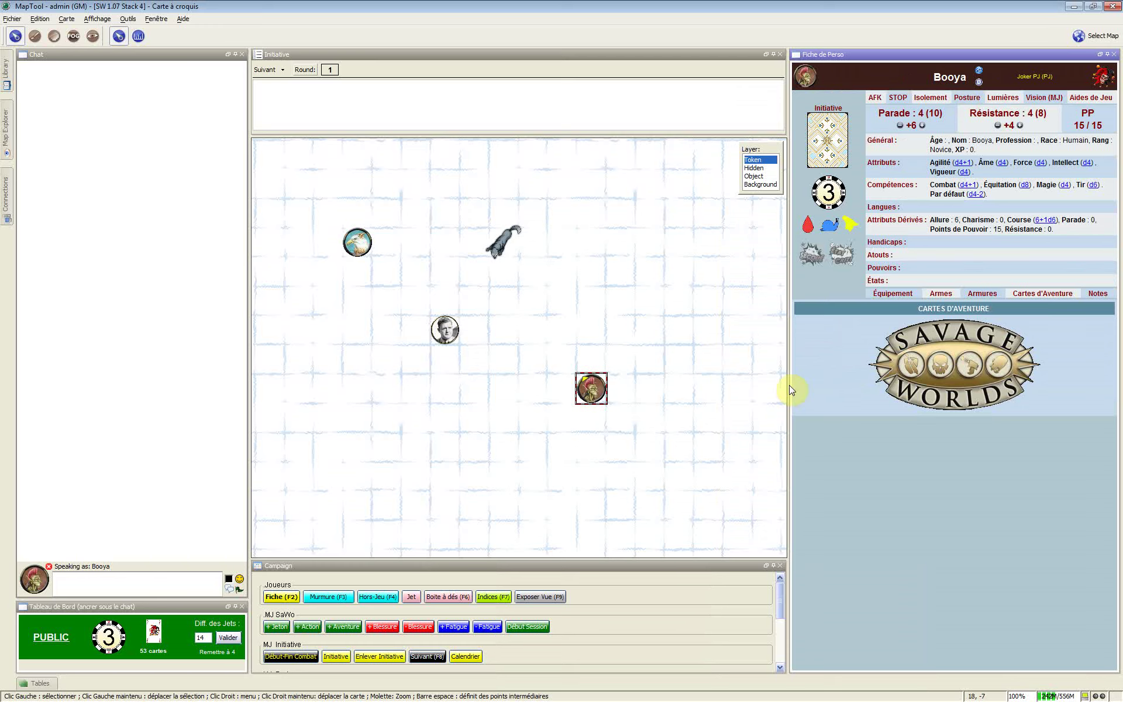
drag(801, 387, 765, 386)
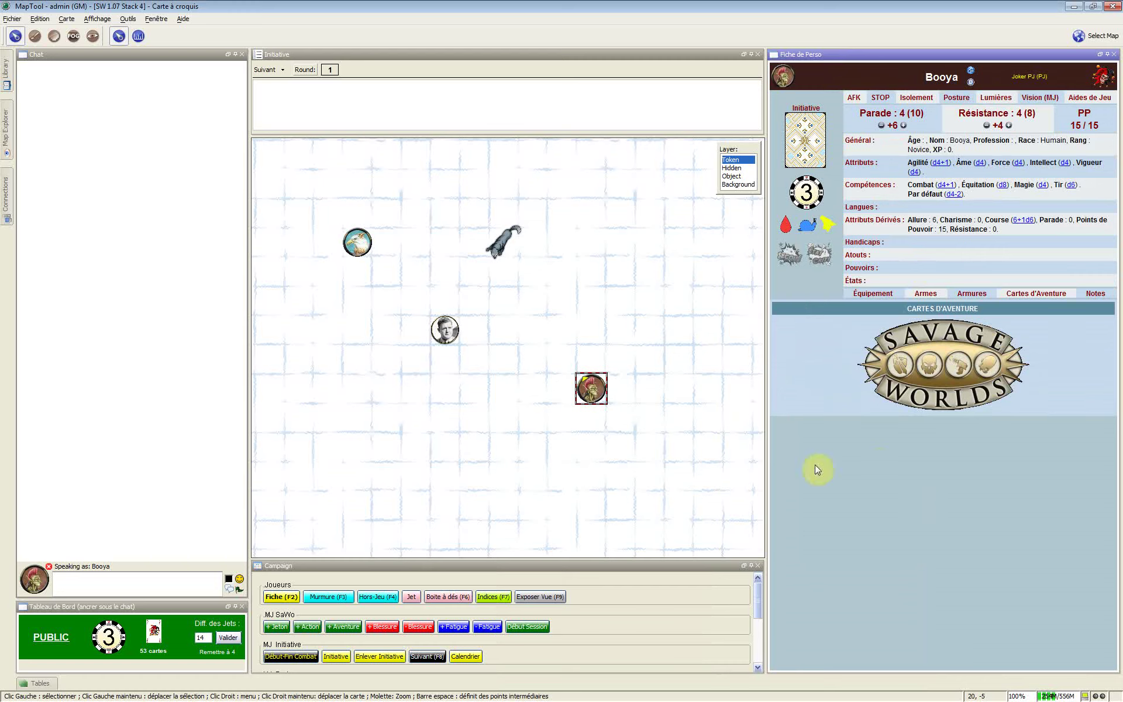
drag(766, 451, 894, 465)
drag(987, 667, 1072, 666)
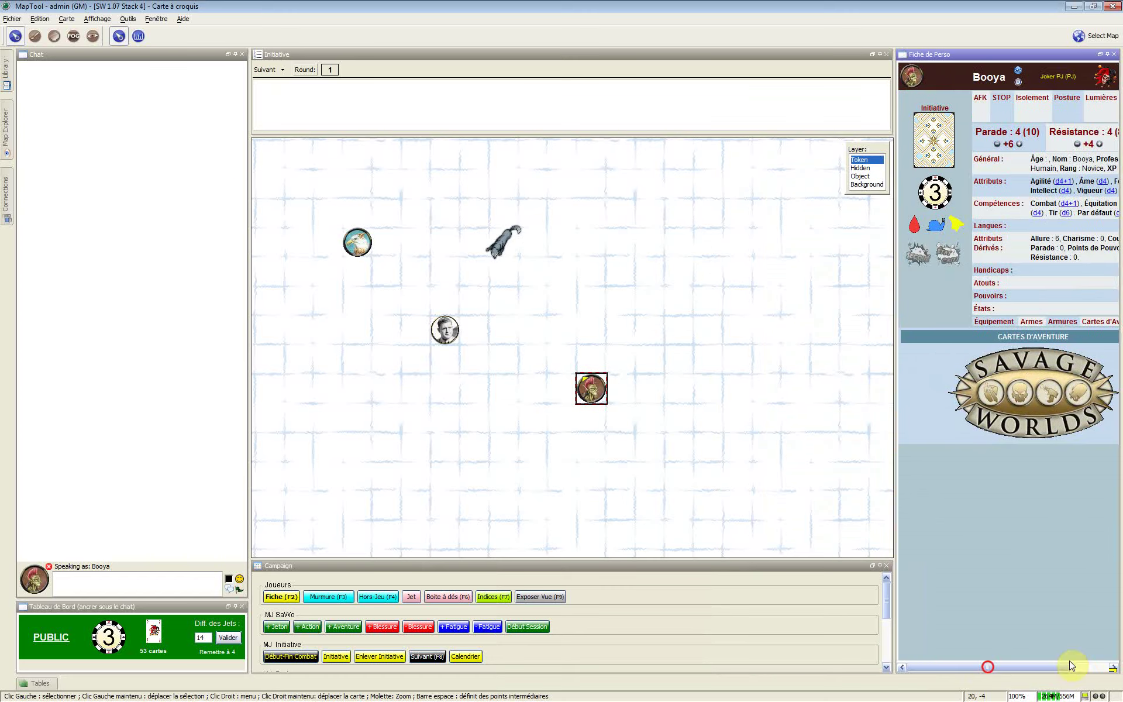
click(901, 667)
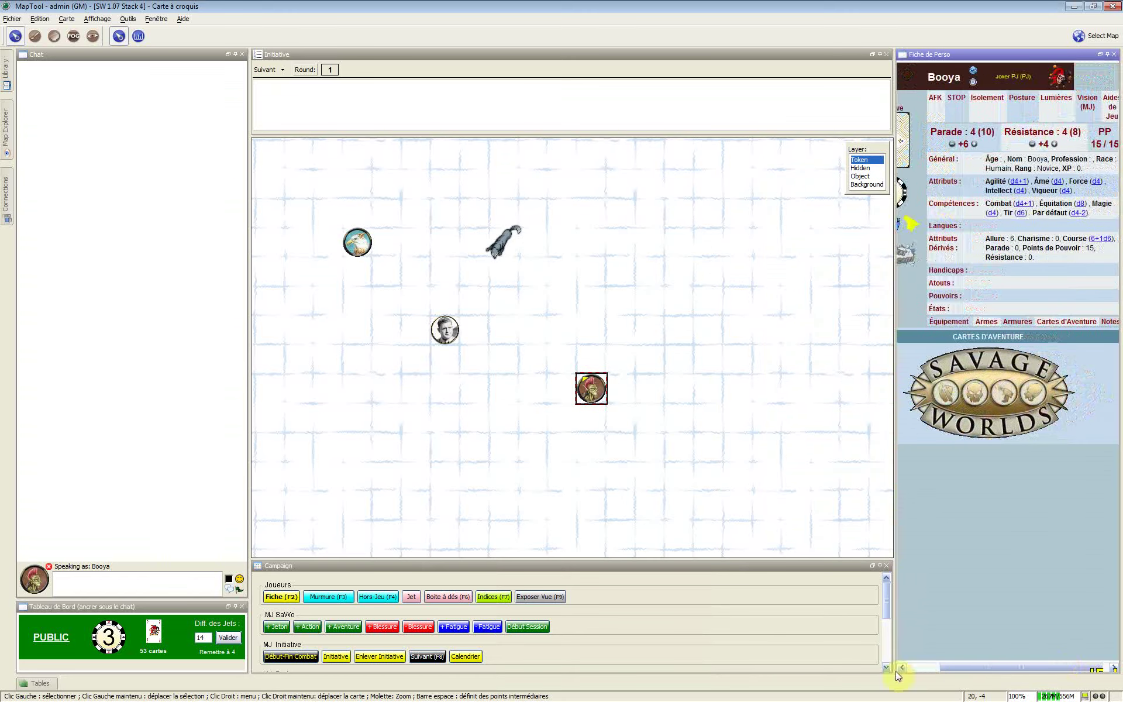
click(898, 669)
click(1114, 668)
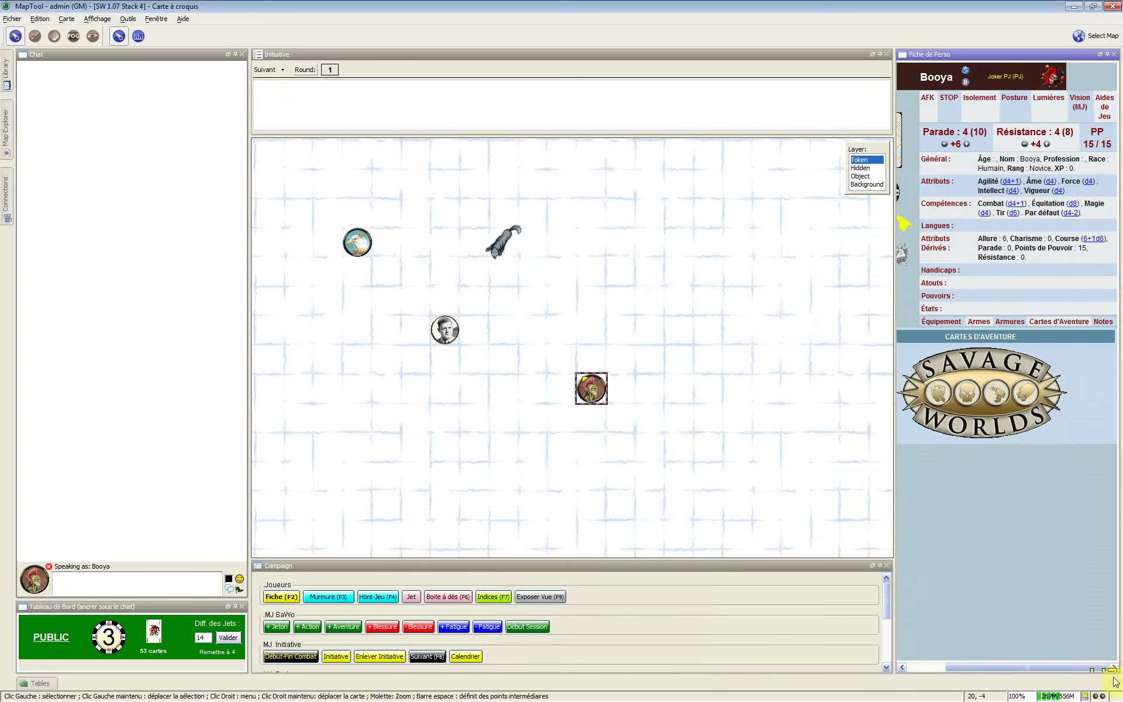
mouse_move(1100, 667)
mouse_down()
mouse_move(884, 381)
mouse_move(895, 373)
mouse_move(820, 376)
mouse_up()
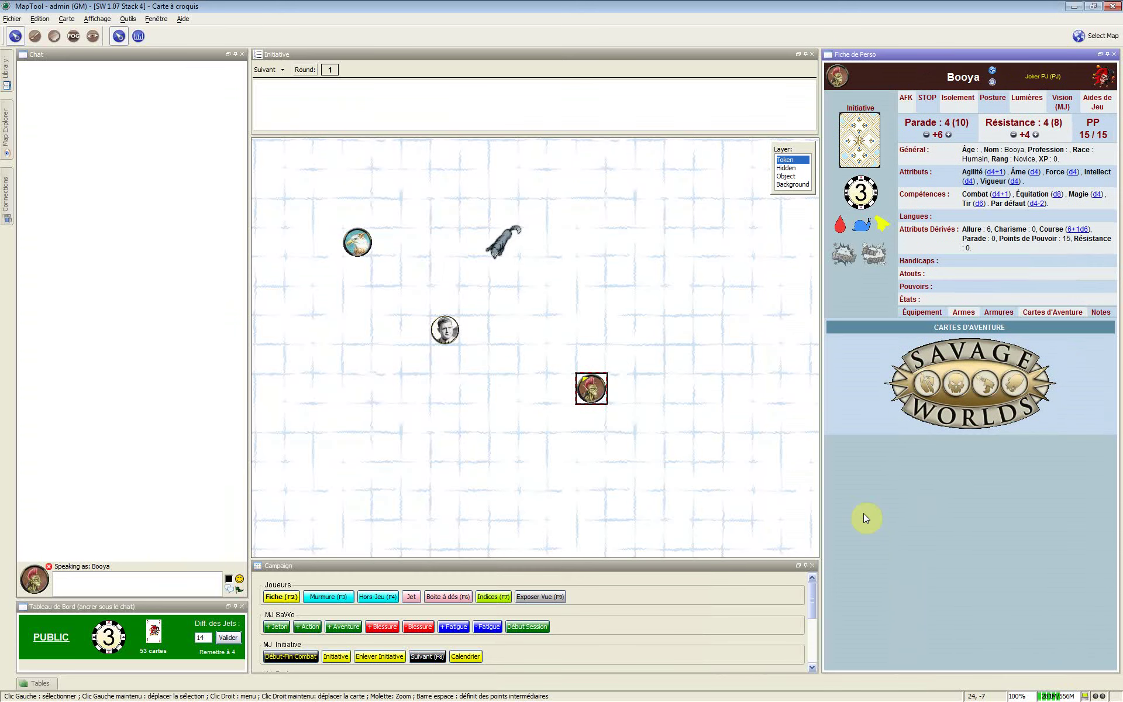
Step: Collapse the Cartes d'Aventure section of the sheet and widen the character sheet slightly
click(1051, 314)
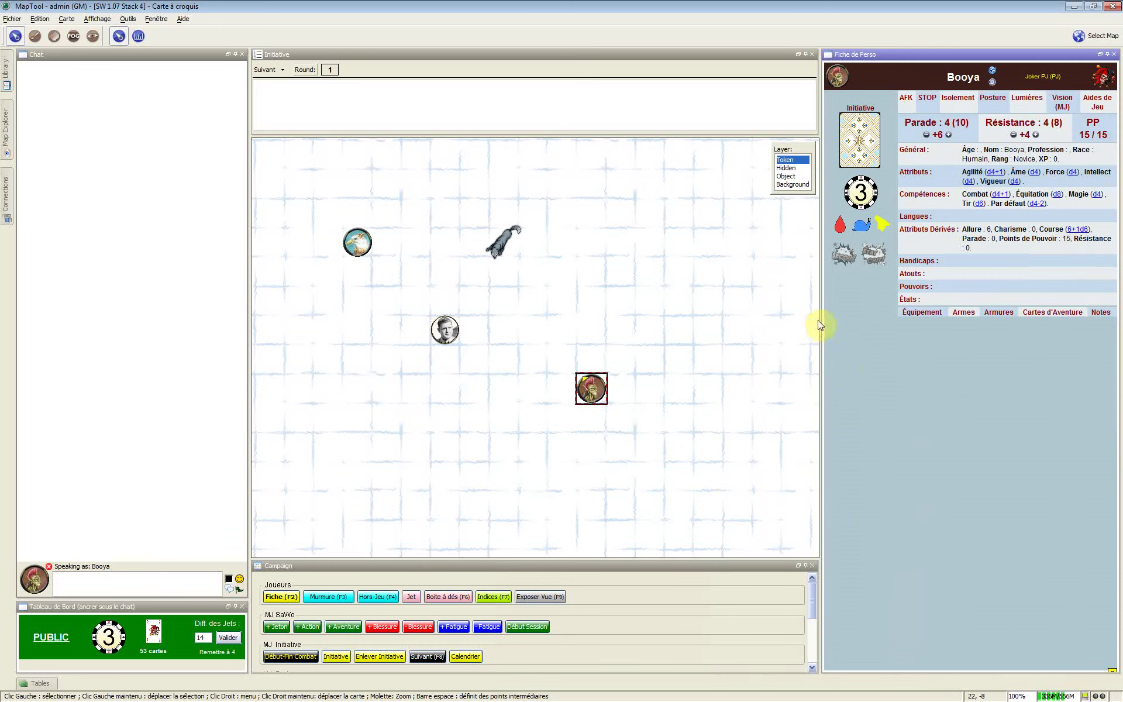
drag(820, 320, 799, 318)
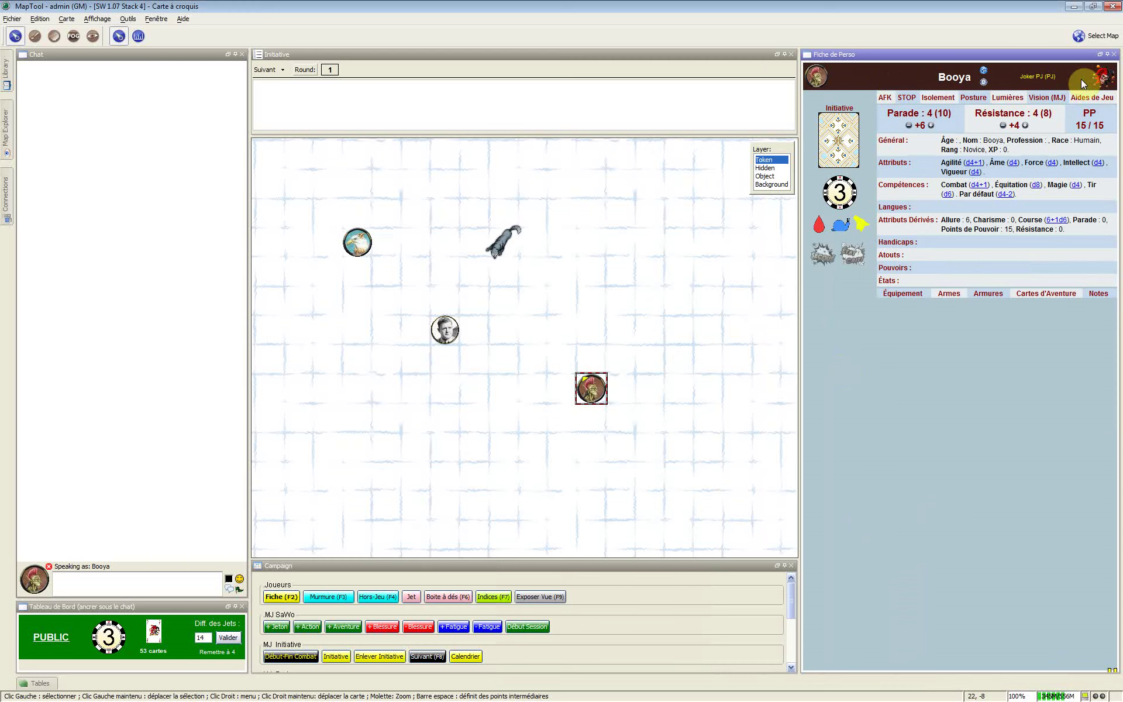
Step: Examine the portrait, name and icons in Booya's sheet header, and toggle the use of the joker die off and on again
click(817, 79)
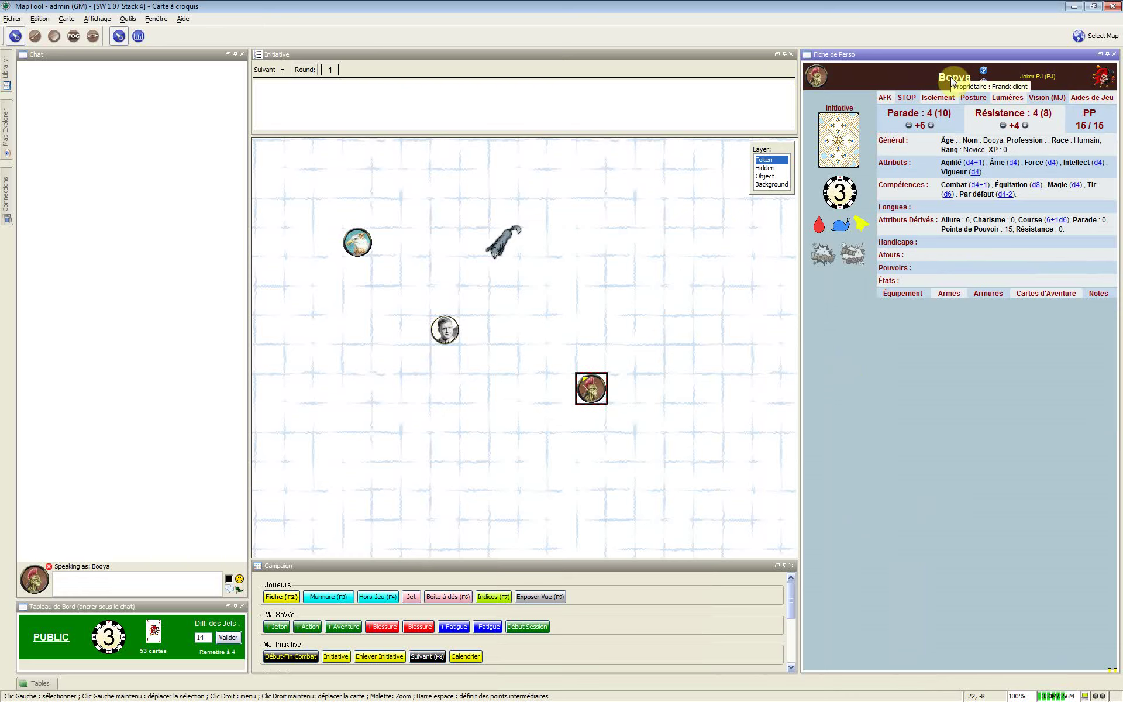
click(985, 76)
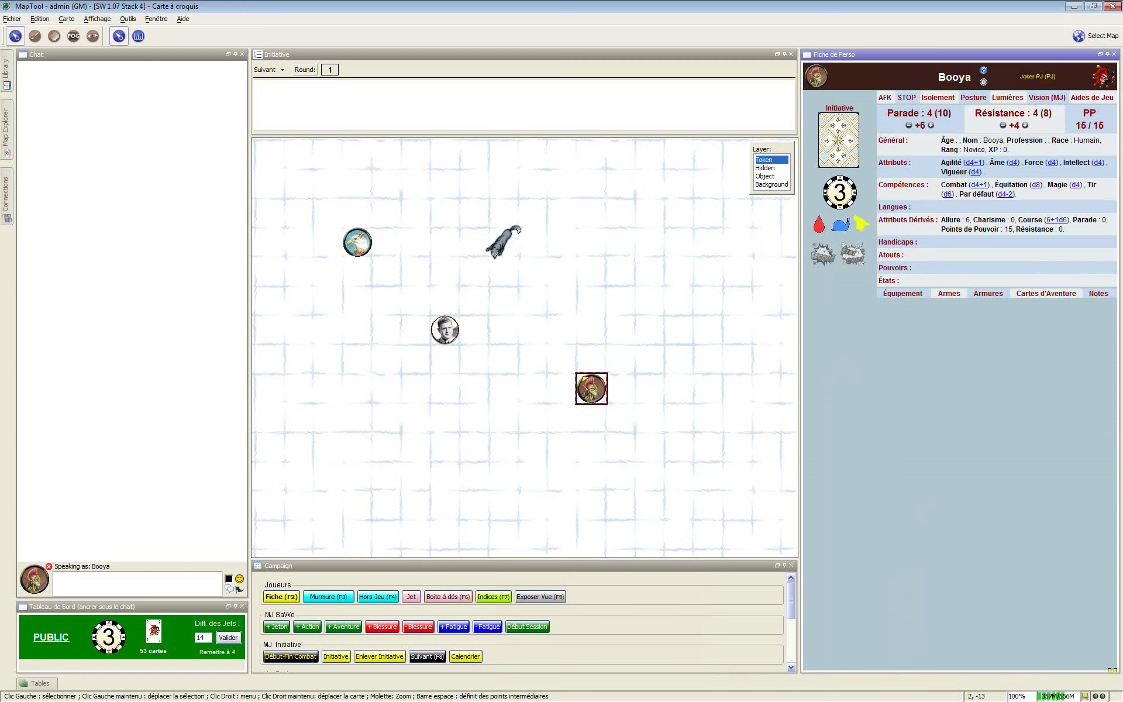
click(670, 101)
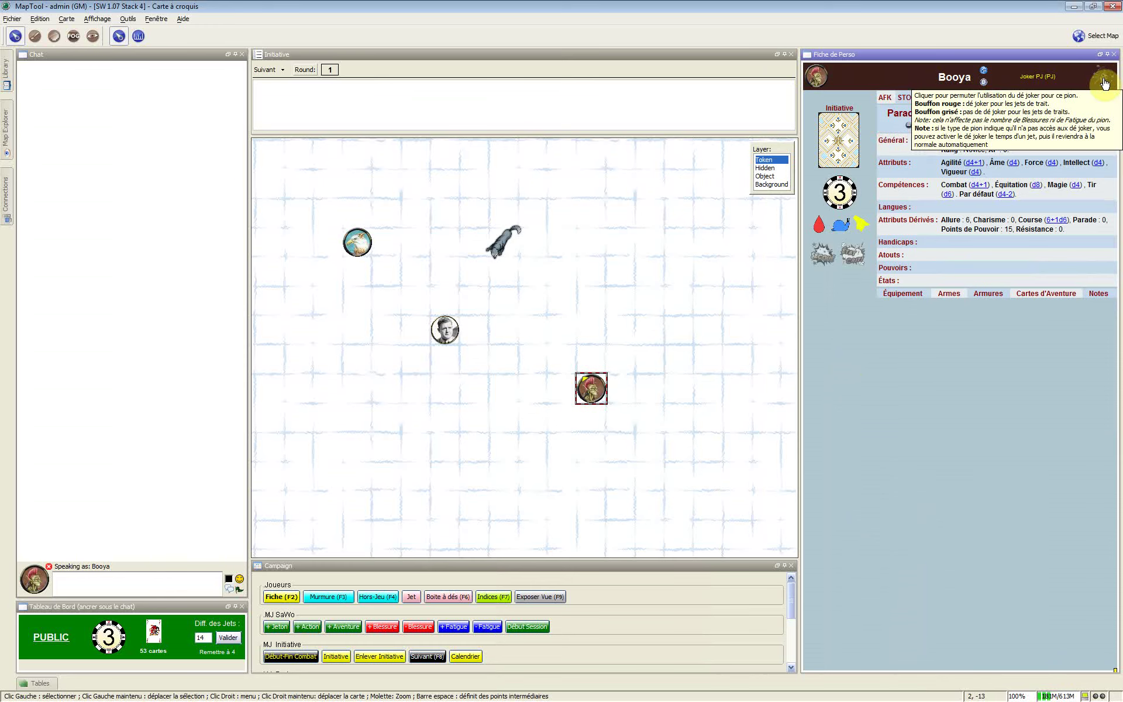
click(1103, 80)
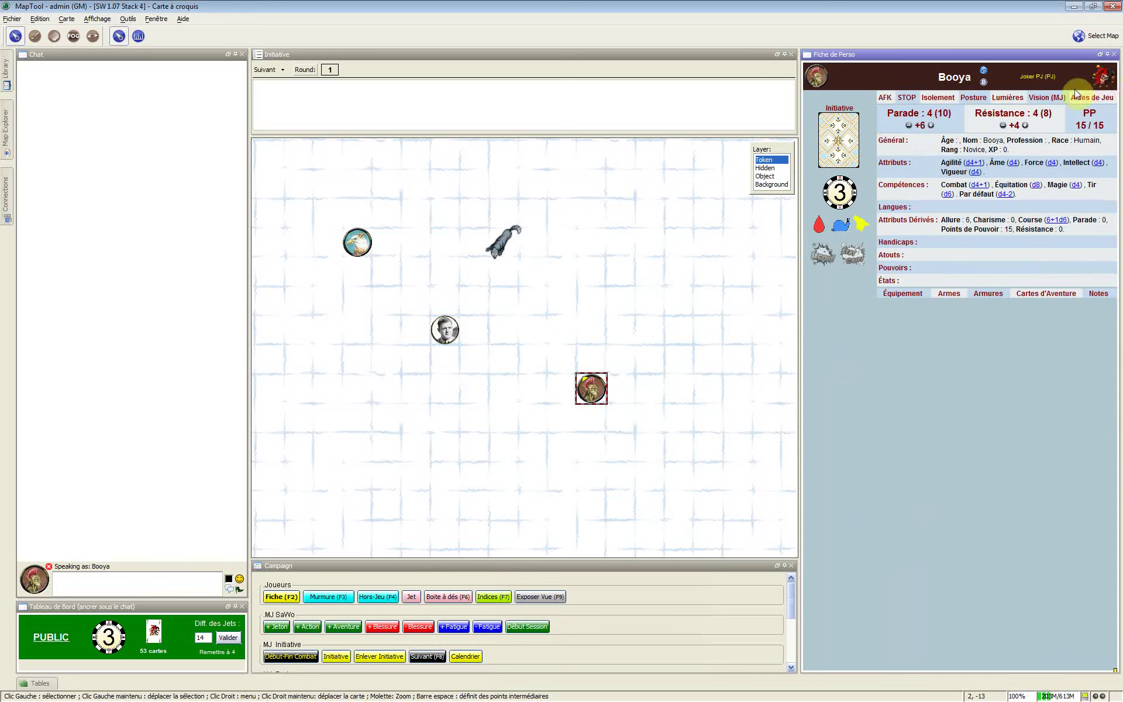
click(1106, 79)
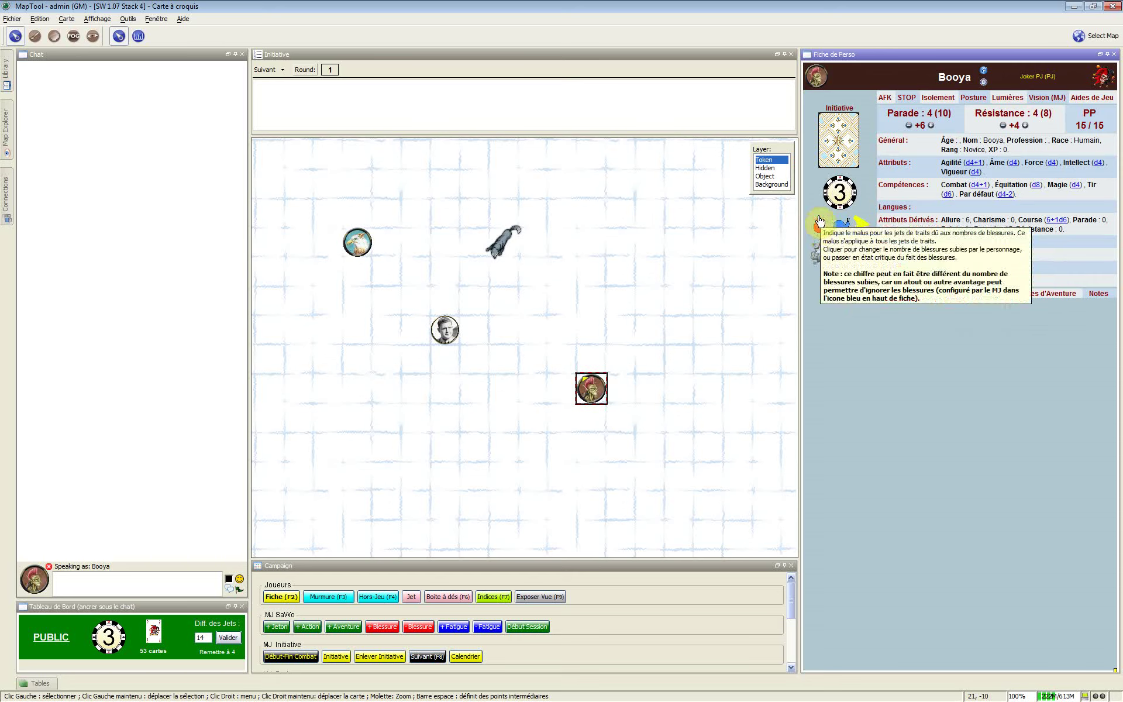
Step: Read the descriptions of the wound and fatigue penalty indicators on Booya's sheet
click(829, 230)
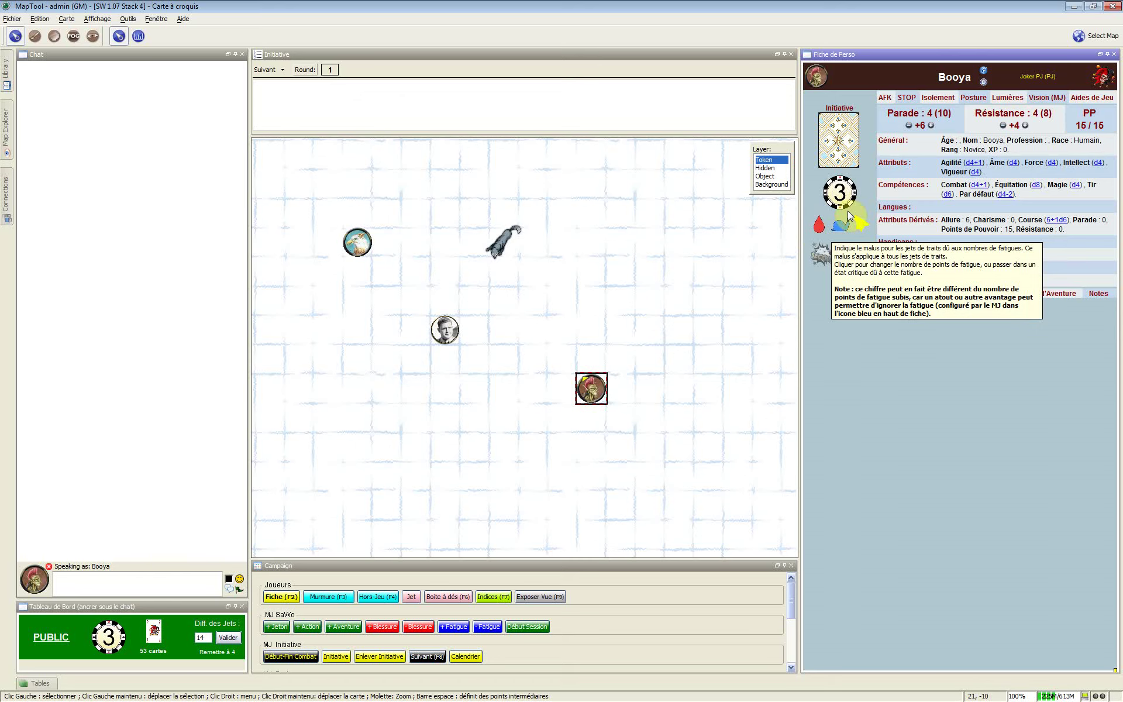
click(846, 216)
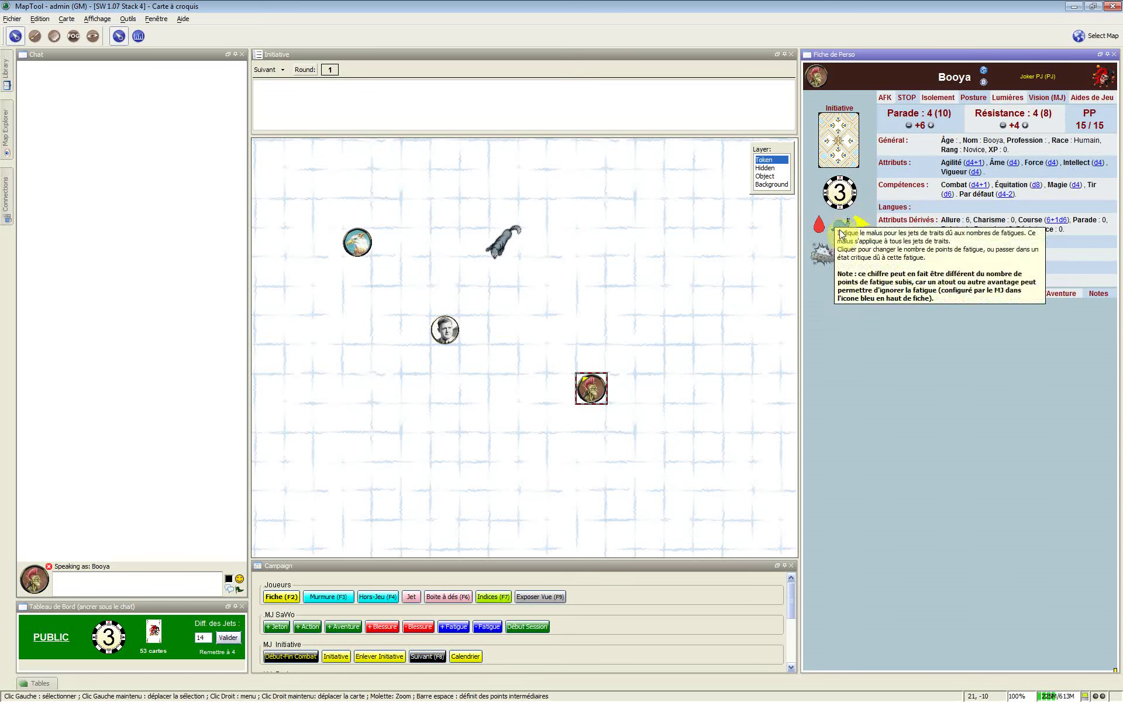
mouse_move(861, 227)
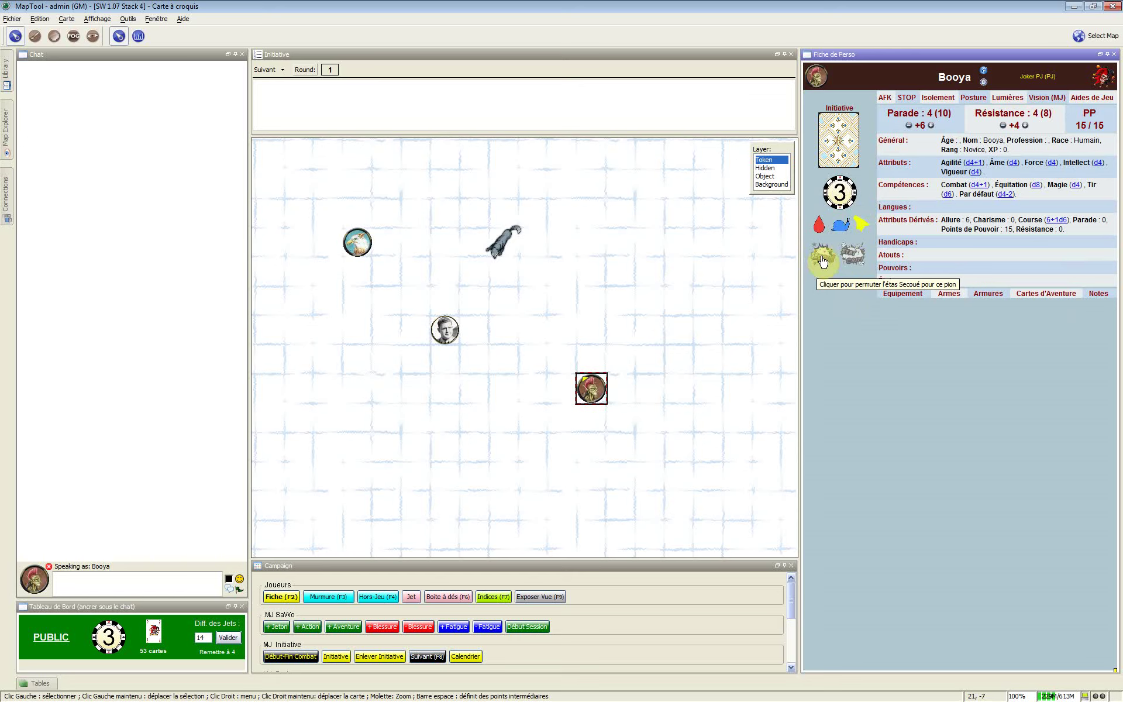
Step: Toggle the Secoué state of the Booya token on and off twice, and check the neighbouring state icon
click(823, 259)
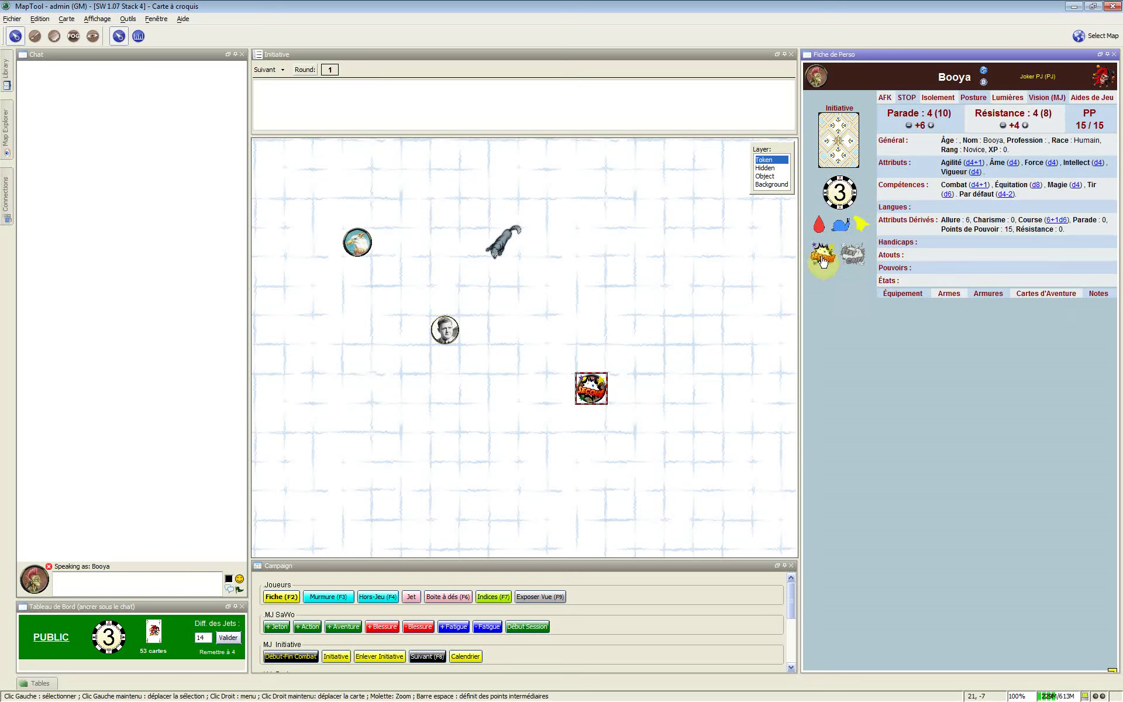
mouse_move(594, 400)
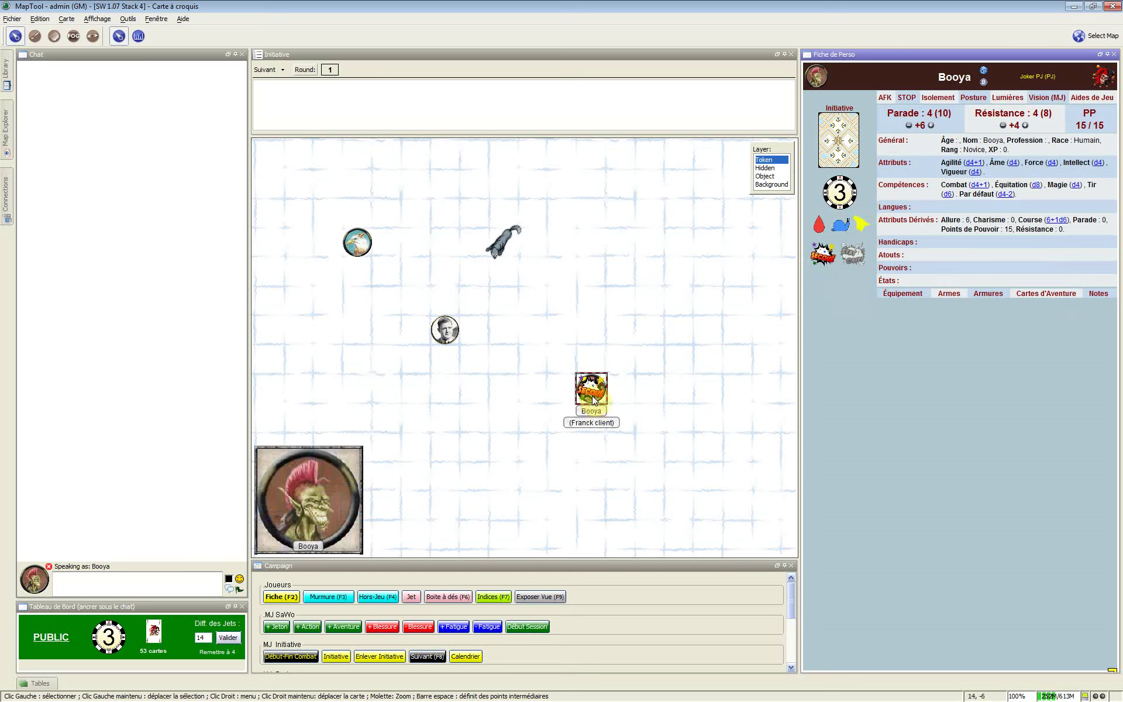
click(821, 257)
click(821, 257)
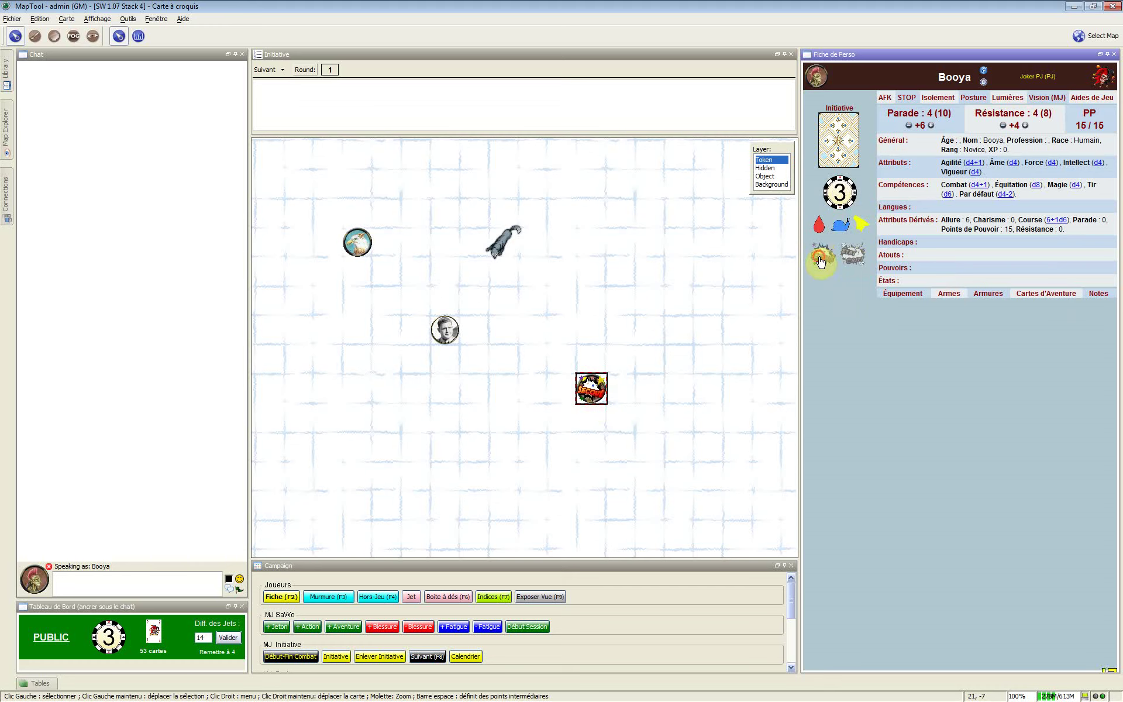
click(821, 257)
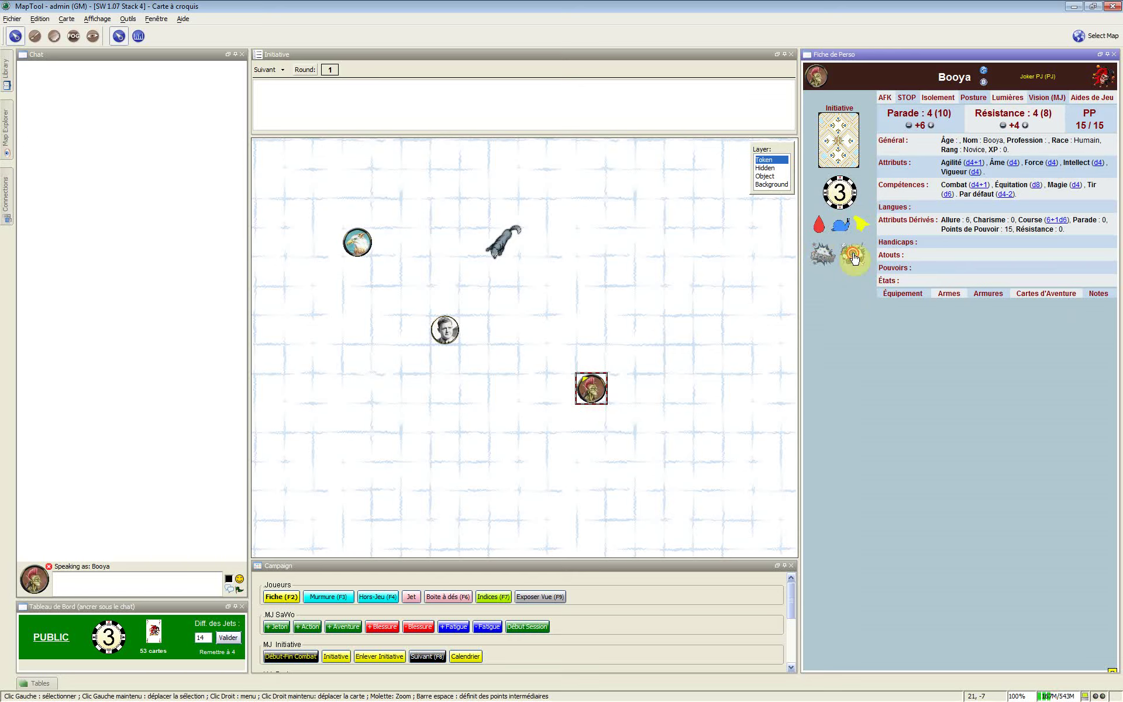
click(853, 255)
mouse_move(855, 260)
Step: Open Booya's general information for editing and move its window over the map near the character sheet
click(887, 138)
click(653, 212)
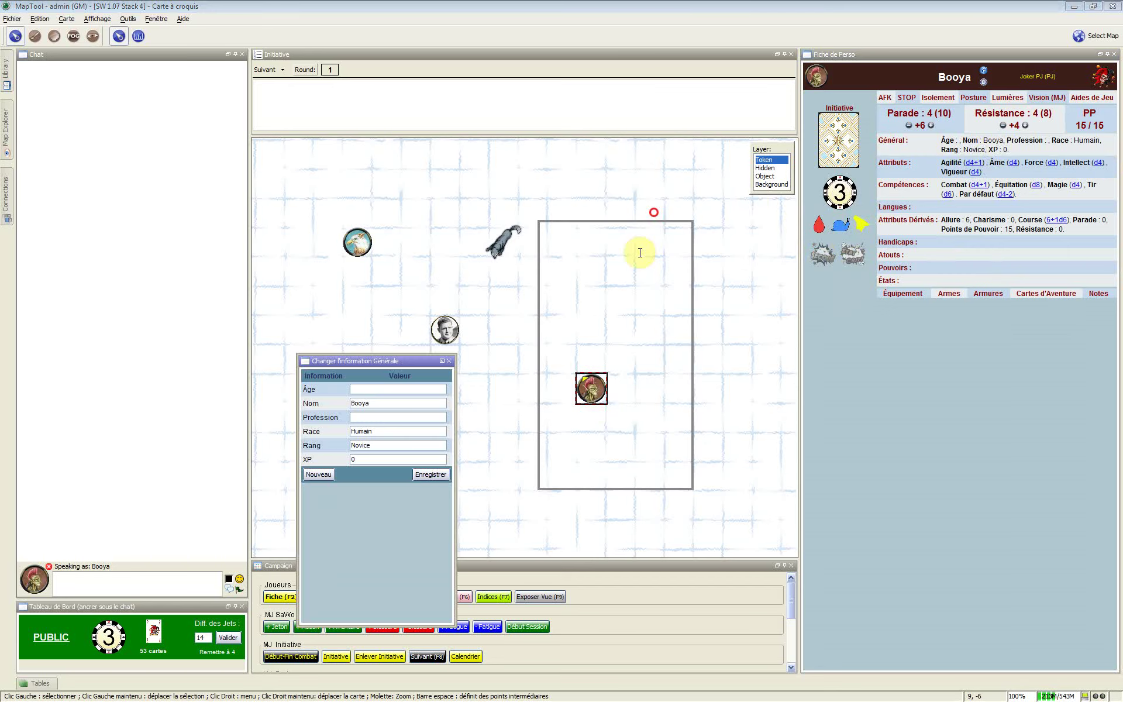
click(616, 242)
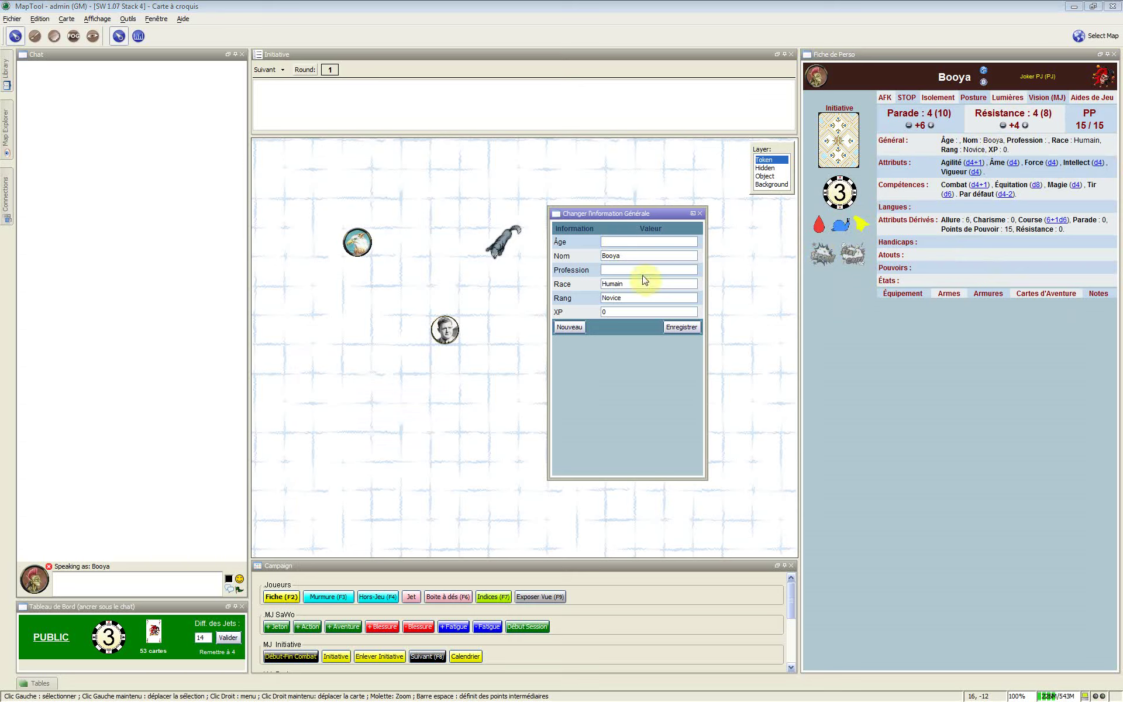
Step: Open the form for adding a general information entry and examine its name, displayed name and value fields
click(569, 327)
click(338, 159)
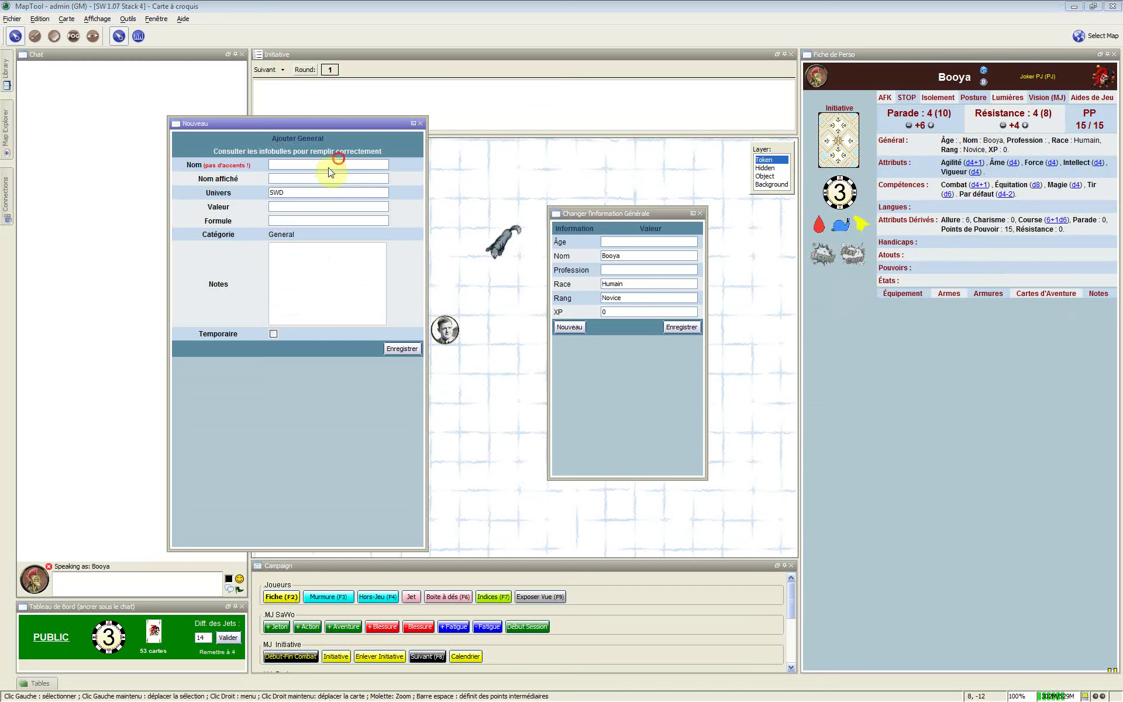
click(310, 158)
click(210, 164)
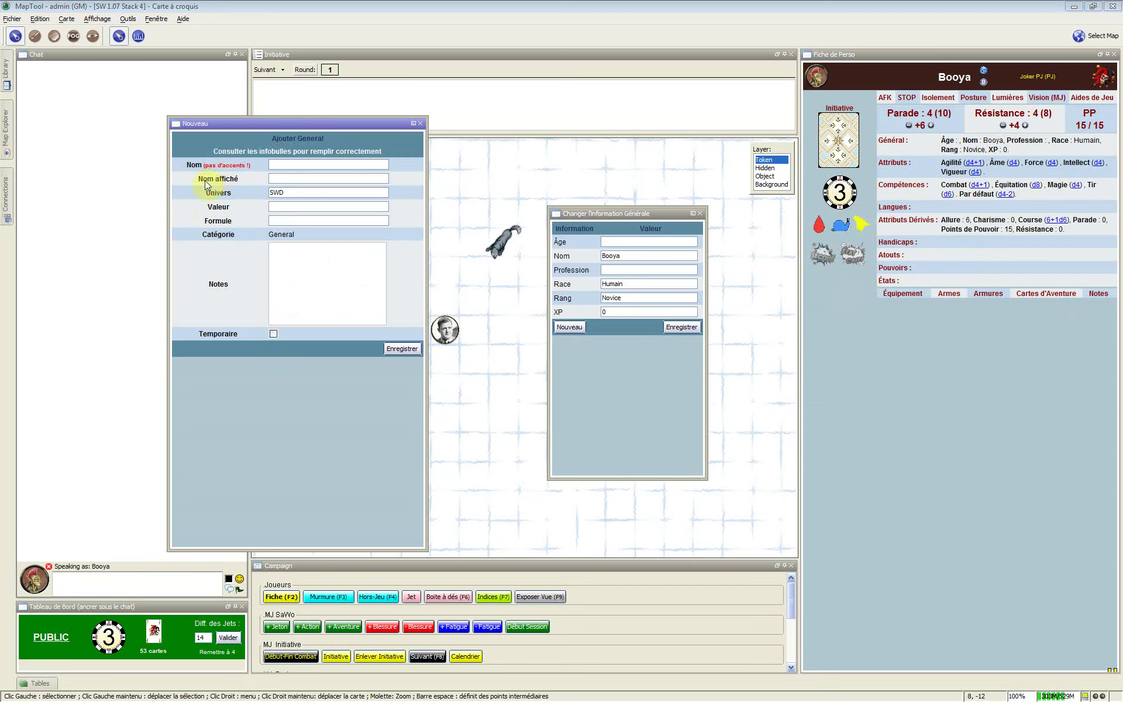
mouse_move(206, 185)
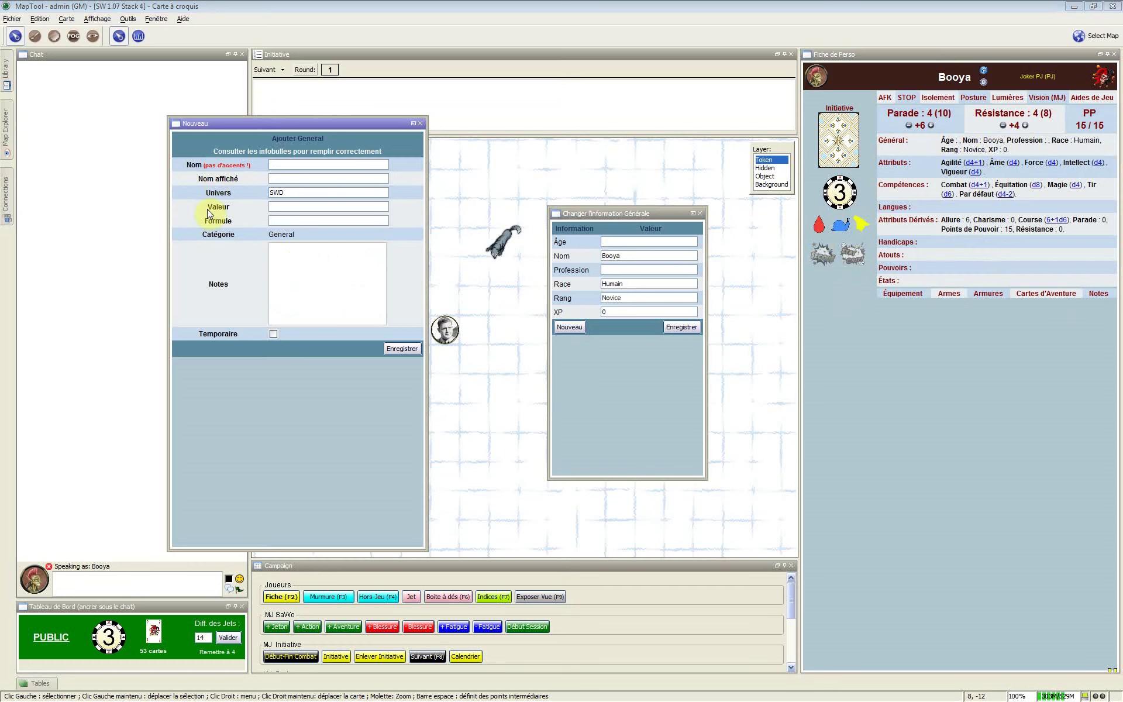
click(291, 204)
click(293, 206)
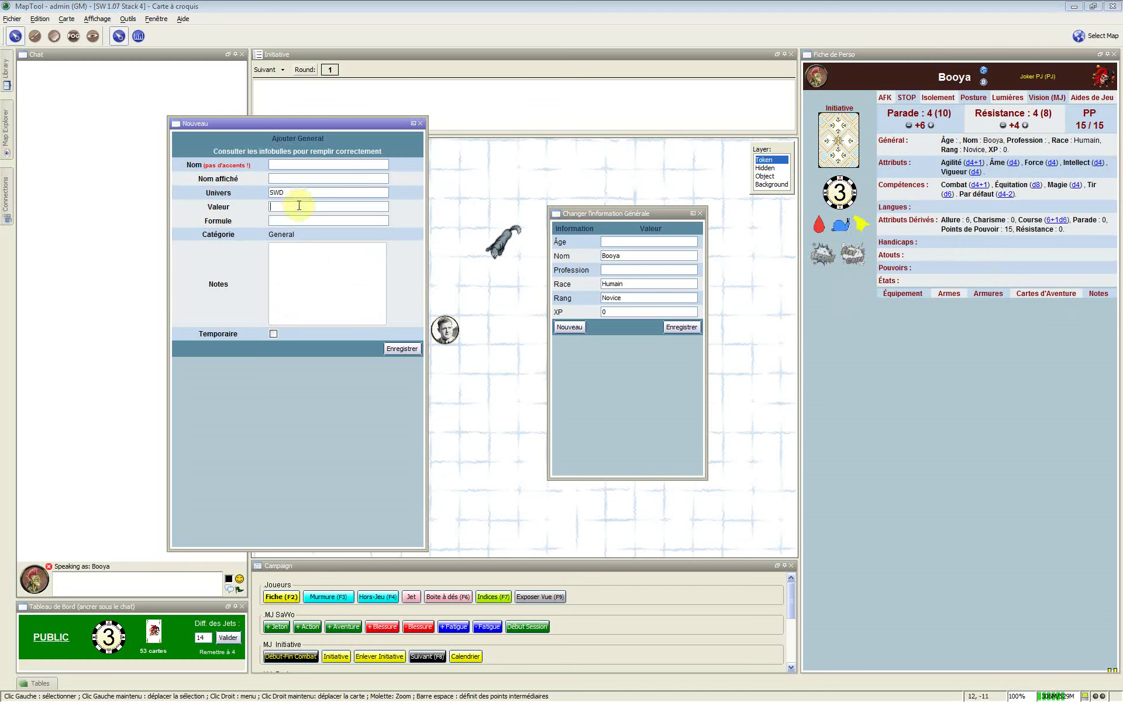
Step: Examine the new entry's Univers and Formule fields, and close the form without adding anything
click(289, 190)
drag(289, 190, 252, 189)
click(305, 191)
key(Tab)
double_click(279, 193)
drag(279, 193, 311, 190)
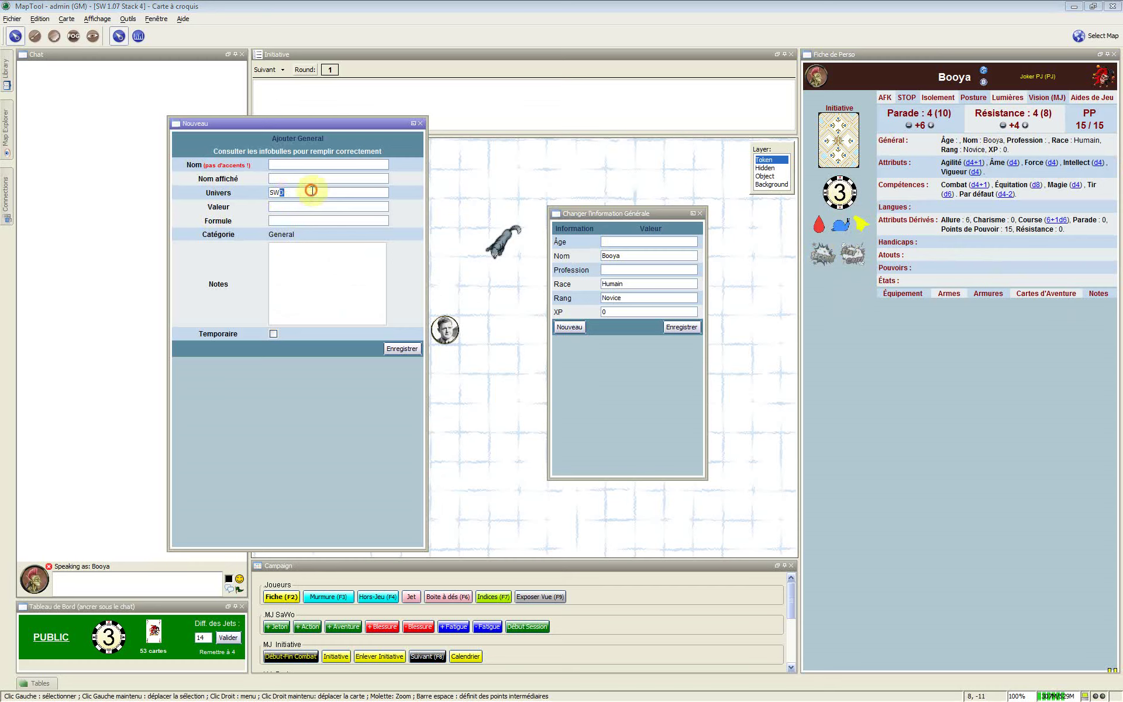
click(293, 188)
click(296, 192)
double_click(294, 192)
click(286, 220)
click(330, 163)
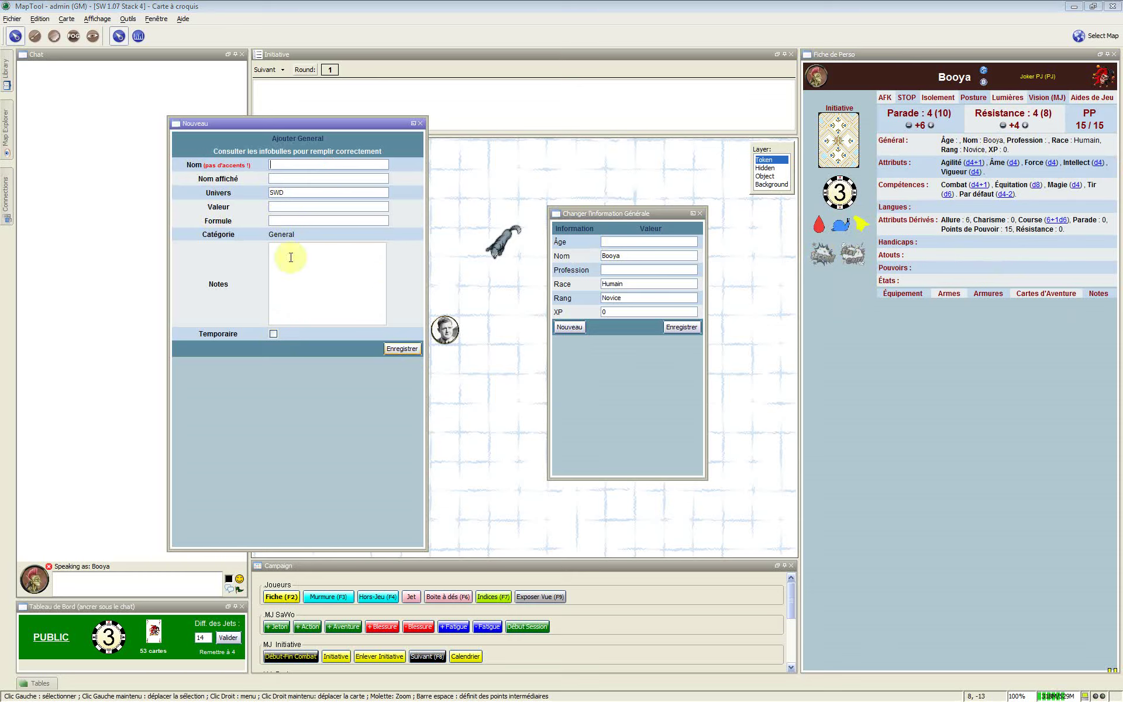
click(422, 123)
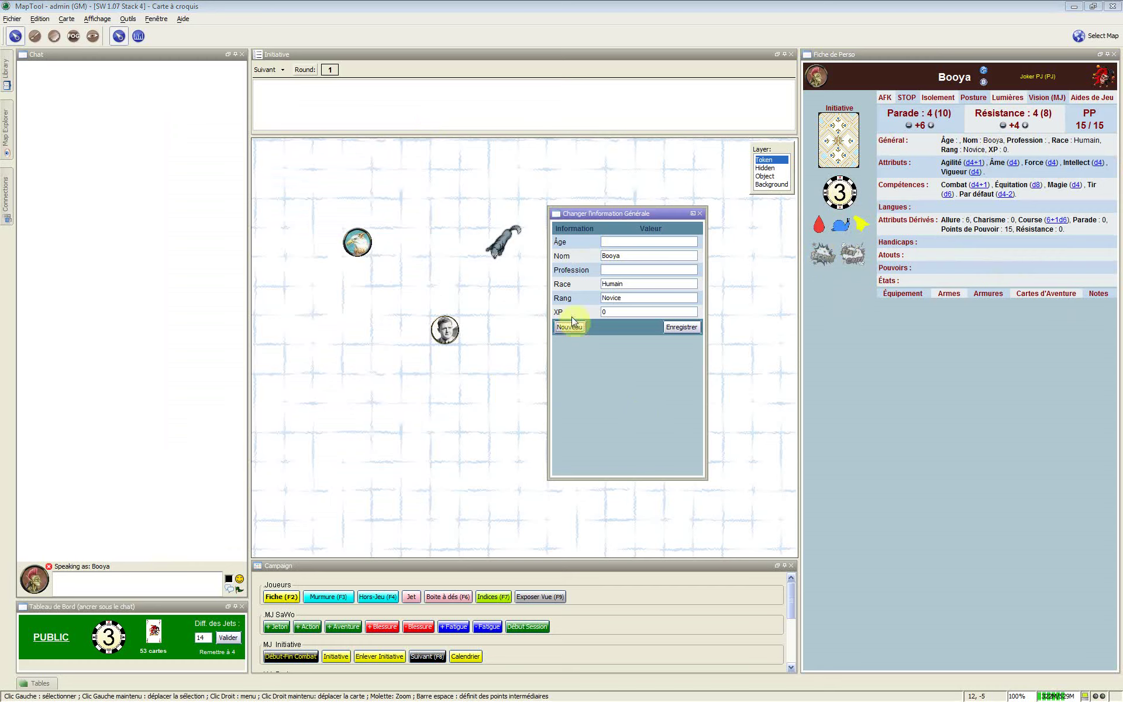
Step: Open the definition of Booya's Nom entry, examine its name and displayed name, and close it without changes
click(632, 256)
click(633, 253)
click(583, 258)
click(567, 259)
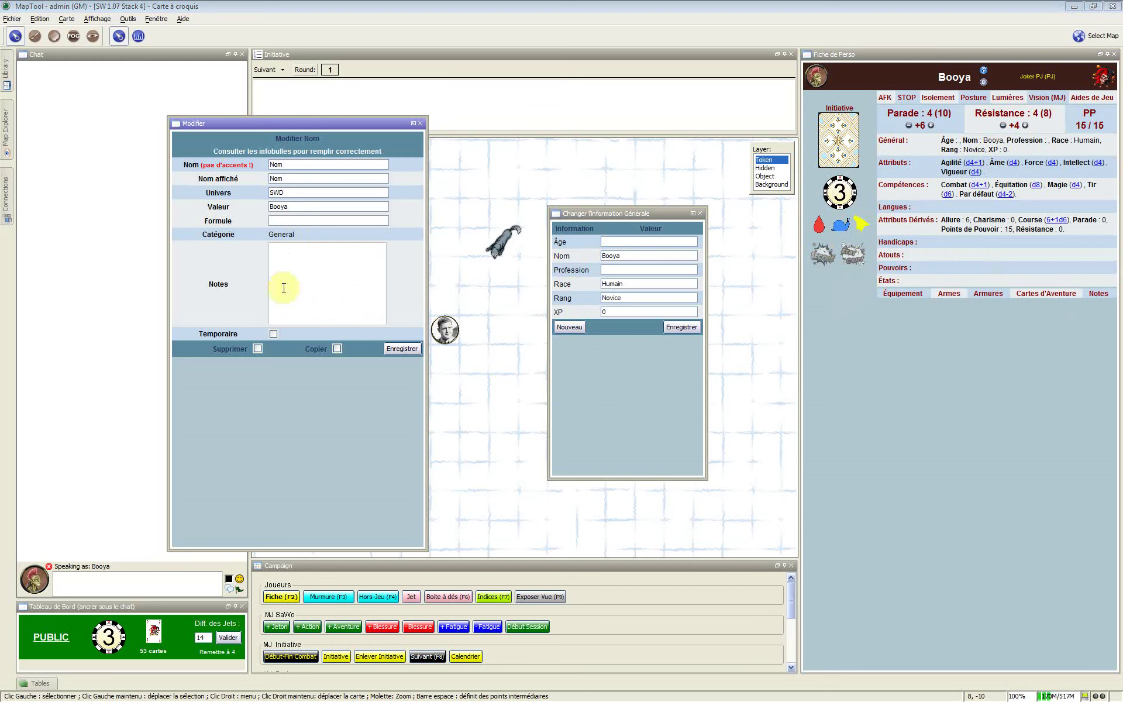
click(210, 165)
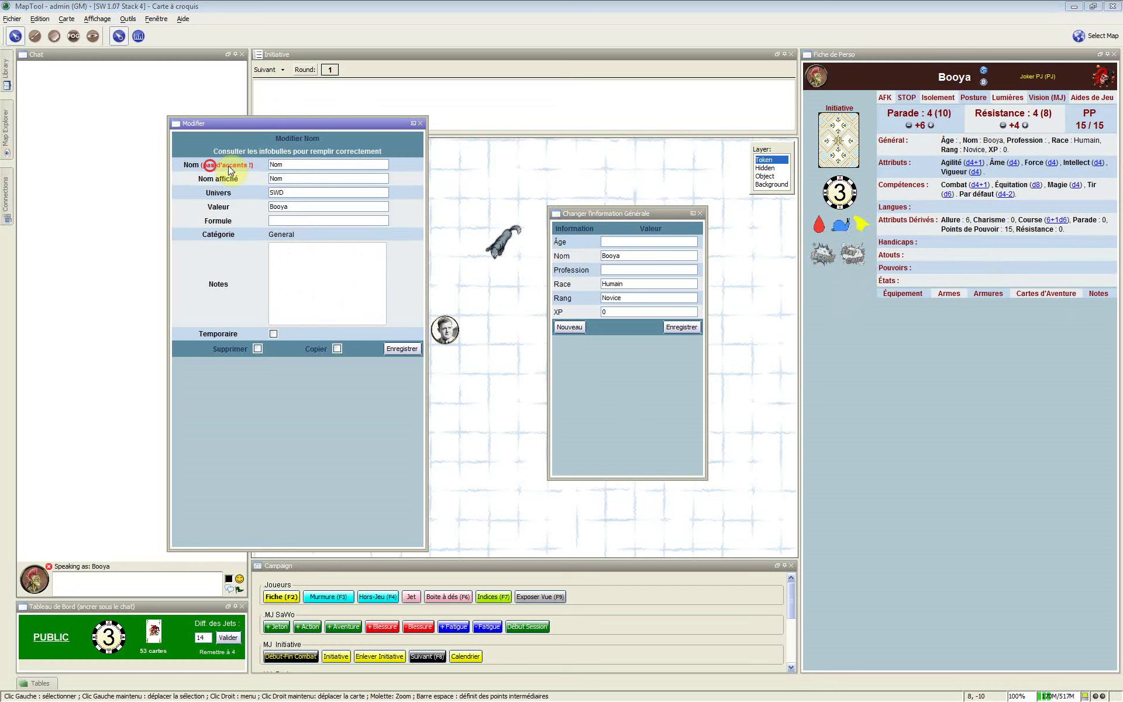
click(248, 167)
double_click(293, 167)
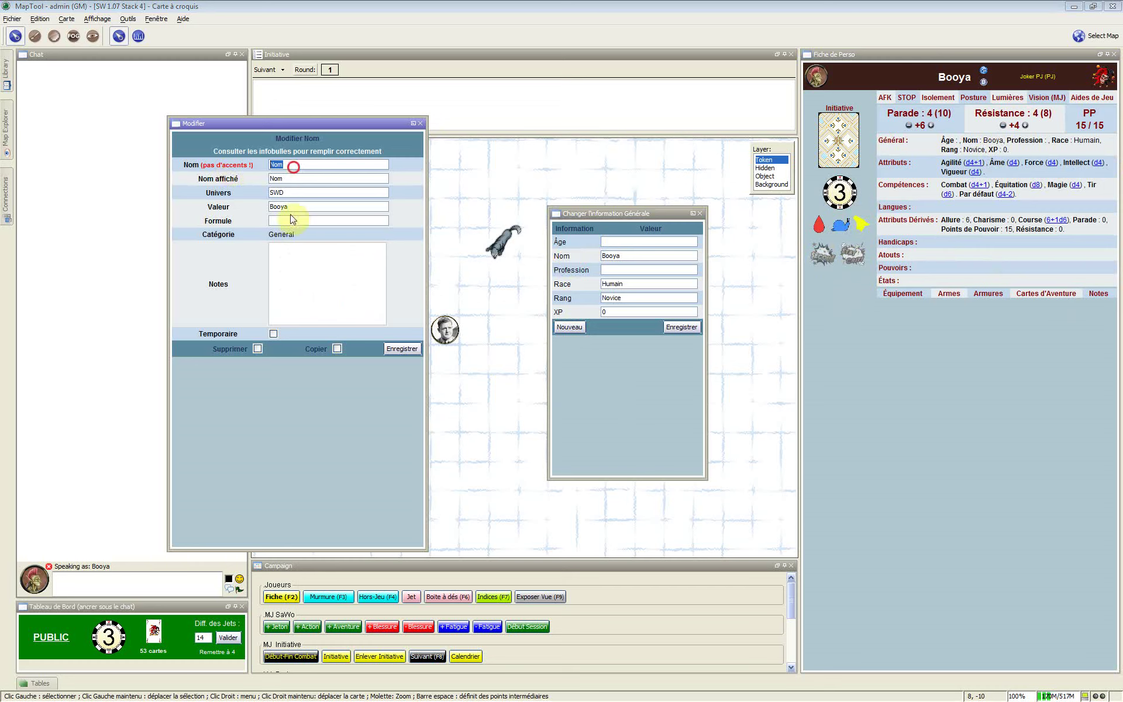
click(292, 177)
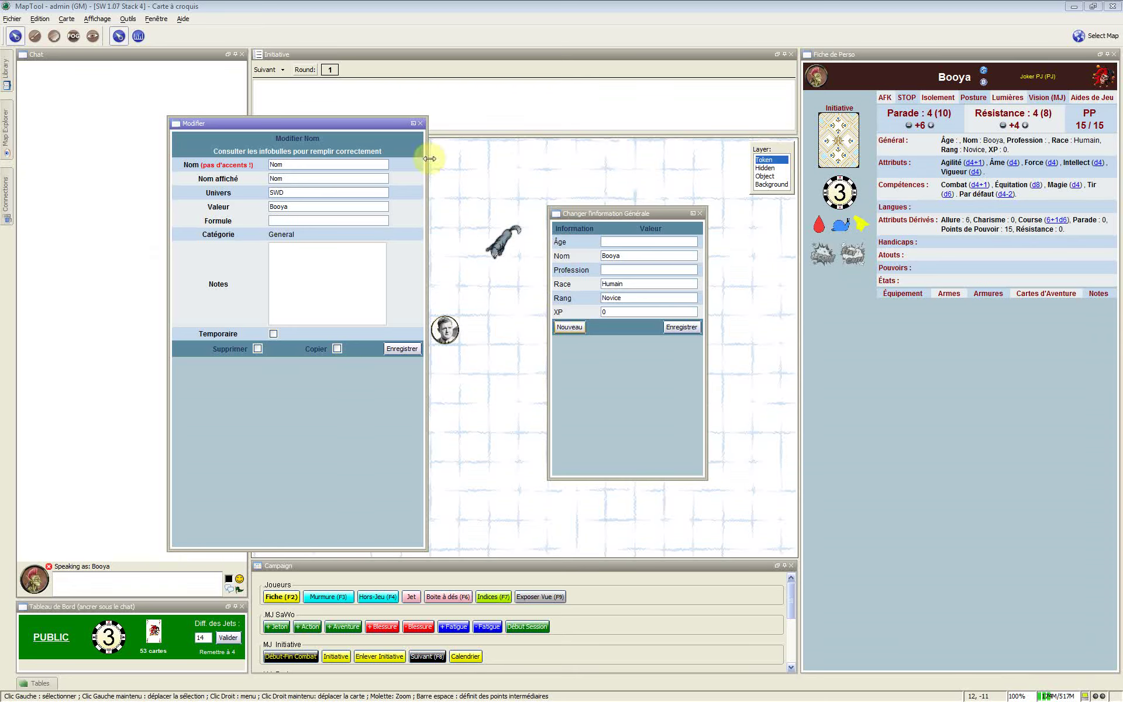
click(420, 124)
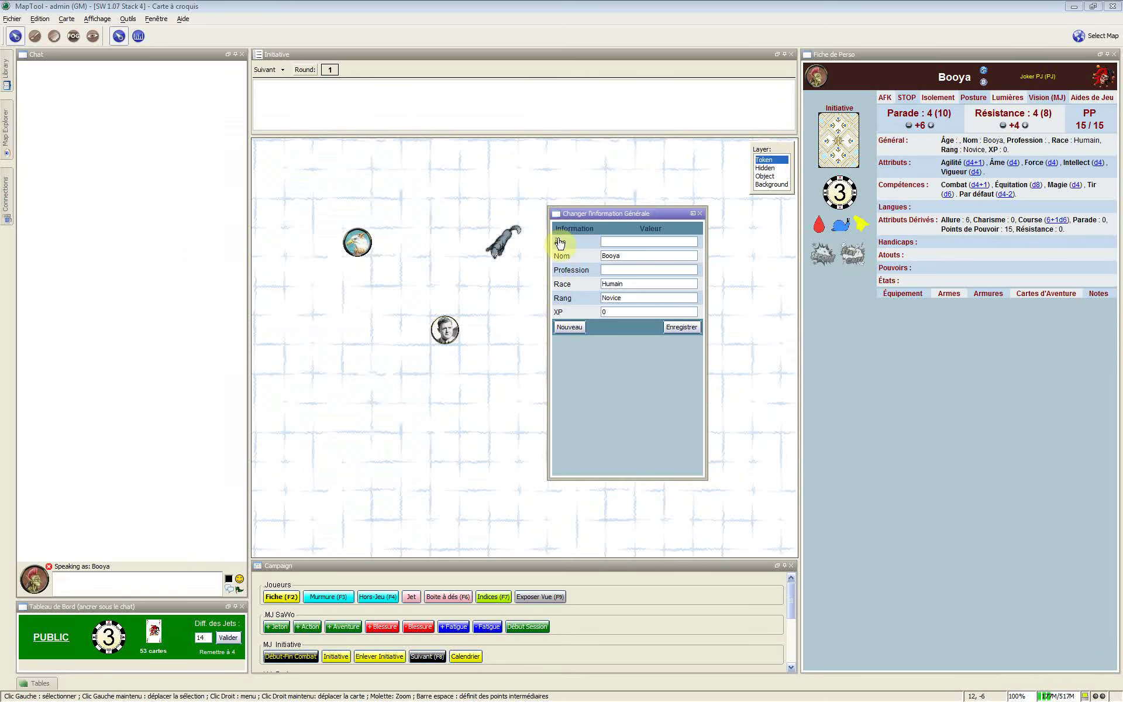
Step: Open the definition of Booya's Âge entry and compare its unaccented name with its displayed name
click(559, 240)
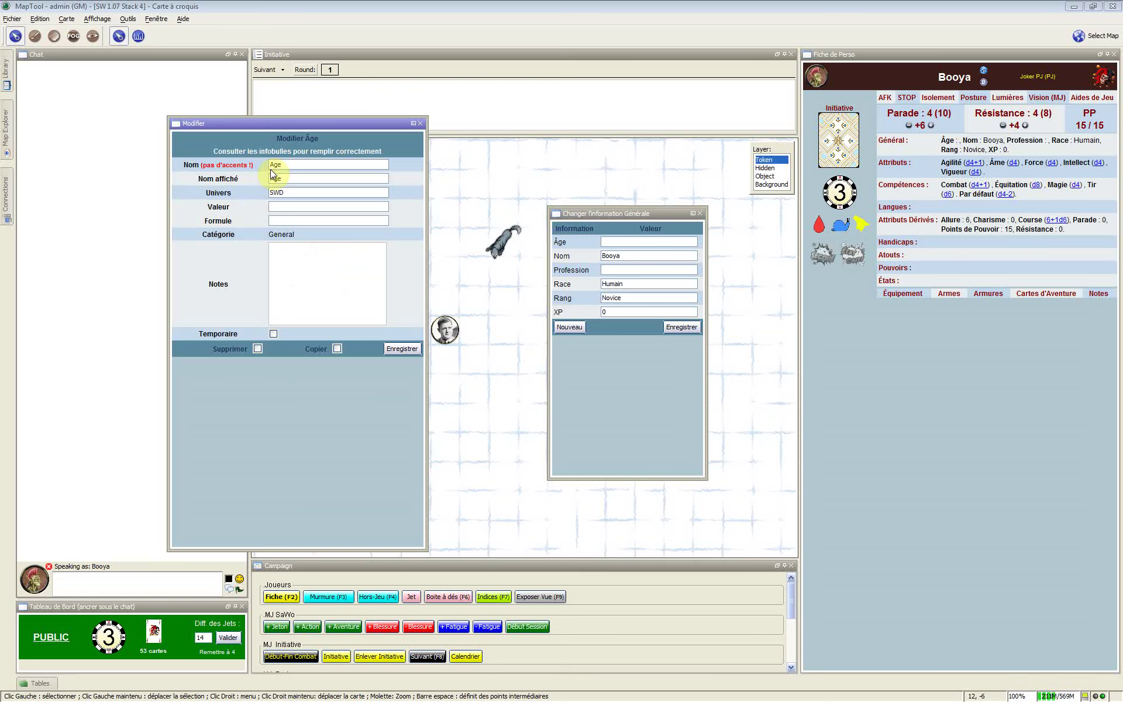
click(290, 163)
key(ctrl+a)
click(291, 178)
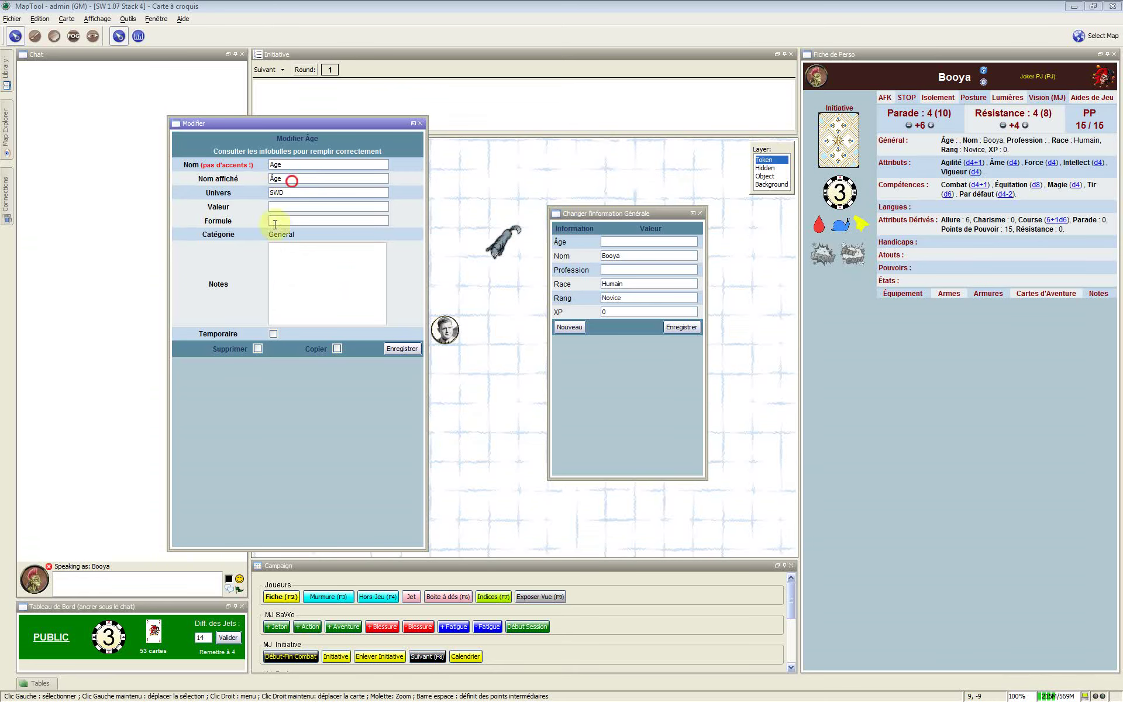
key(ctrl+a)
click(529, 212)
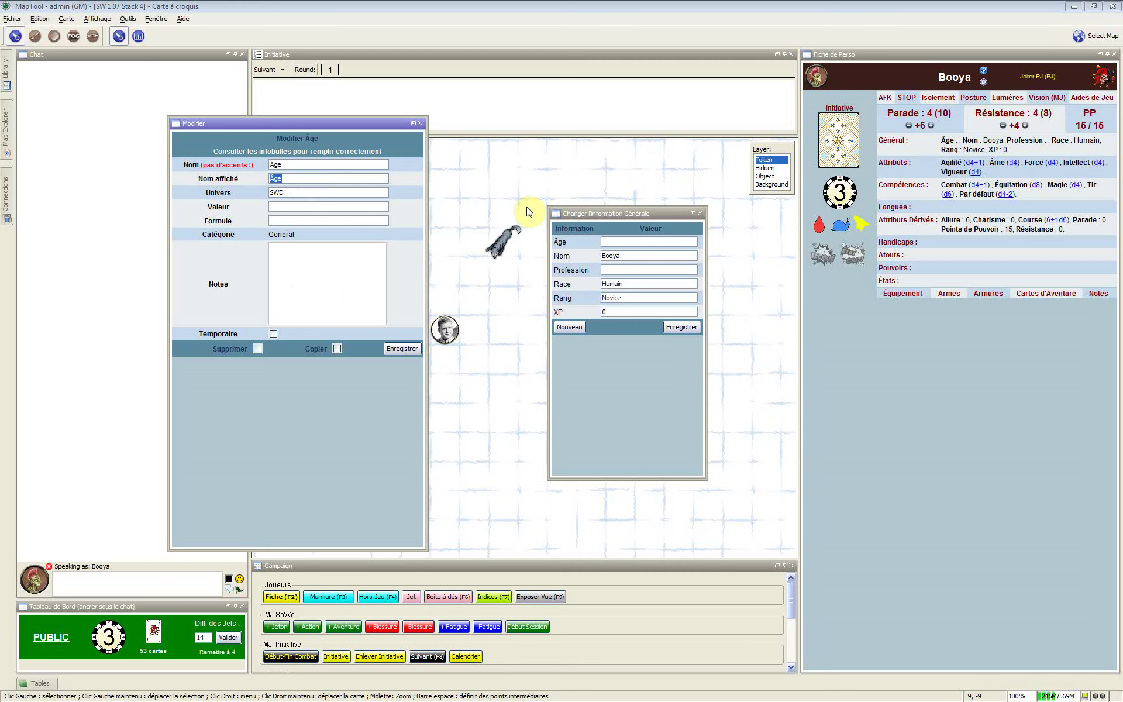
Step: Delete the Âge entry from Booya's general information
click(561, 246)
click(288, 179)
click(286, 175)
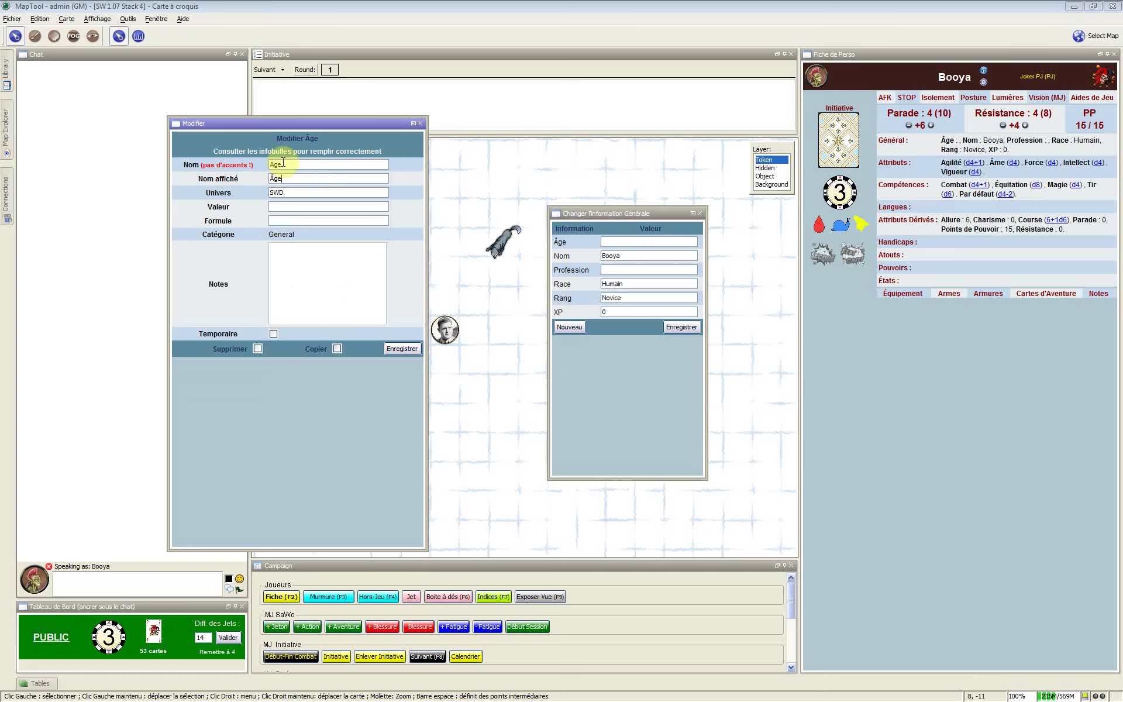
click(295, 178)
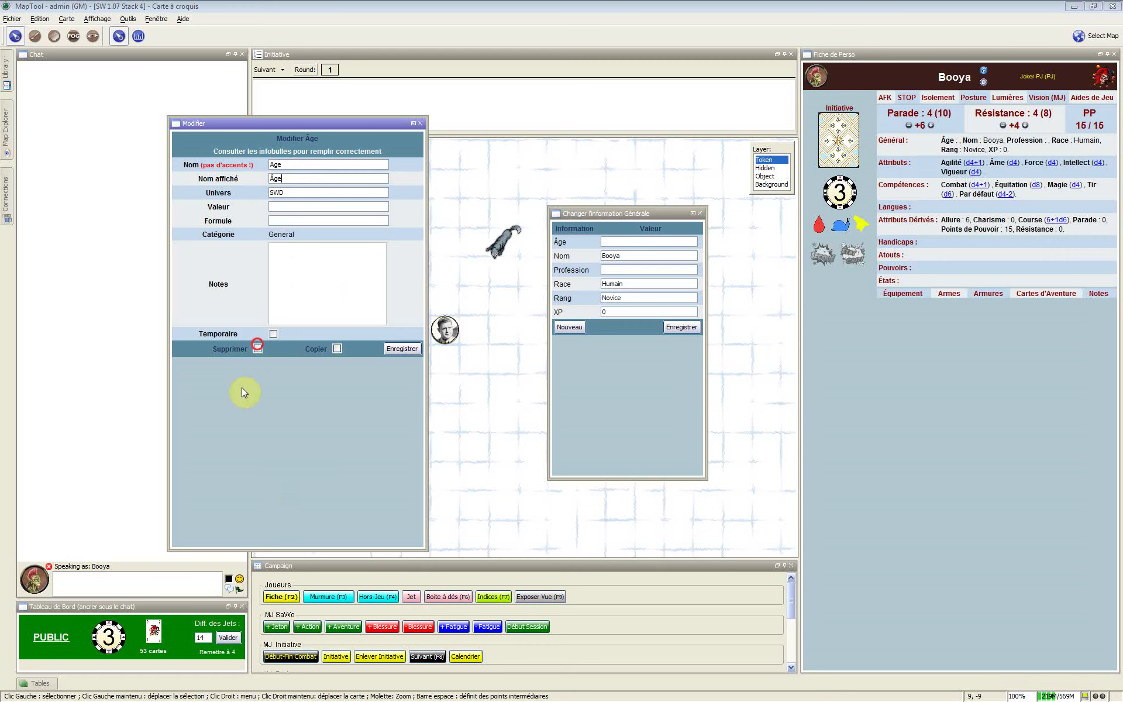
click(400, 348)
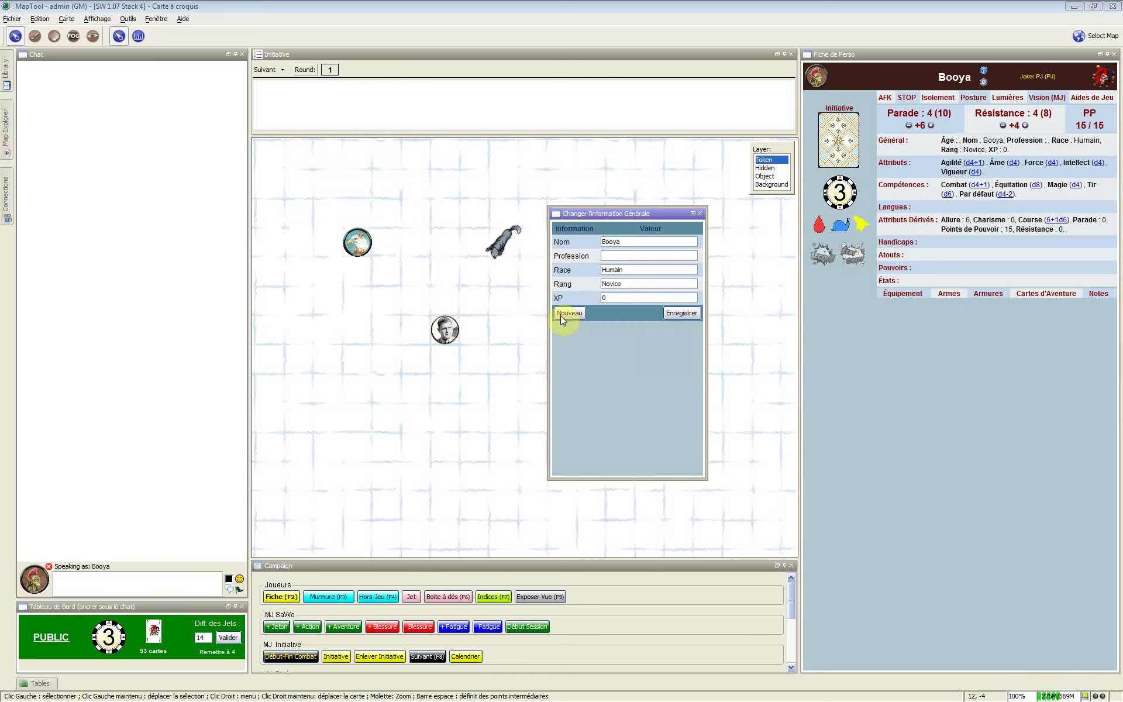
Step: Start copying Booya's Nom entry to another token, view the available target tokens, and cancel the copy
click(562, 244)
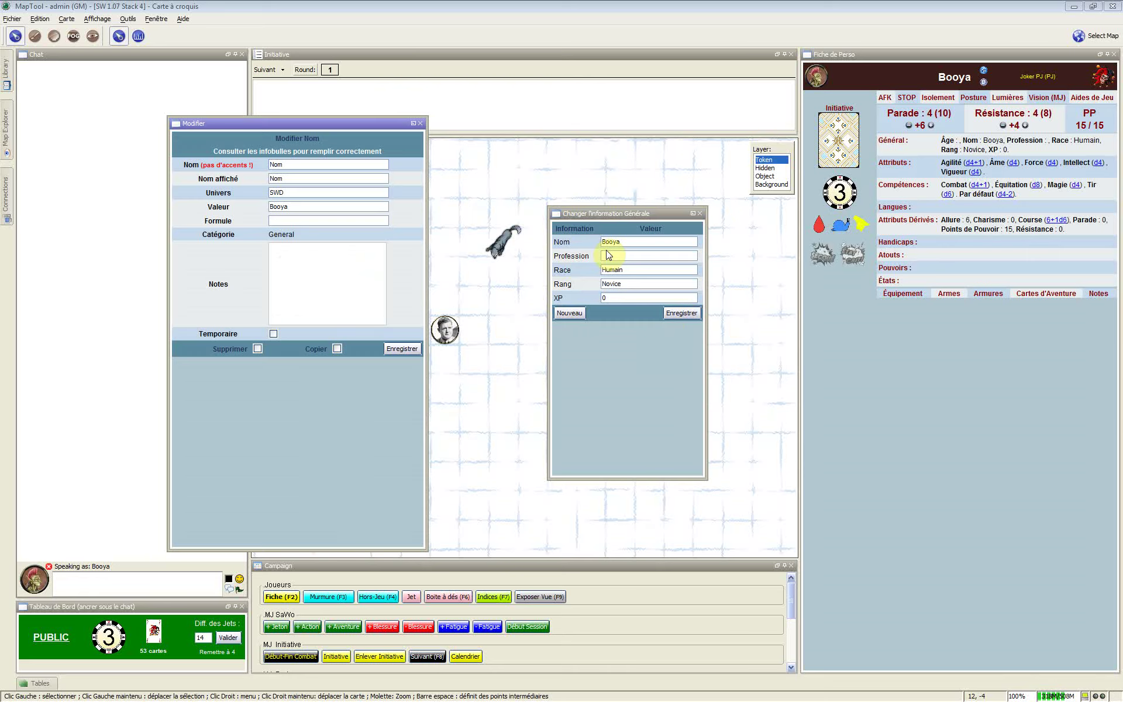
click(626, 242)
click(574, 239)
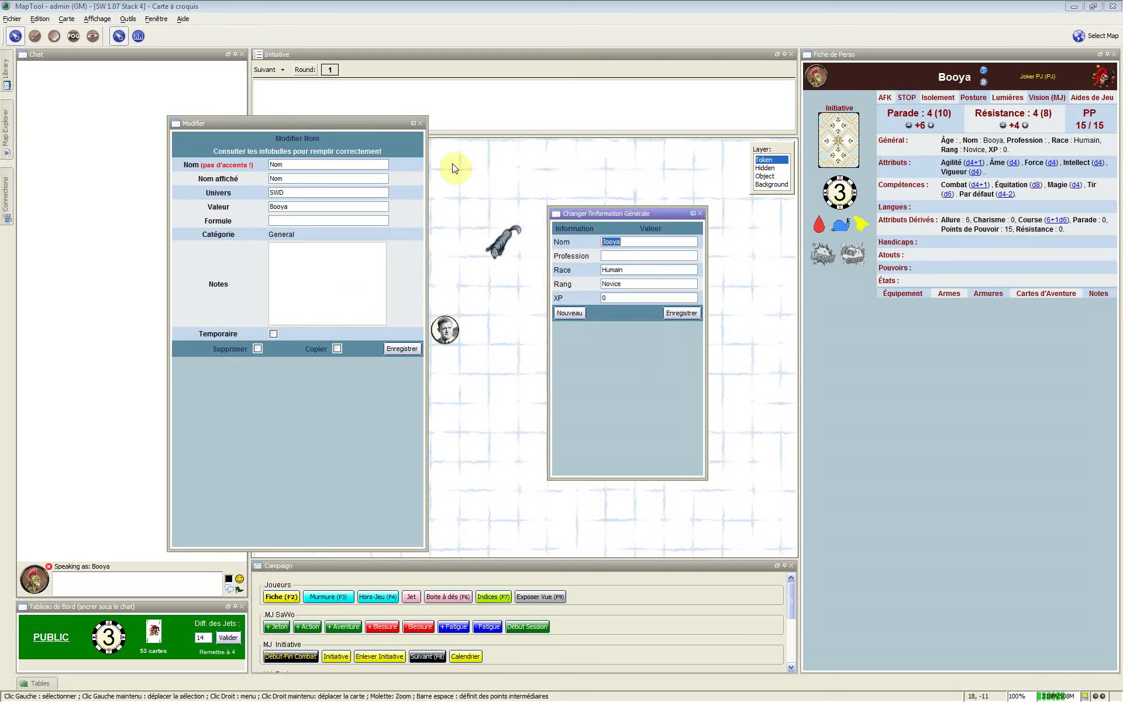
click(336, 349)
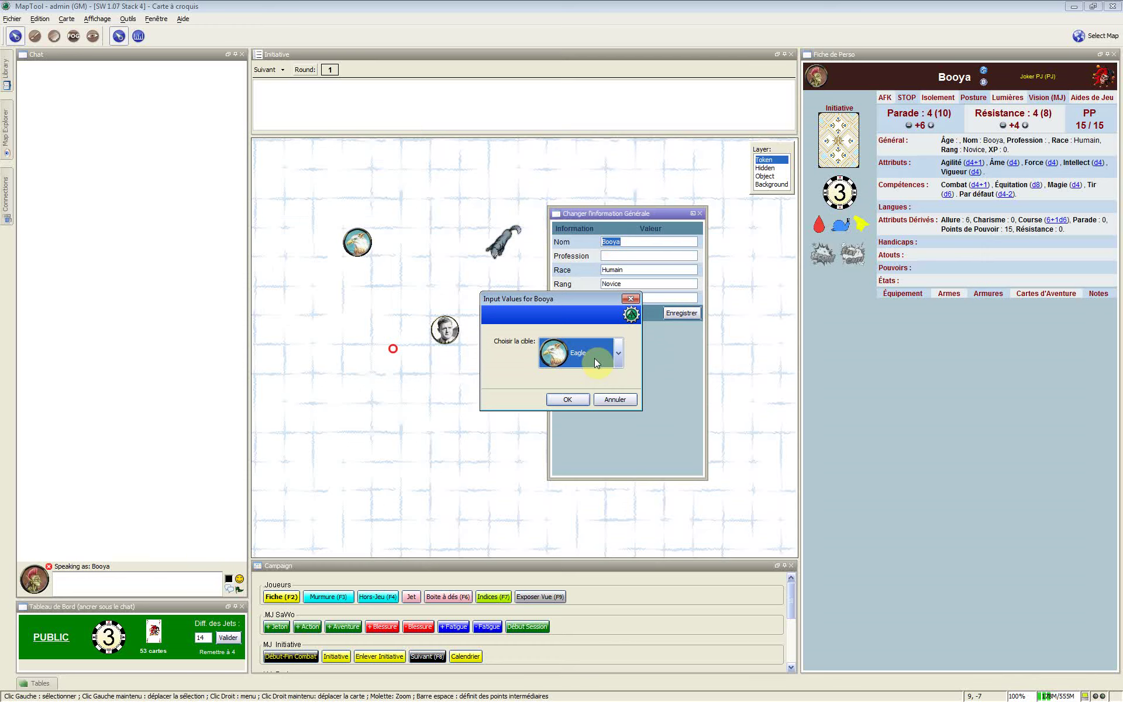
click(594, 357)
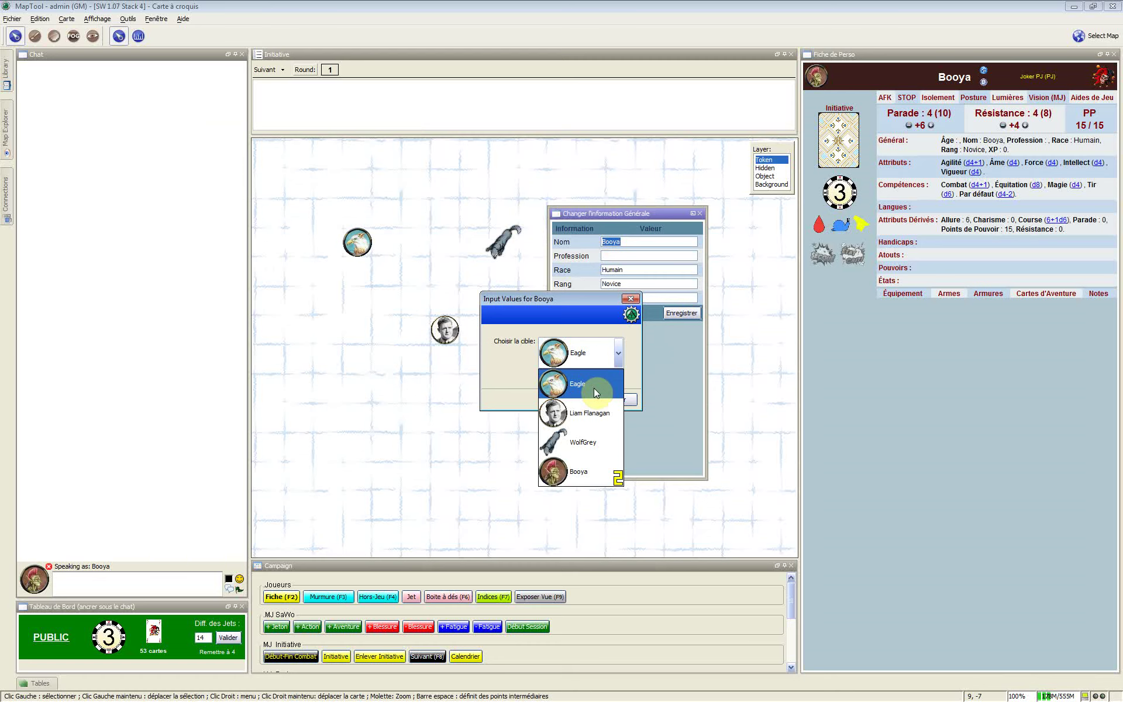
click(636, 362)
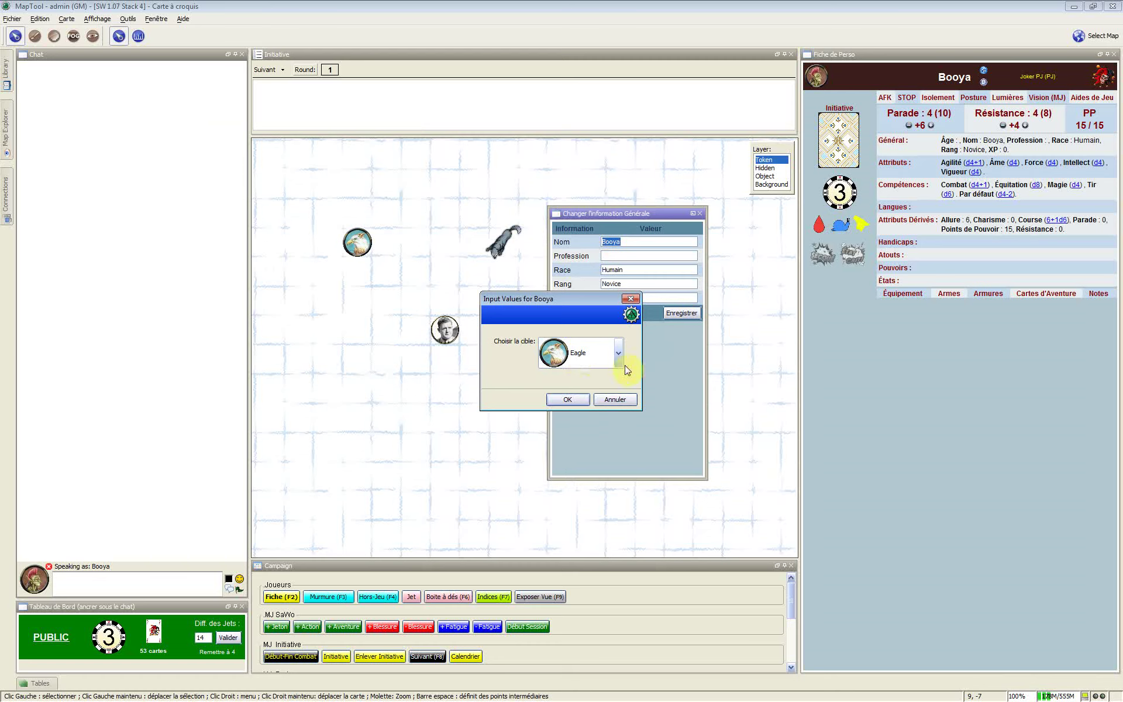
click(579, 358)
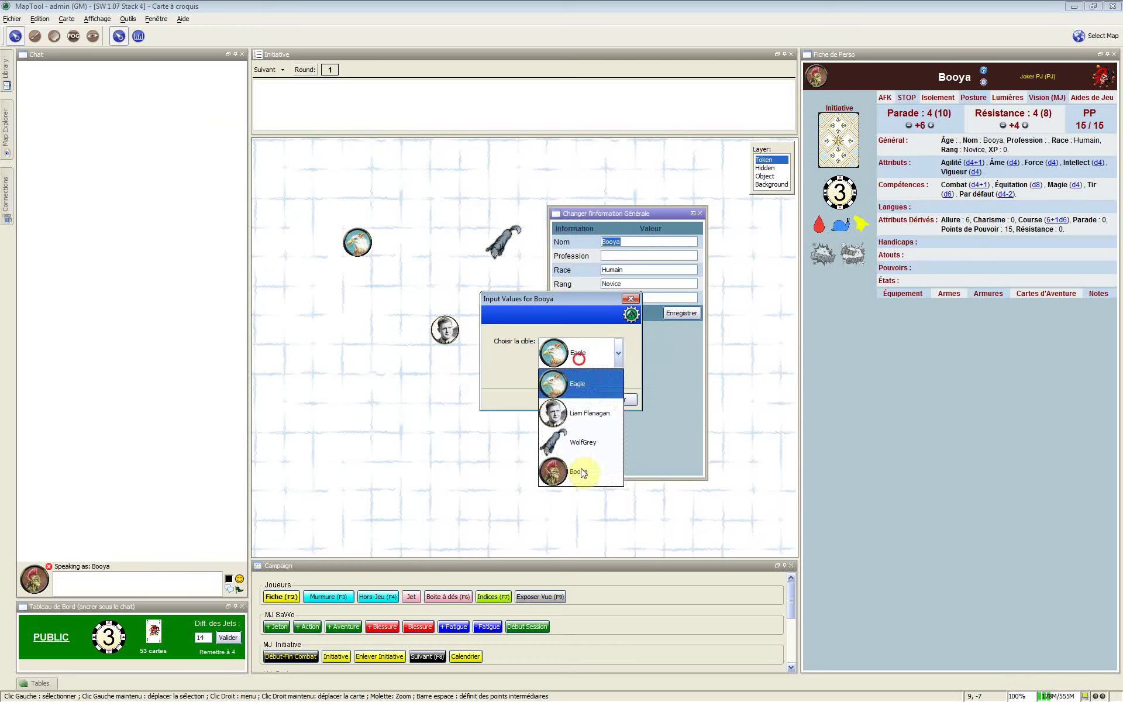
click(498, 384)
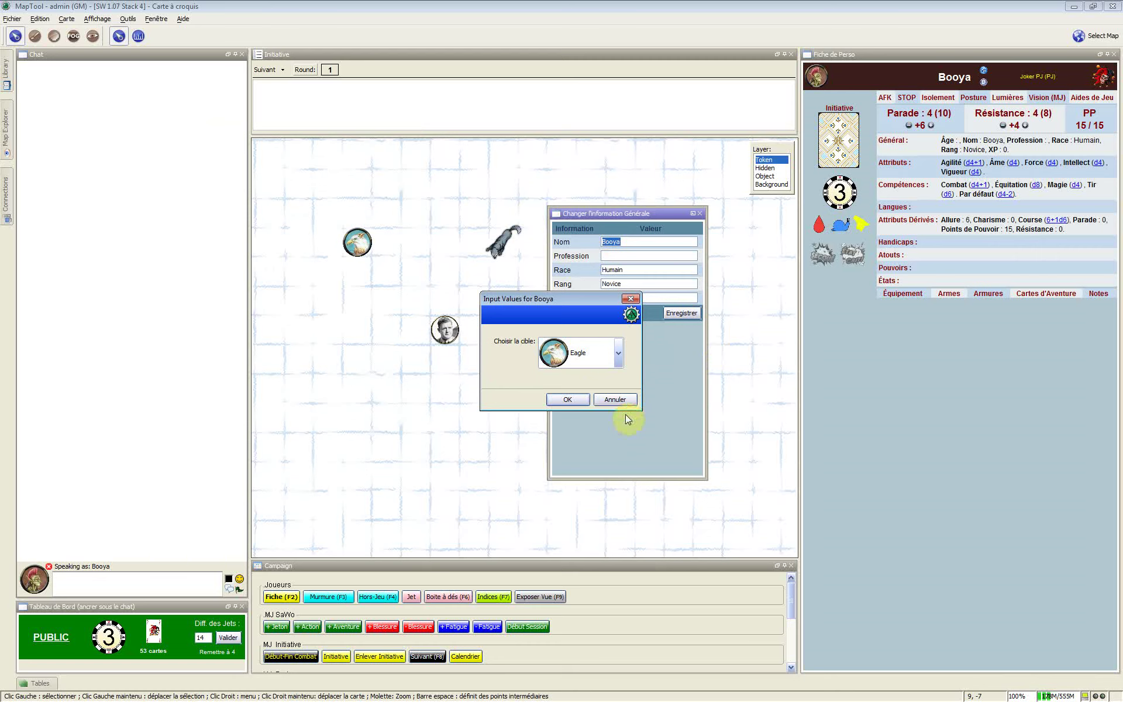
click(613, 400)
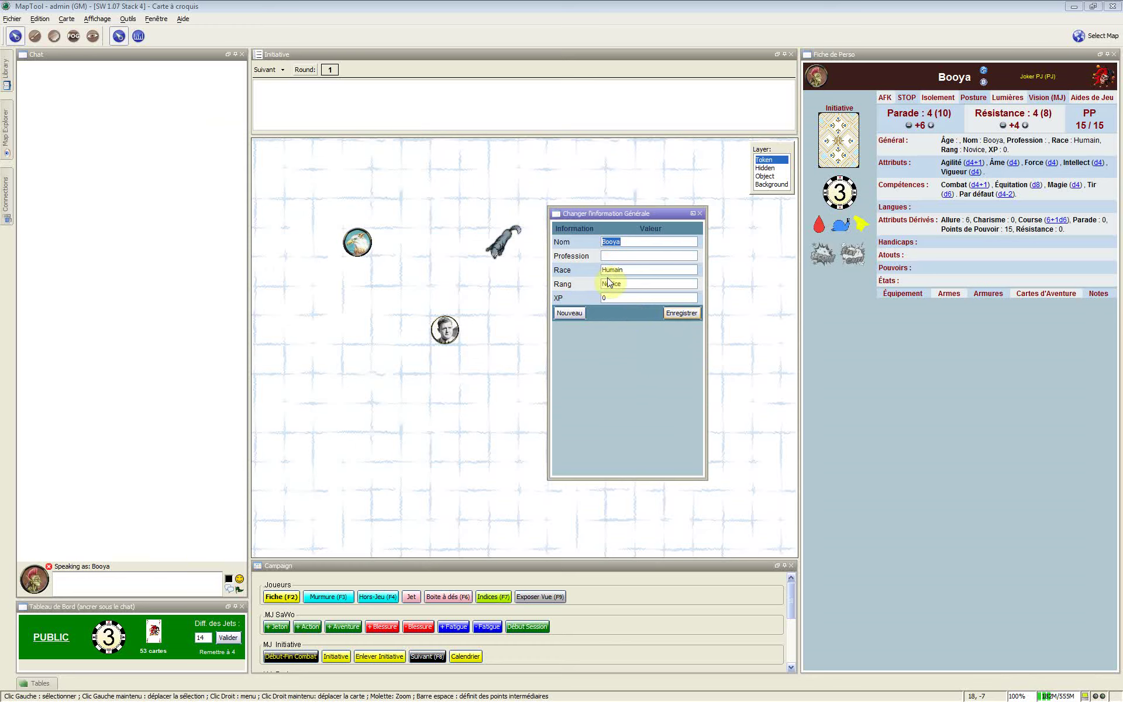
Step: Save Booya's general information to update the character sheet
click(683, 313)
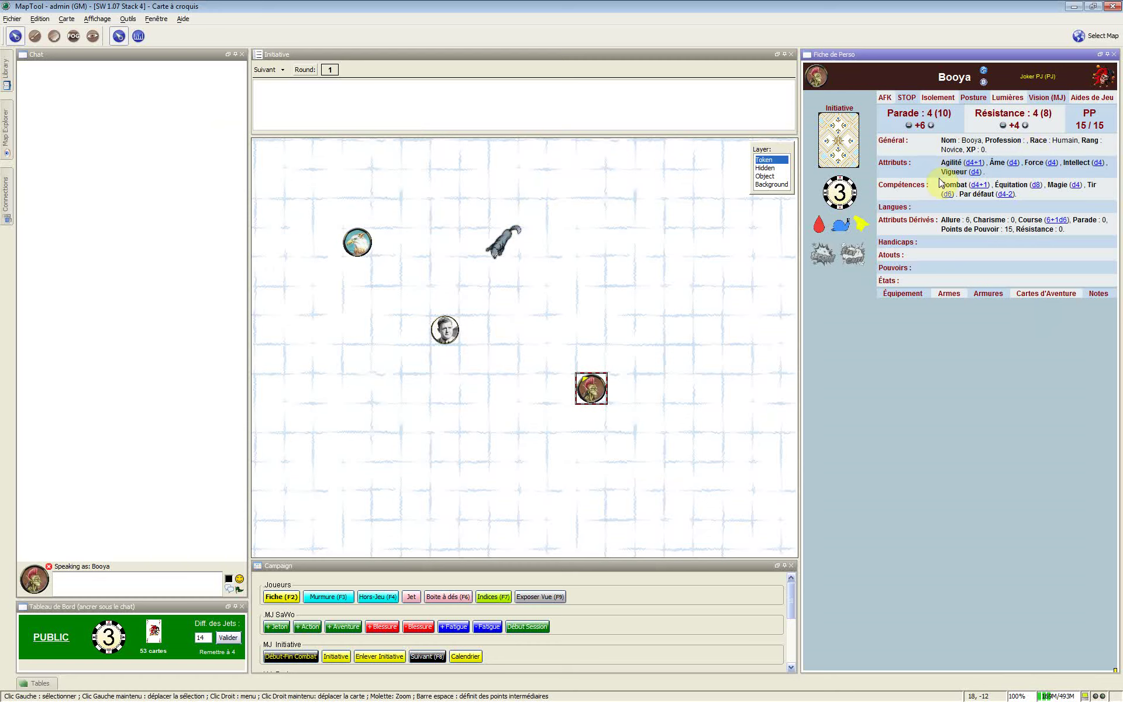
Step: Roll Booya's Agilité with a public result and a bonus of +1
click(980, 164)
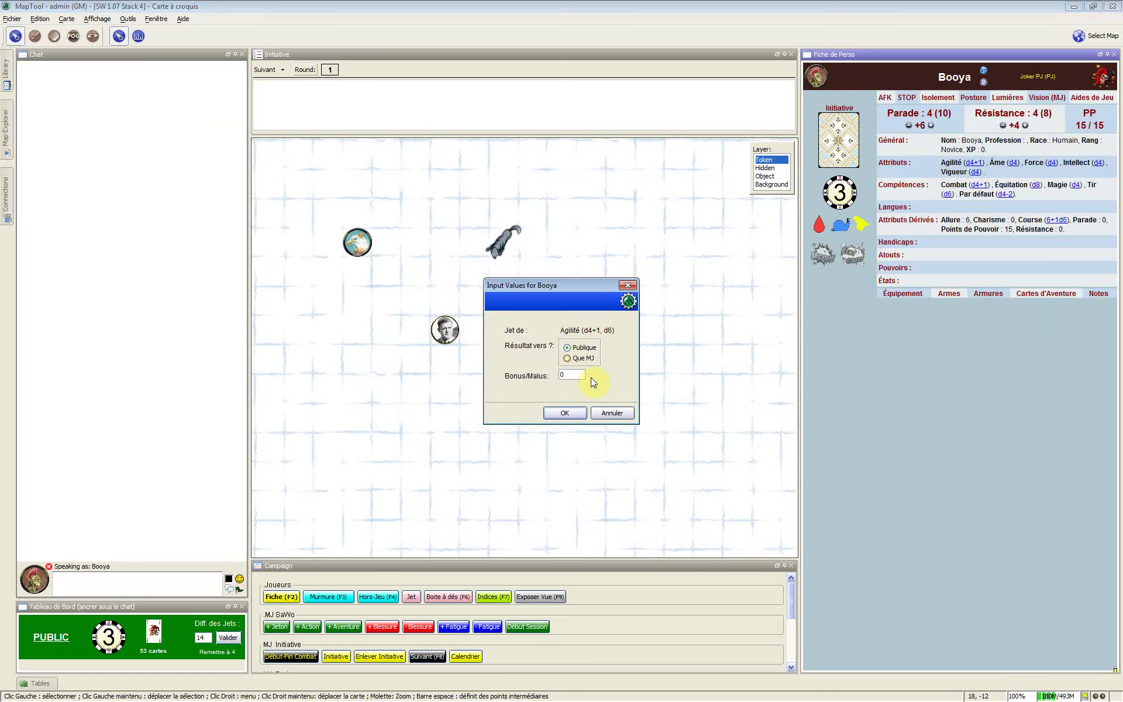
click(569, 376)
double_click(574, 378)
click(570, 372)
drag(569, 376, 543, 378)
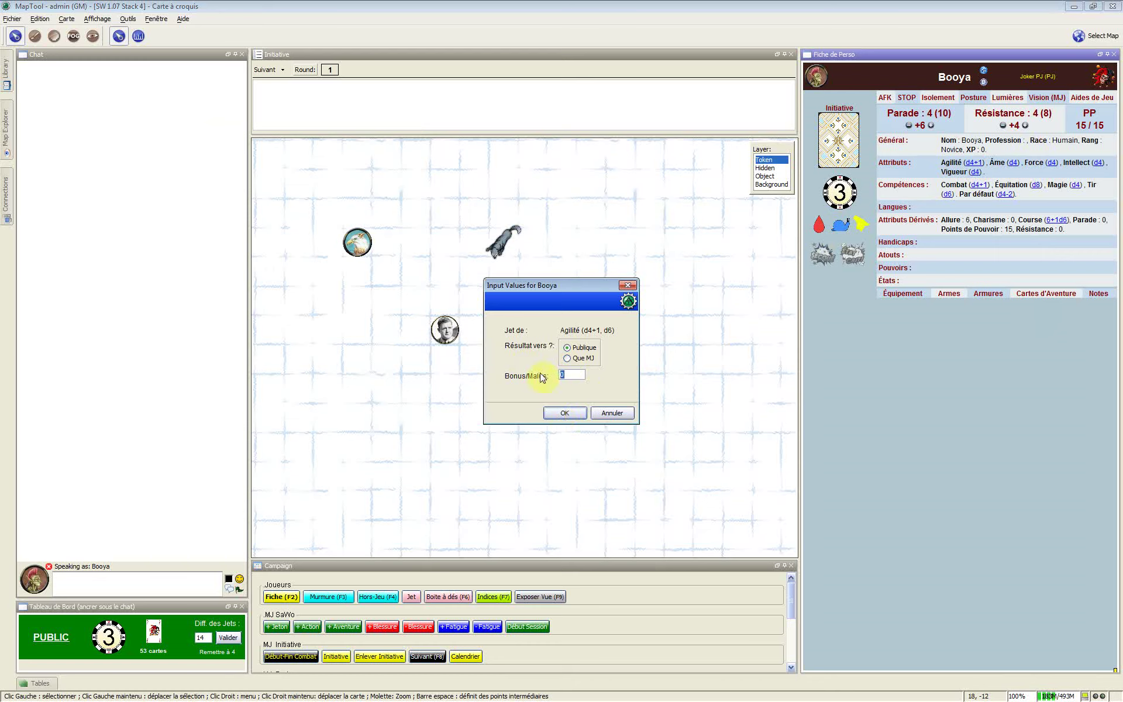
text(+1)
click(565, 416)
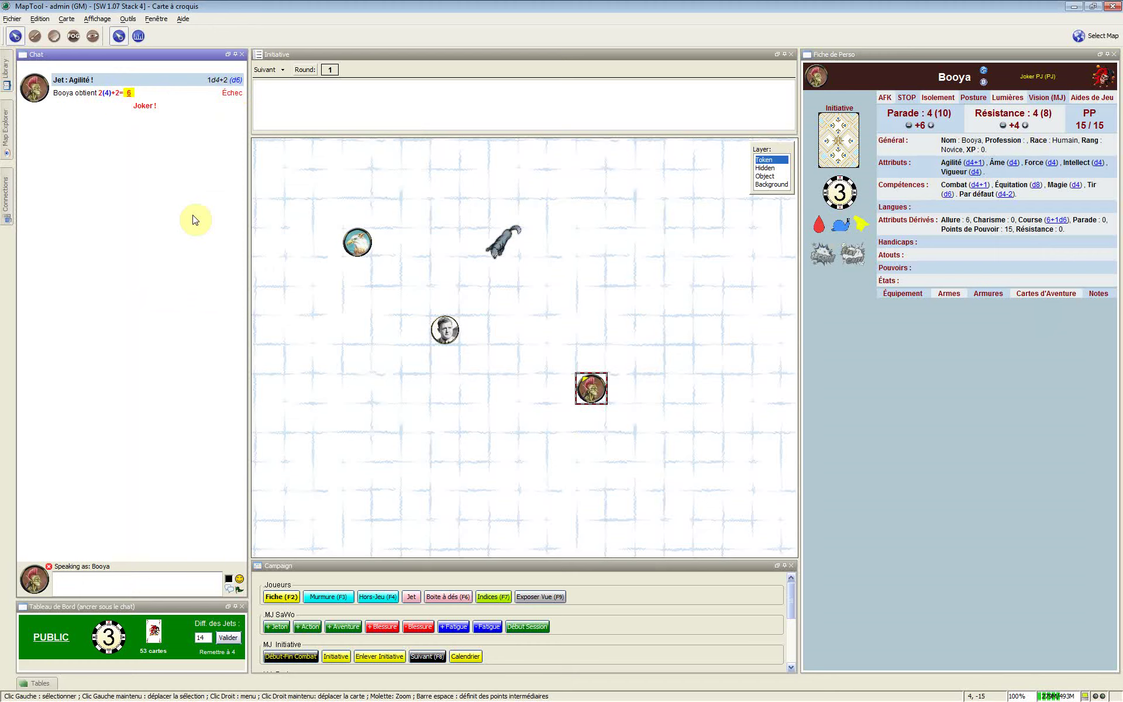
Step: Reset the difficulty of rolls to 4 on the dashboard below the chat
click(153, 606)
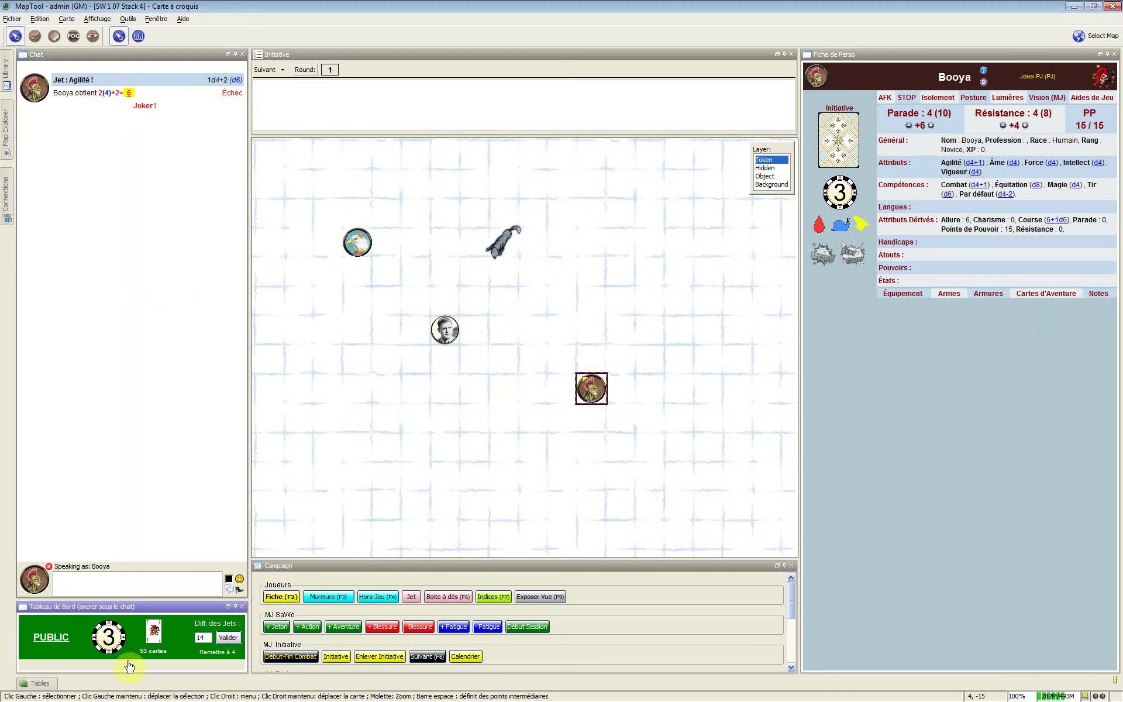
click(201, 638)
click(203, 638)
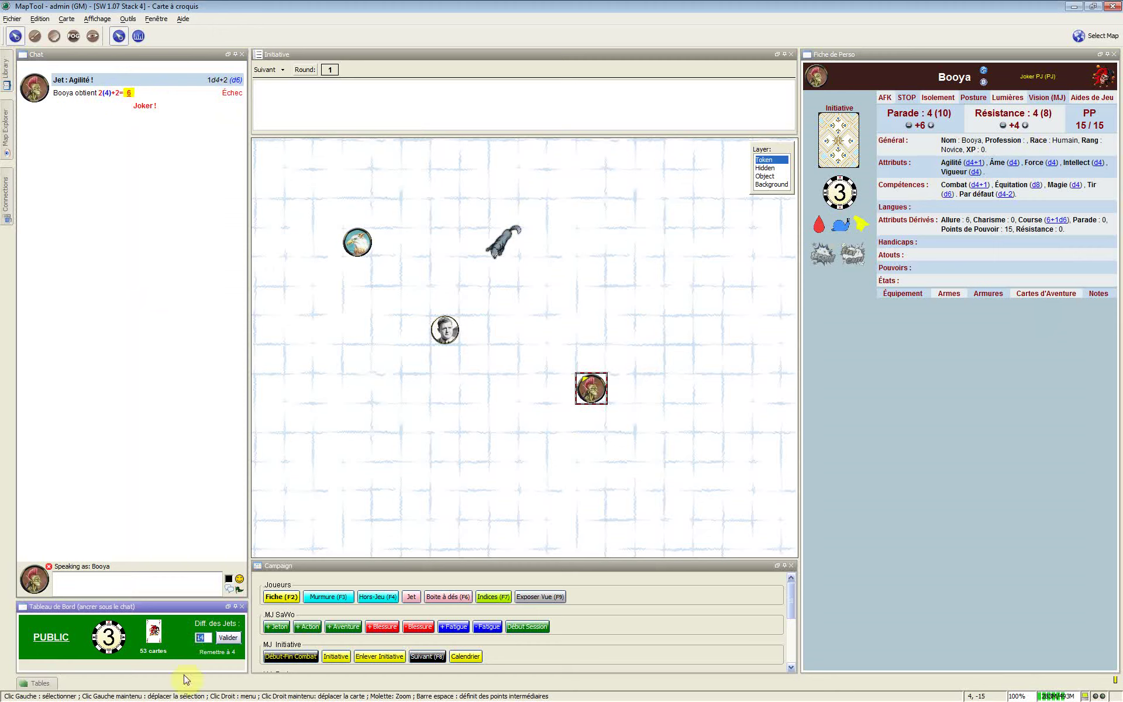
click(202, 637)
double_click(192, 639)
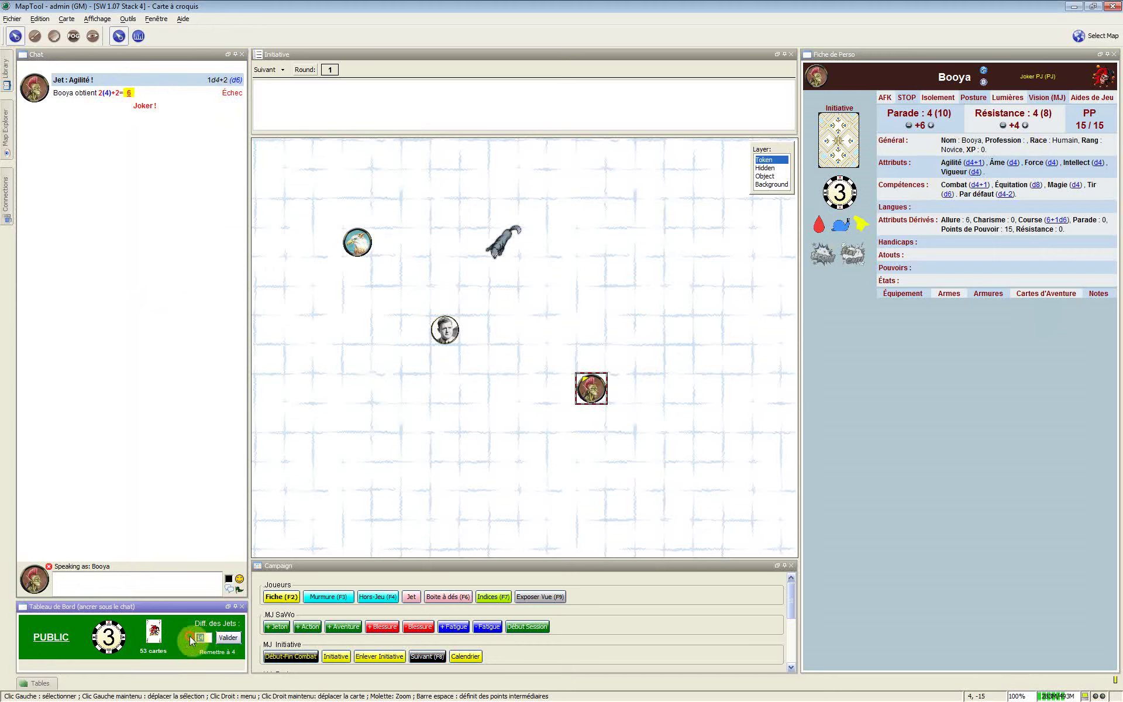
text(4)
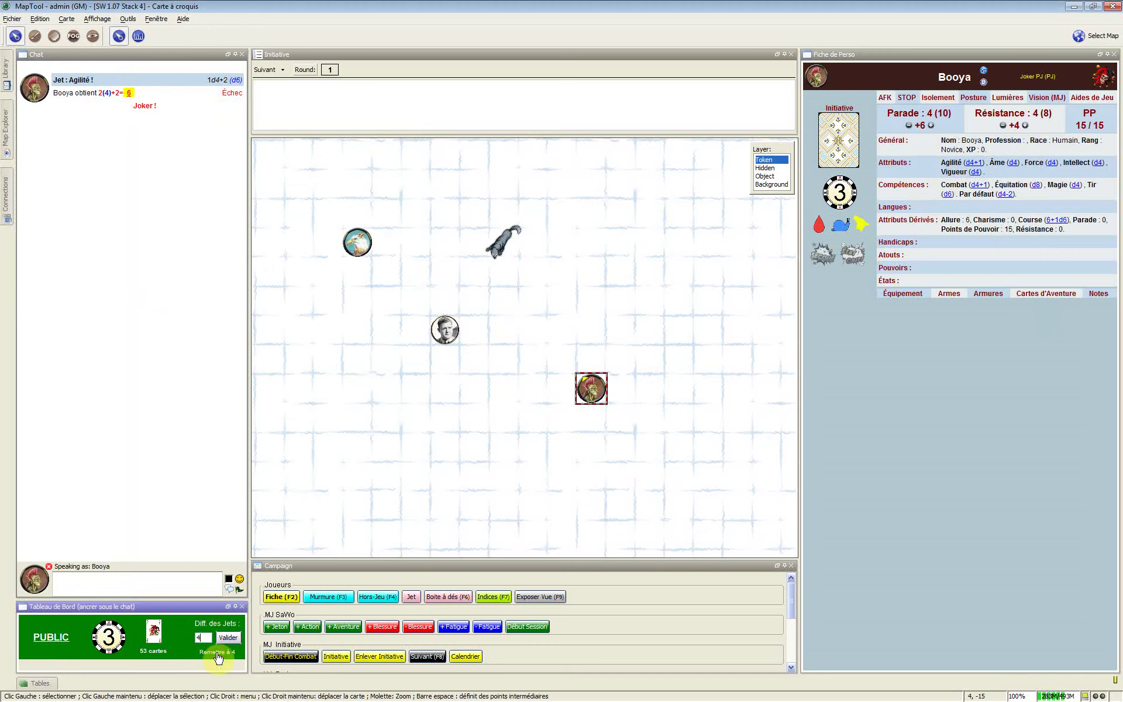
click(218, 657)
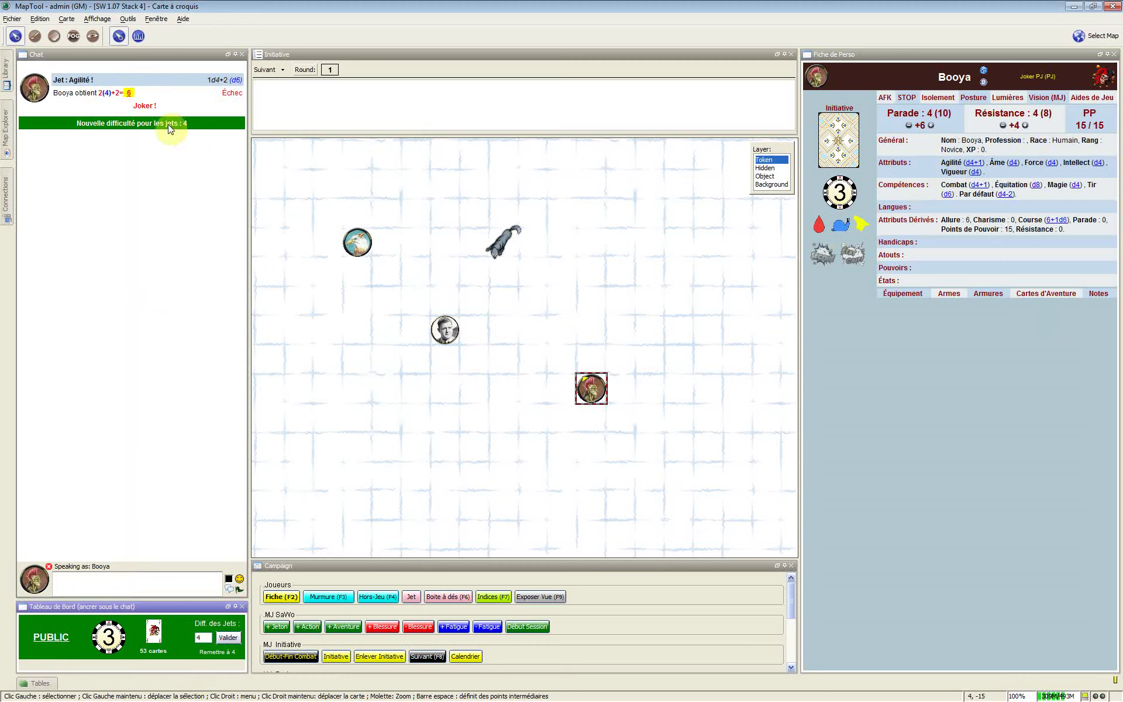
Step: Roll Booya's Agilité publicly with no extra bonus, and apply the roll's total of 11 as the new roll difficulty
click(202, 636)
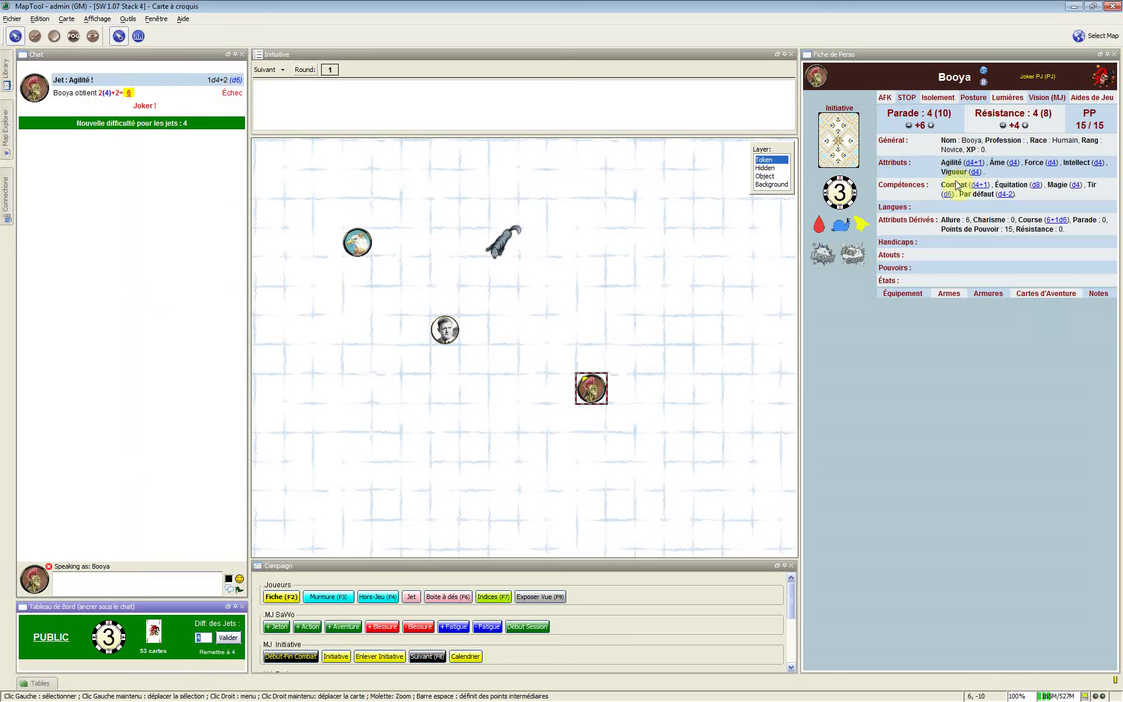
click(978, 164)
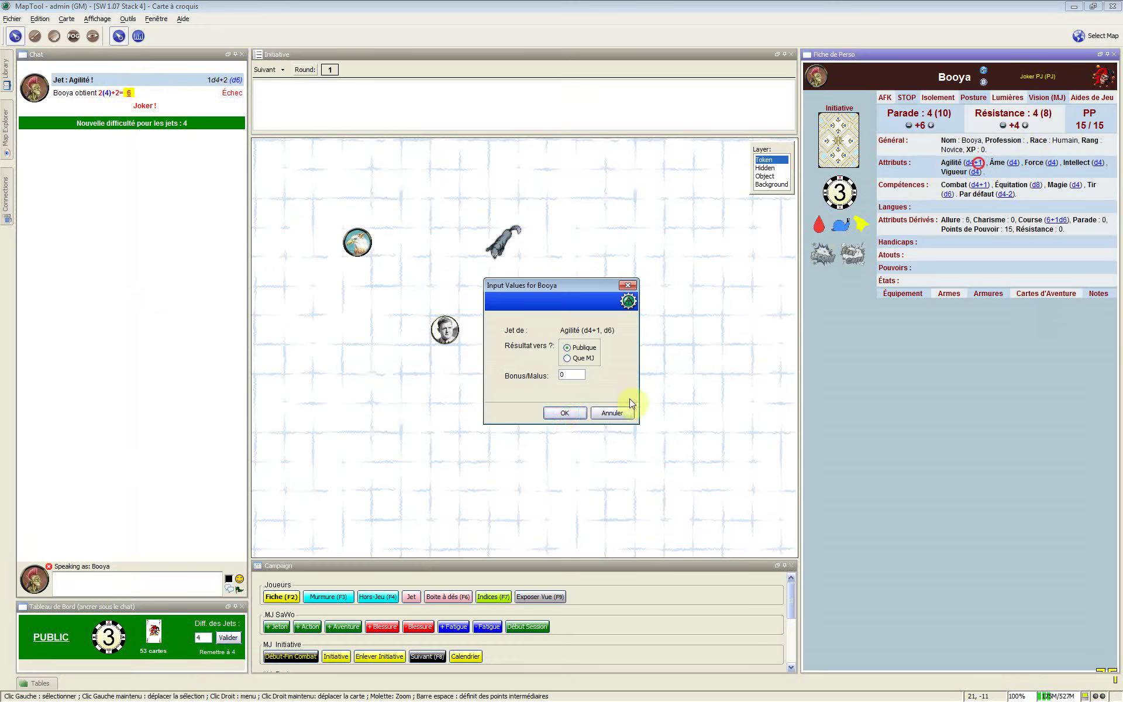
click(565, 412)
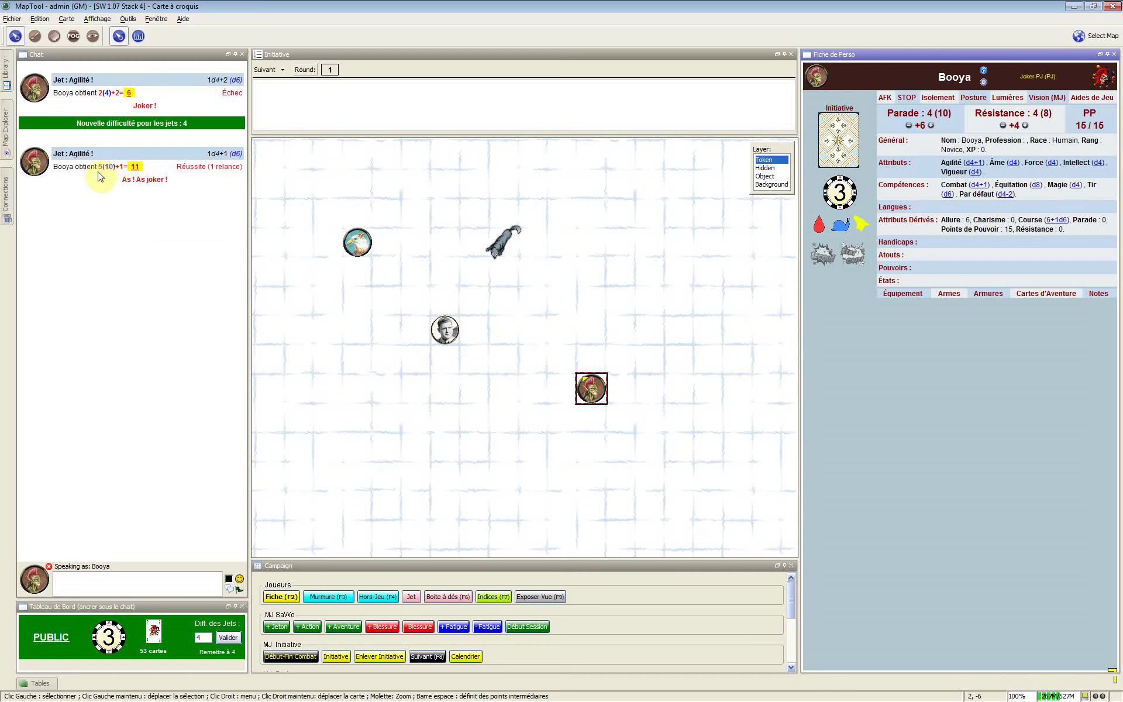
click(137, 169)
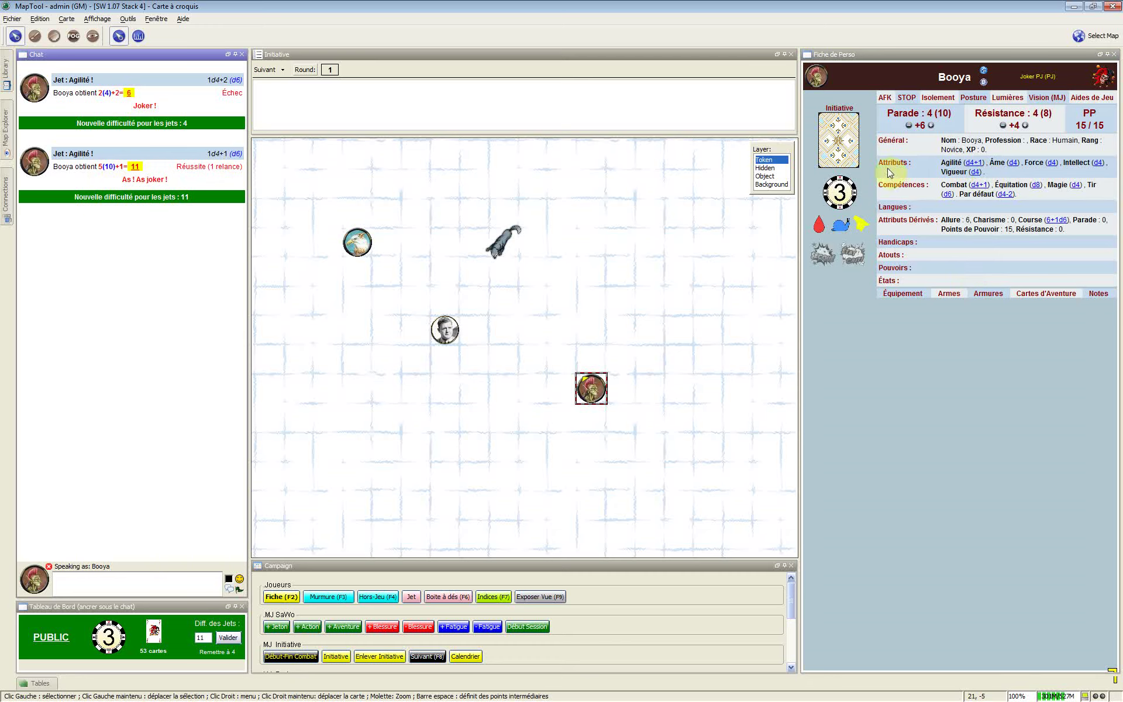
Step: Open Booya's attributes for editing and choose d8 as the value of Agilité
mouse_move(901, 165)
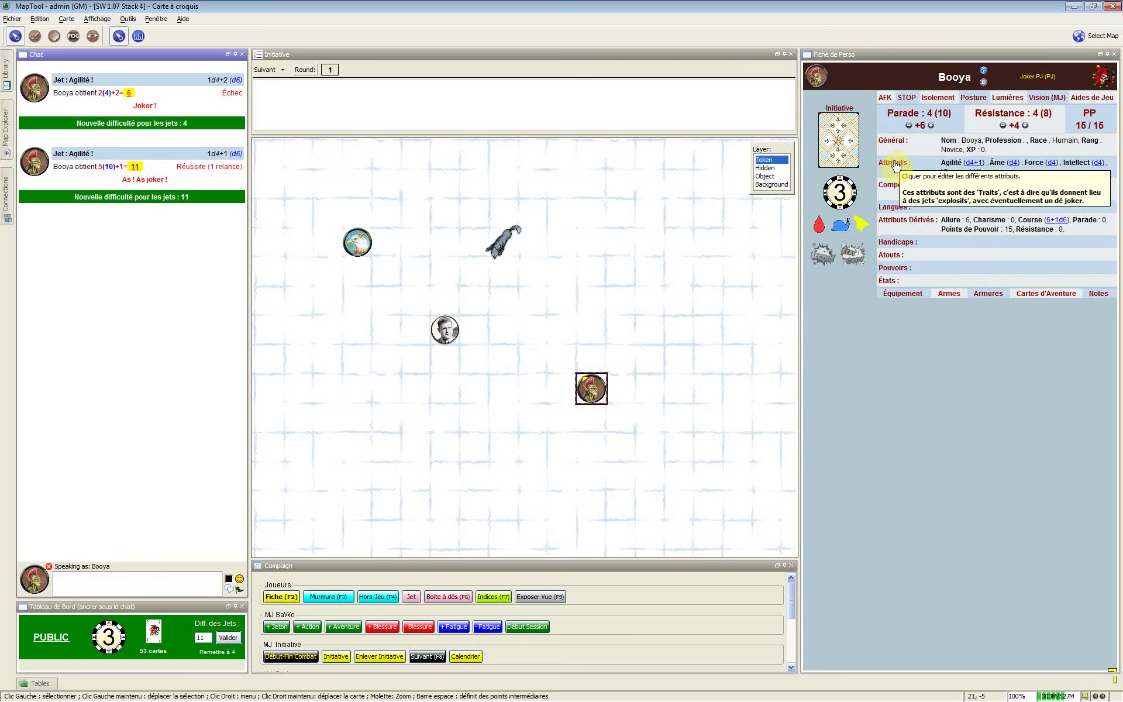
click(897, 165)
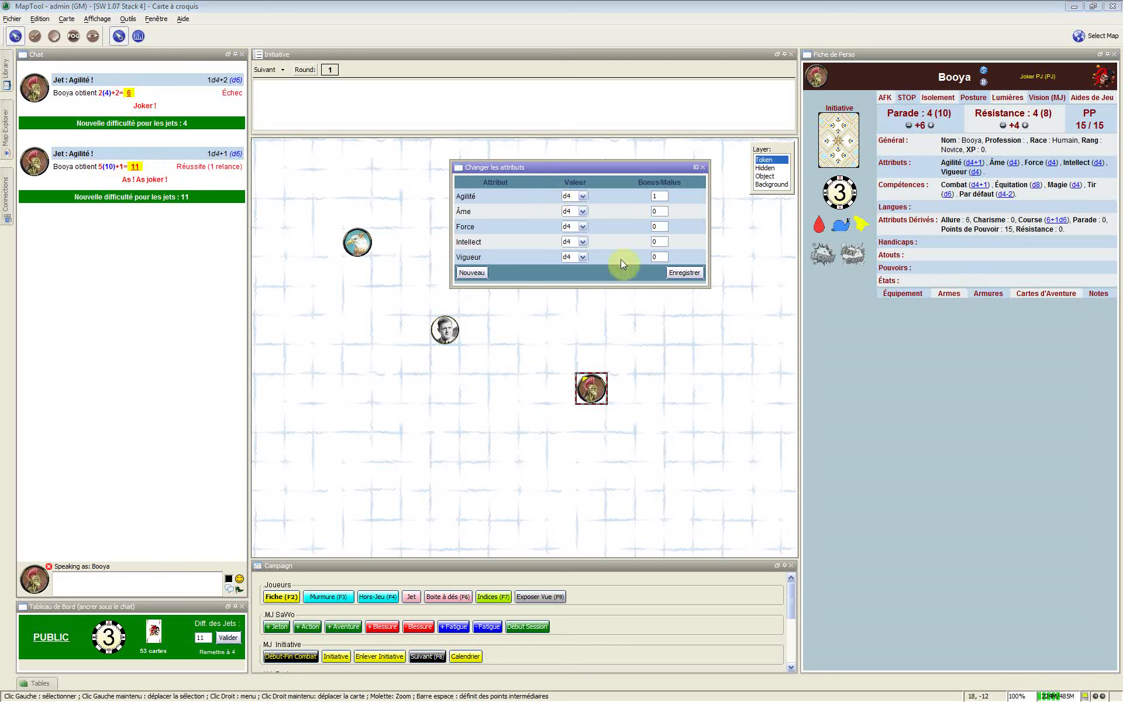
click(583, 194)
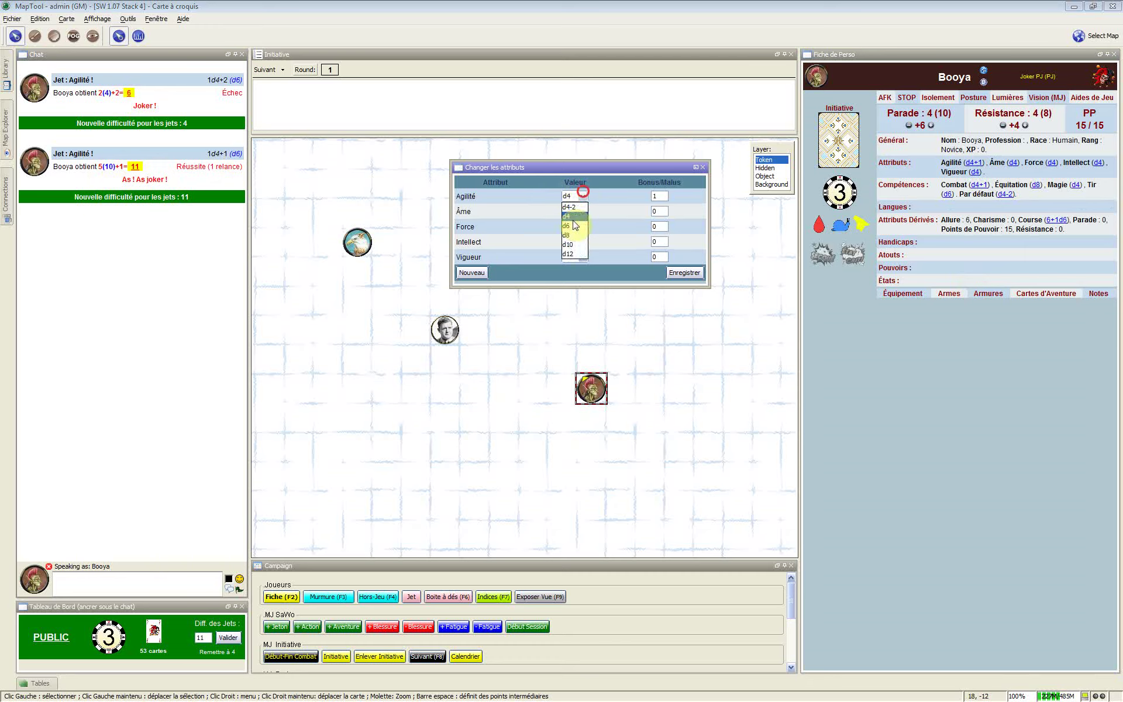
click(568, 236)
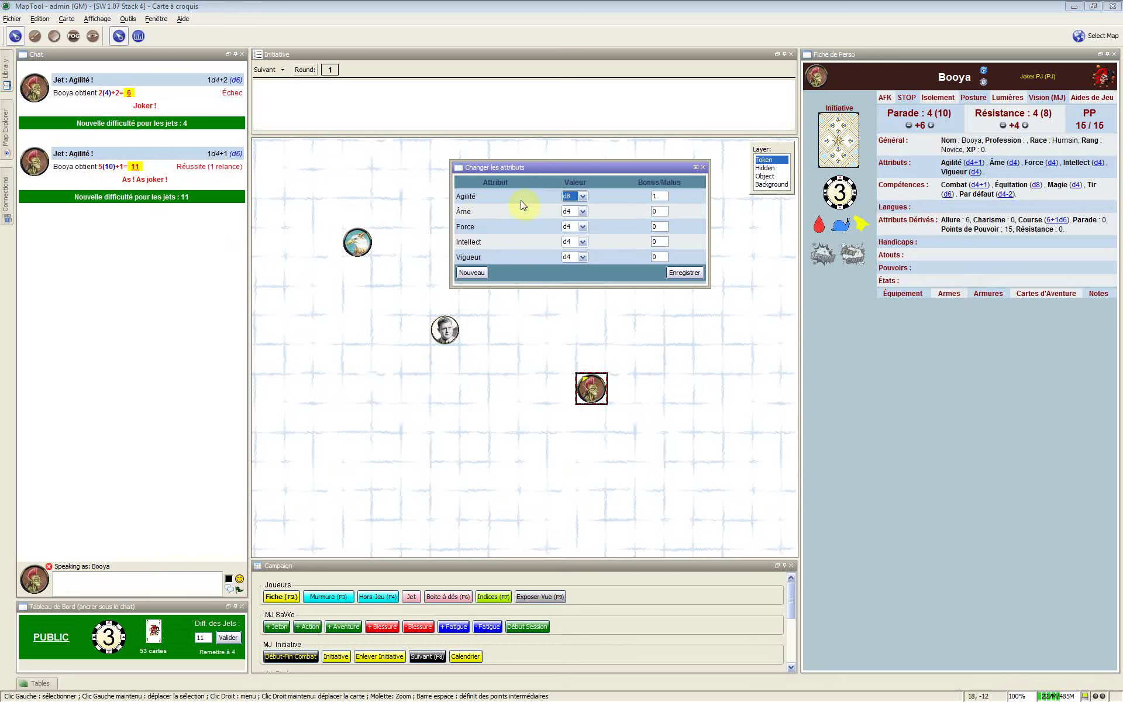
click(662, 197)
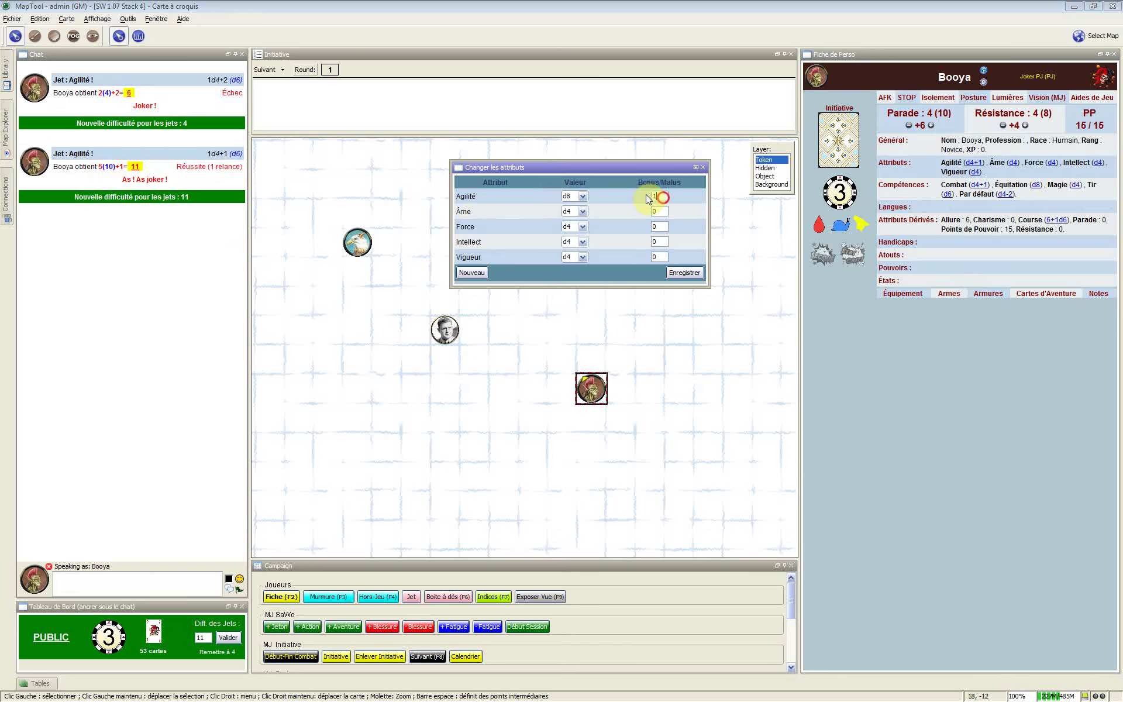
double_click(665, 195)
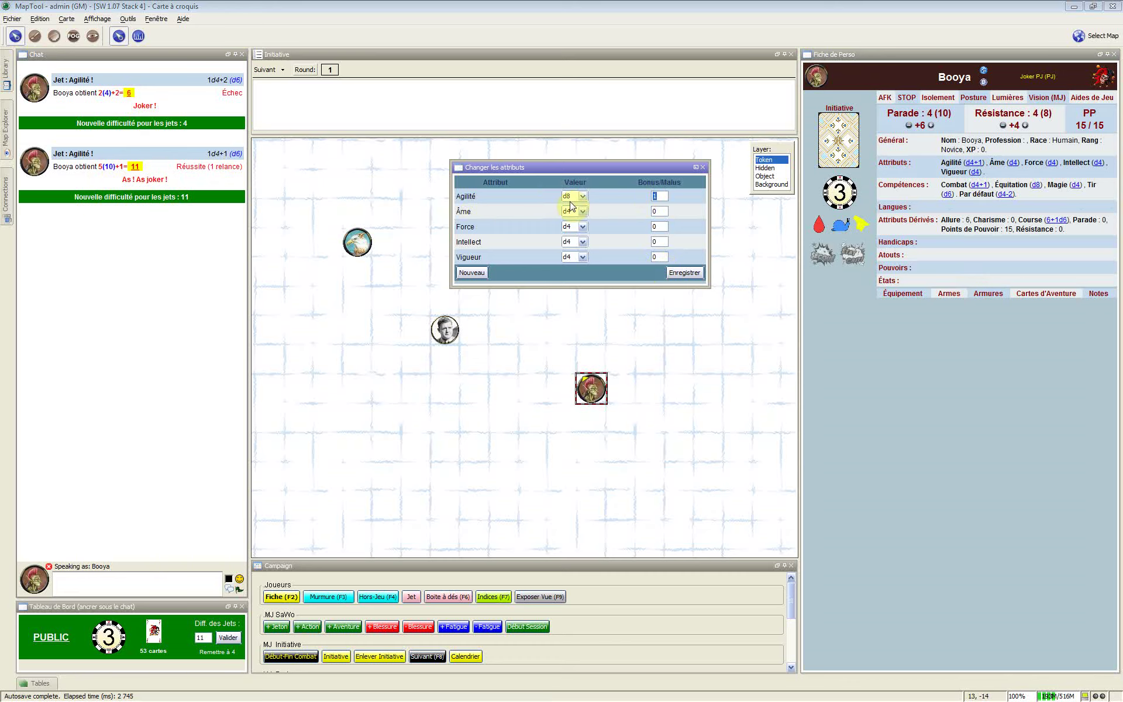
Step: In Agilité's detailed properties, add the note "D6 pour drogue, d4 normalement", set the value to d6 and mark it as temporary
click(529, 197)
click(471, 199)
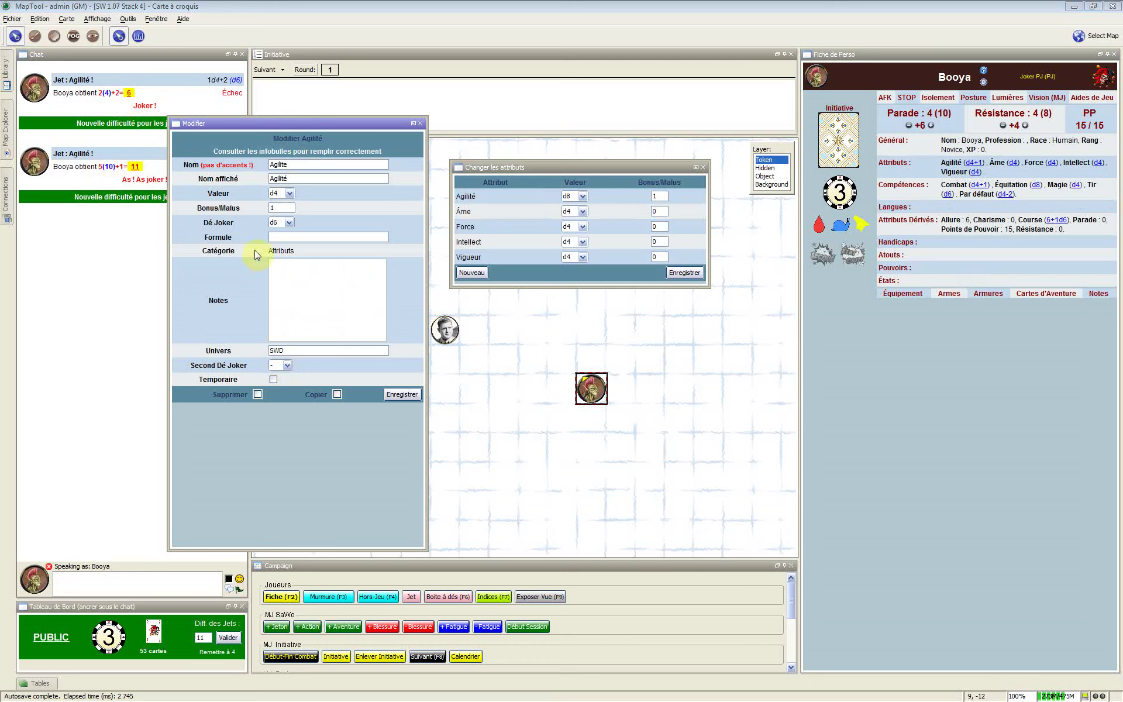
click(364, 235)
click(296, 269)
click(314, 284)
text(D6 pour drogue, d4 normalement)
click(290, 194)
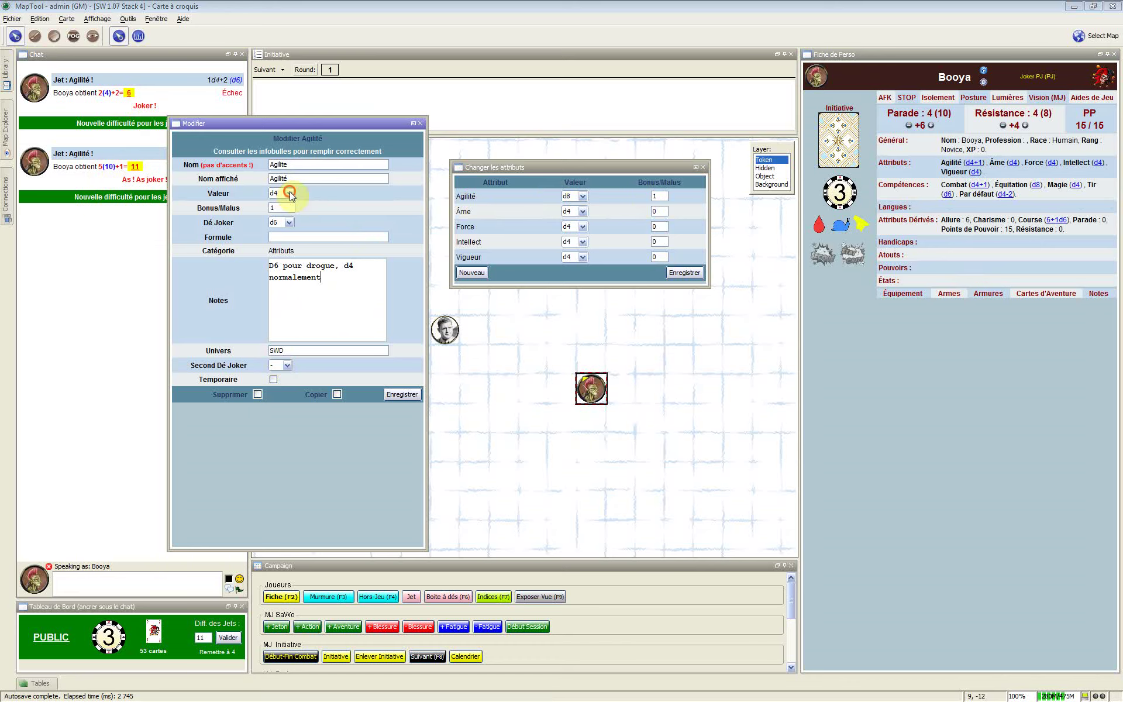
click(282, 218)
click(272, 380)
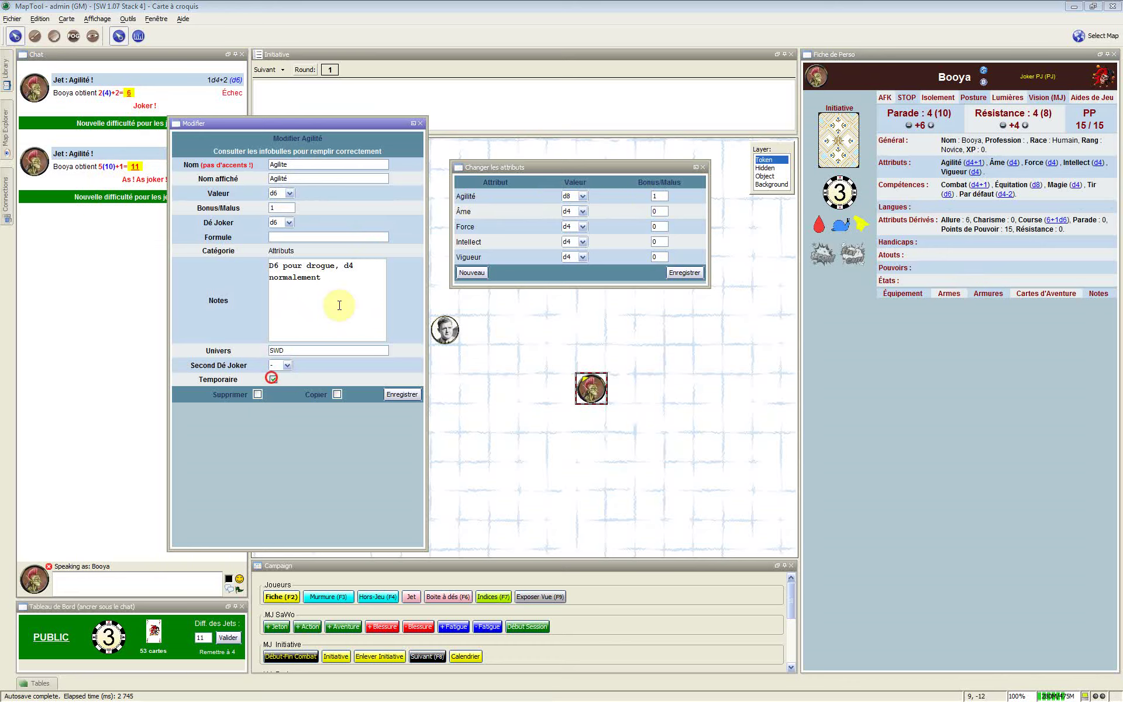
Step: Examine the die options offered for Agilité's Dé Joker without changing the selection
click(288, 223)
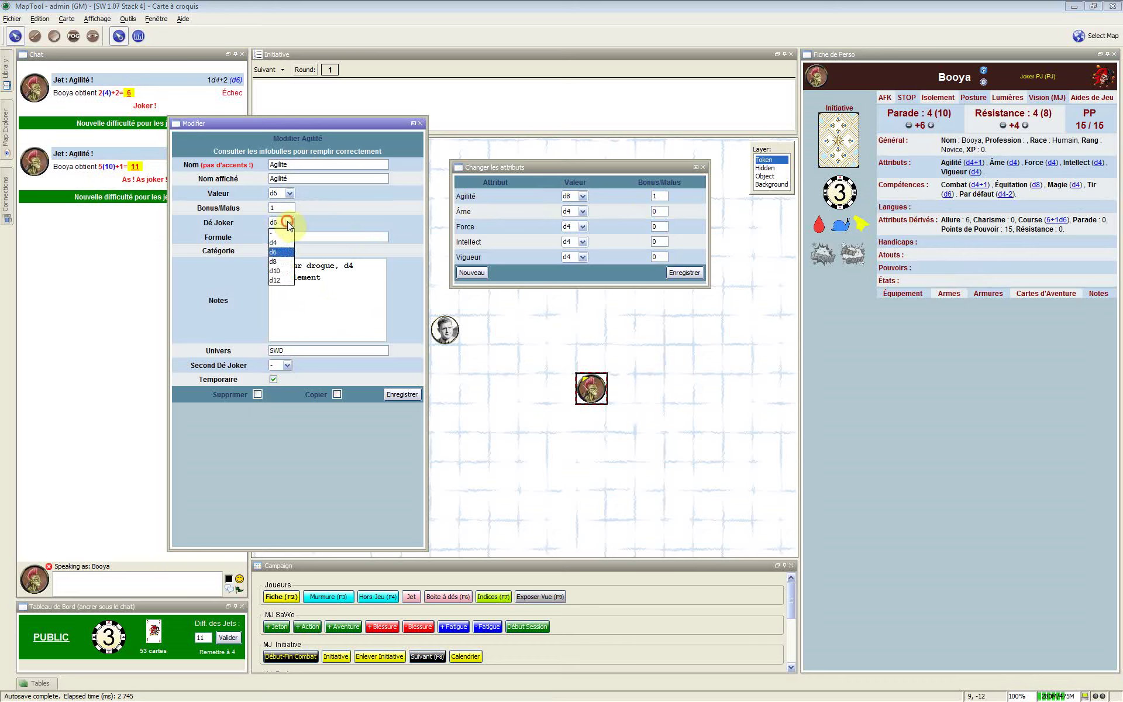
click(289, 225)
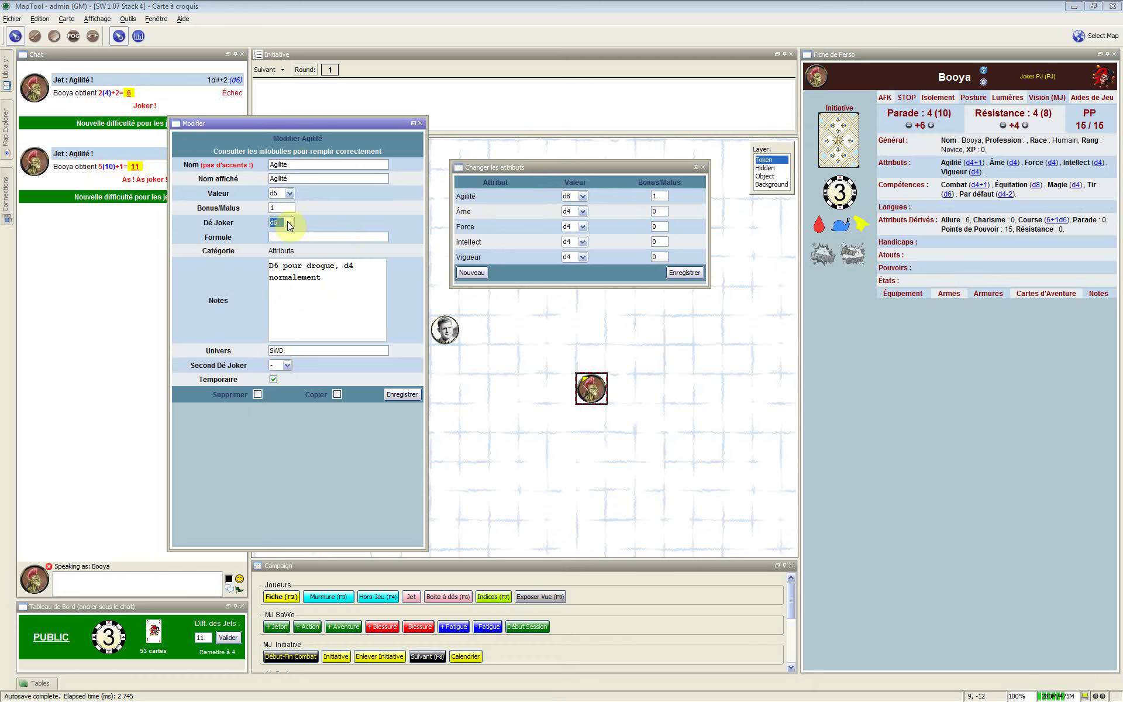
click(288, 224)
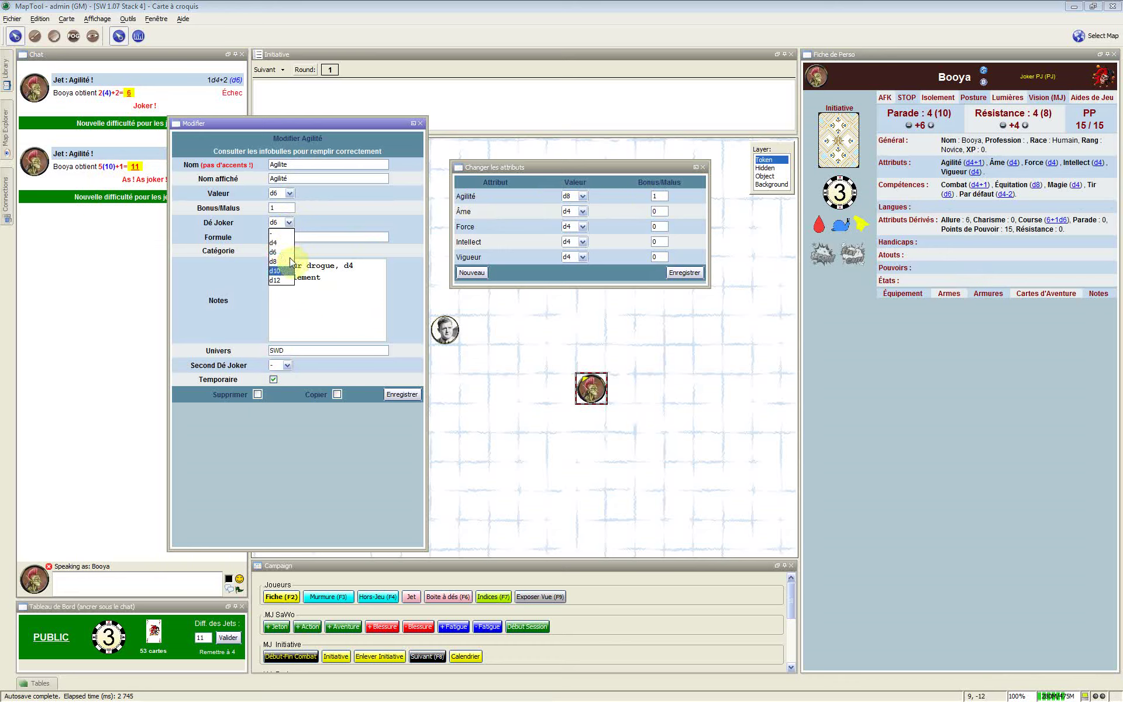
click(327, 224)
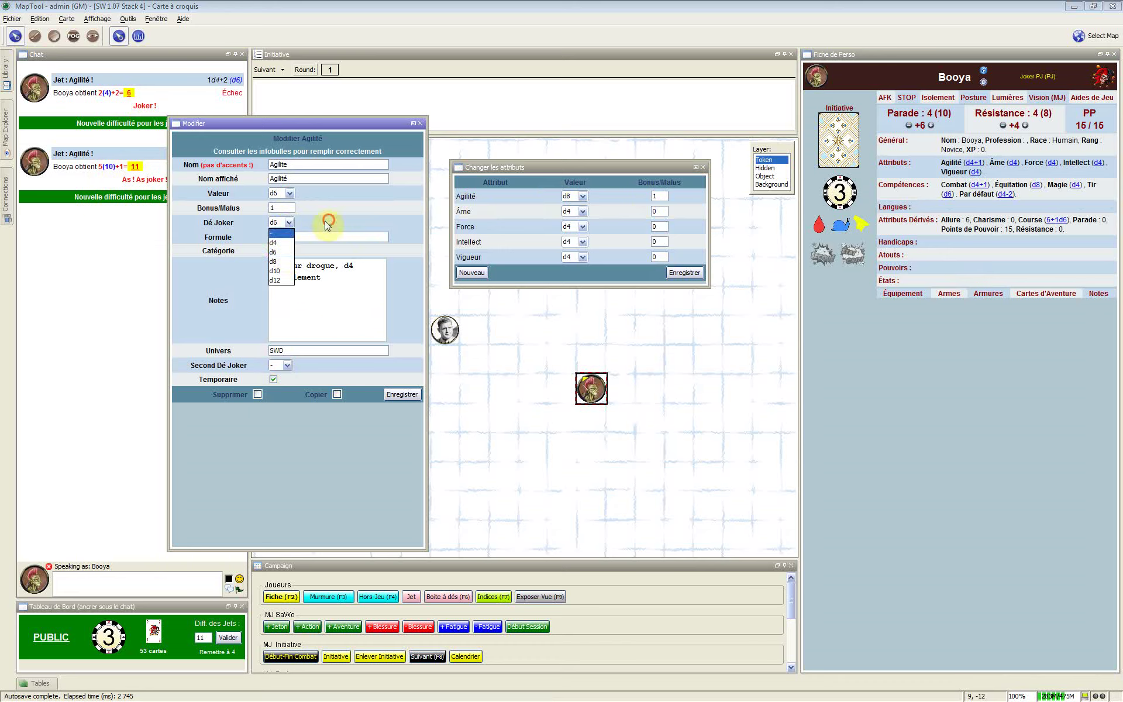
click(289, 222)
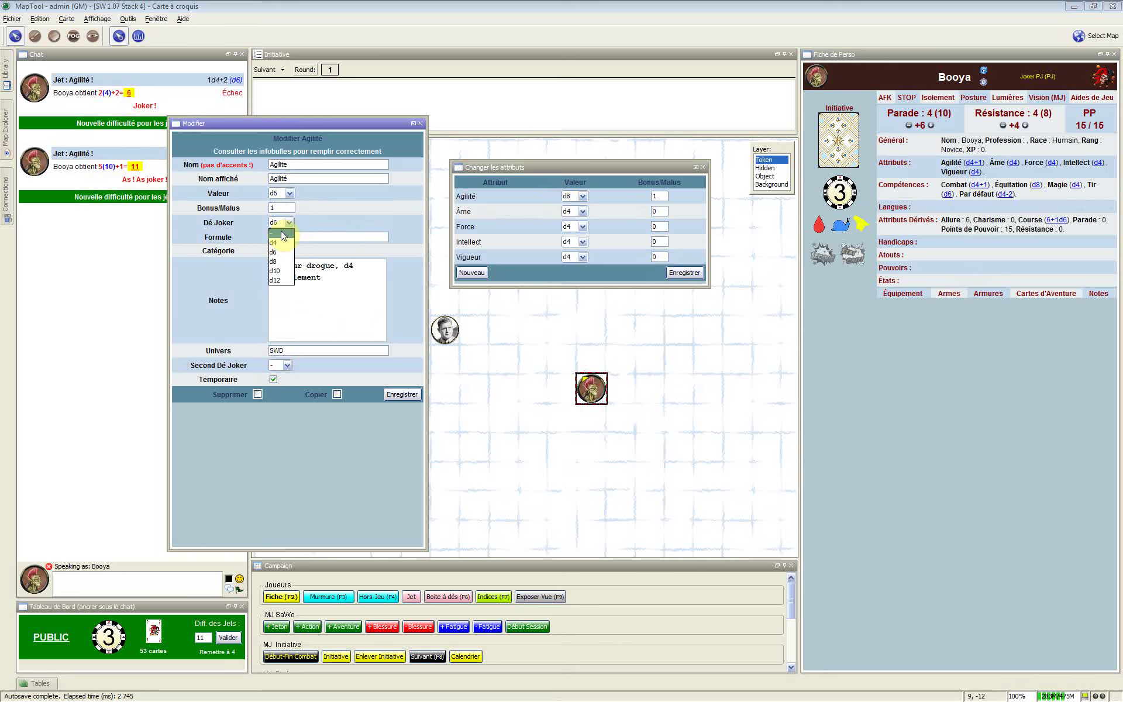
click(364, 226)
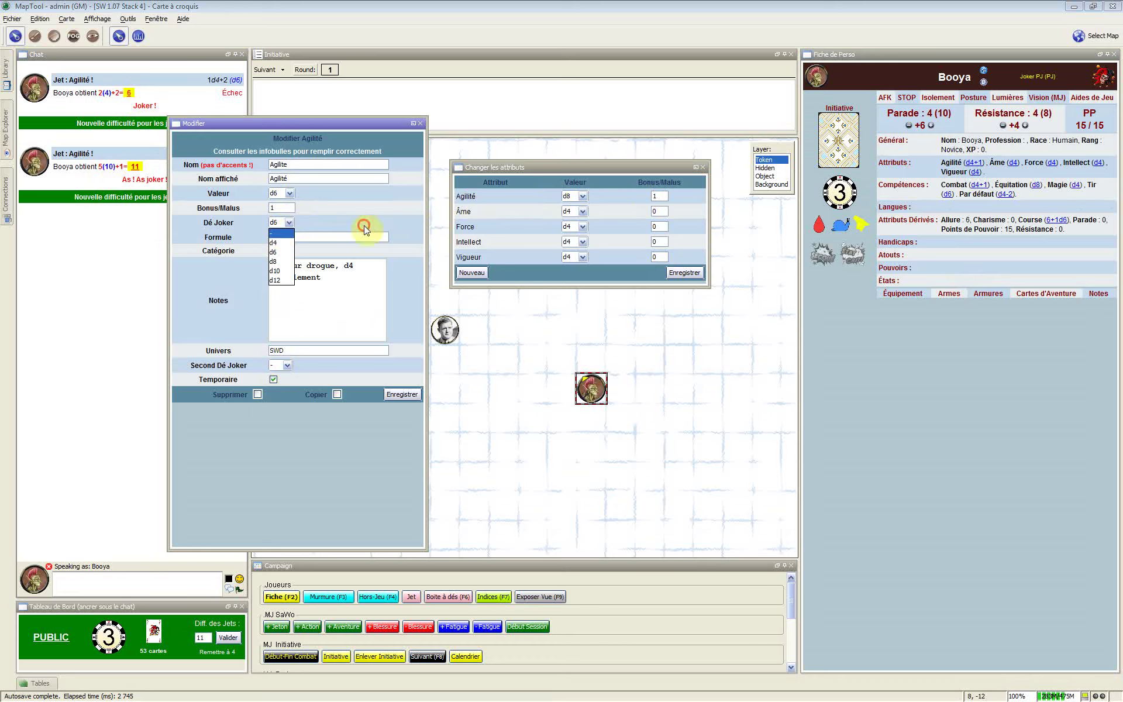
click(292, 346)
click(259, 343)
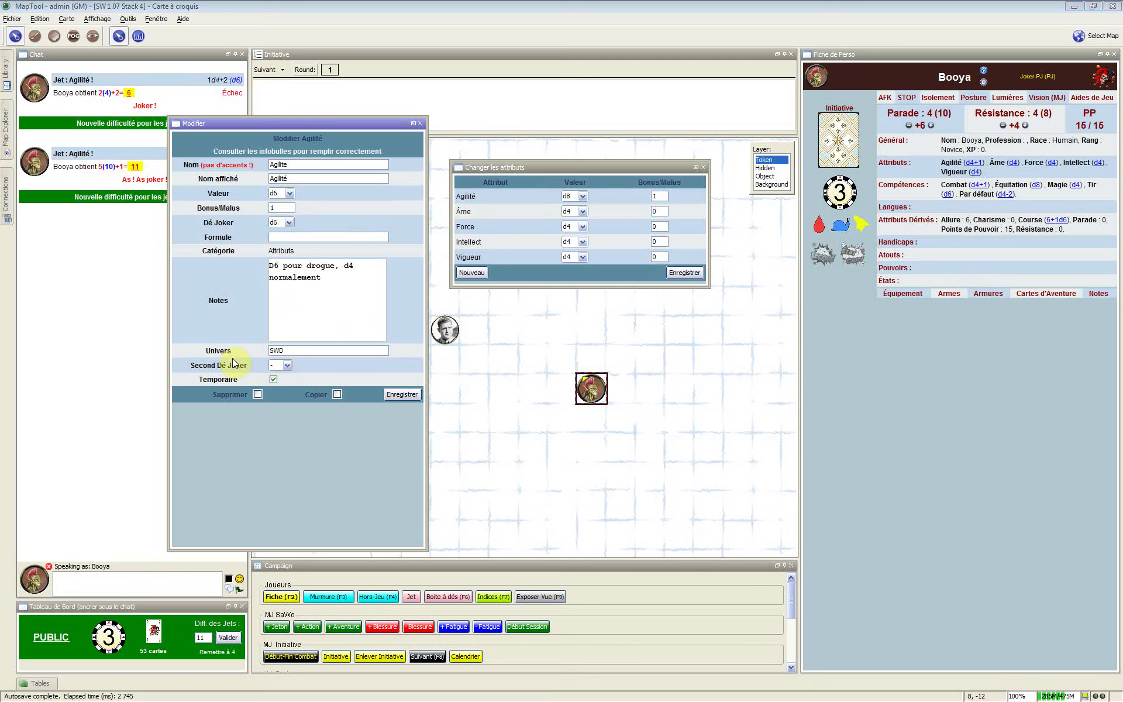
Step: Examine the Second Dé Joker options for Agilité and the description of the sheet's joker die toggle
click(290, 363)
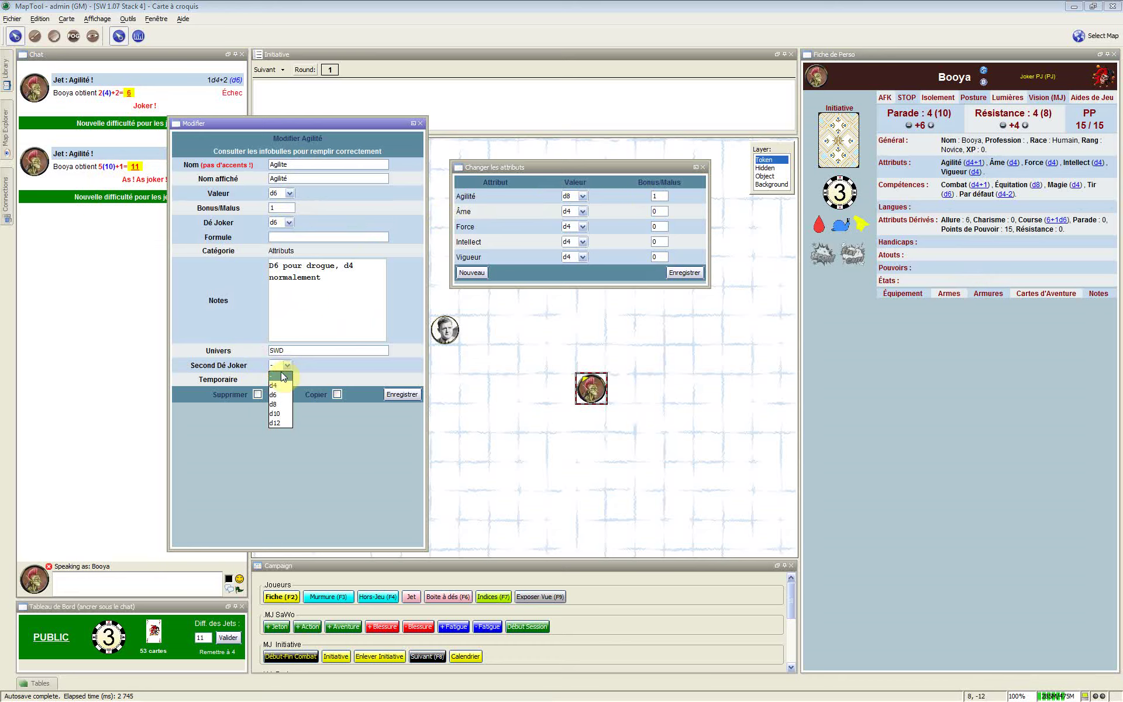
click(329, 366)
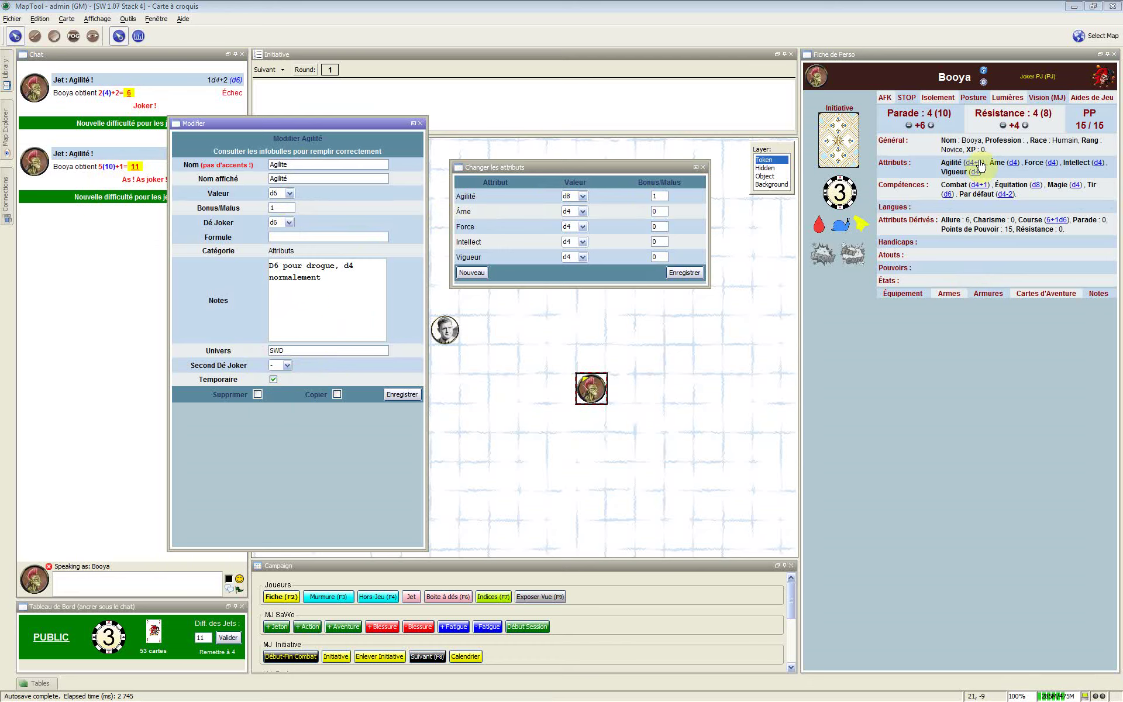
click(1104, 88)
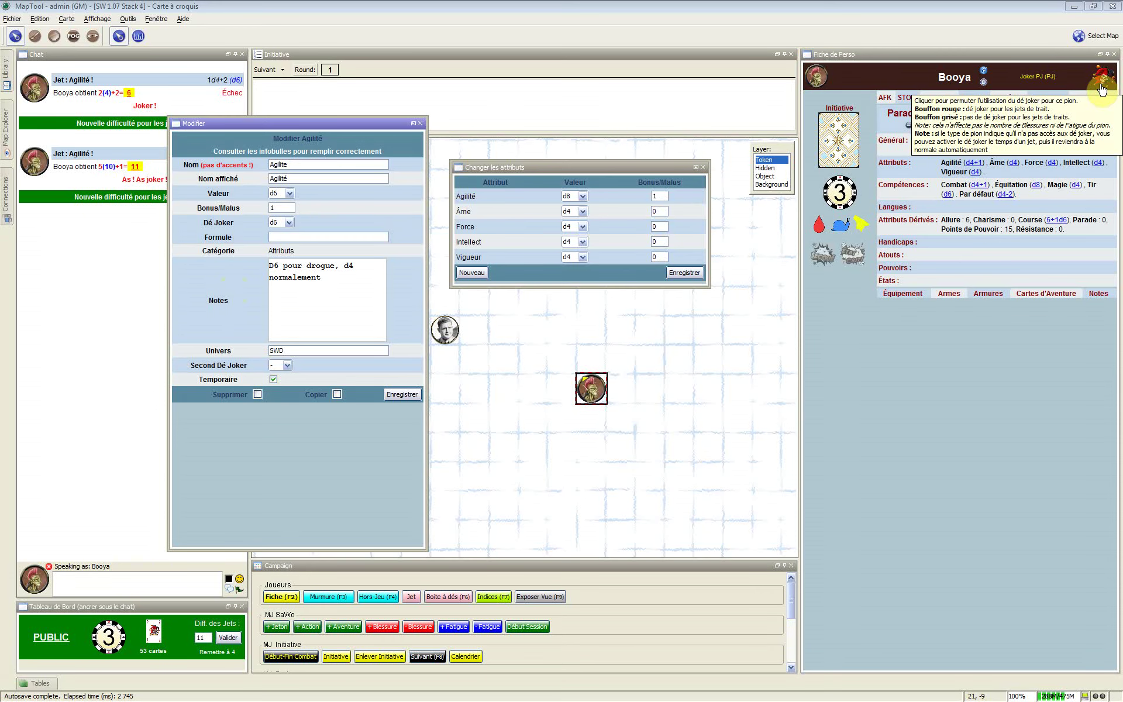
click(230, 287)
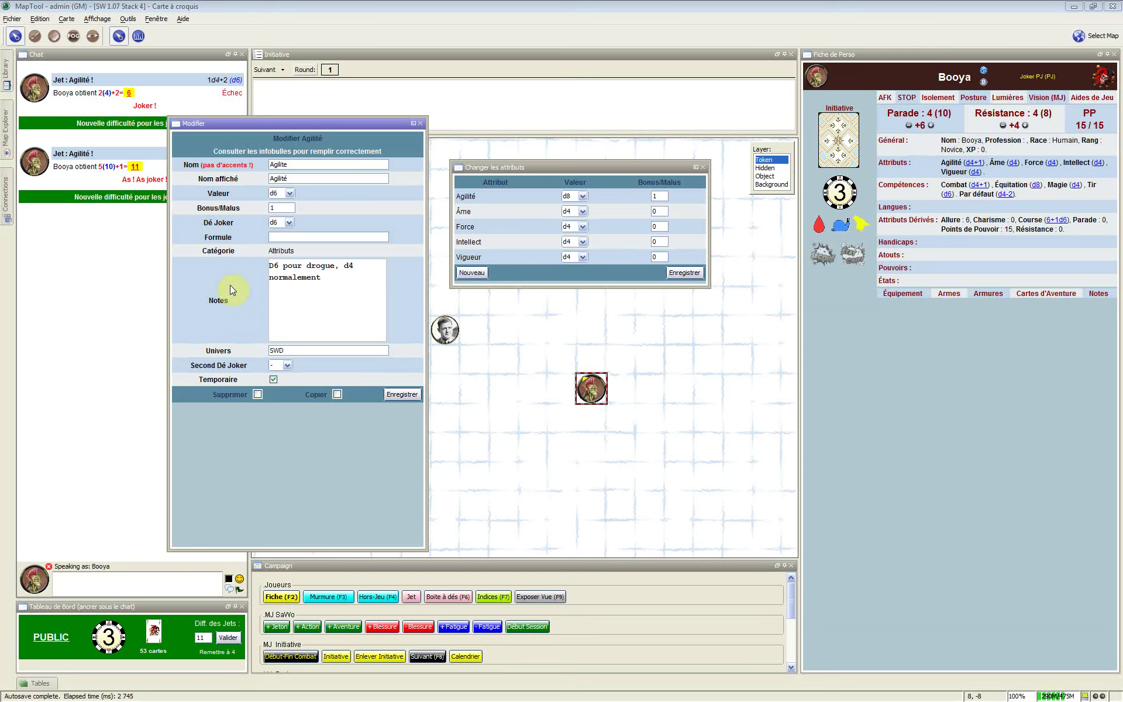
Step: Save Agilité's properties and the attribute list to Booya's sheet, and preview the Agilité roll without making it
click(401, 394)
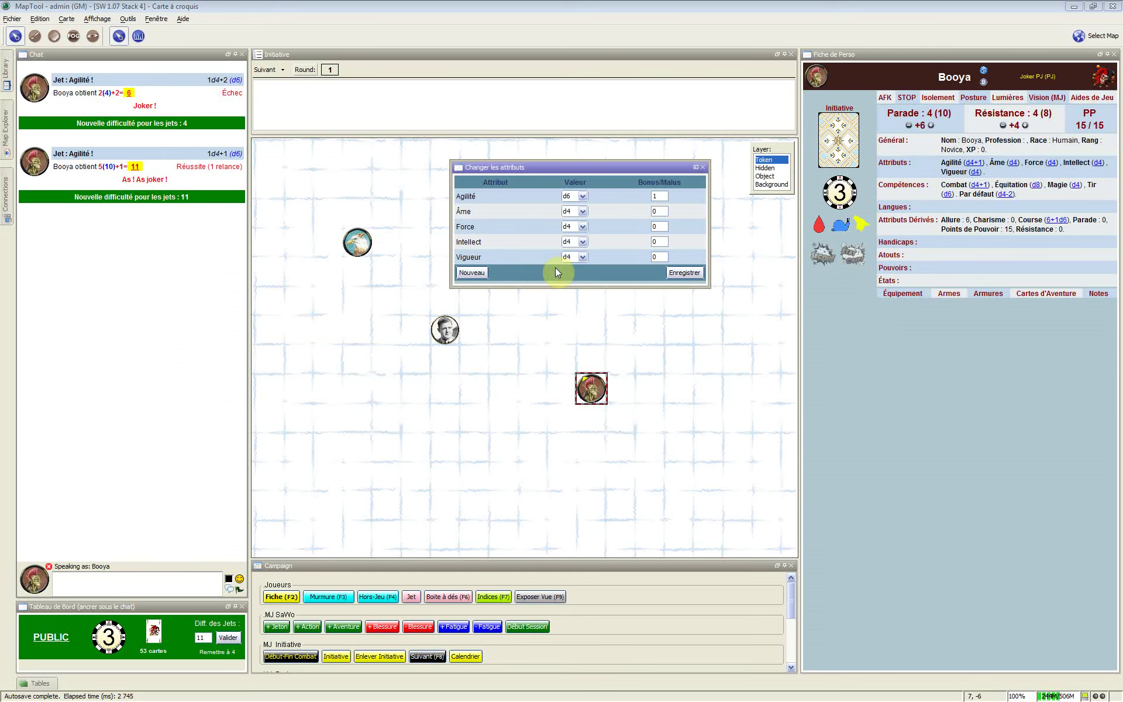
click(684, 275)
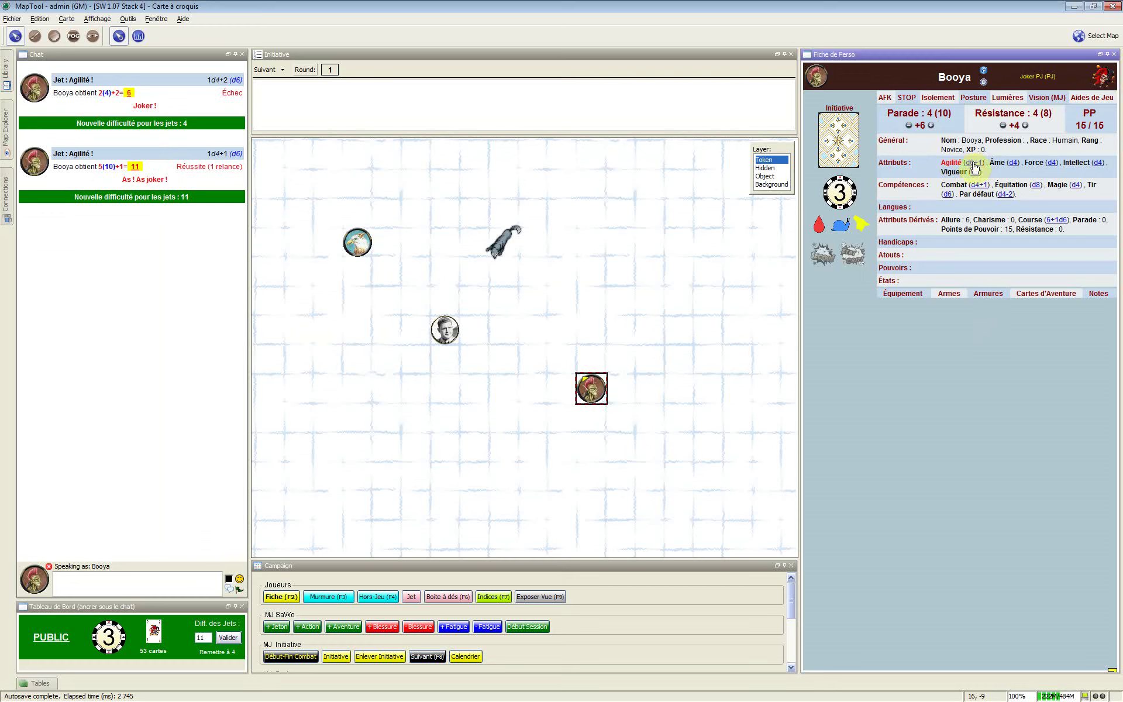
click(974, 164)
click(625, 413)
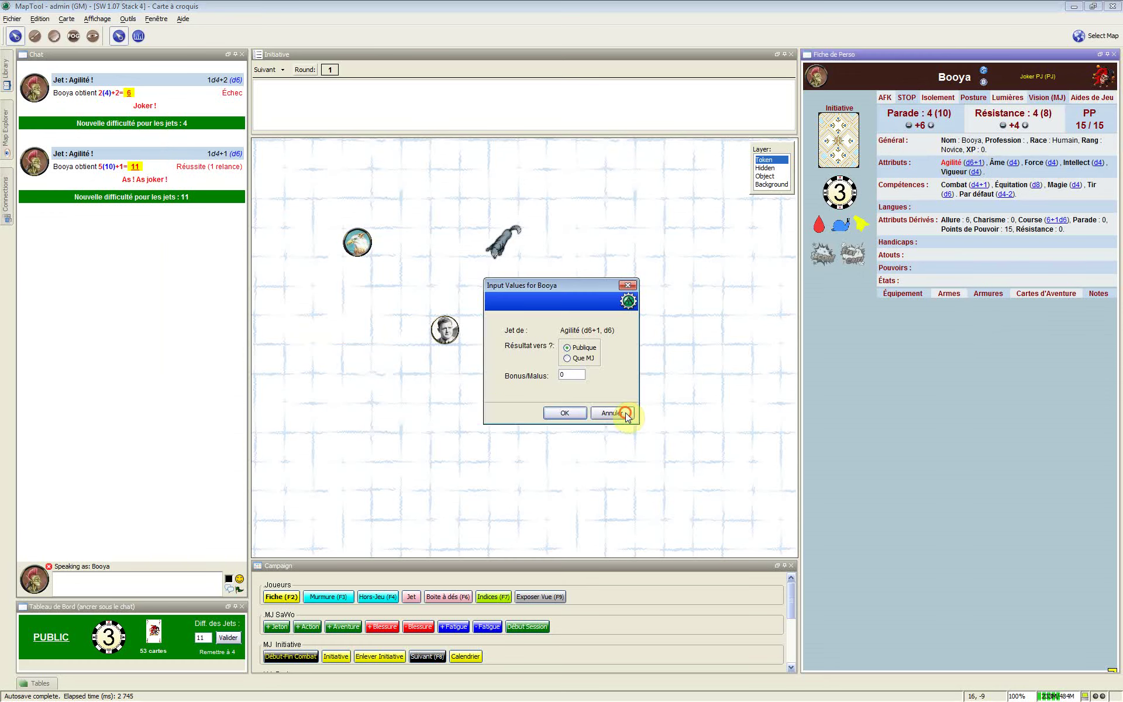
Step: Clear Agilité's note, remove its temporary mark, set its value to d4, and save the attribute changes to the sheet
click(886, 164)
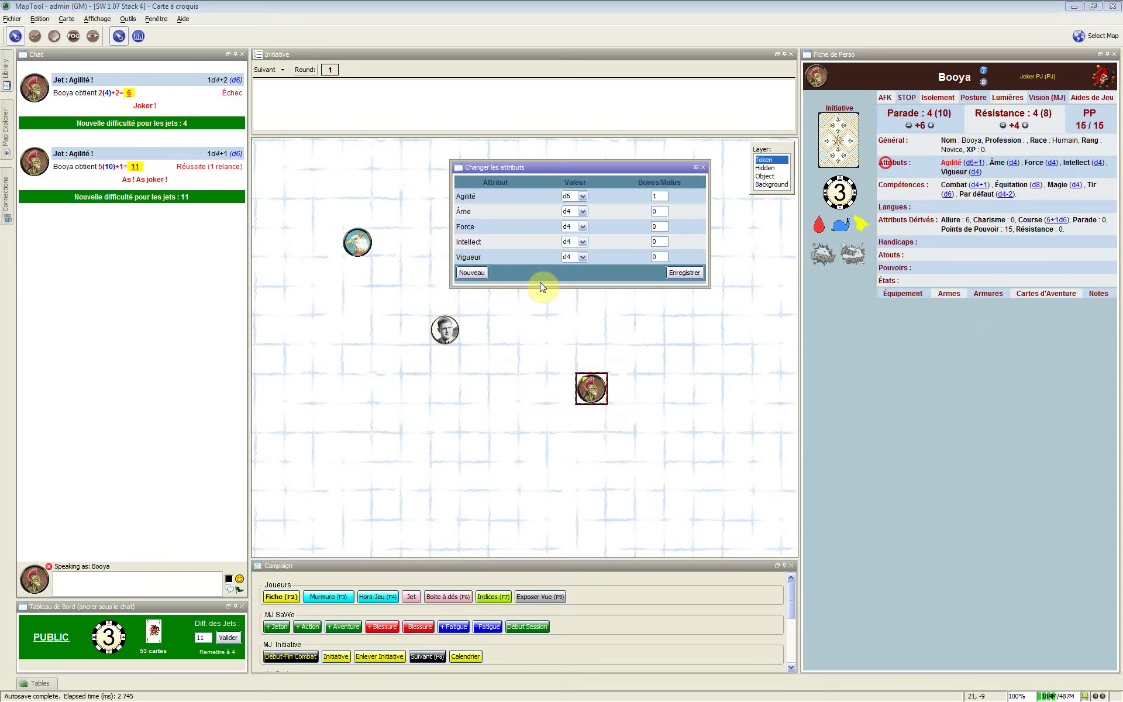
click(466, 198)
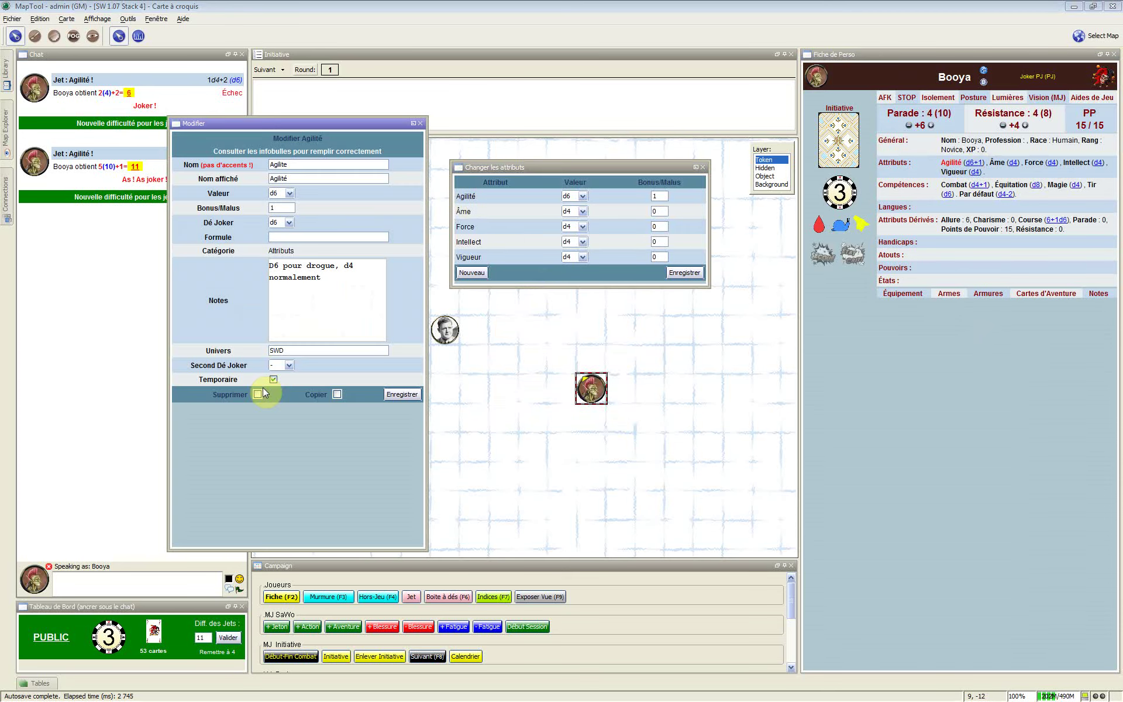
drag(333, 282, 238, 247)
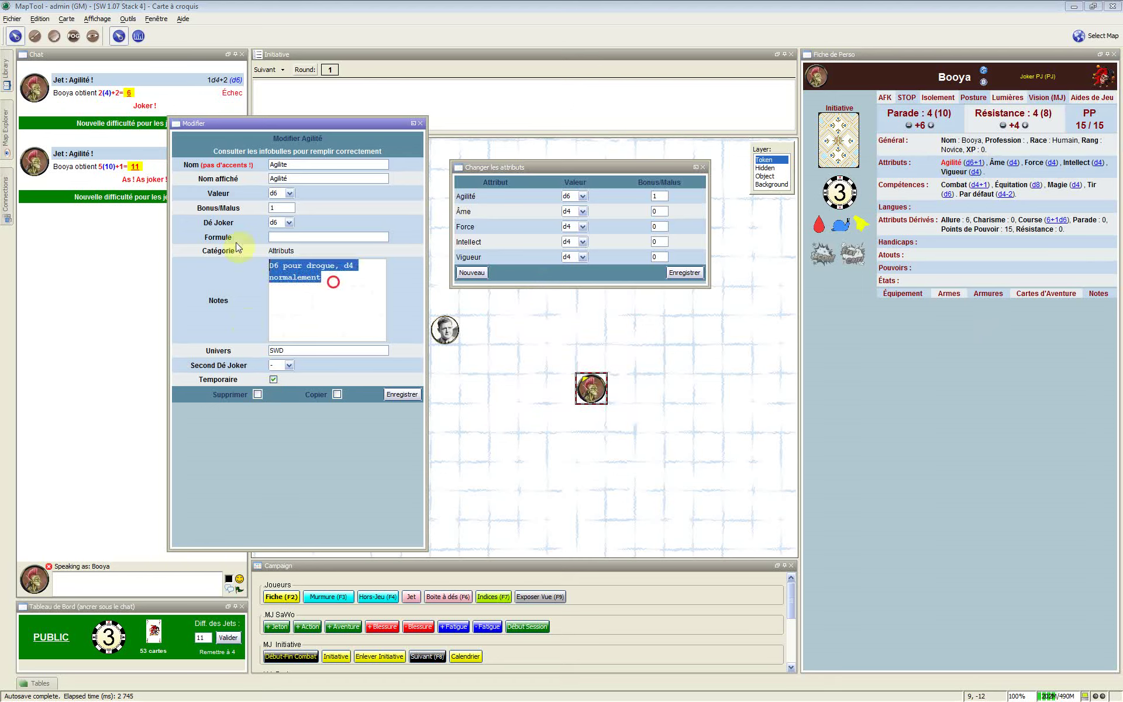
key(Delete)
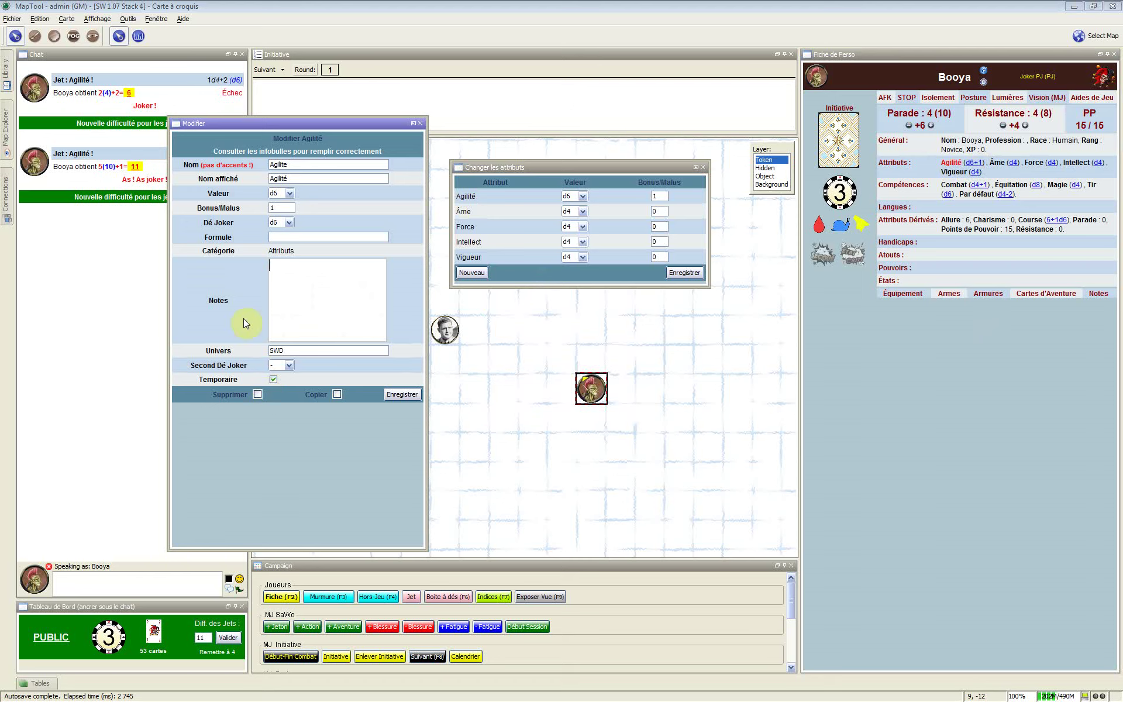
click(271, 382)
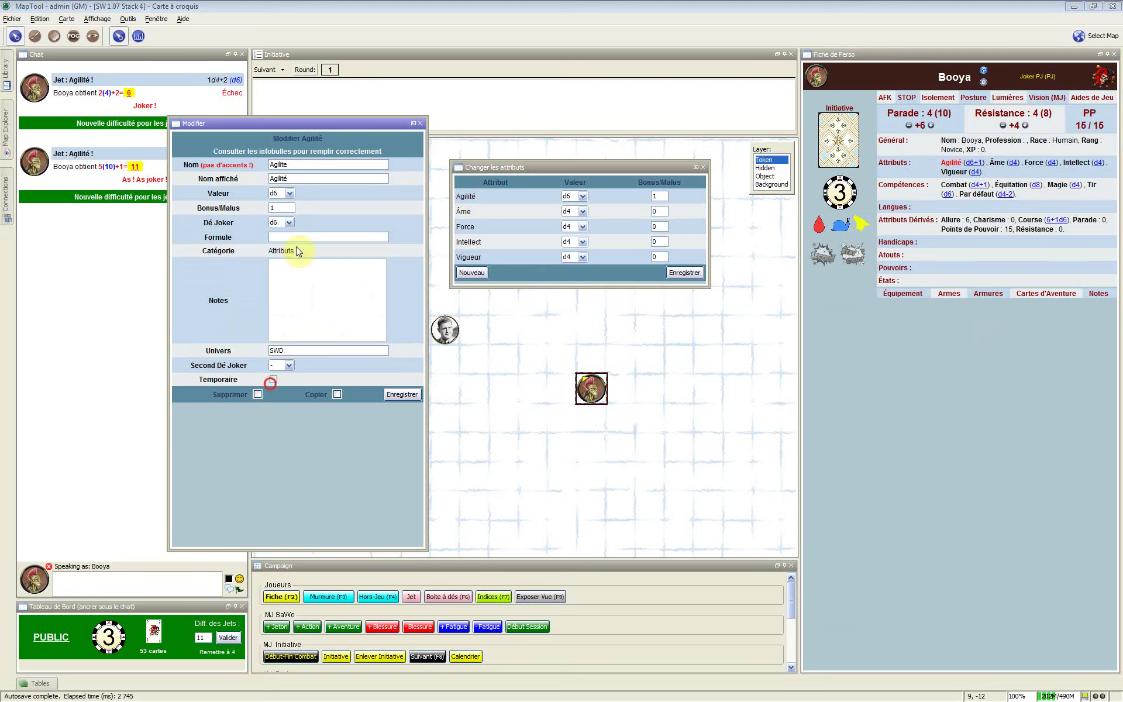
click(290, 194)
click(278, 215)
click(402, 393)
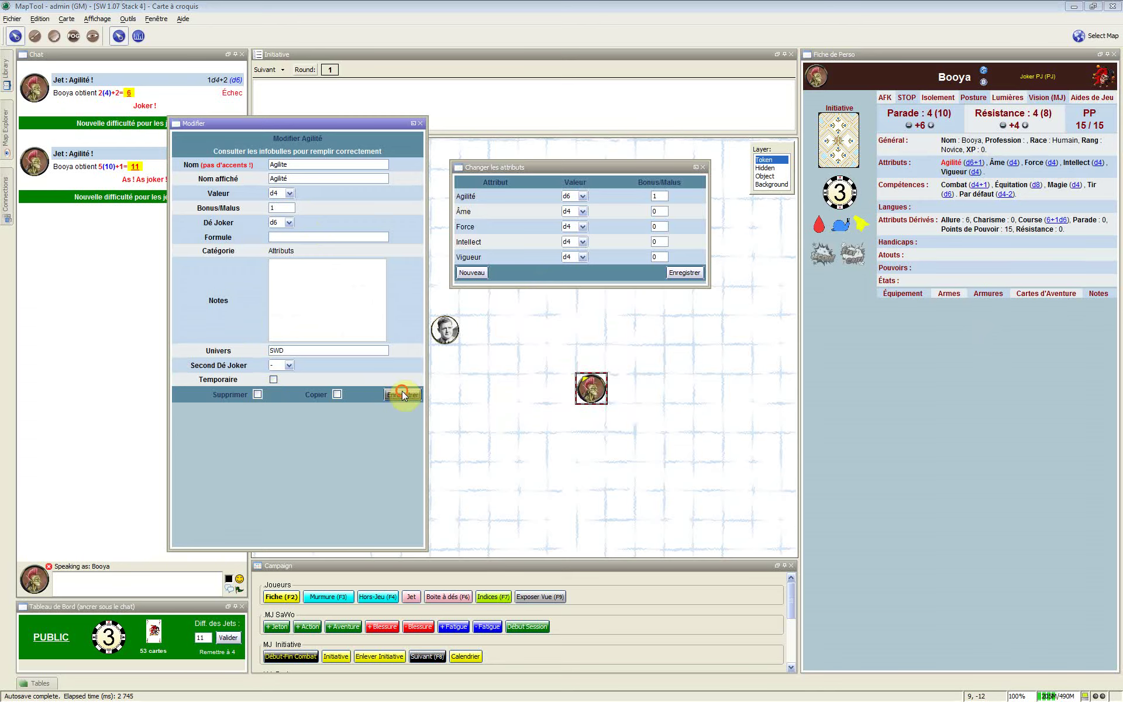
click(699, 272)
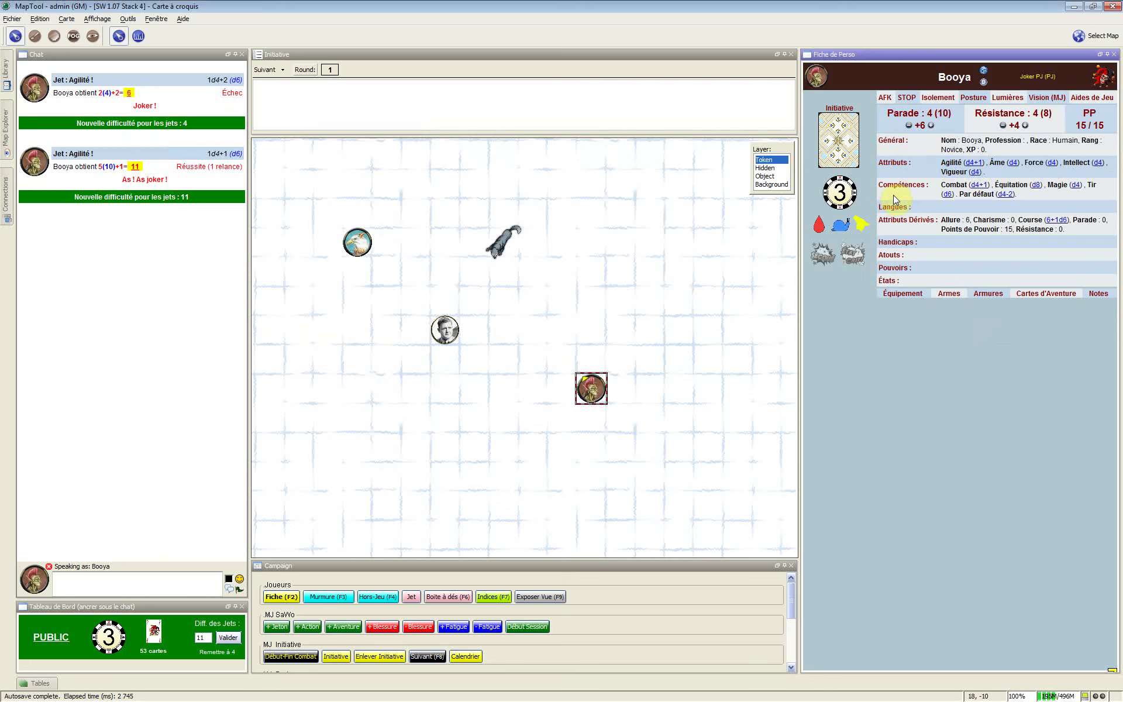
click(952, 186)
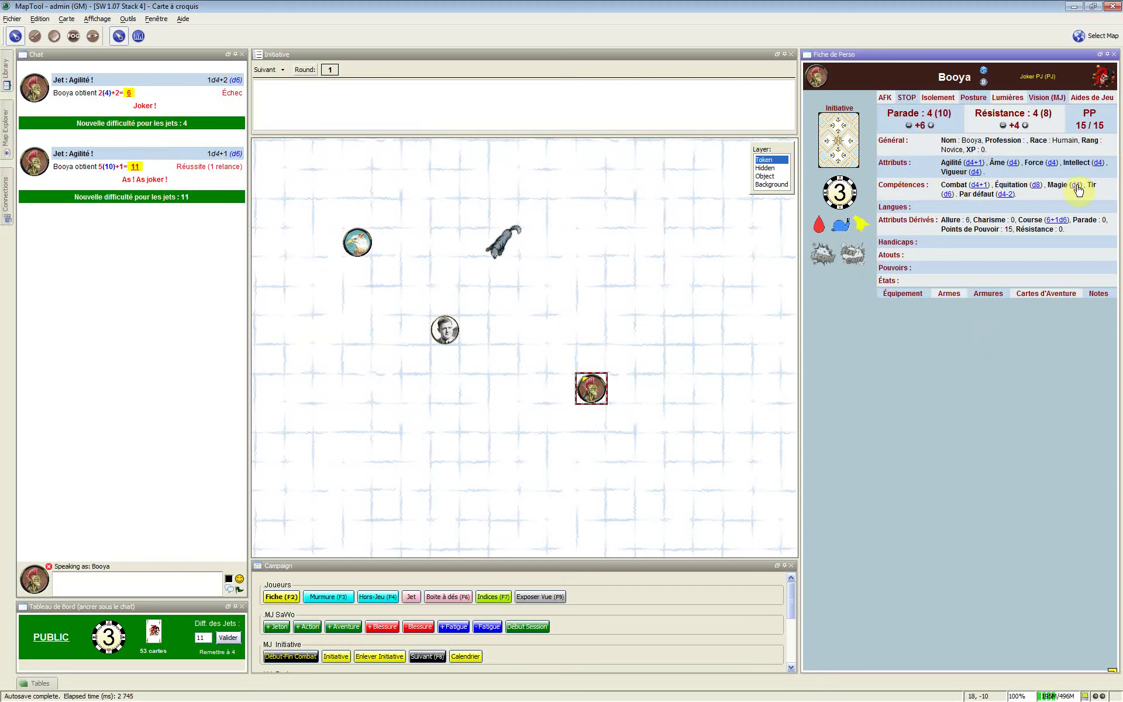
Step: Open Booya's skills for editing, look over Combat's bonus field, and open Combat's detailed properties
click(897, 183)
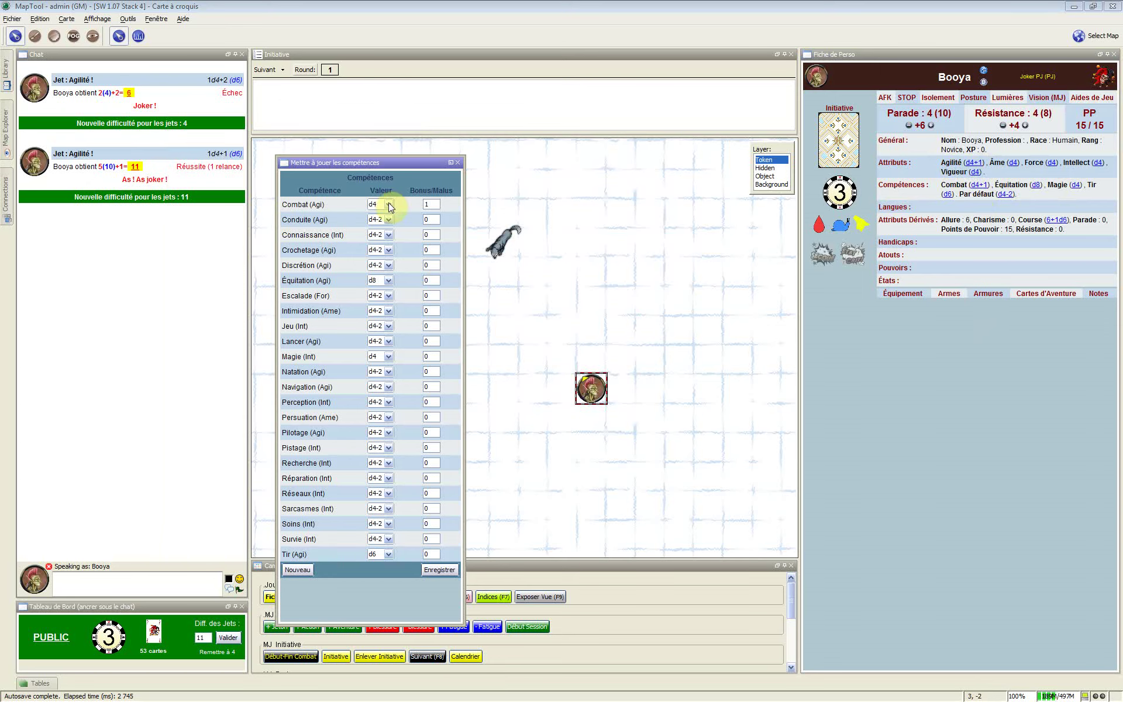
click(429, 222)
double_click(425, 220)
click(456, 220)
click(299, 209)
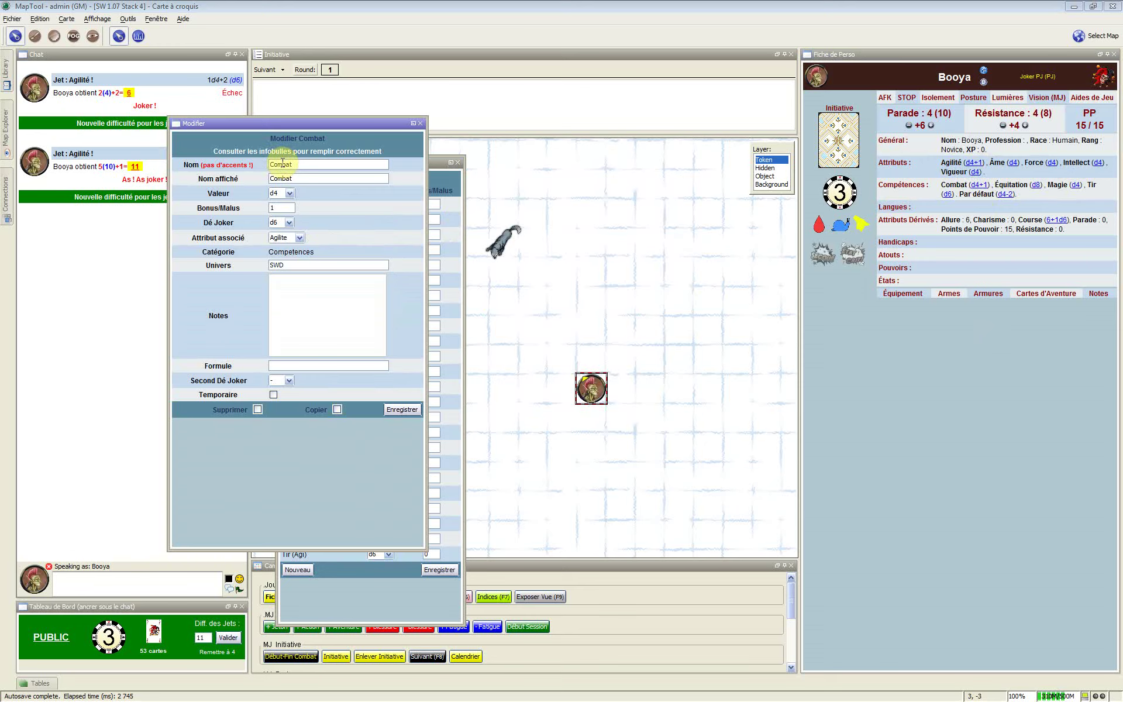
Step: Examine the die options offered for Combat's Dé Joker and Second Dé Joker without changing either selection
click(289, 223)
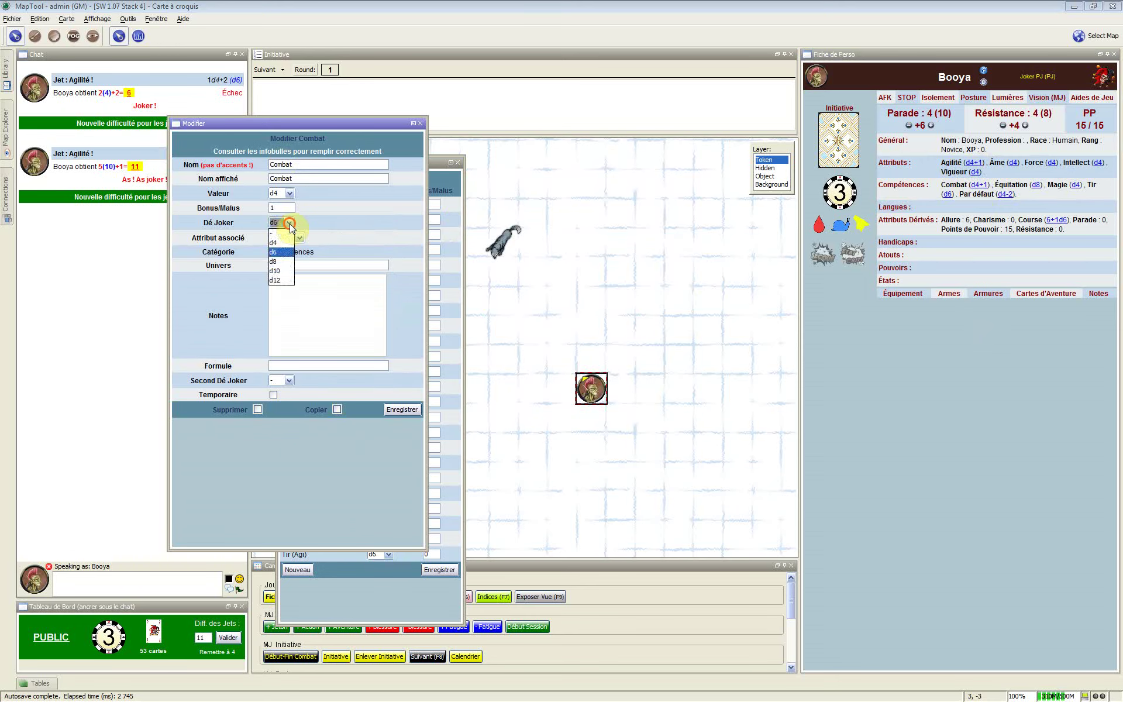
click(289, 223)
click(292, 383)
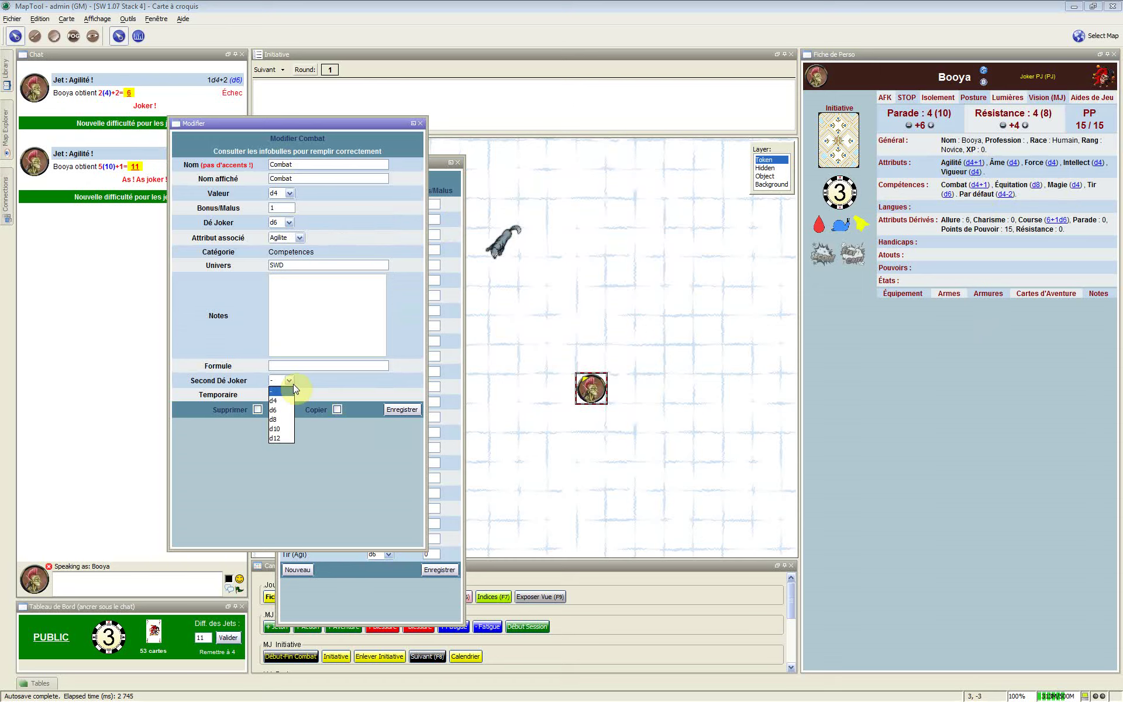
click(329, 379)
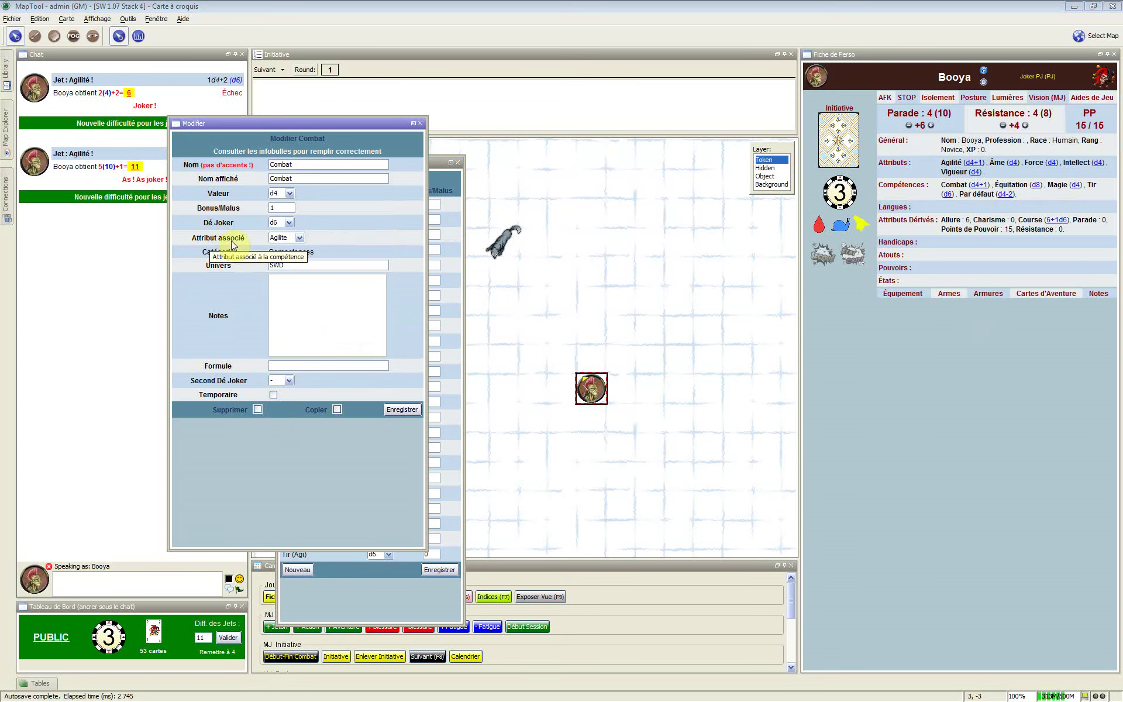
Step: Review the Attribut associé choices for Combat, keep Agilite, and save Combat's properties and the skill list to the sheet
click(299, 238)
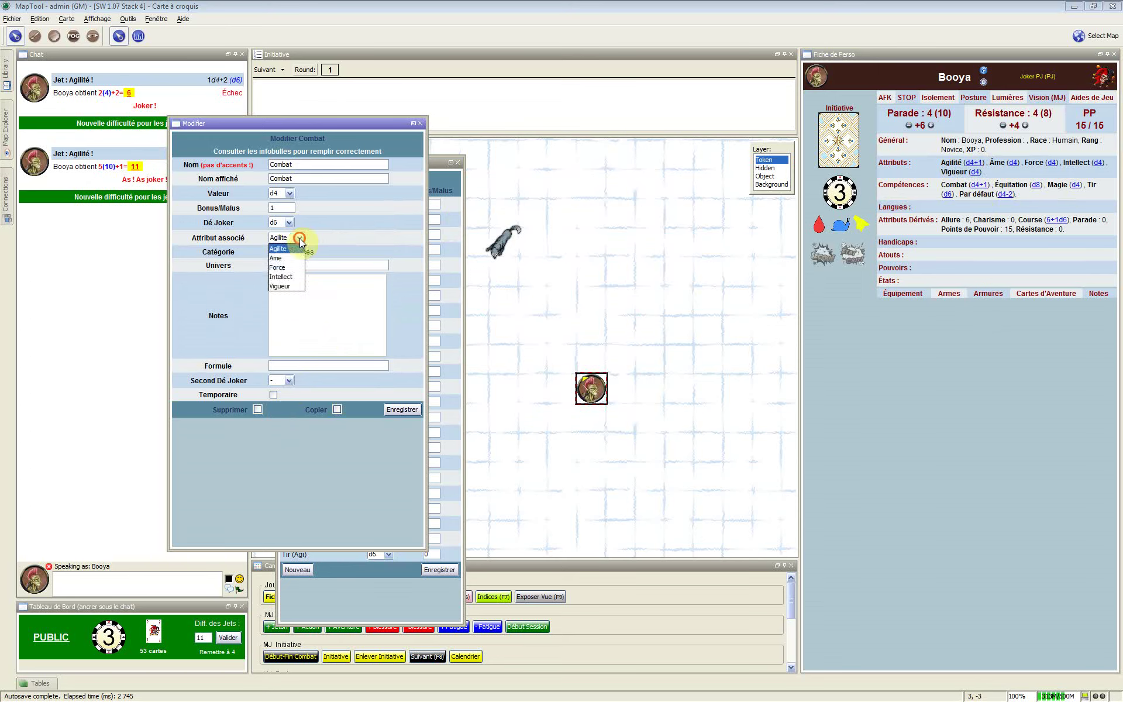
click(300, 238)
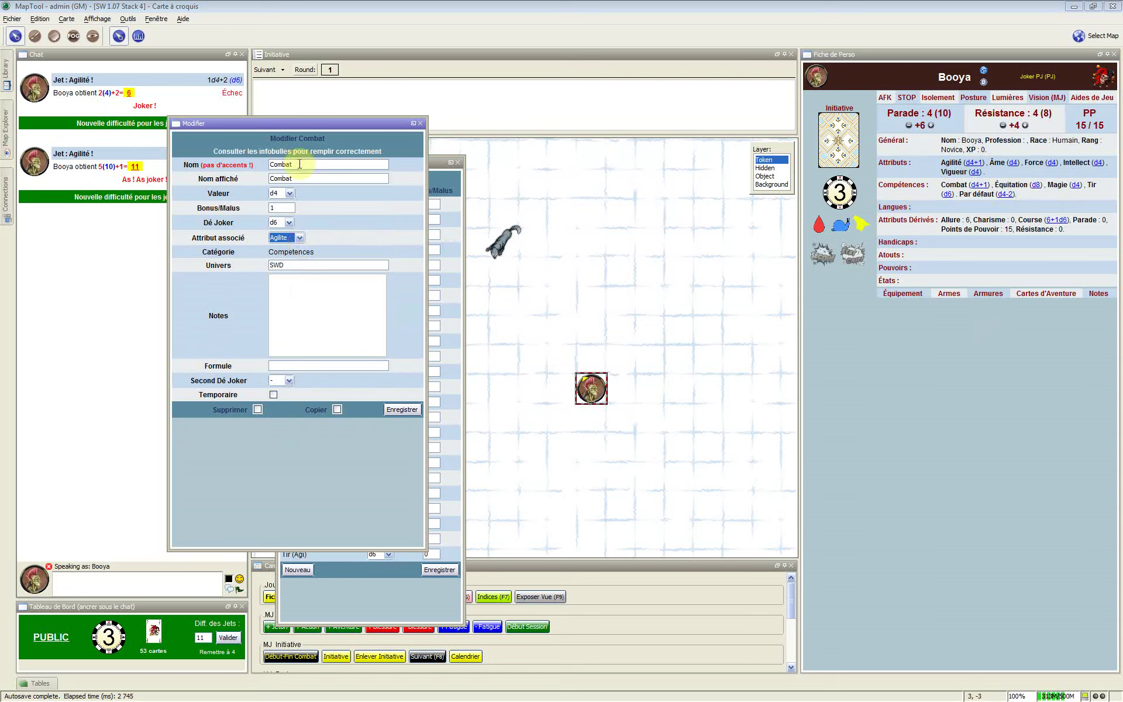
click(280, 238)
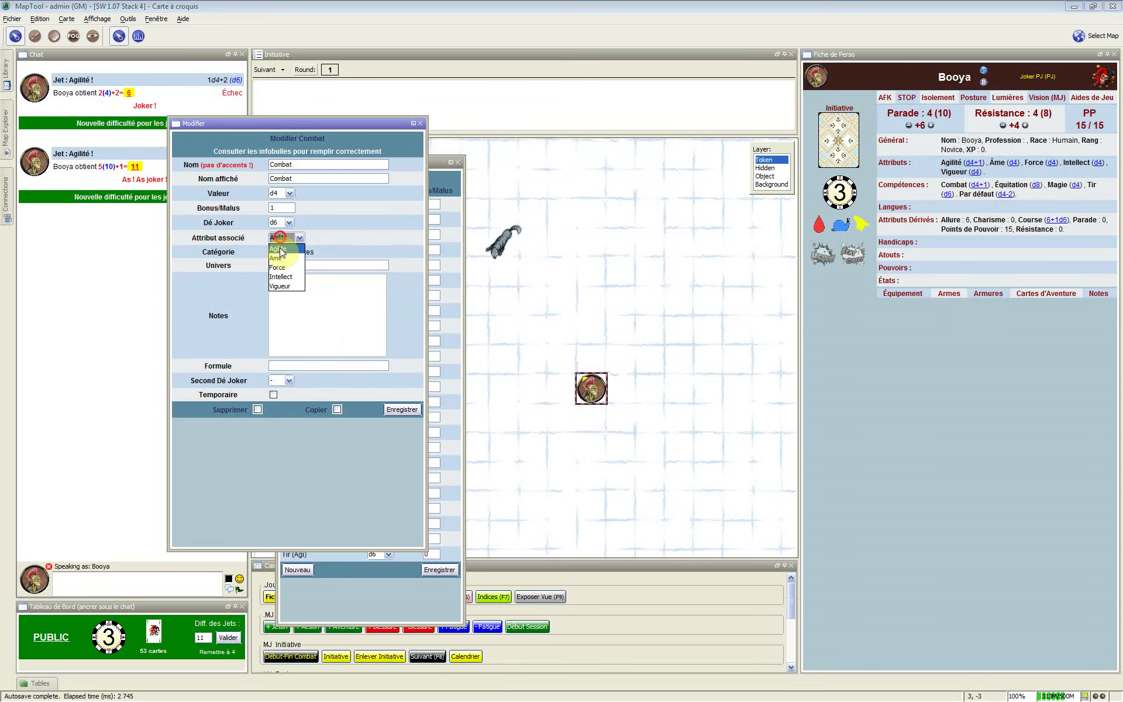
click(280, 238)
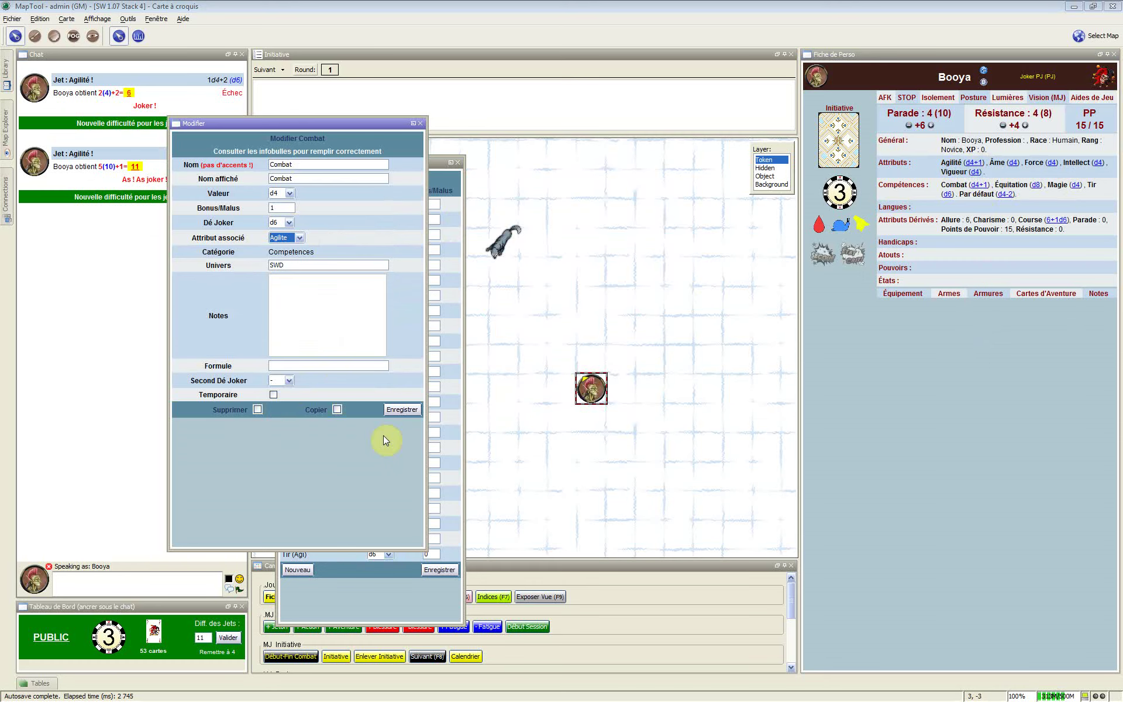
click(402, 411)
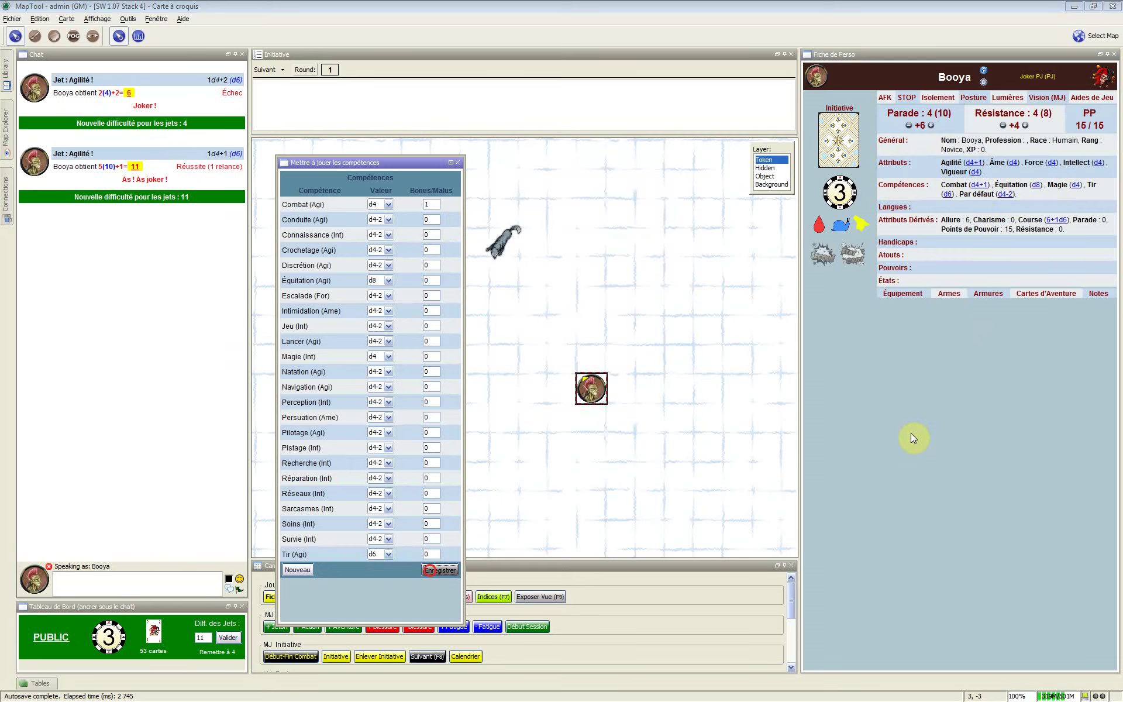
click(998, 334)
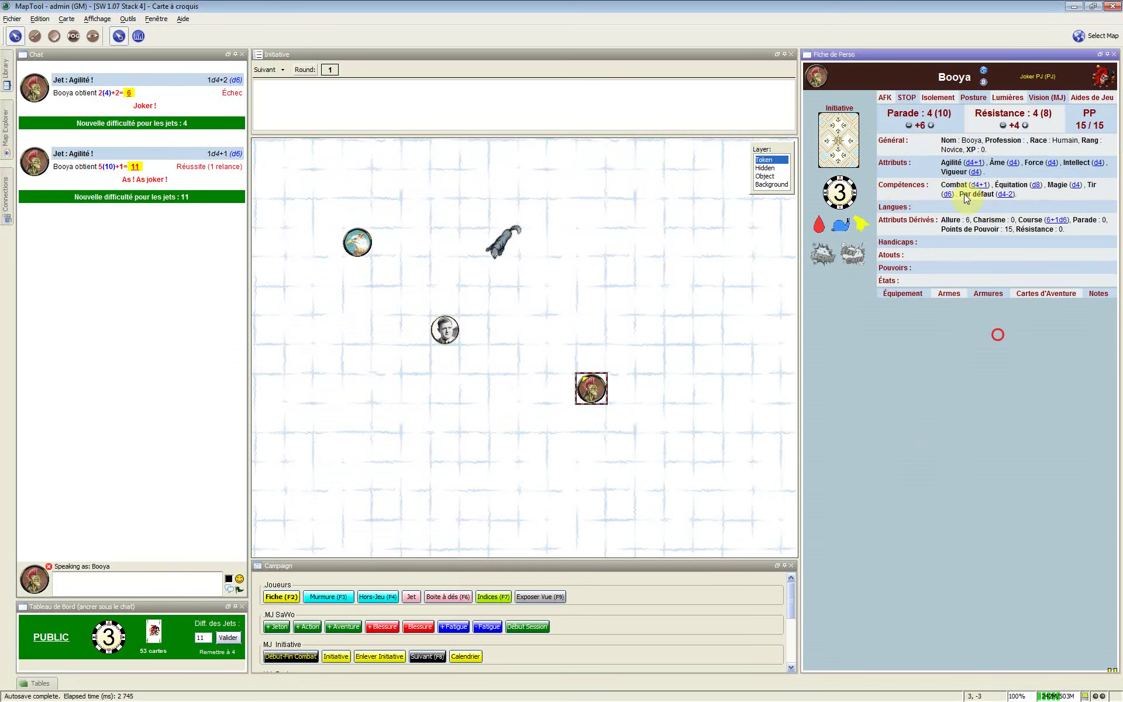
Step: Give Booya the languages Coréen, Berbère and Anglais and save them to the sheet
mouse_move(957, 186)
click(885, 212)
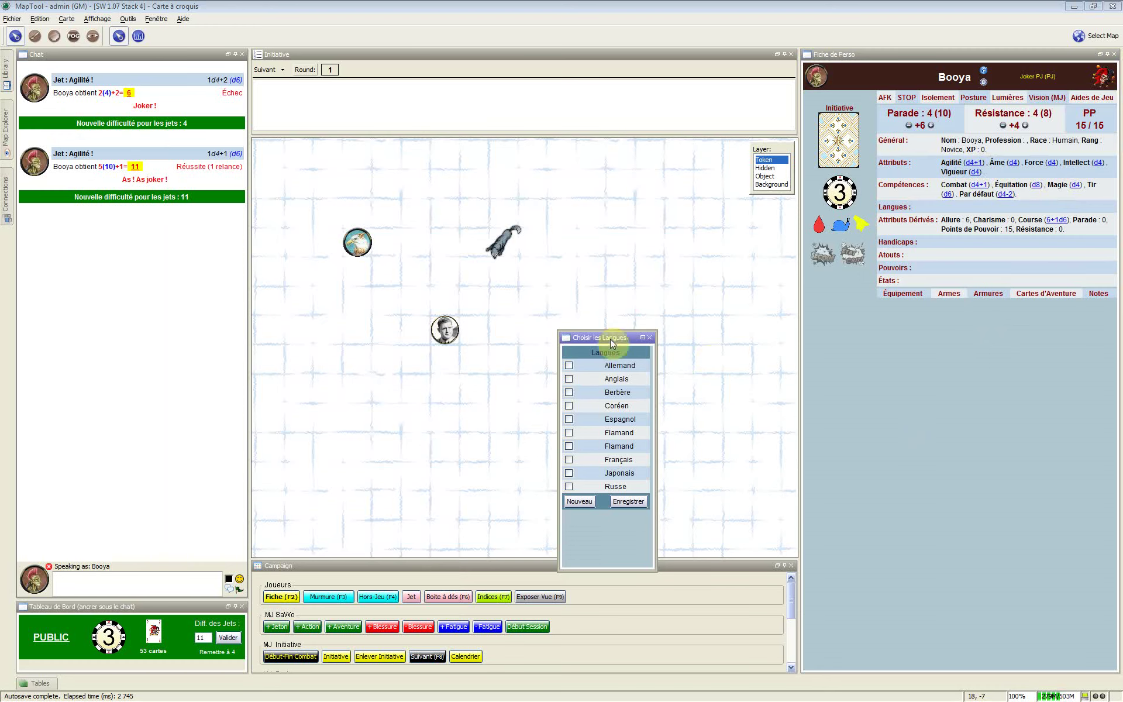
click(569, 406)
click(568, 392)
click(568, 379)
click(637, 502)
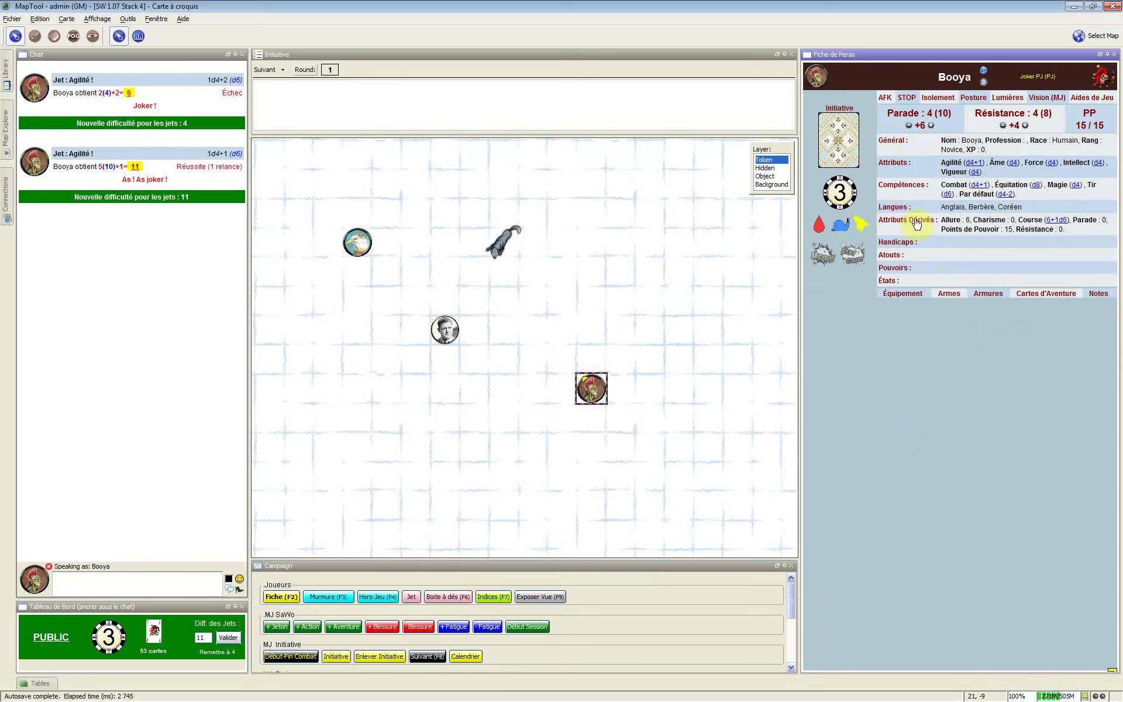
Step: Make a public Course roll for Booya with a bonus of 0
mouse_move(916, 223)
click(1059, 221)
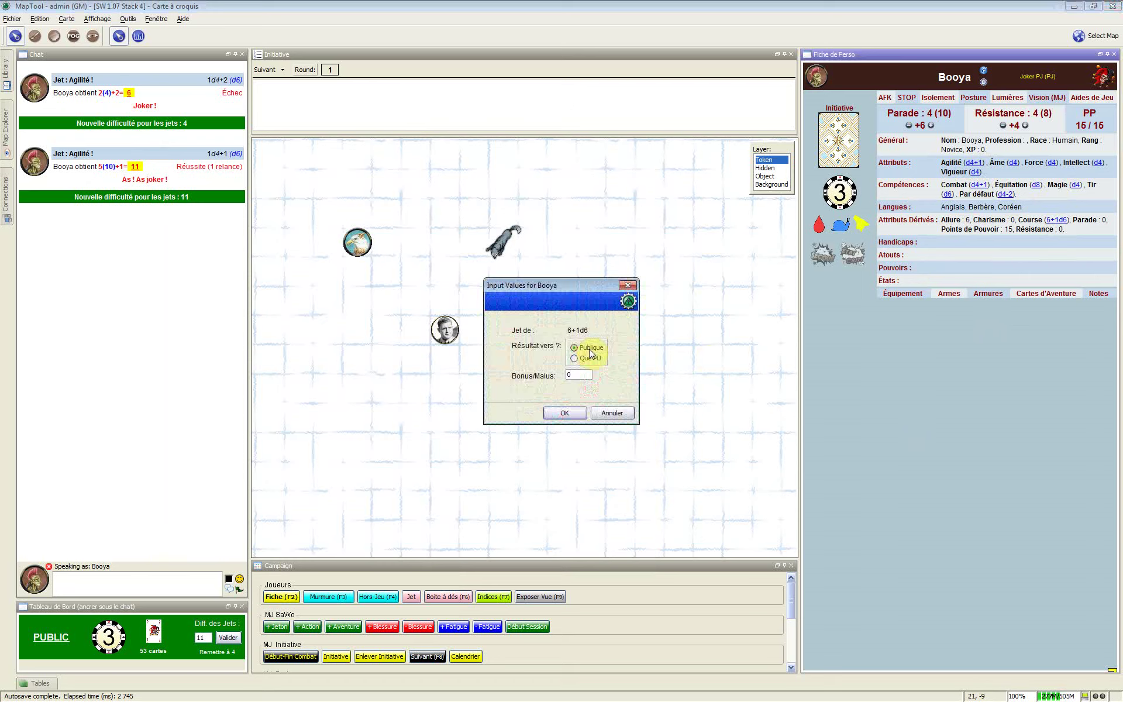
click(557, 413)
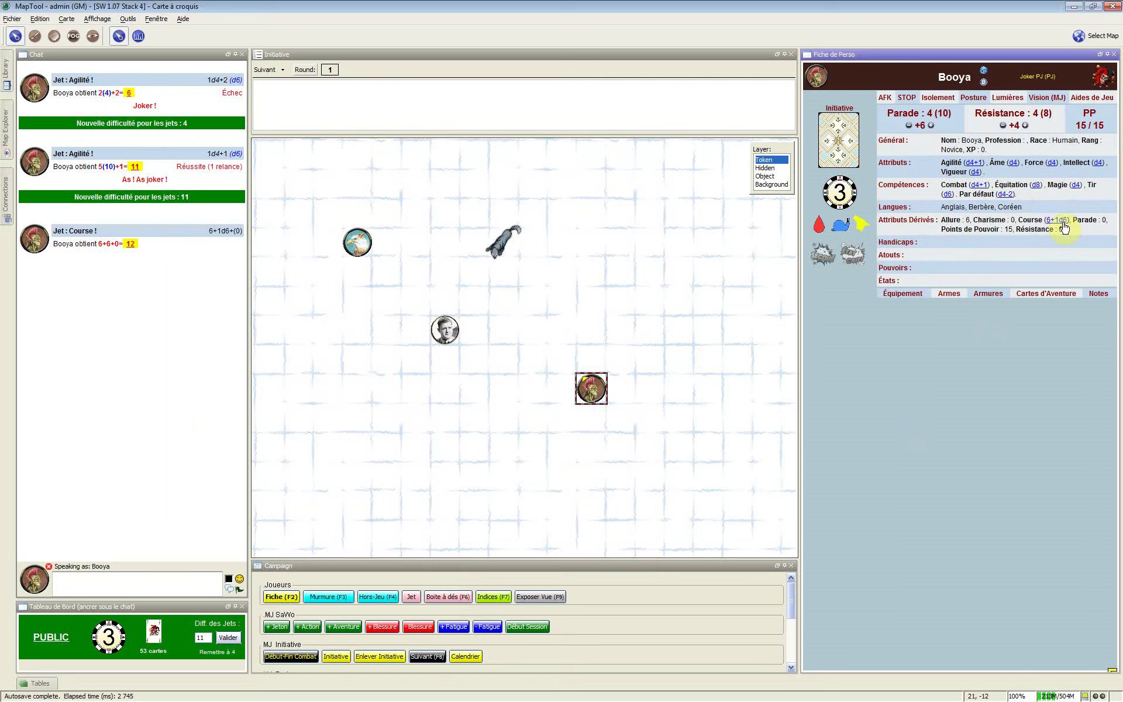
Step: Open Booya's derived attributes for editing and enter 6+1d6e as the Course value
click(906, 221)
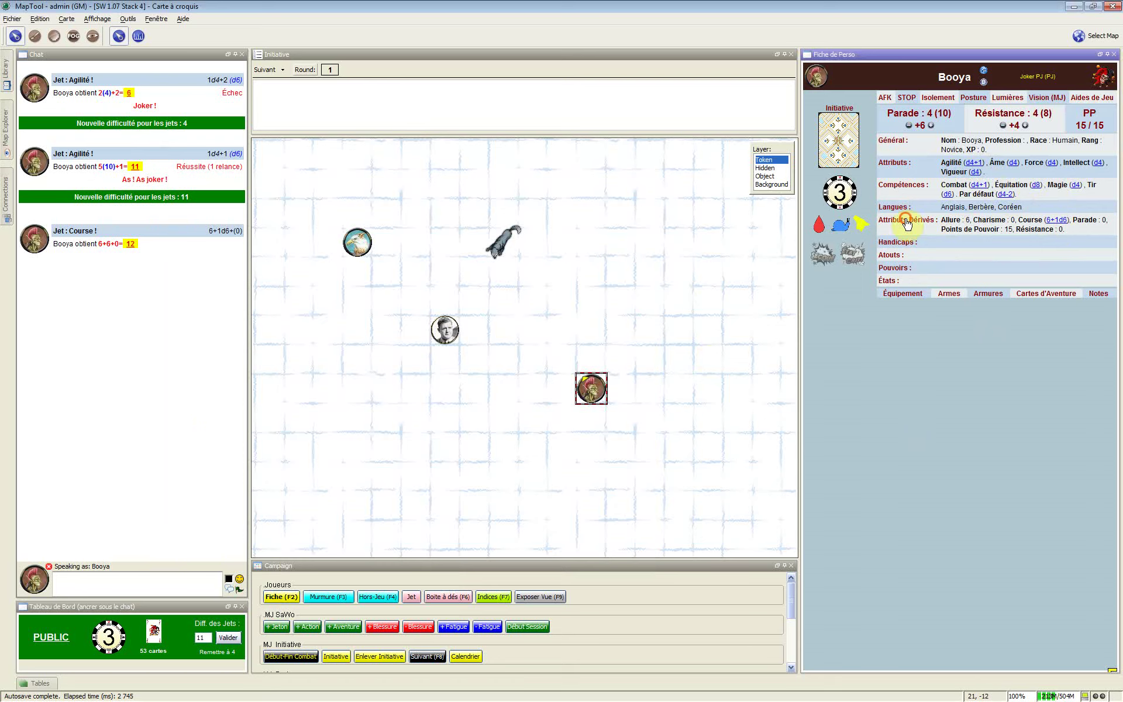
drag(324, 215, 645, 295)
click(592, 350)
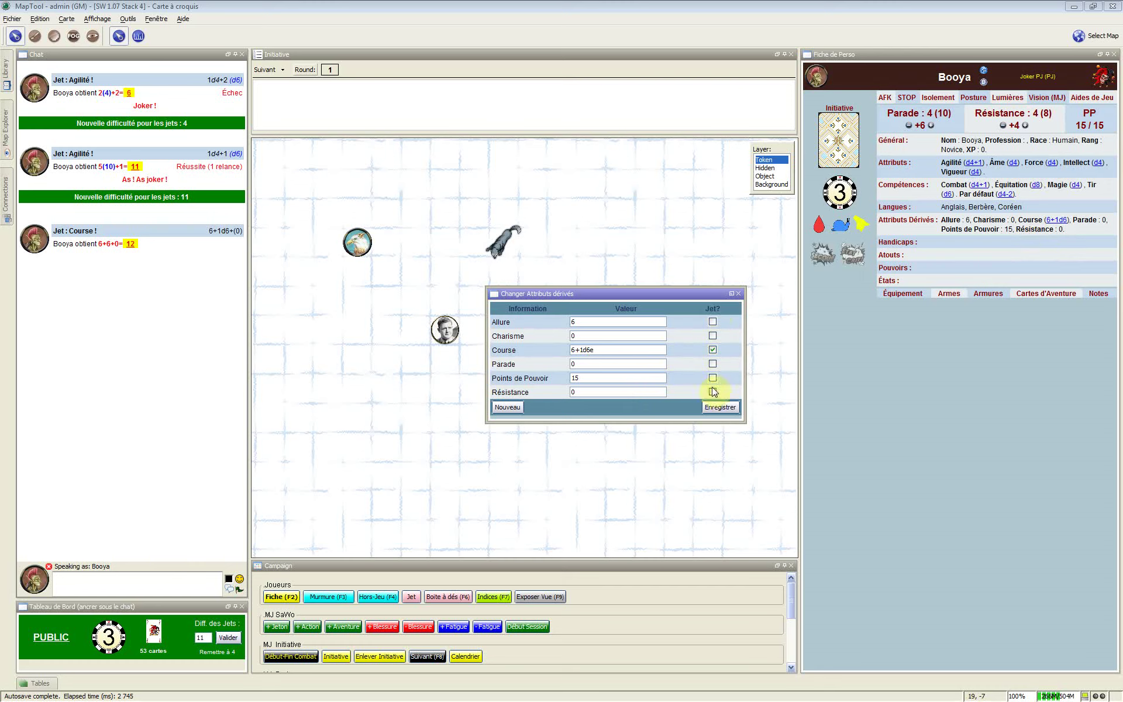
Step: Examine Allure's value and its detailed properties, and save them without changes
double_click(580, 321)
click(608, 322)
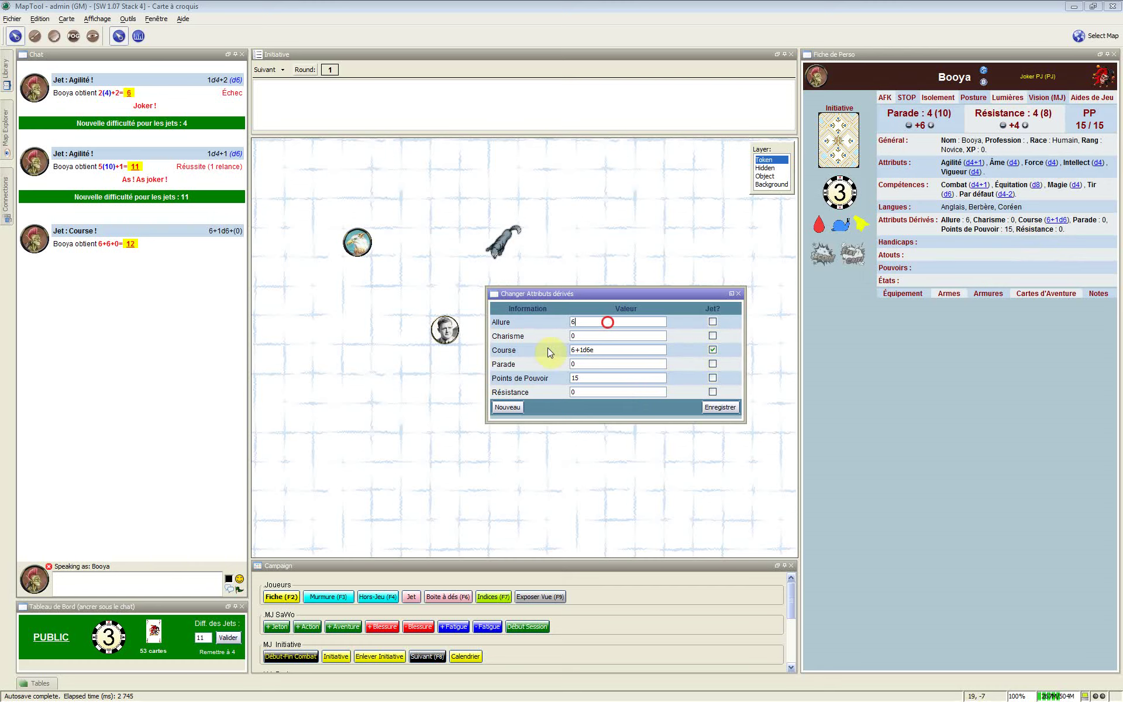
click(499, 323)
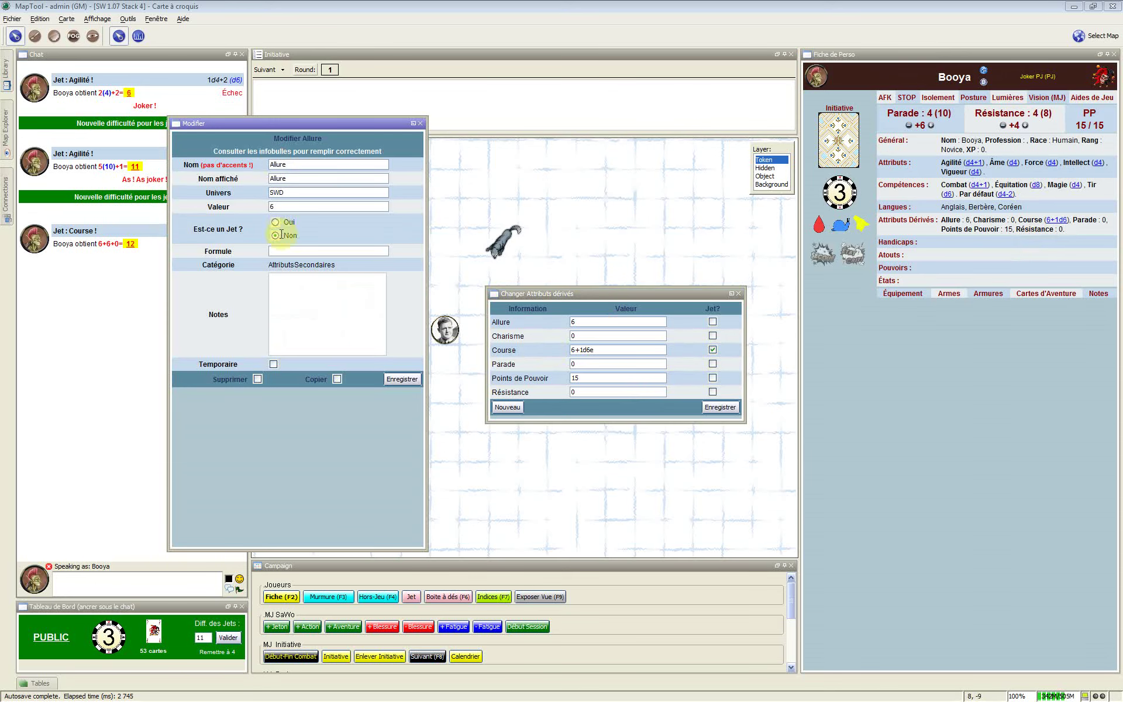
click(395, 380)
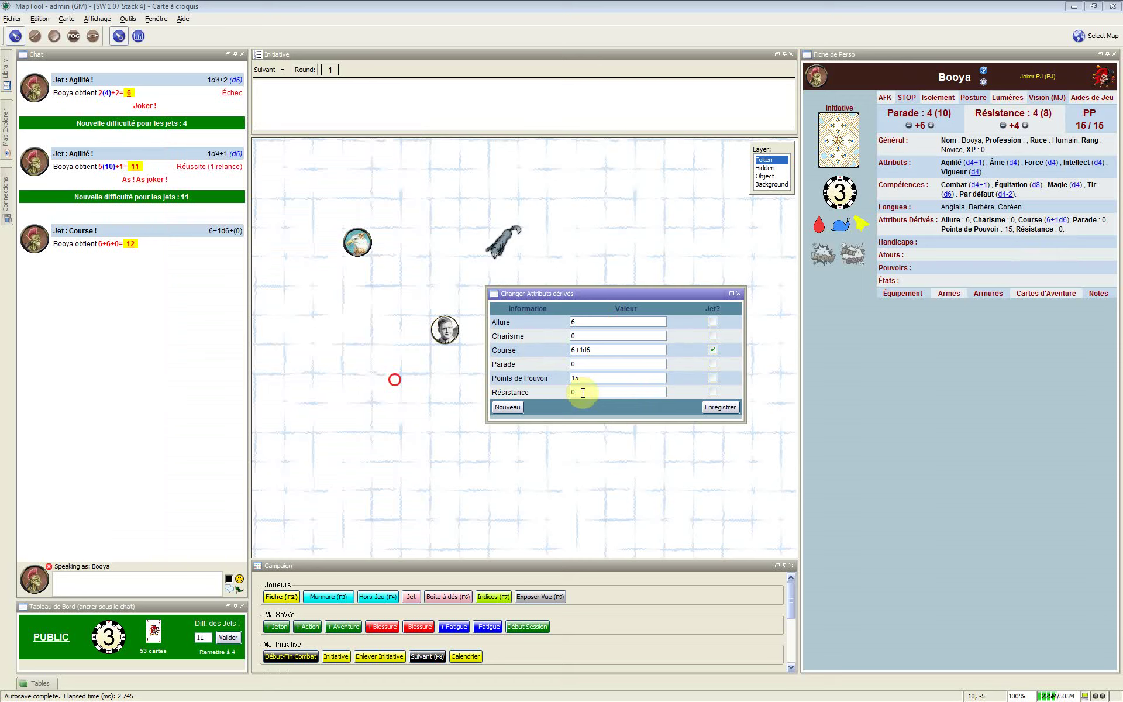
Step: Set Course to 6+1d6e, save the derived attributes to the sheet, and roll Course
click(608, 351)
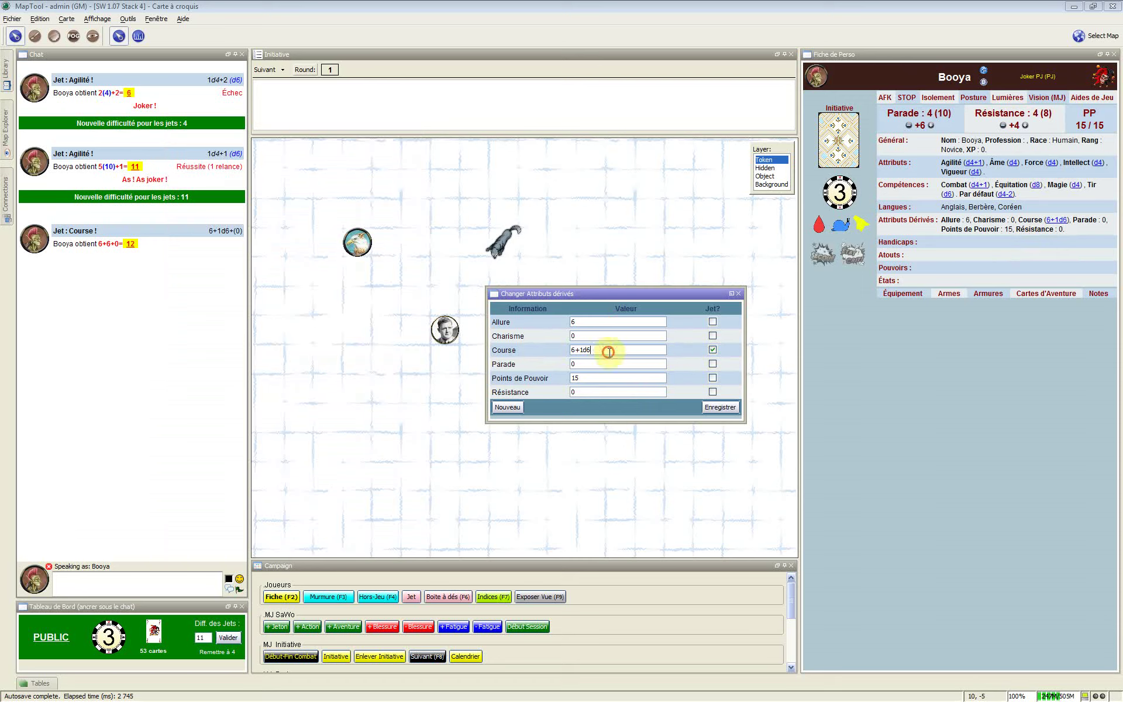
text(e)
click(719, 408)
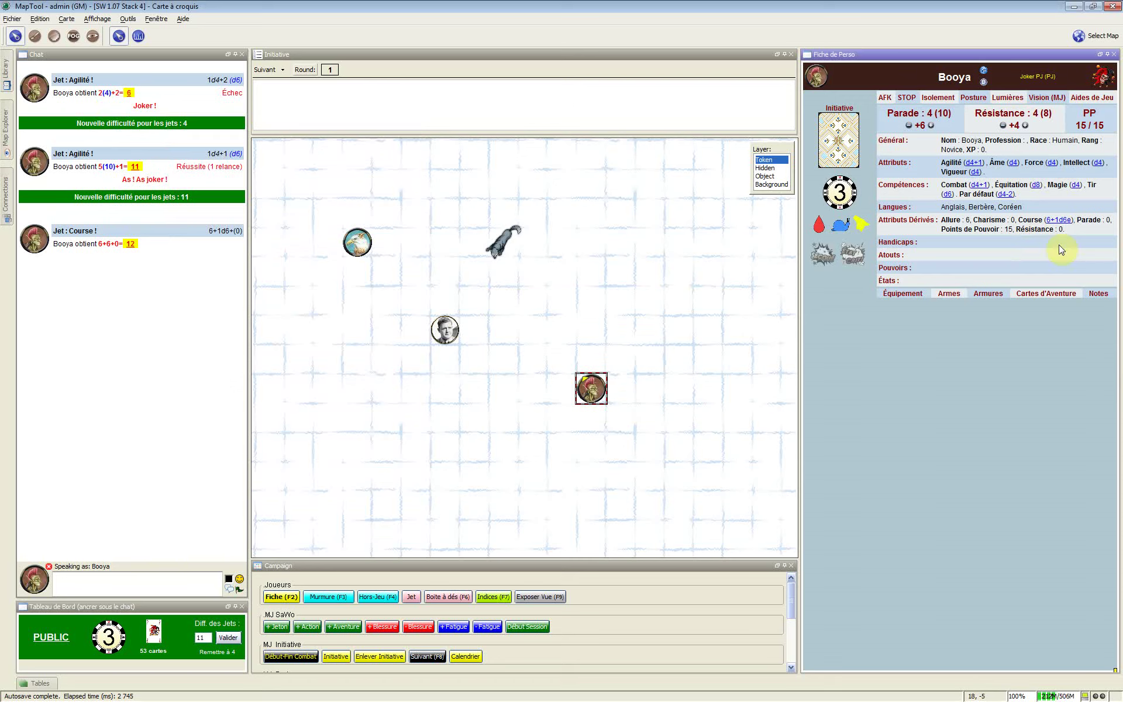
click(1060, 220)
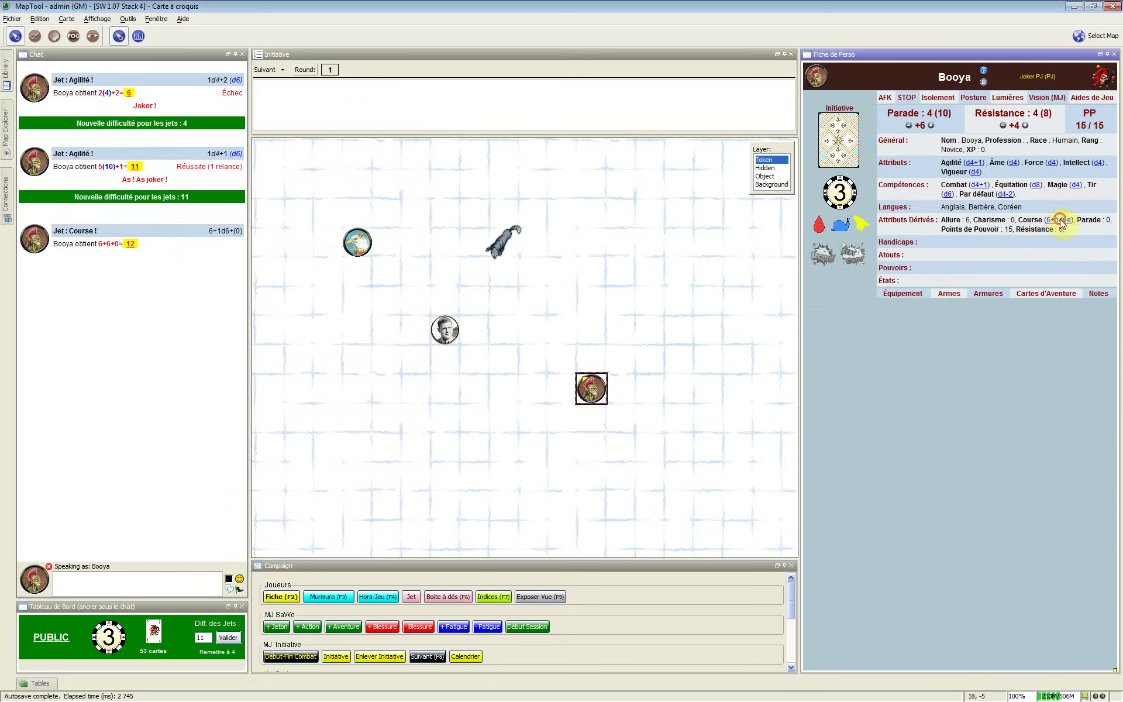
click(567, 411)
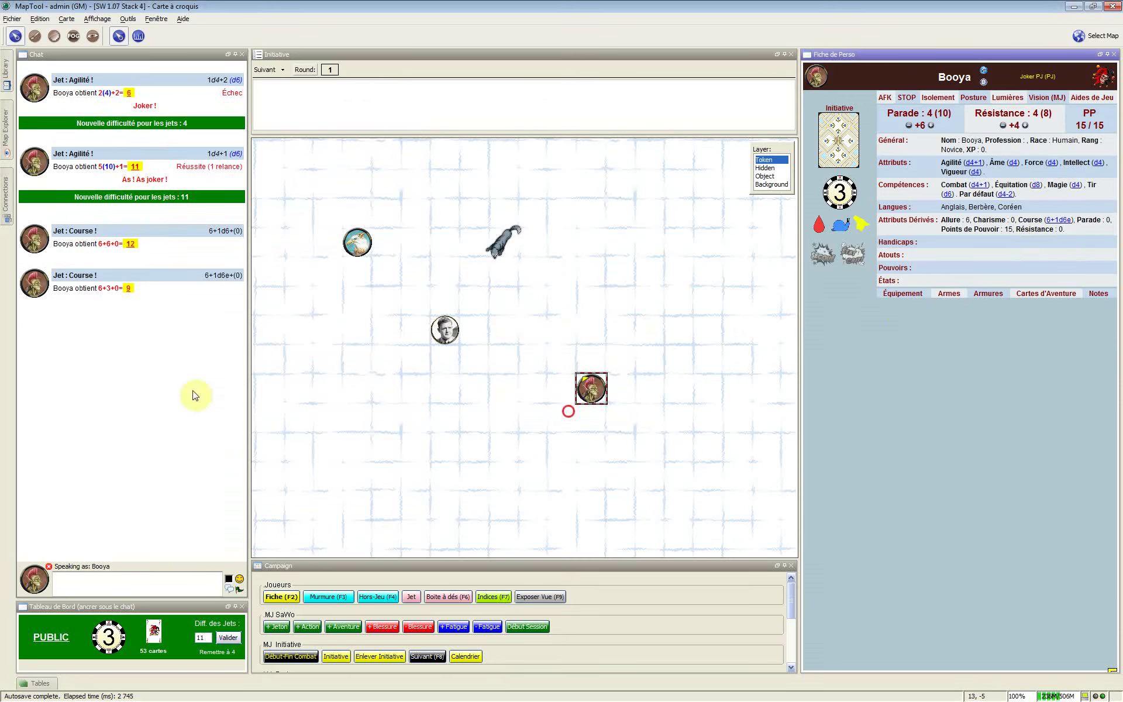
Step: Open Booya's handicaps, examine the form for creating a new handicap, and close that form without adding one
click(952, 224)
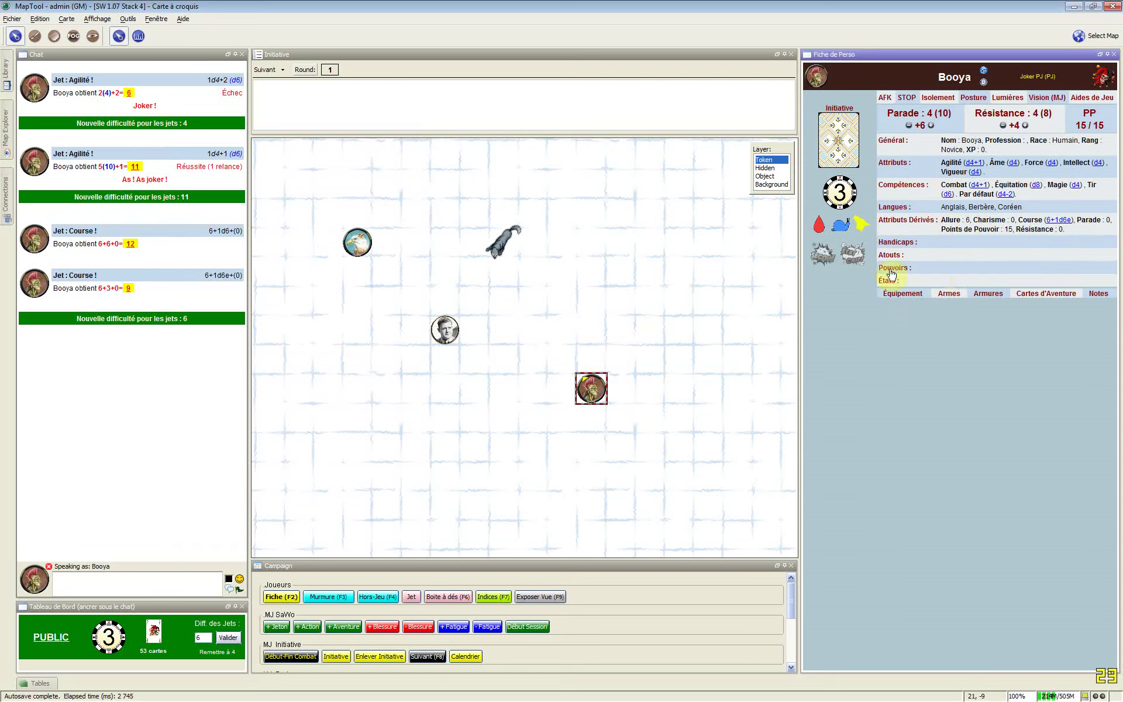
mouse_move(896, 248)
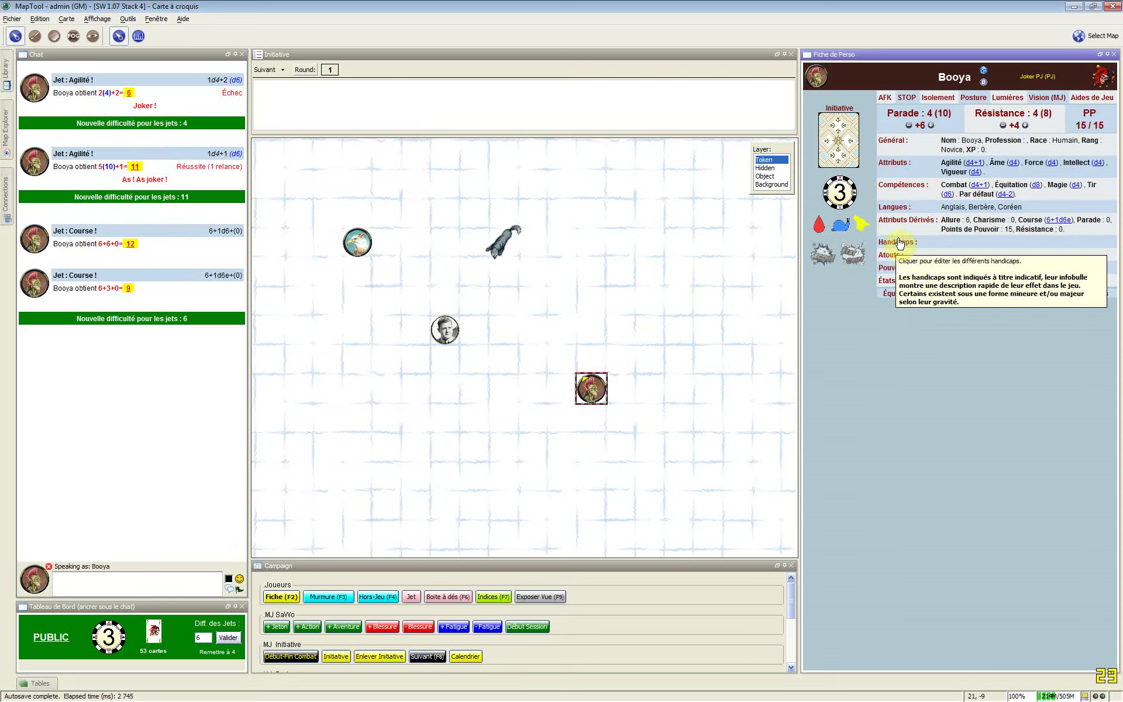
click(899, 242)
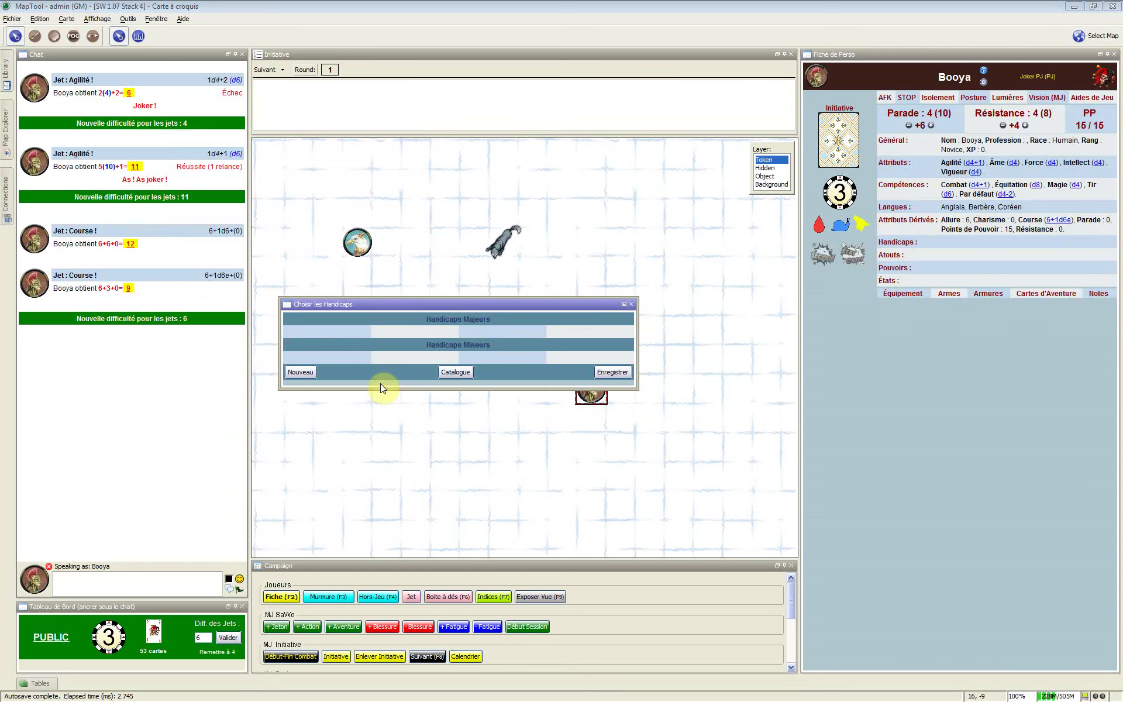
click(300, 373)
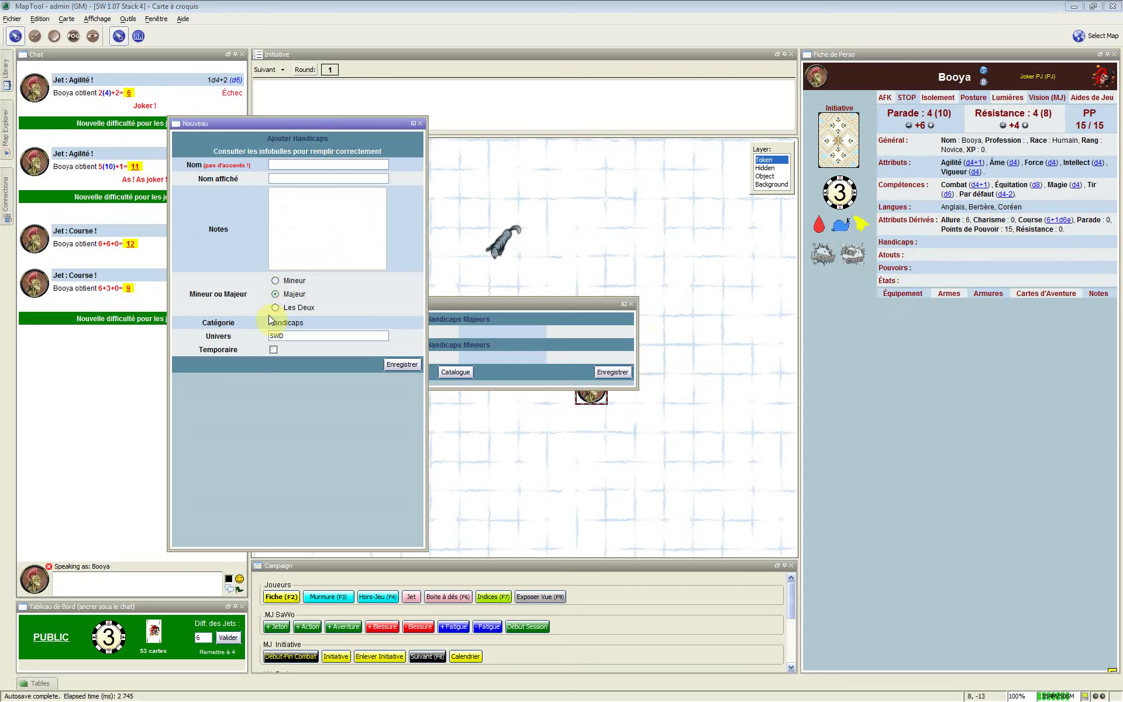
click(420, 123)
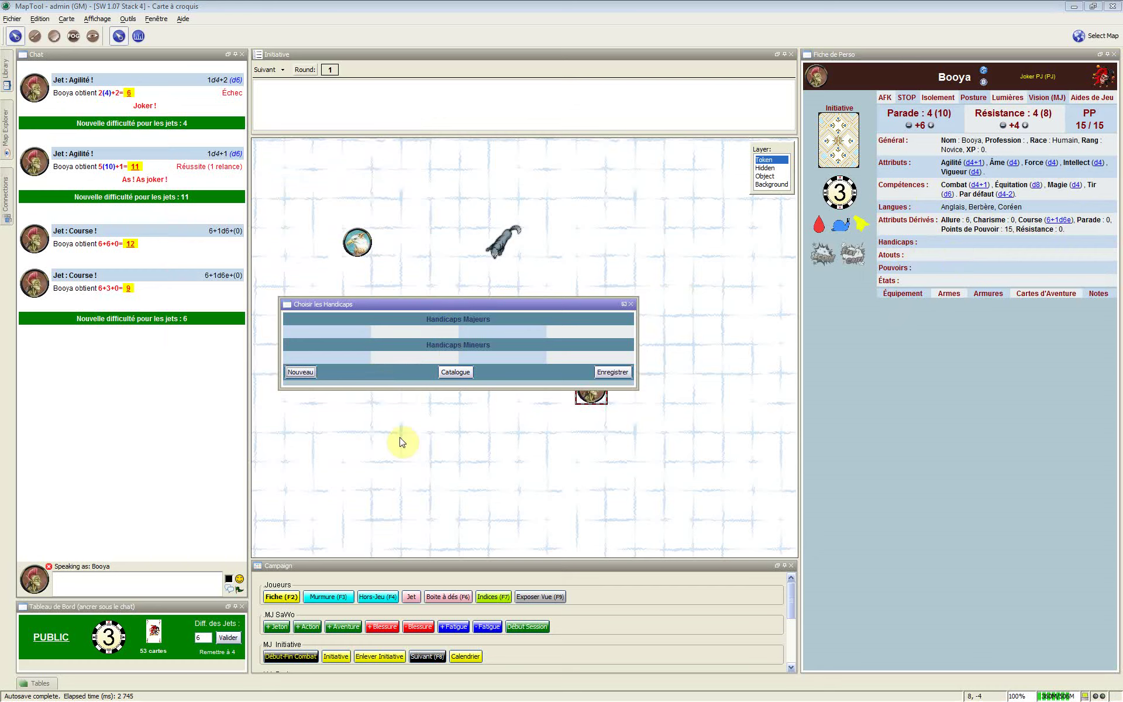
Step: Add the major handicap Cupide and the minor handicaps Frêle and Moche from the catalogue, and save the catalogue selection
click(476, 308)
click(455, 375)
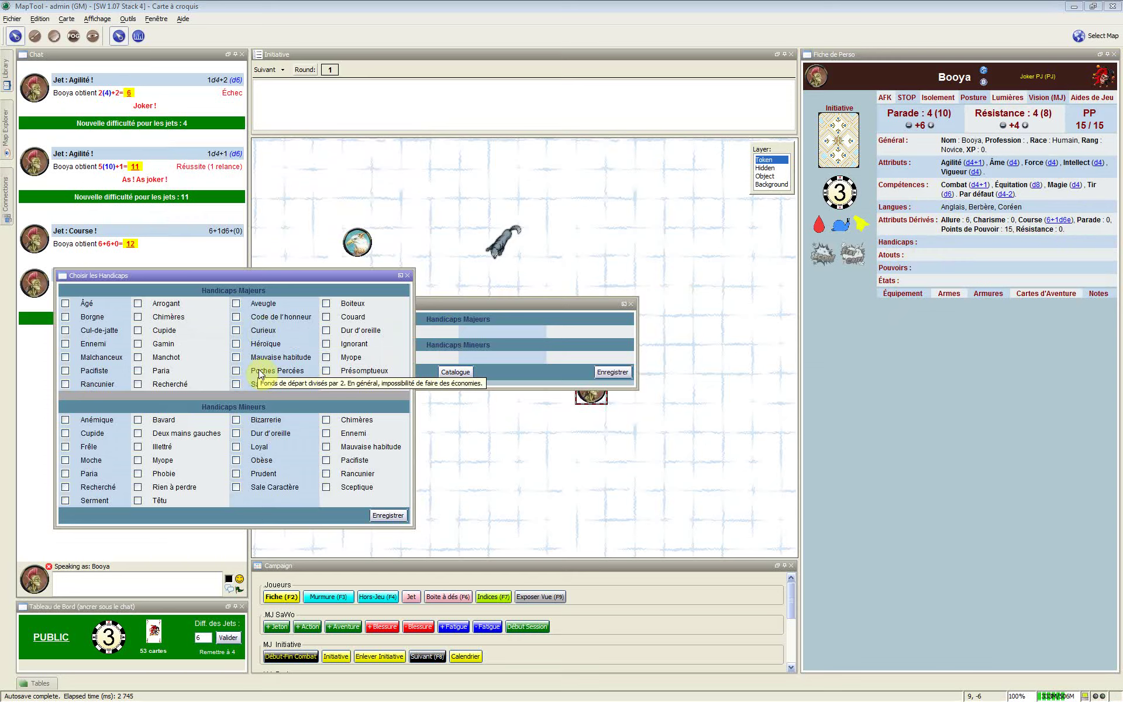
click(138, 330)
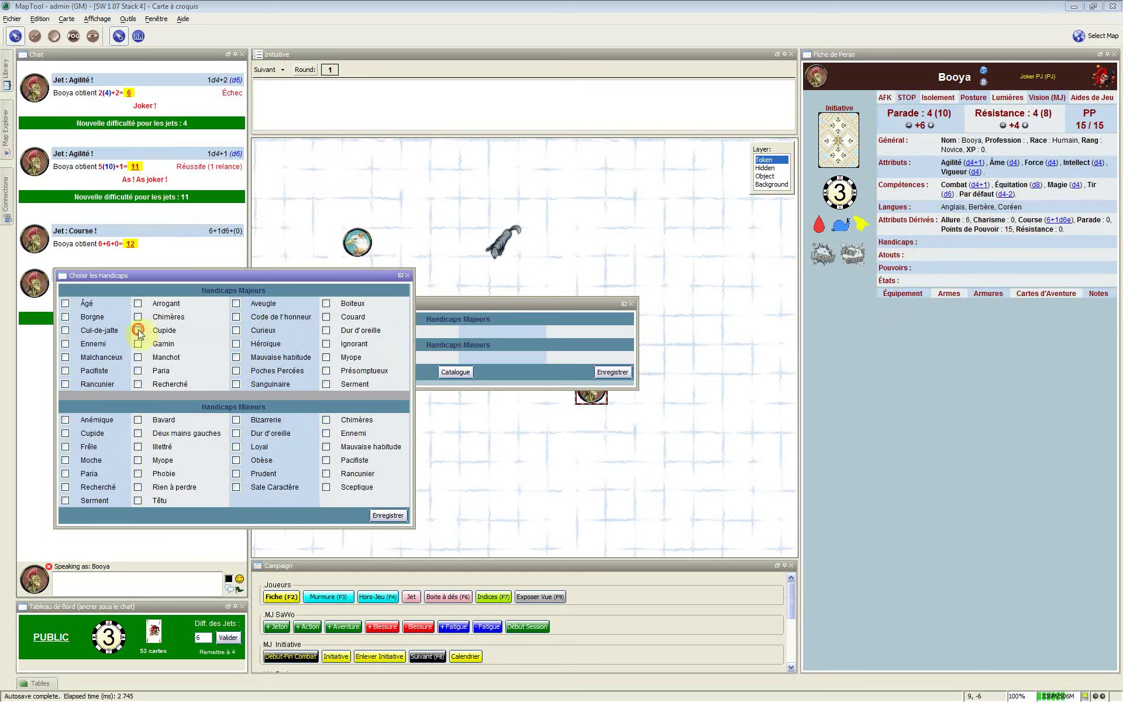
click(66, 432)
click(65, 447)
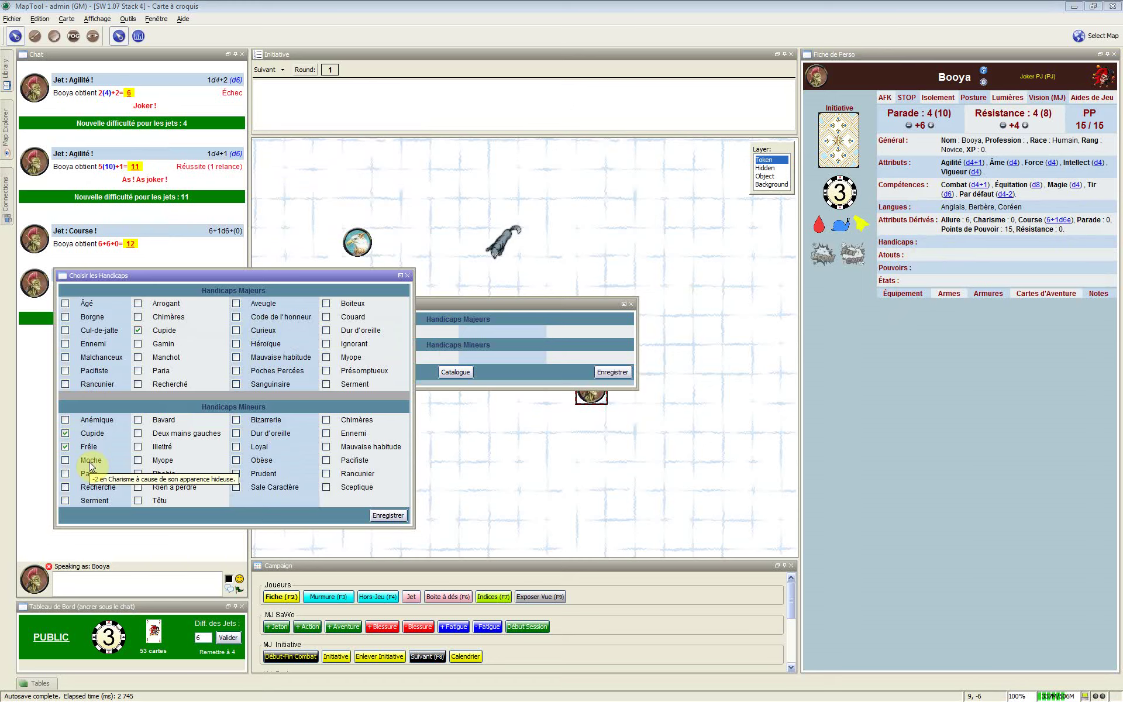
click(65, 433)
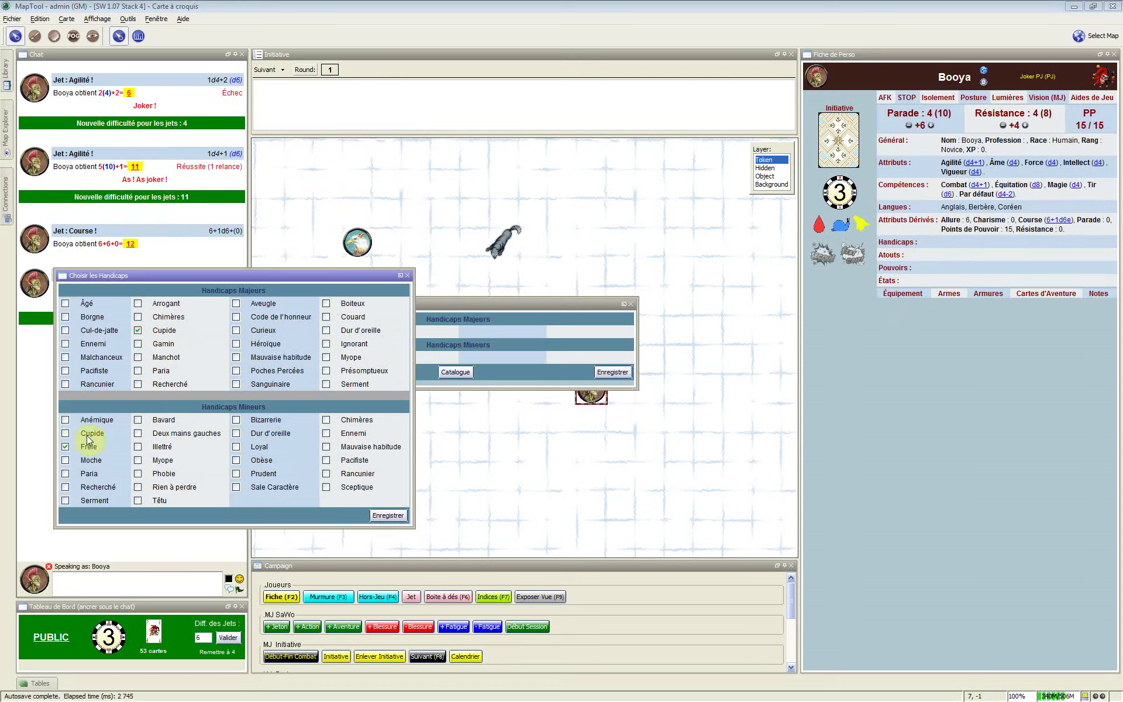
click(66, 461)
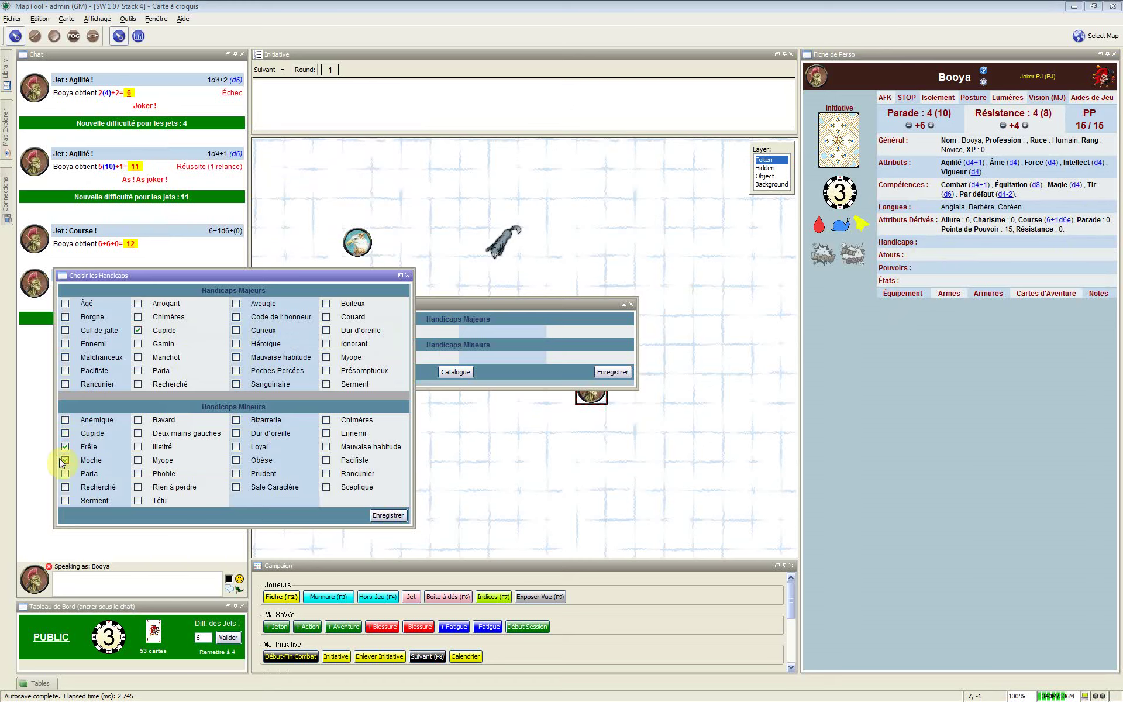
click(384, 515)
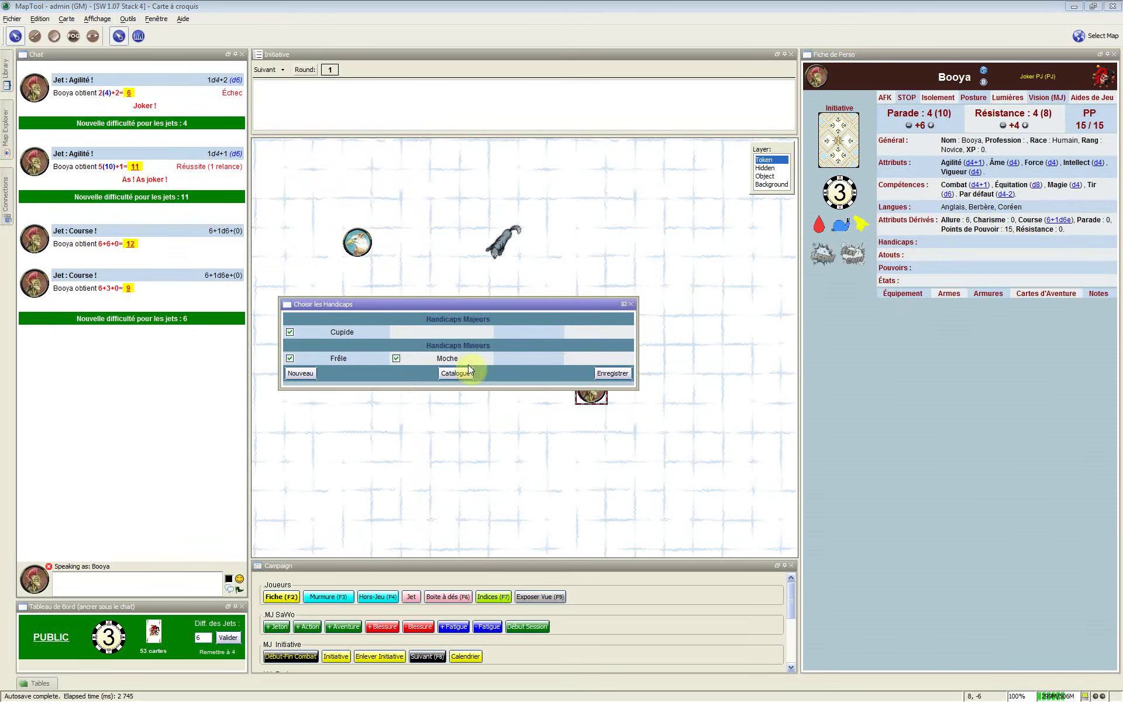
Step: Examine the properties of the Cupide handicap, save them without changes, and save the chosen handicaps to Booya's sheet
click(346, 332)
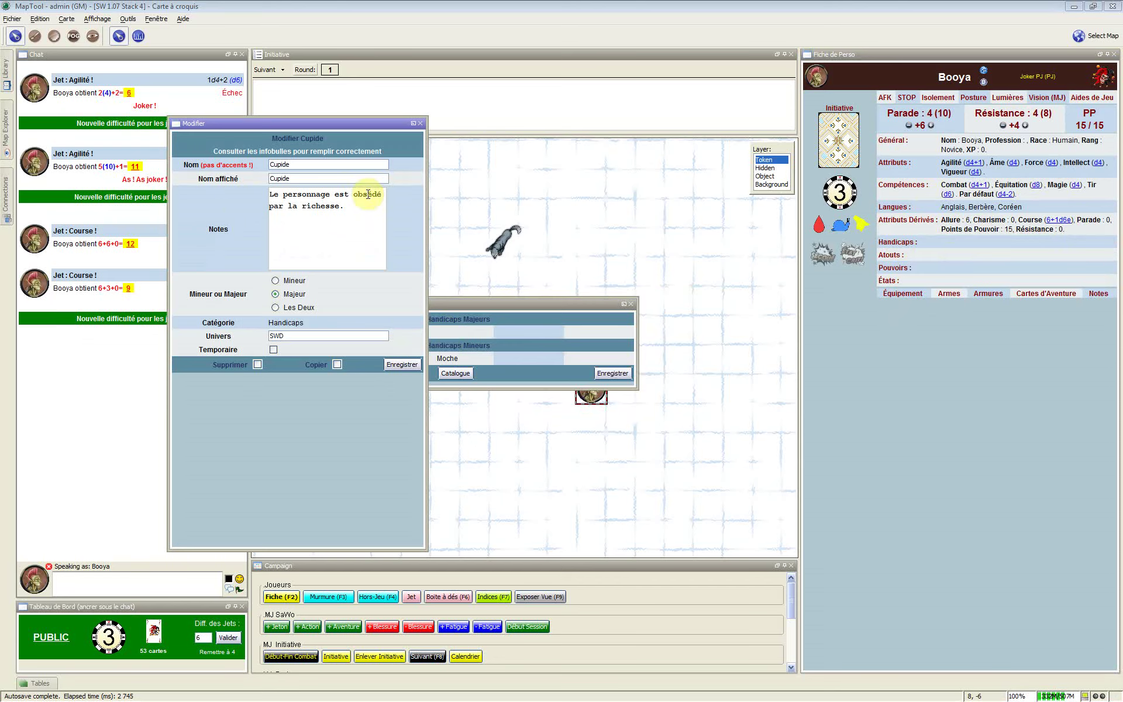
click(401, 365)
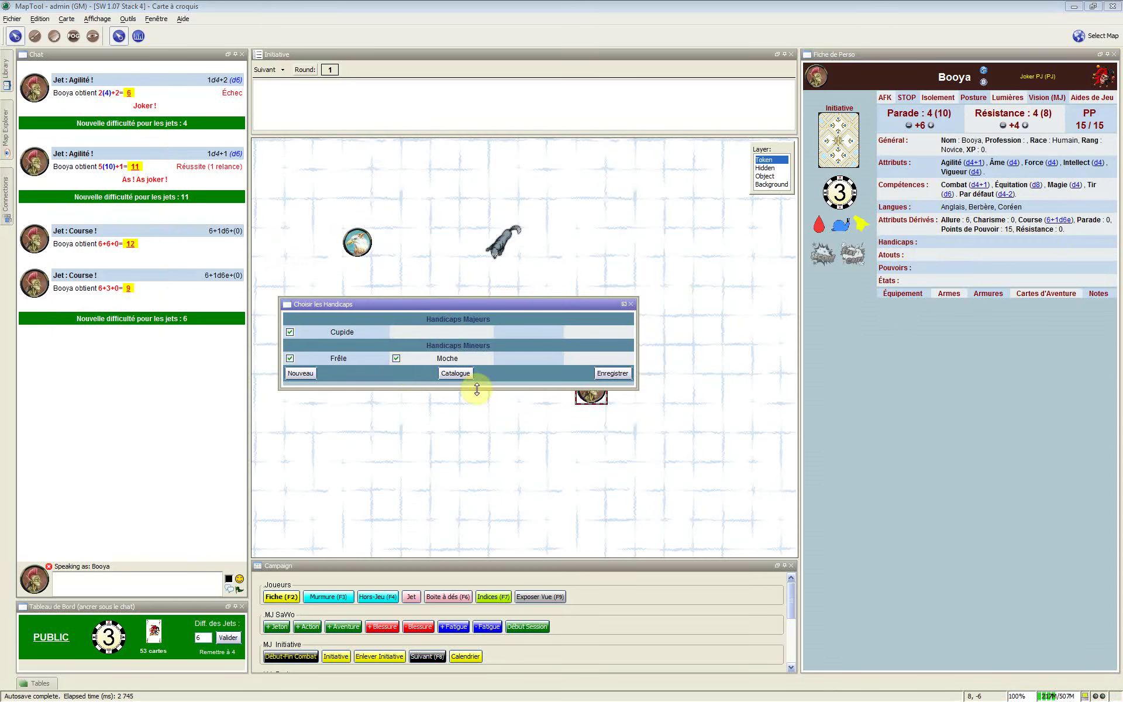
click(609, 374)
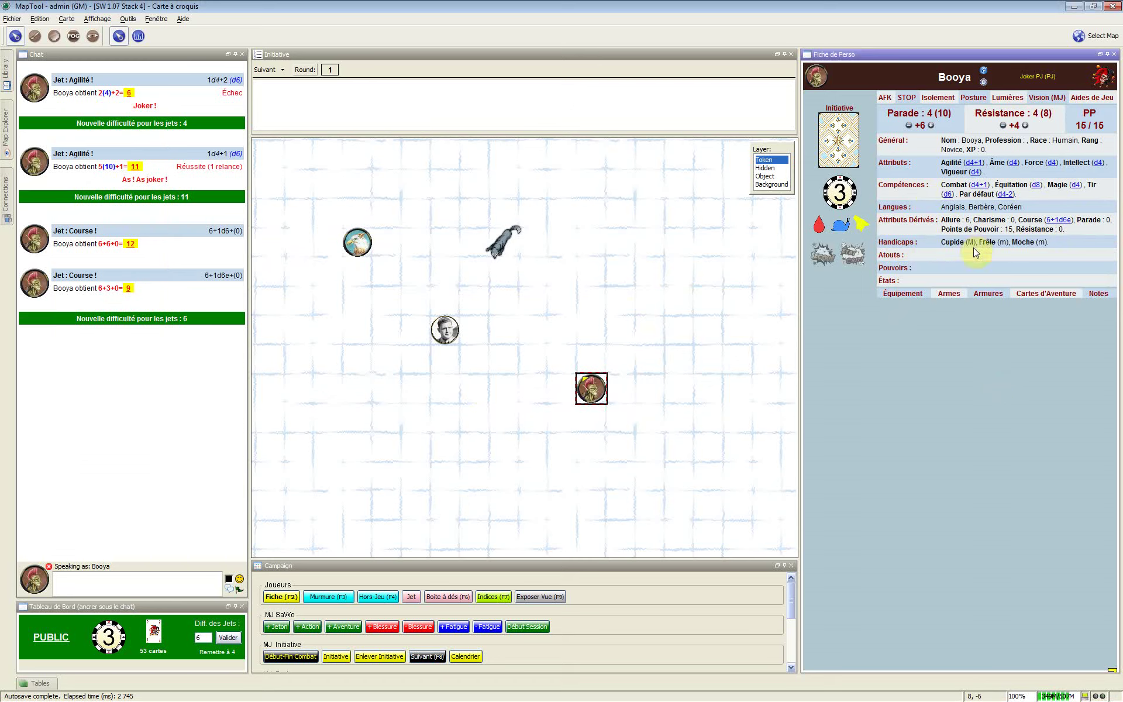
mouse_move(974, 250)
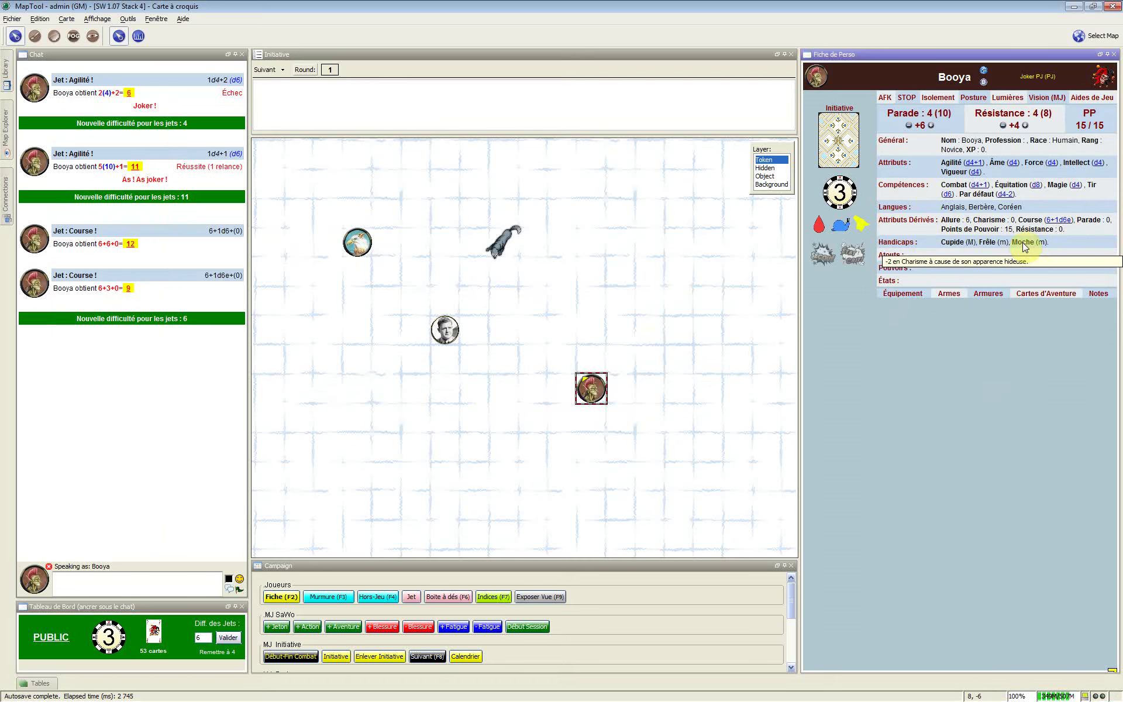
Step: Add the edges Coriace and Esquive from the Atouts catalogue and save them to Booya's sheet
click(888, 255)
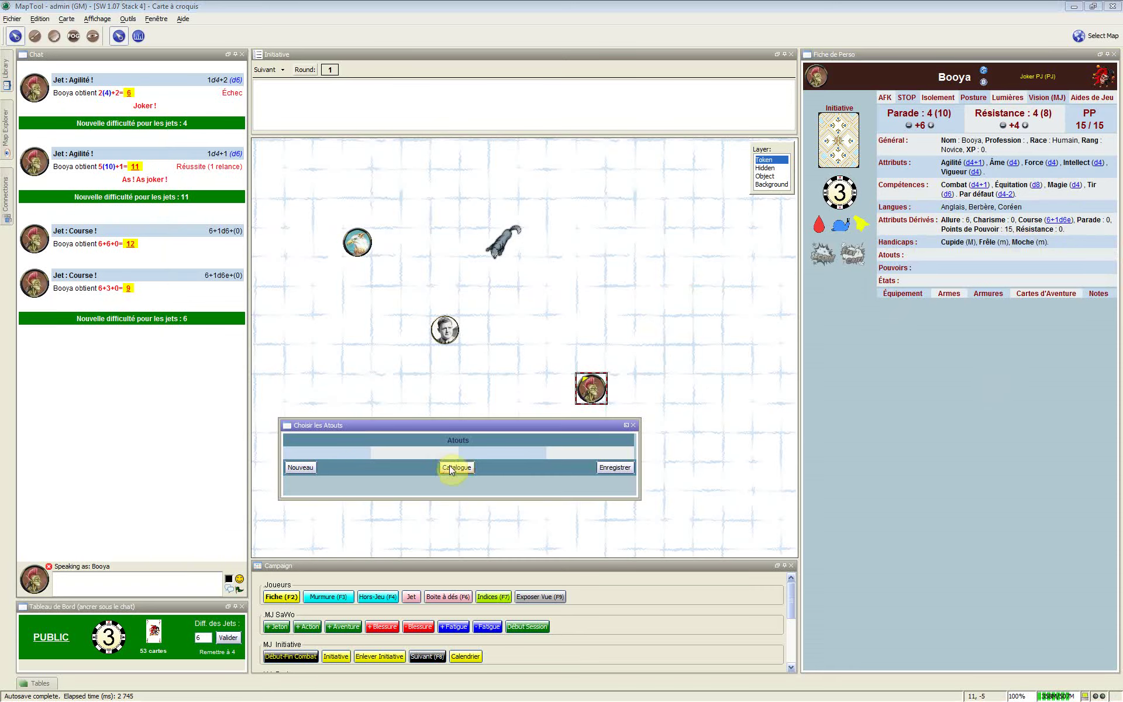
click(452, 468)
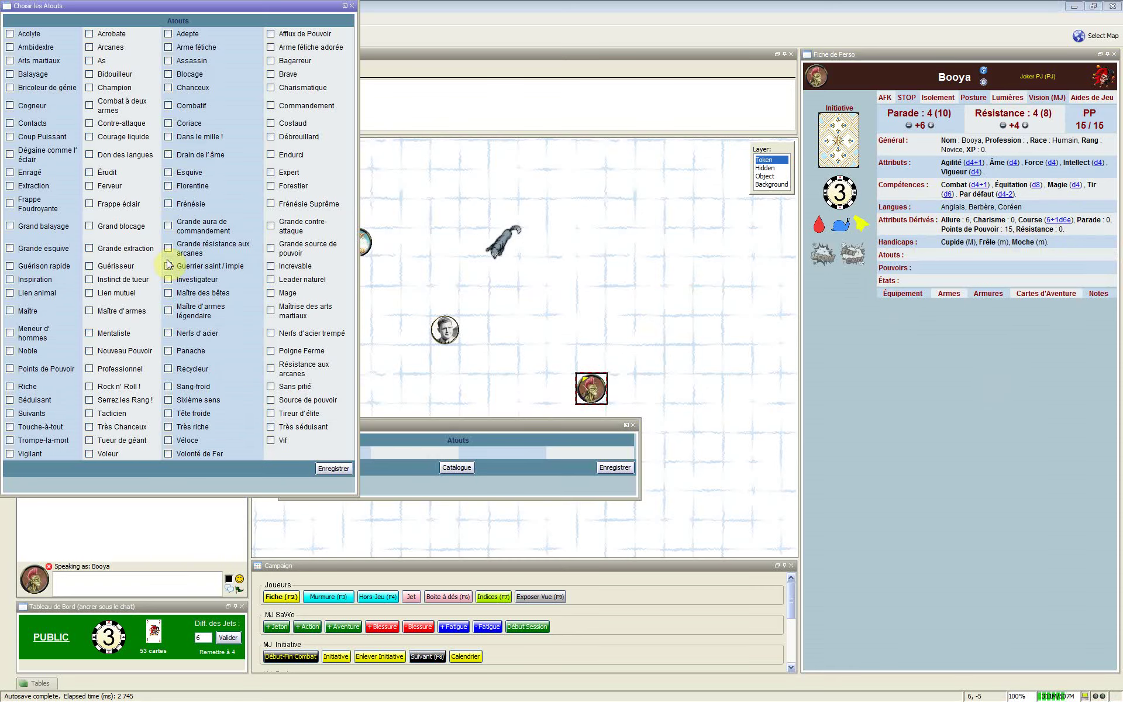
click(169, 172)
click(170, 125)
click(334, 469)
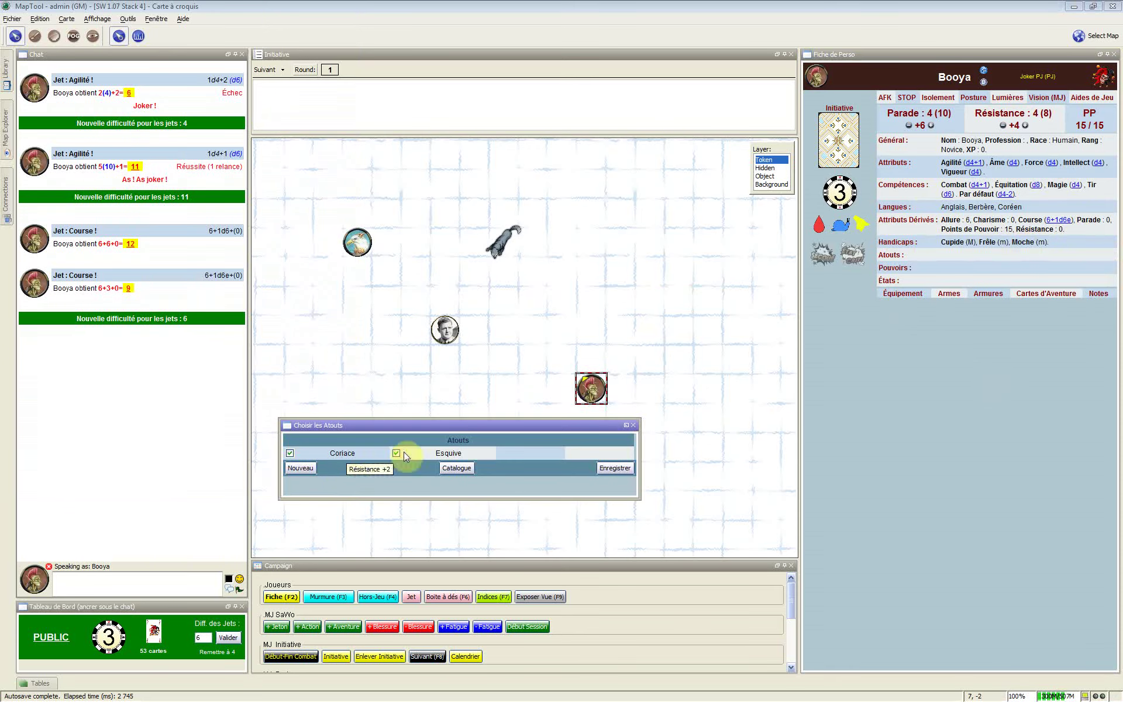
click(622, 469)
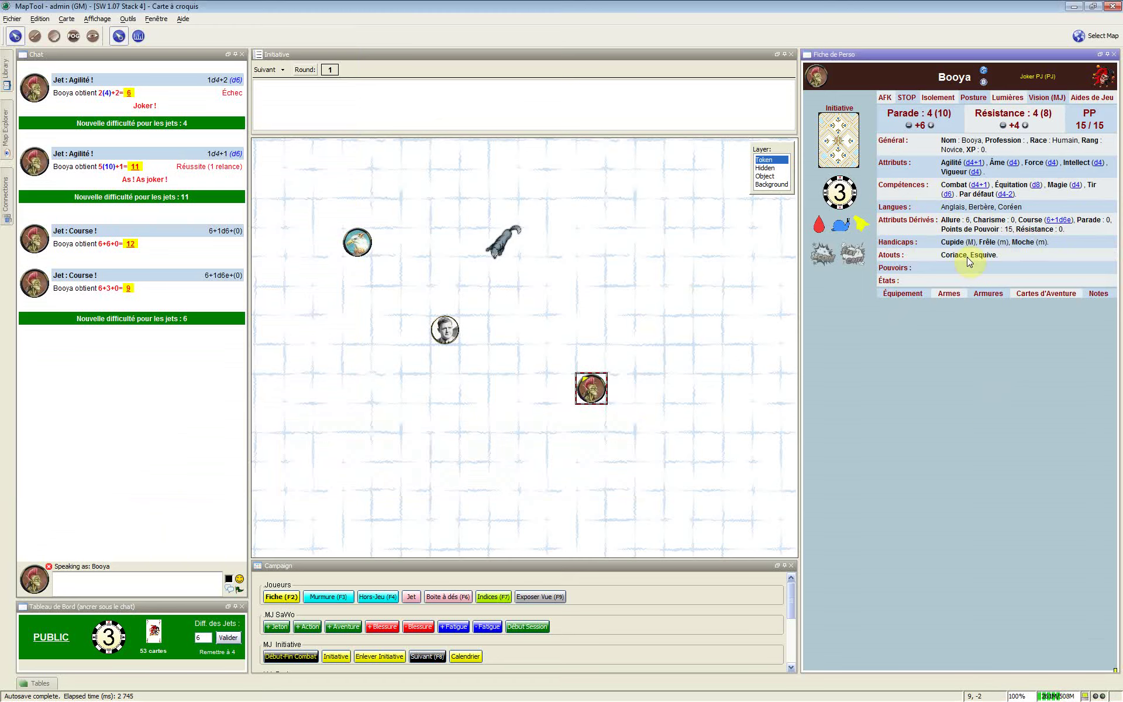
mouse_move(965, 262)
Step: Add the powers Compréhension des langues and Déflagration from the catalogue and save them to Booya's sheet
click(895, 268)
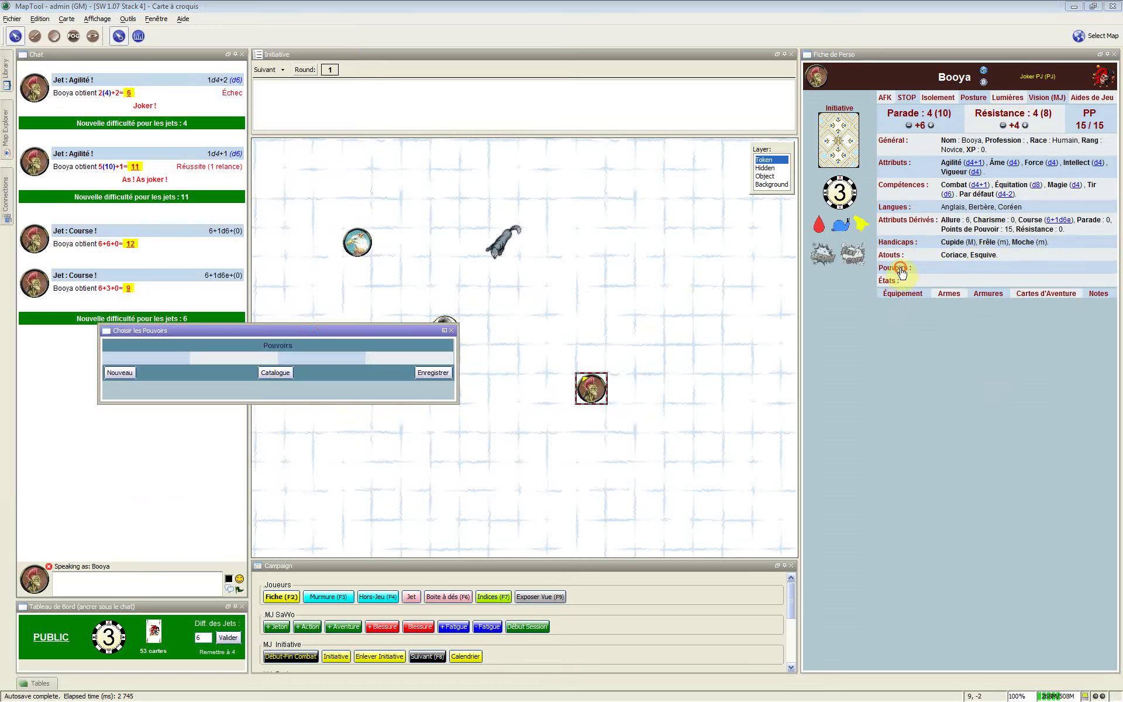
drag(312, 327, 592, 401)
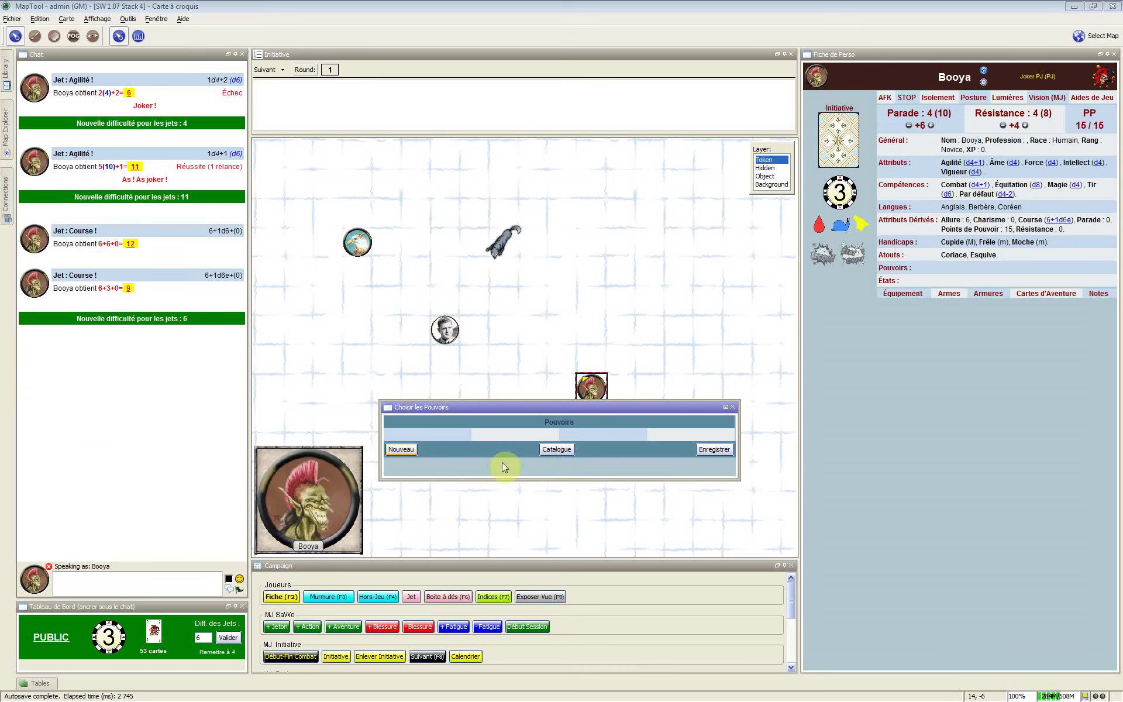
click(543, 450)
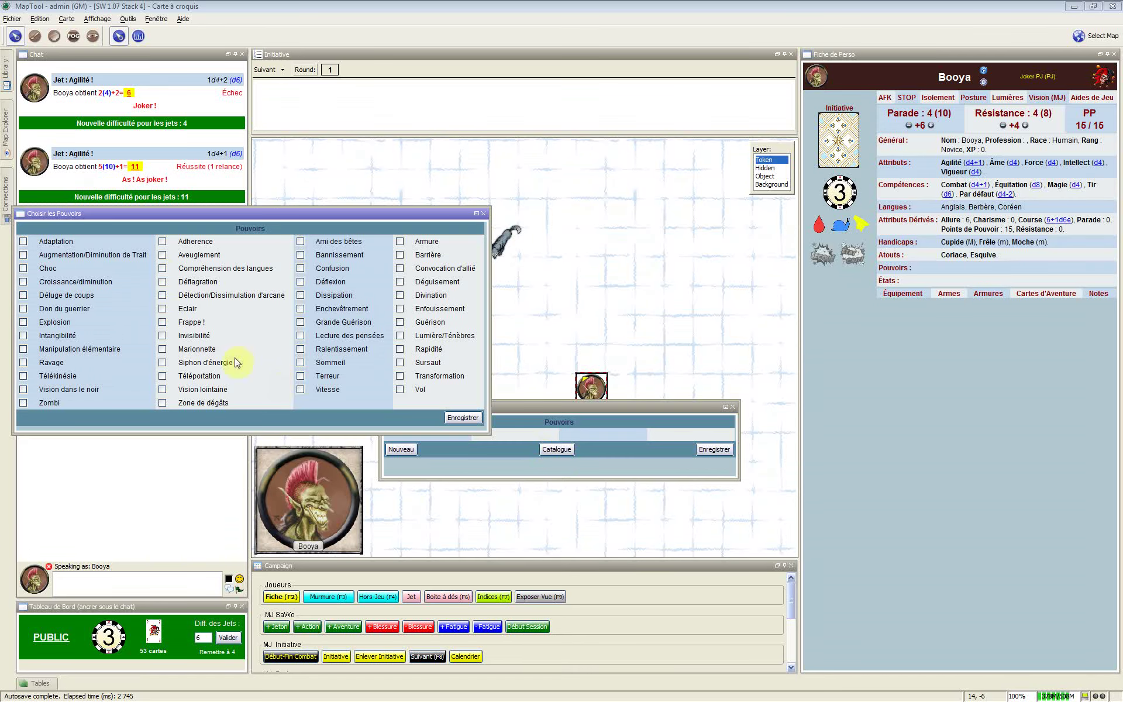
click(160, 269)
click(162, 282)
click(162, 295)
click(463, 418)
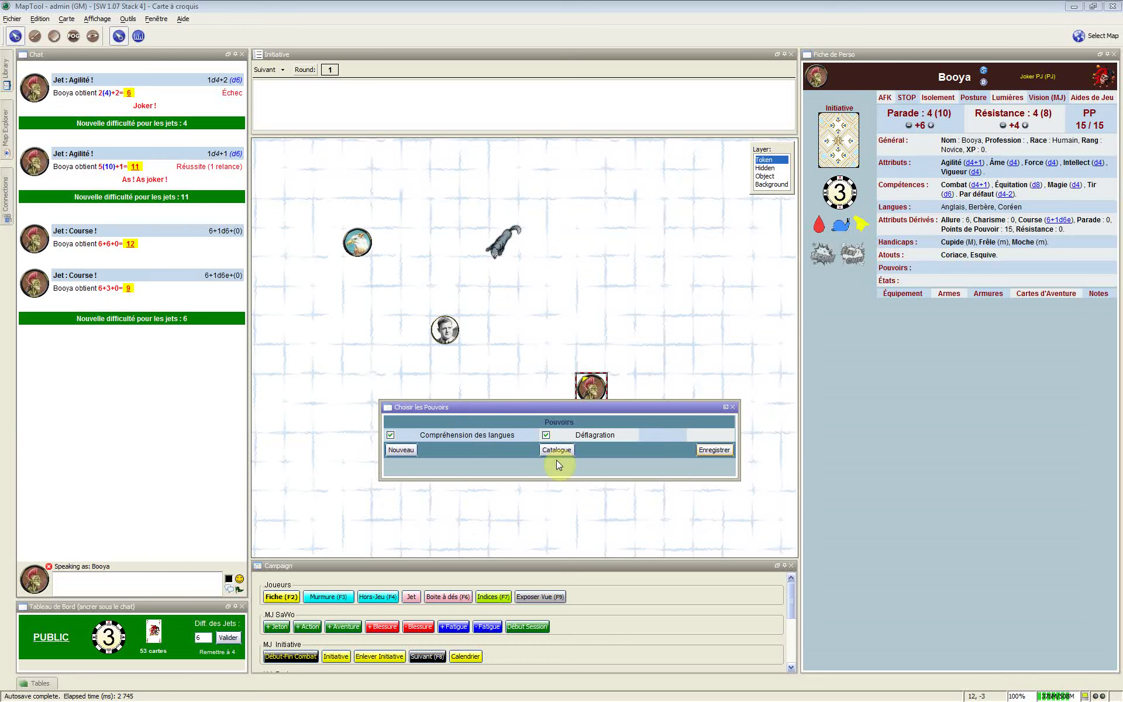
click(597, 440)
click(557, 456)
click(714, 454)
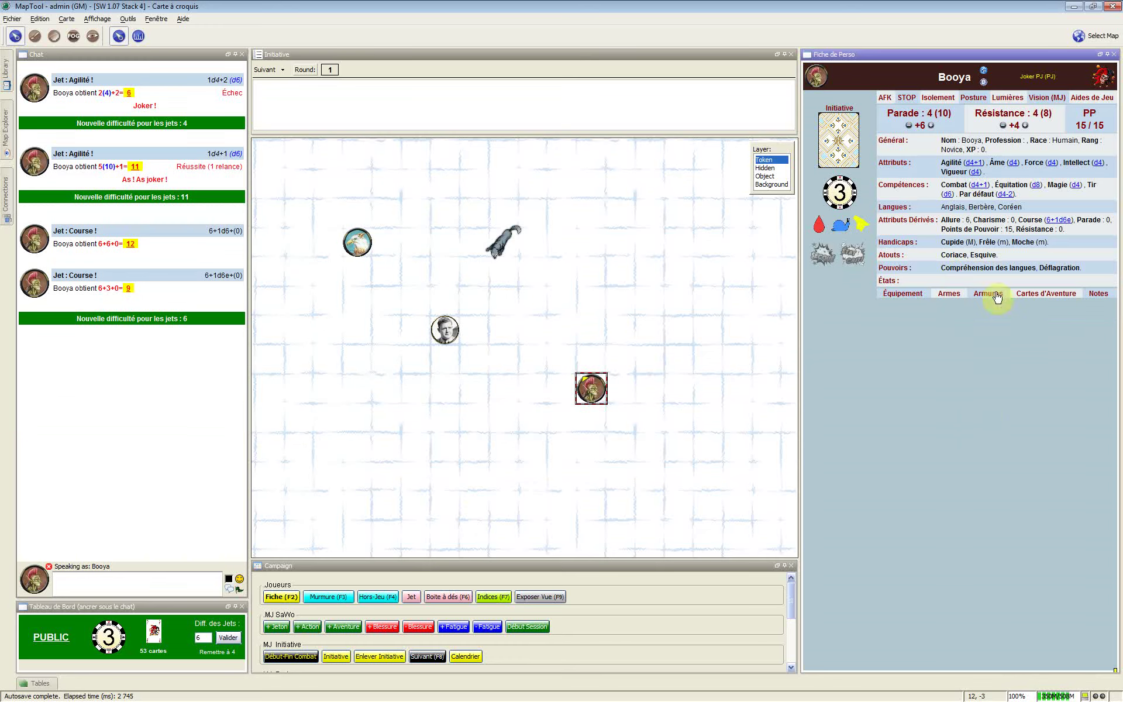
Step: Read the description of the Compréhension des langues power, and switch the power to active and back to inactive
mouse_move(996, 274)
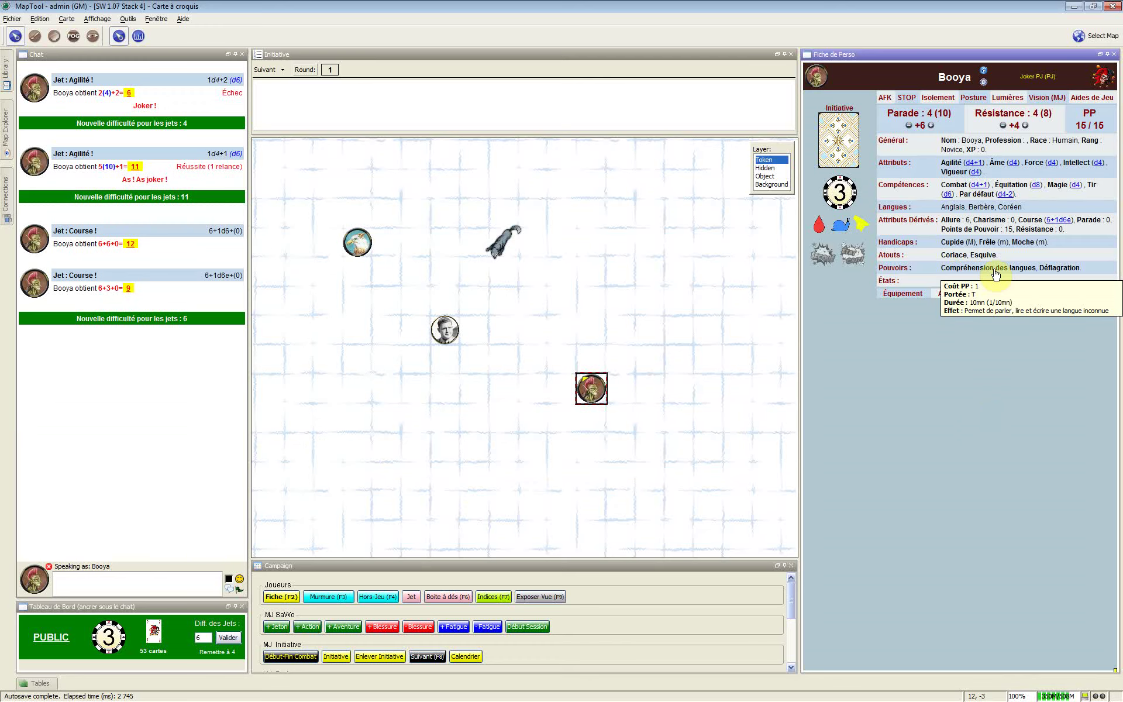
click(983, 270)
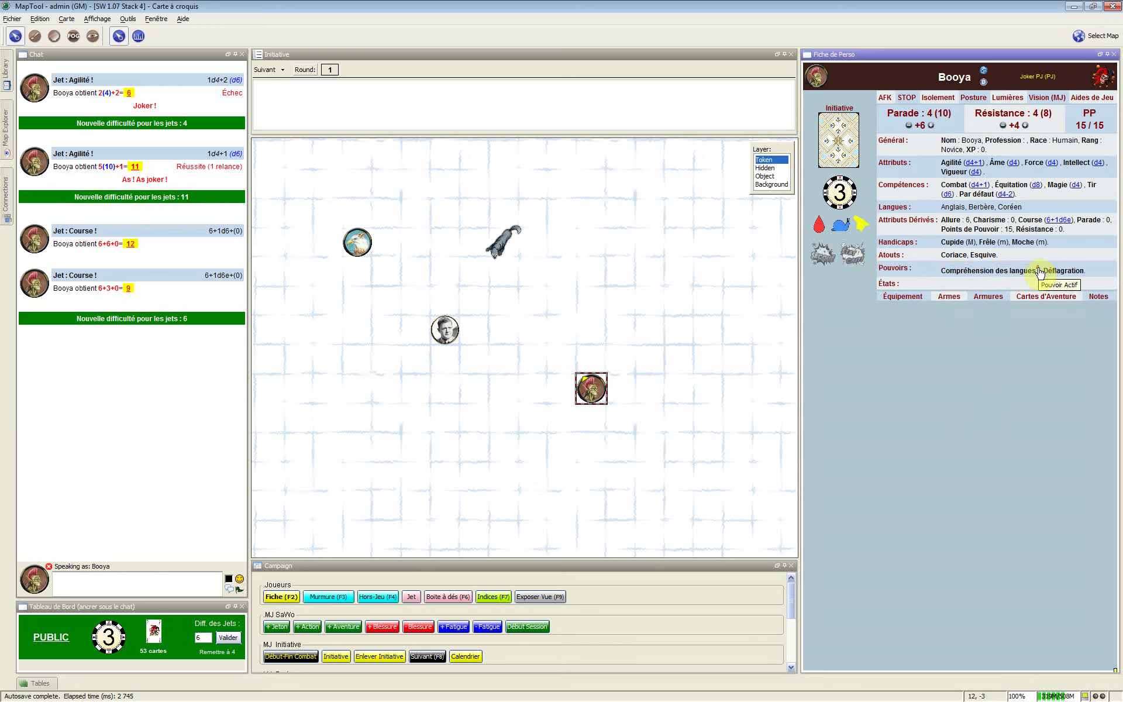
click(990, 275)
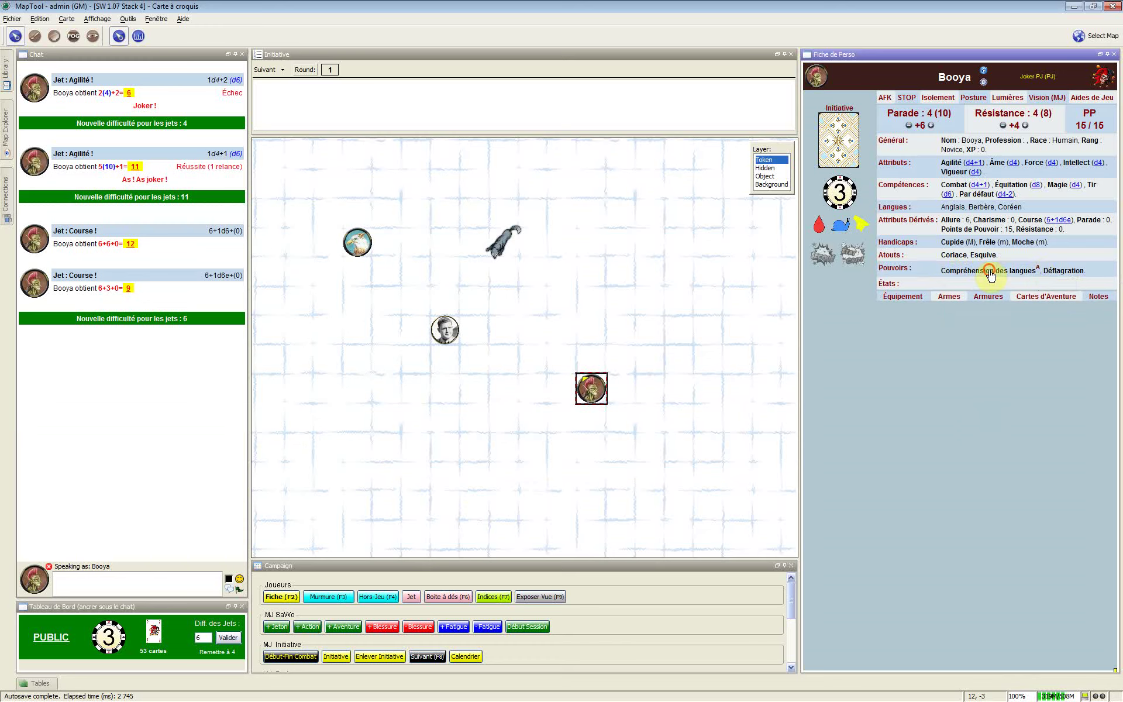
click(990, 274)
click(988, 271)
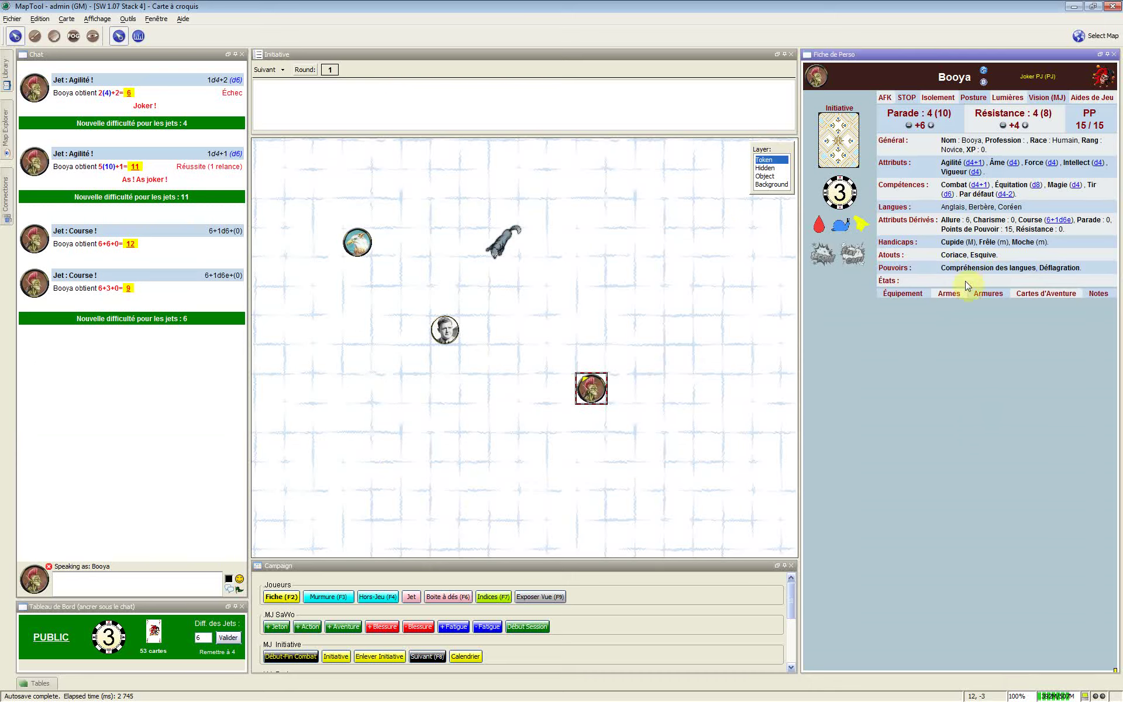
Step: Apply the states Aveugle and Hémorragie to Booya, save them, and inspect their markers on the token
click(888, 281)
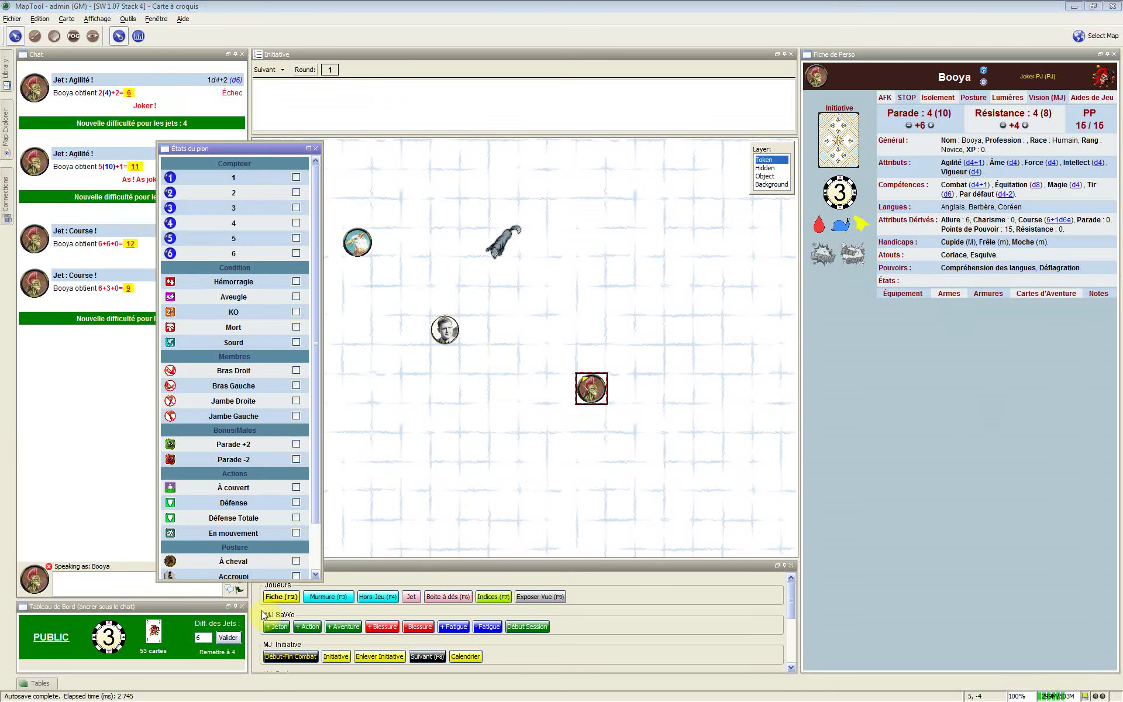
drag(265, 580, 263, 636)
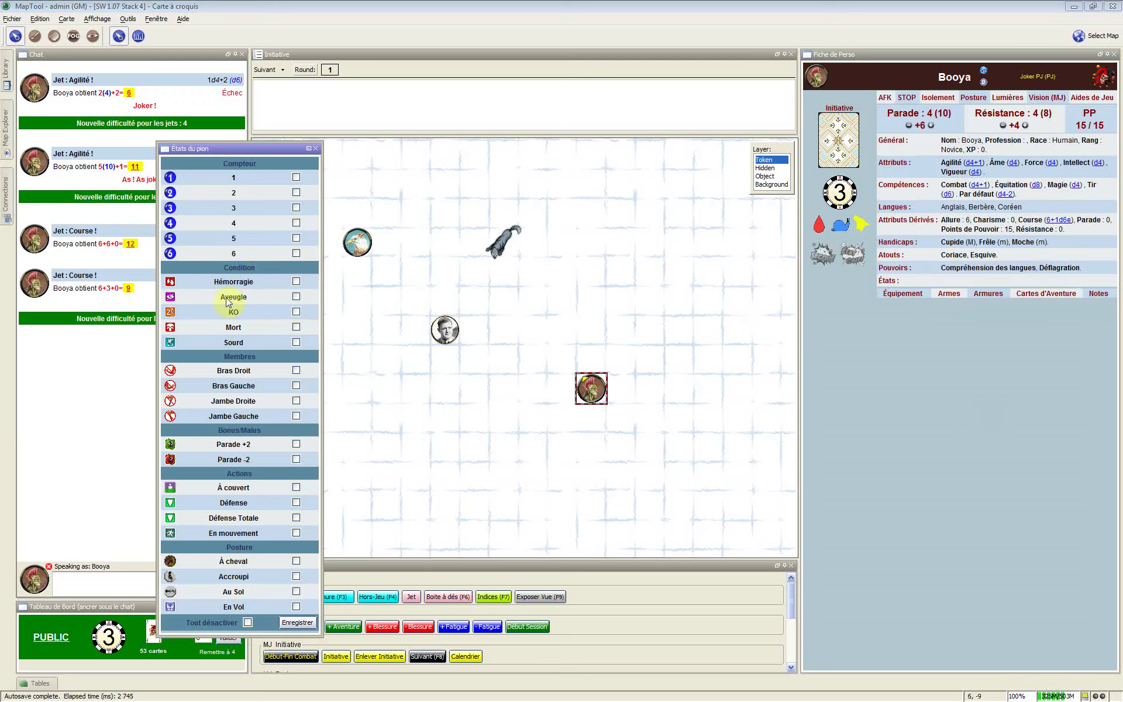
click(296, 297)
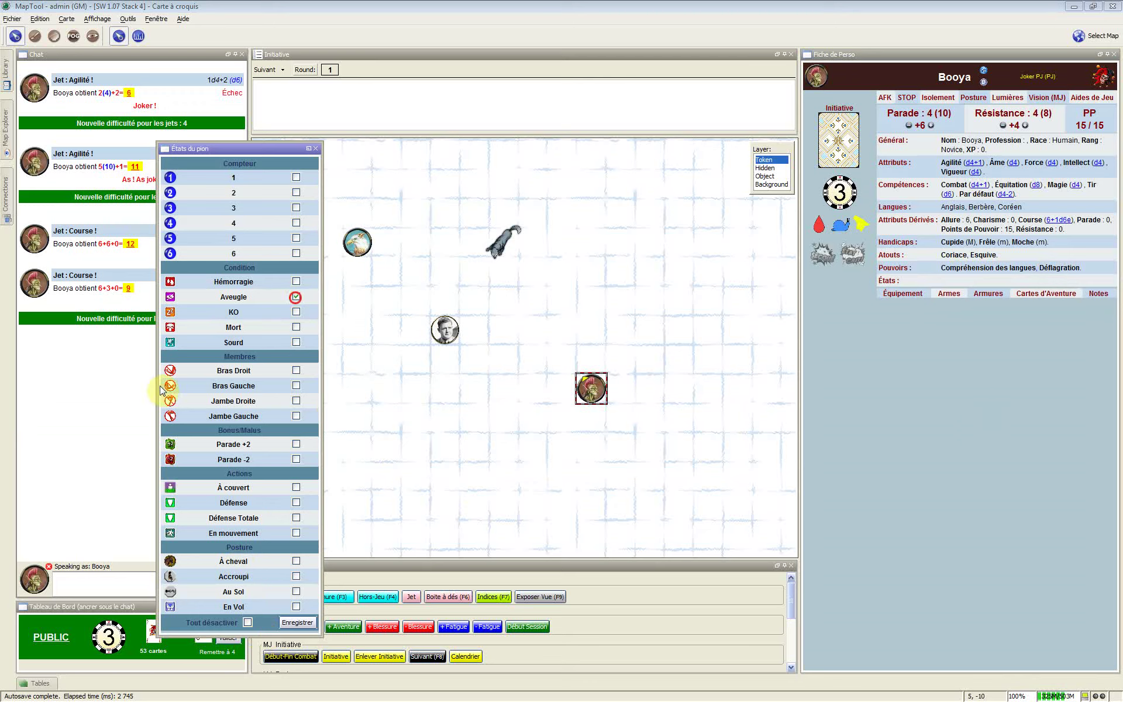
click(296, 296)
click(295, 283)
click(300, 624)
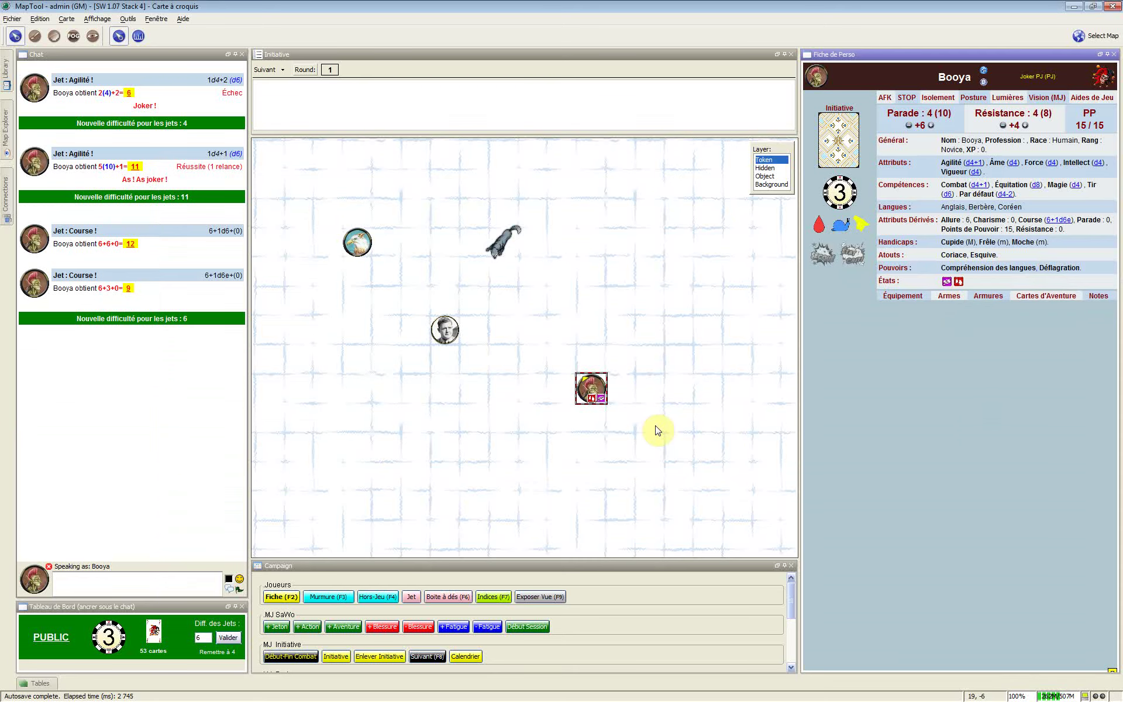
scroll(600, 410, up, 16)
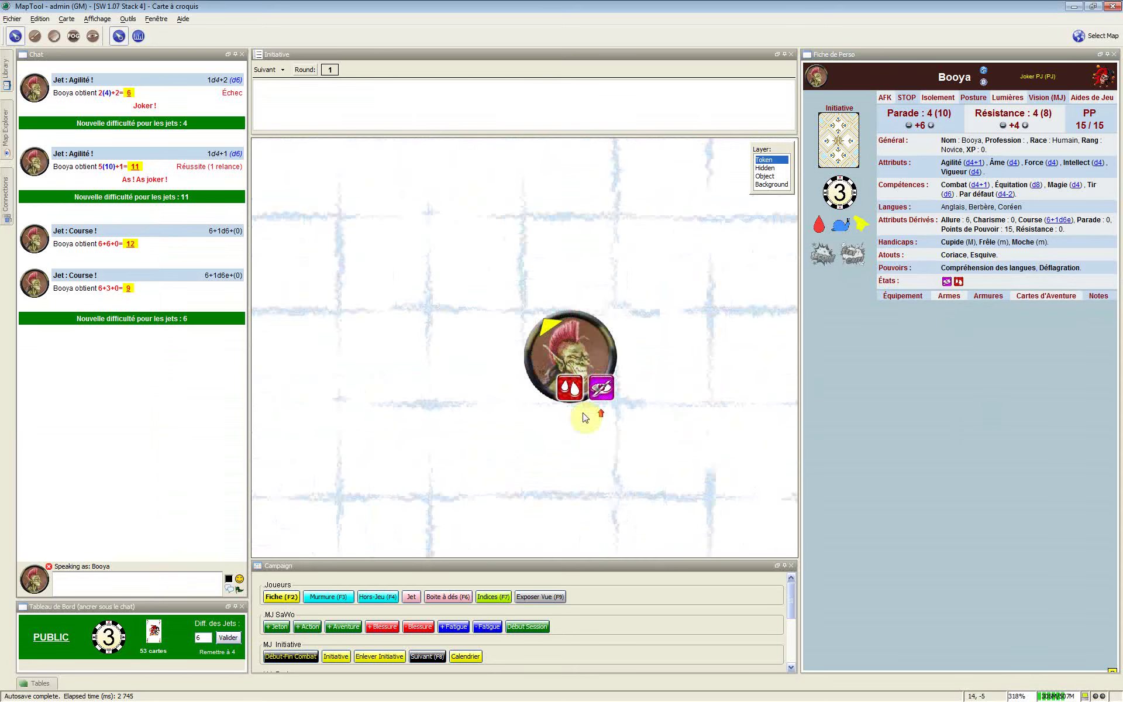
scroll(583, 417, up, 4)
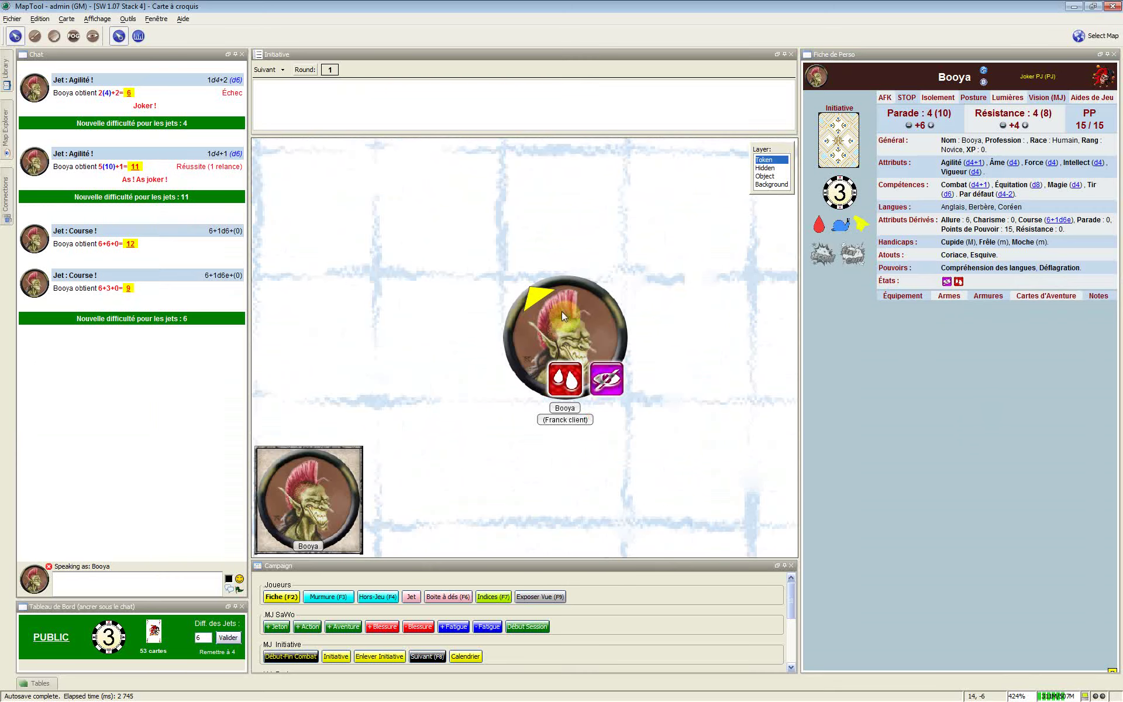
click(997, 364)
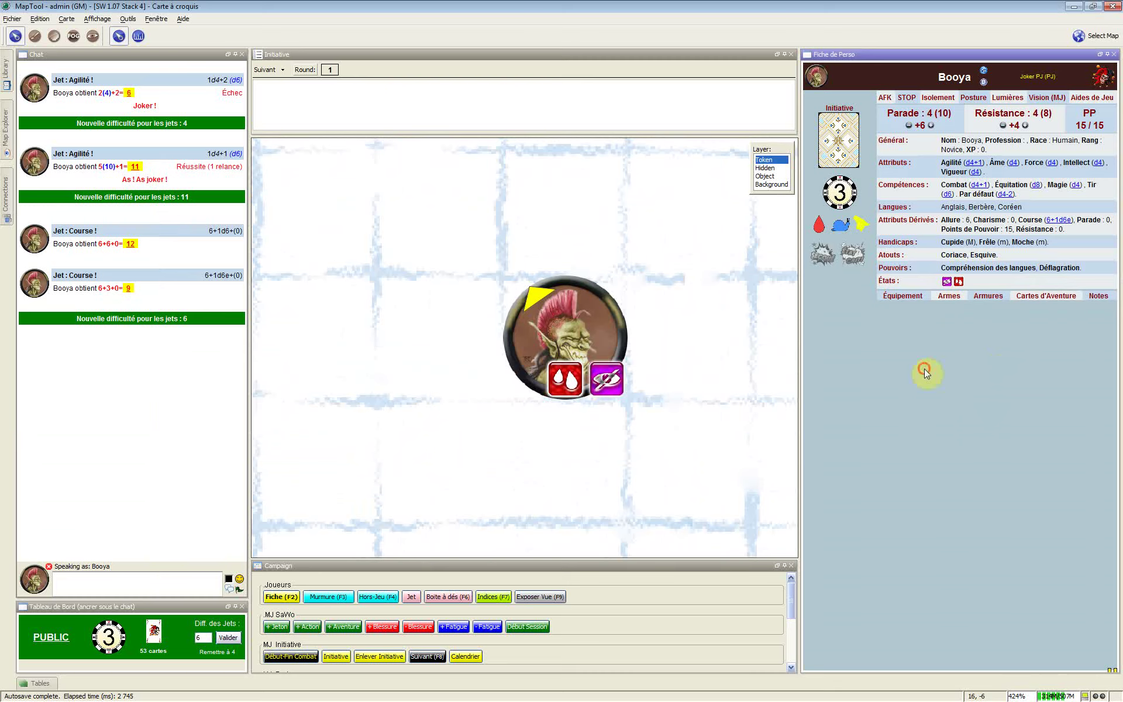
Step: Reselect Booya's token, deactivate all of its states, and save the state settings
click(624, 330)
scroll(624, 329, down, 2)
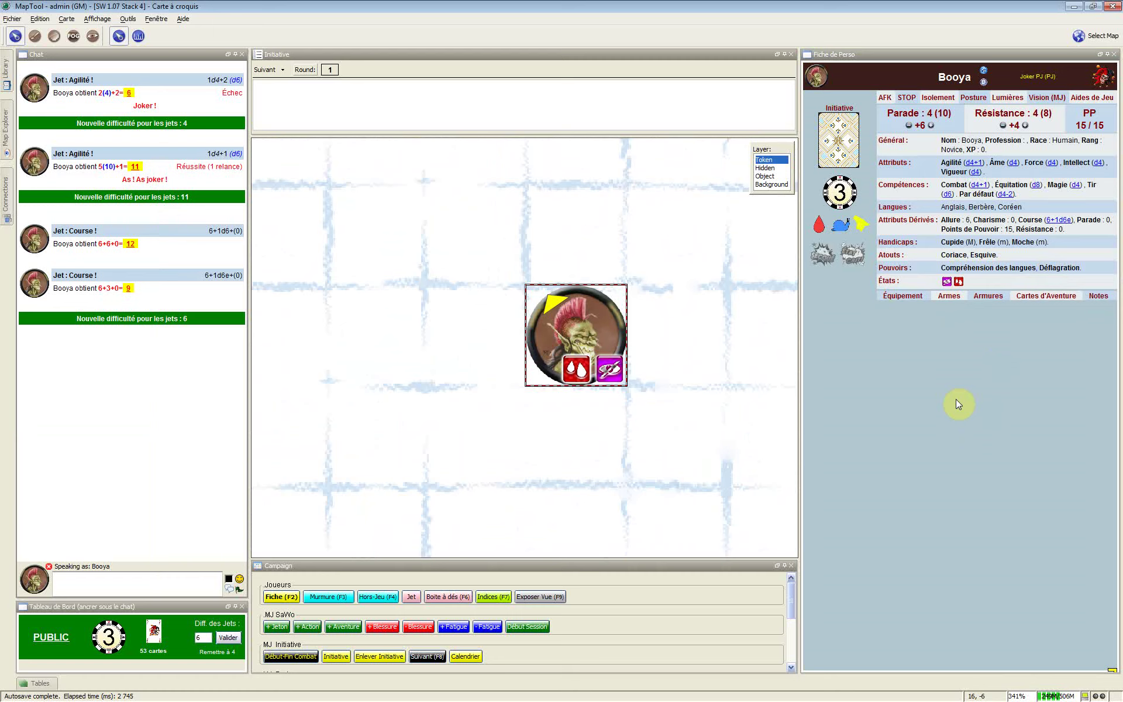
click(883, 282)
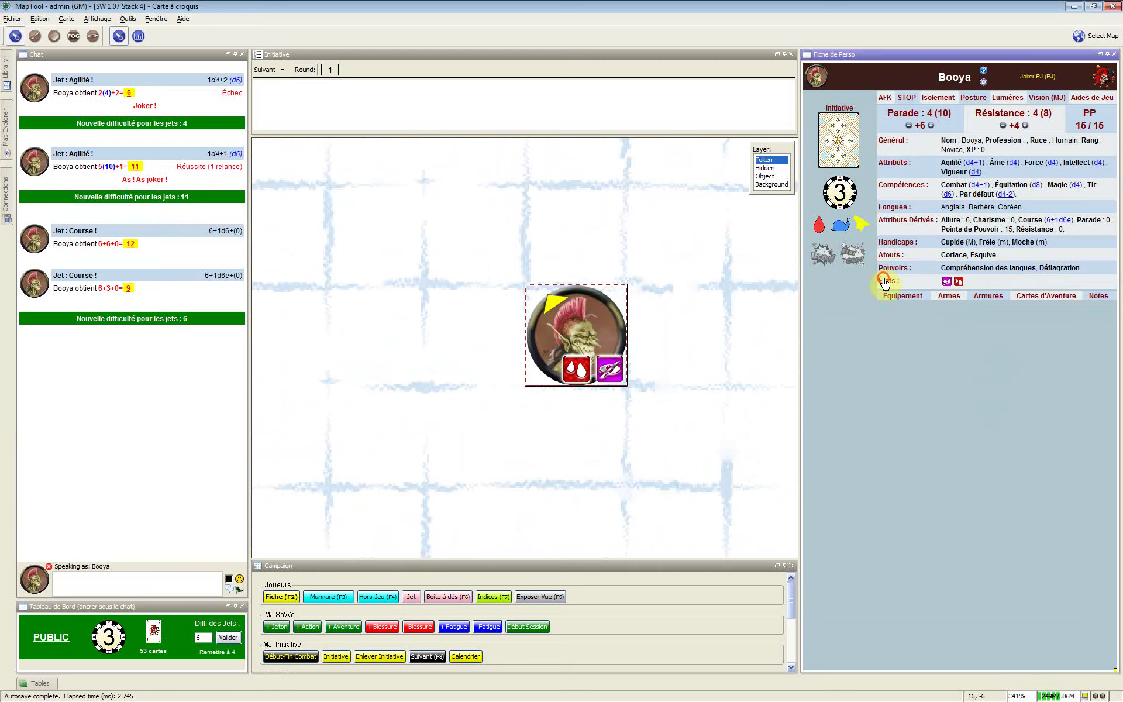
click(274, 151)
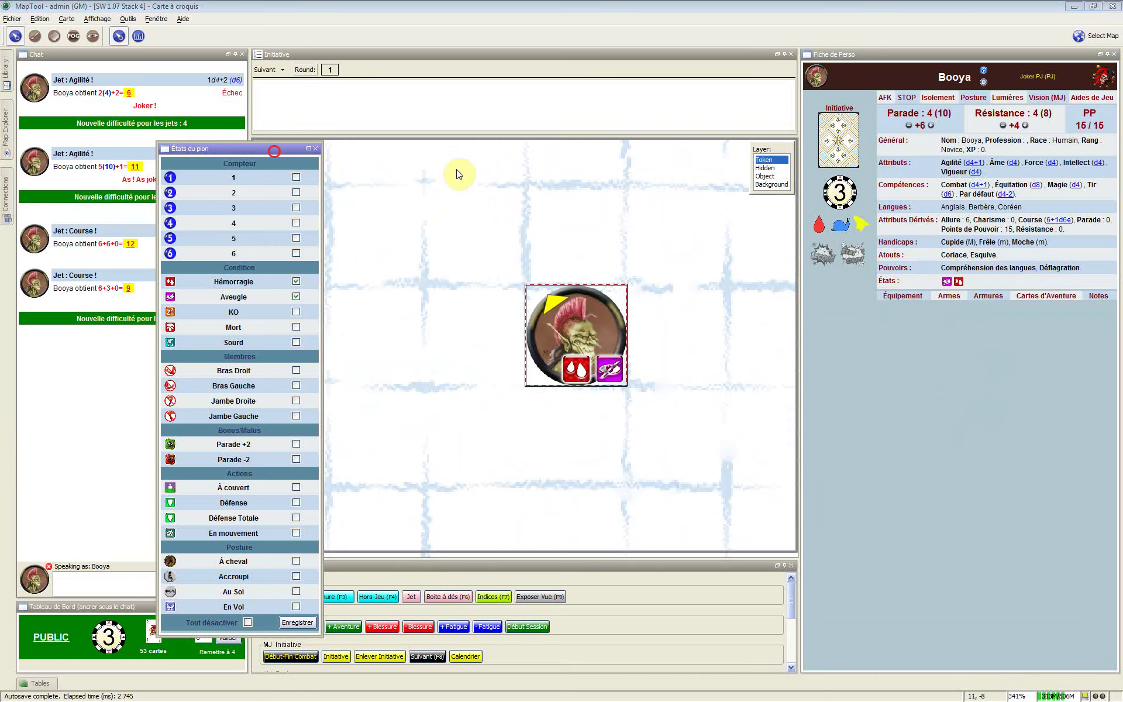
drag(458, 174, 508, 177)
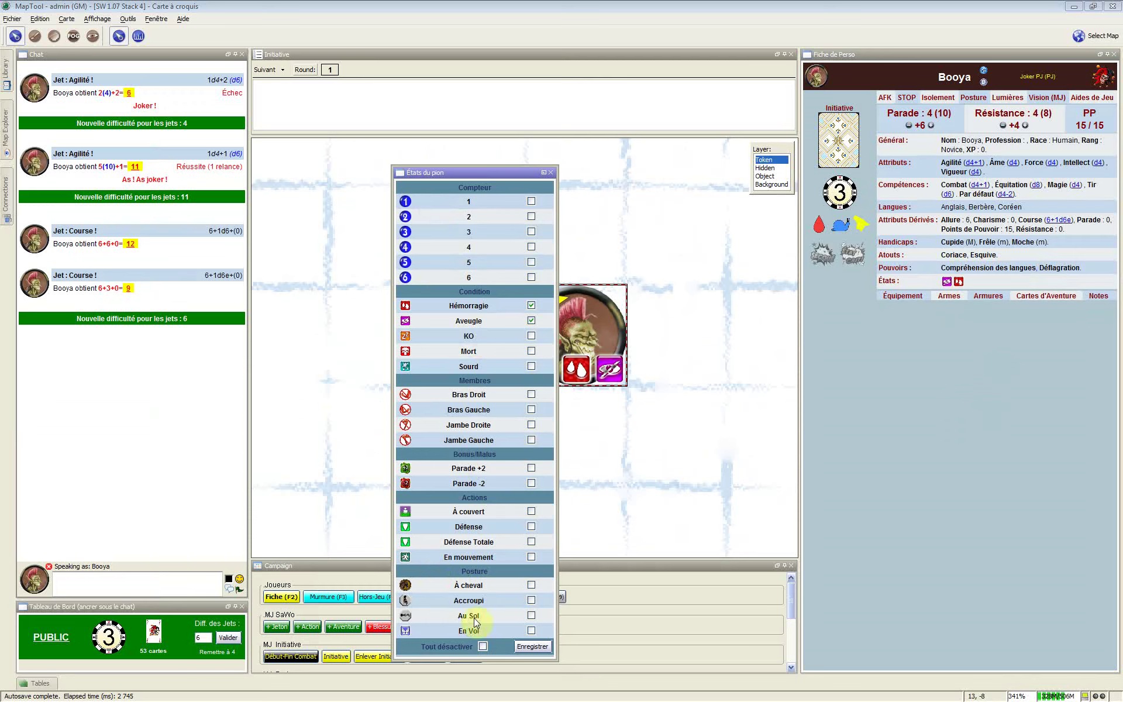
mouse_move(557, 360)
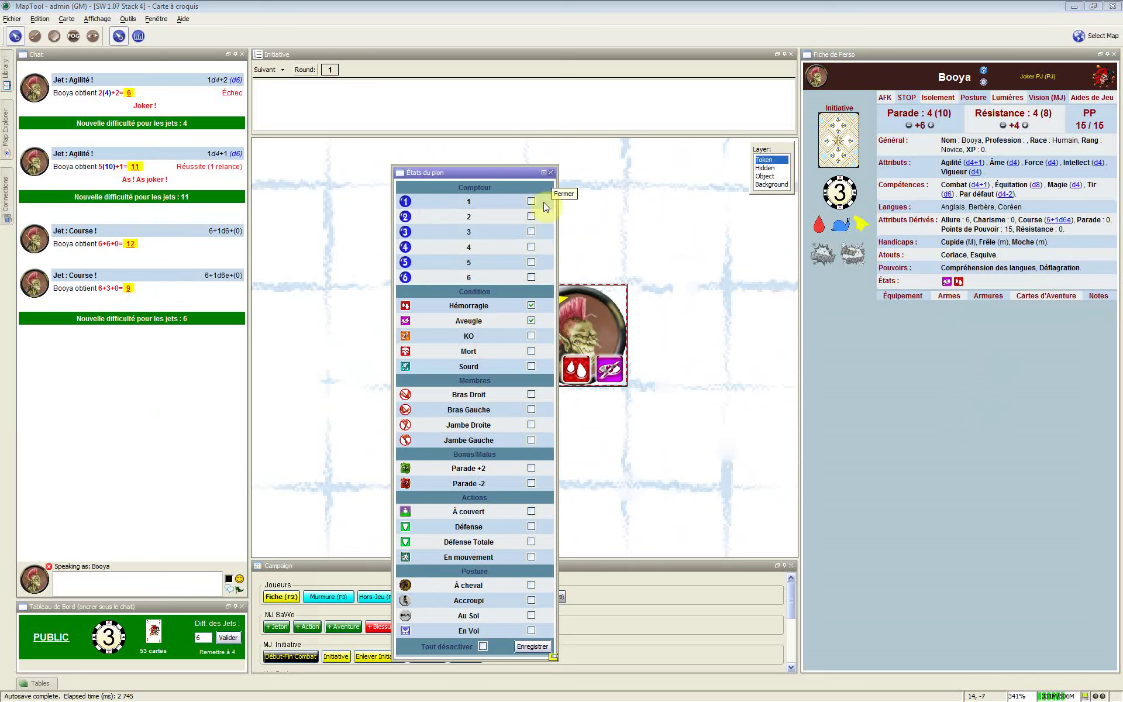
click(528, 649)
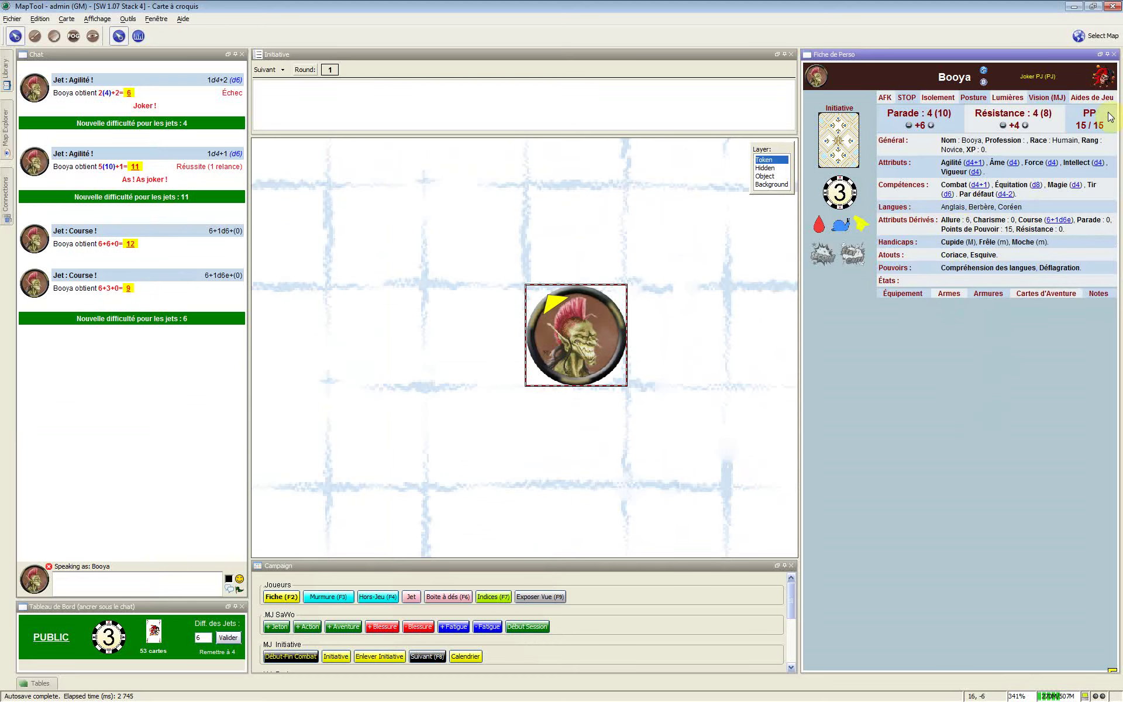
Step: Read the explanations of Parade and Résistance, and lower Booya's additional Parade bonus to +2
mouse_move(1079, 128)
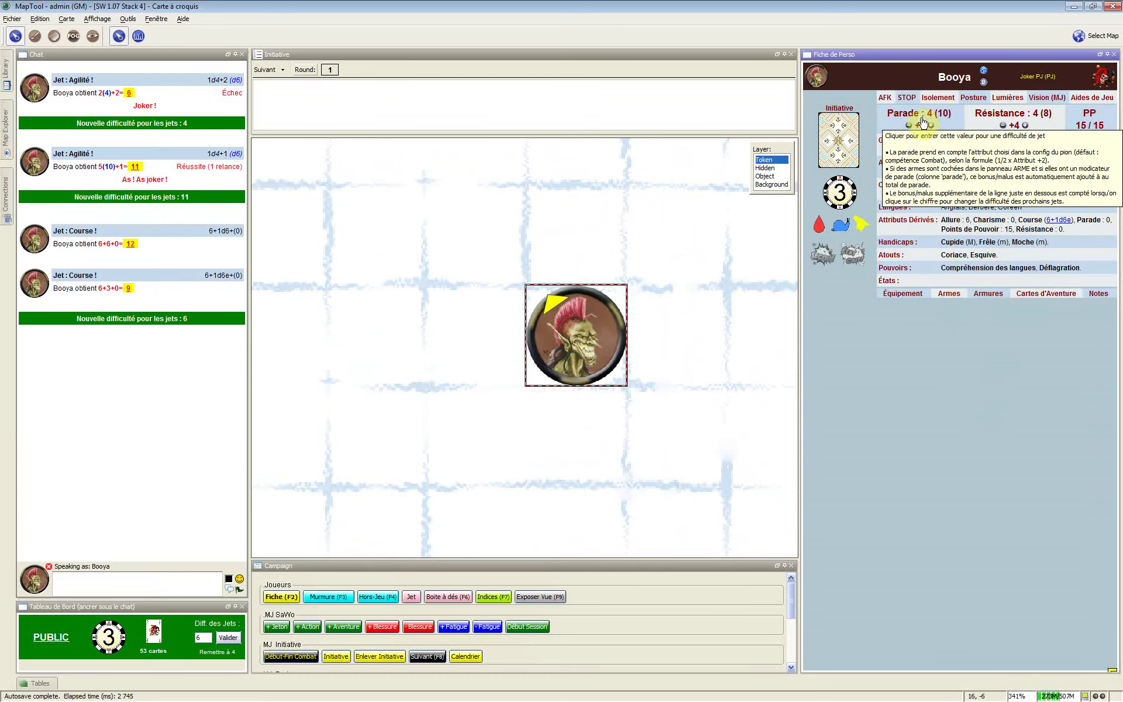
mouse_move(1001, 117)
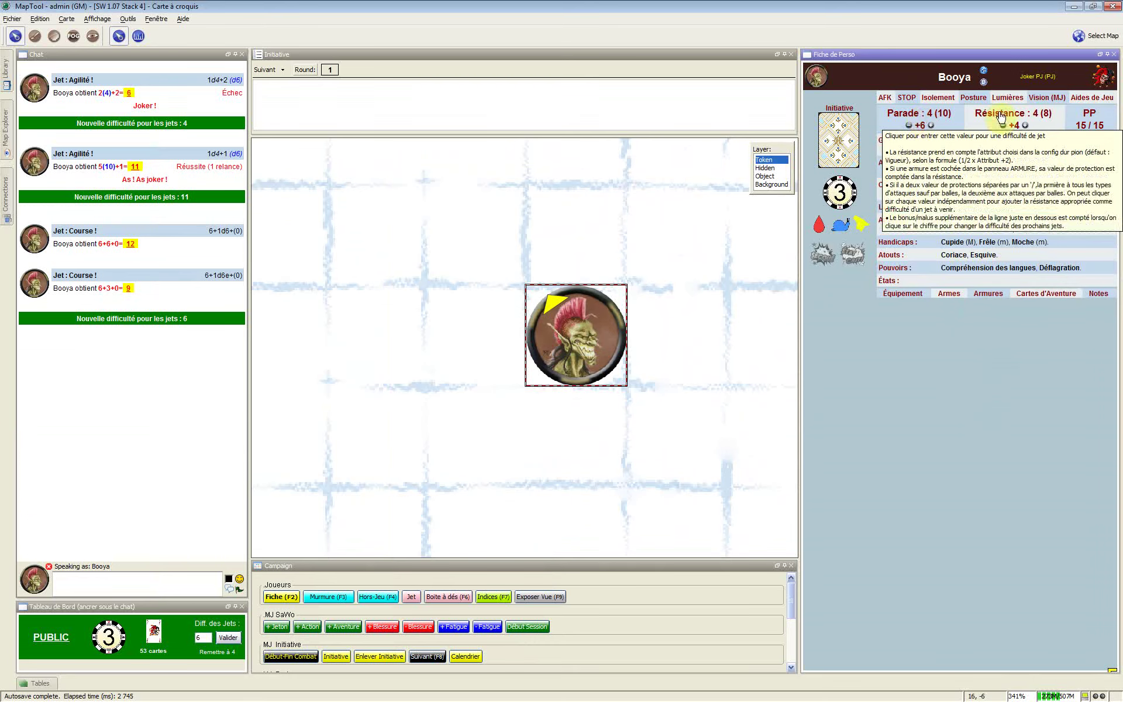
mouse_move(910, 120)
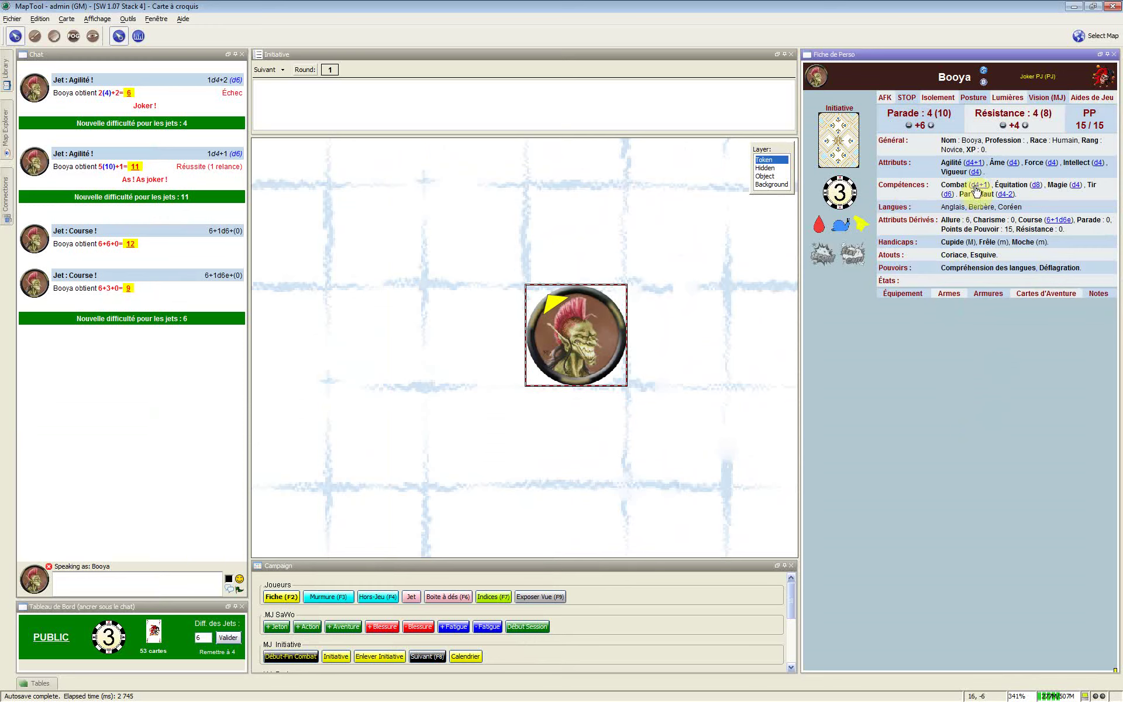
click(909, 125)
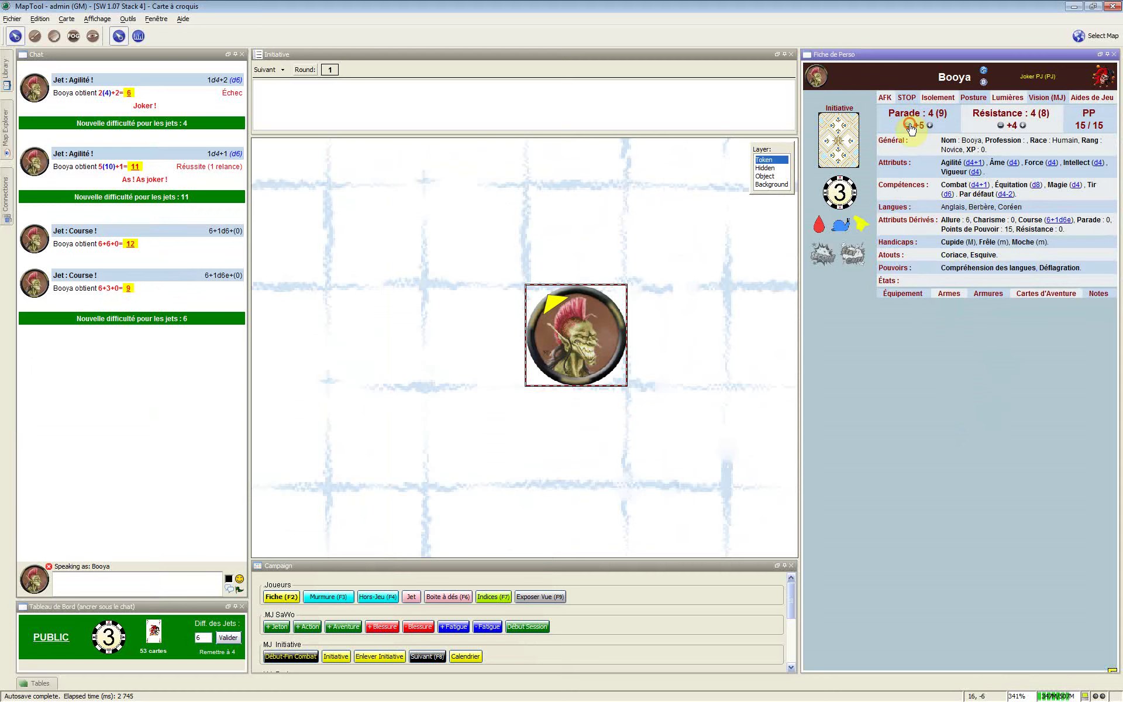
double_click(909, 125)
click(908, 125)
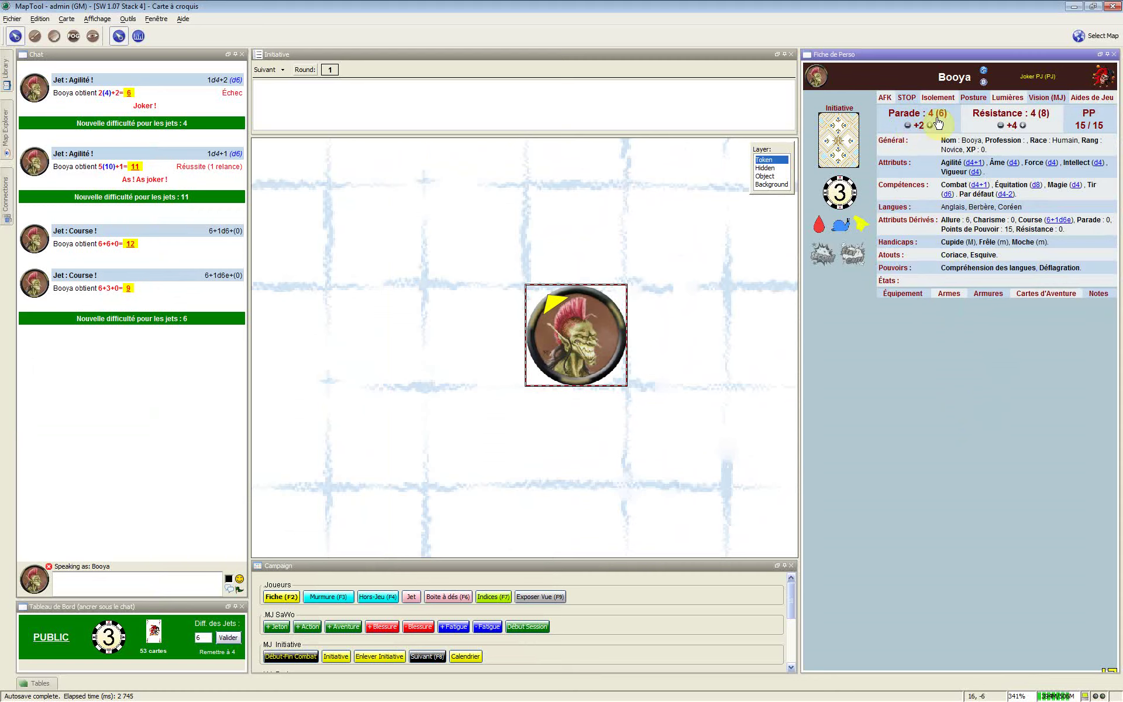
Step: Use Booya's Parade value, bonus included, as the difficulty for upcoming rolls and check it on the dashboard
mouse_move(945, 119)
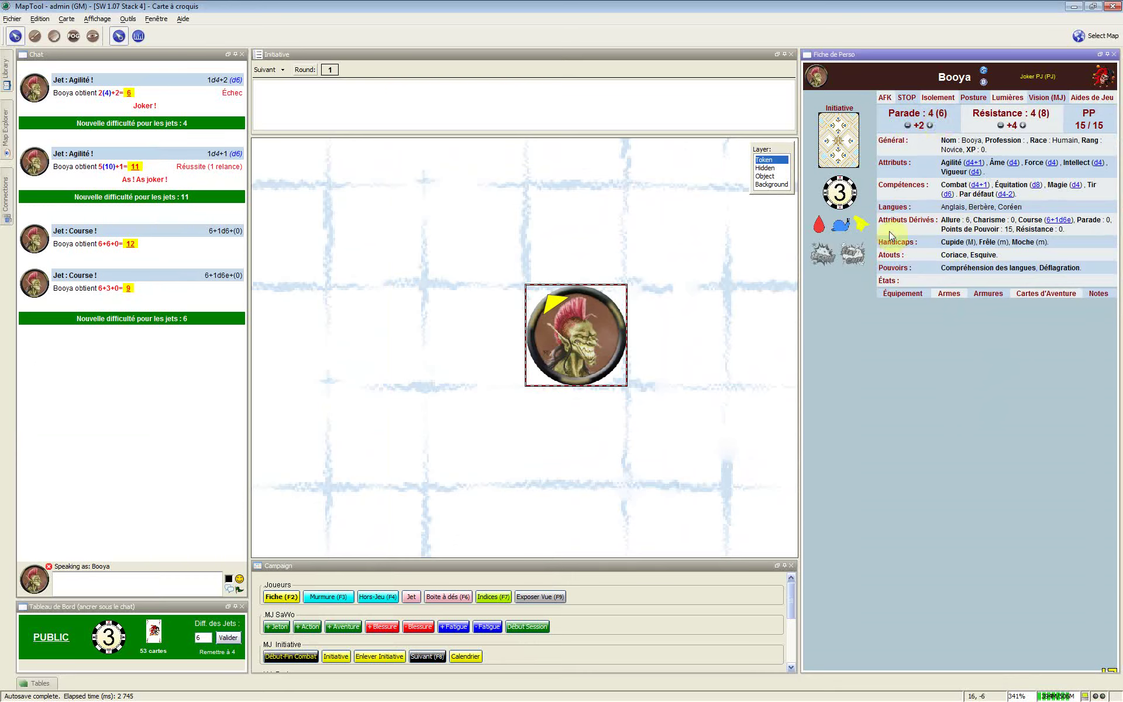
click(918, 117)
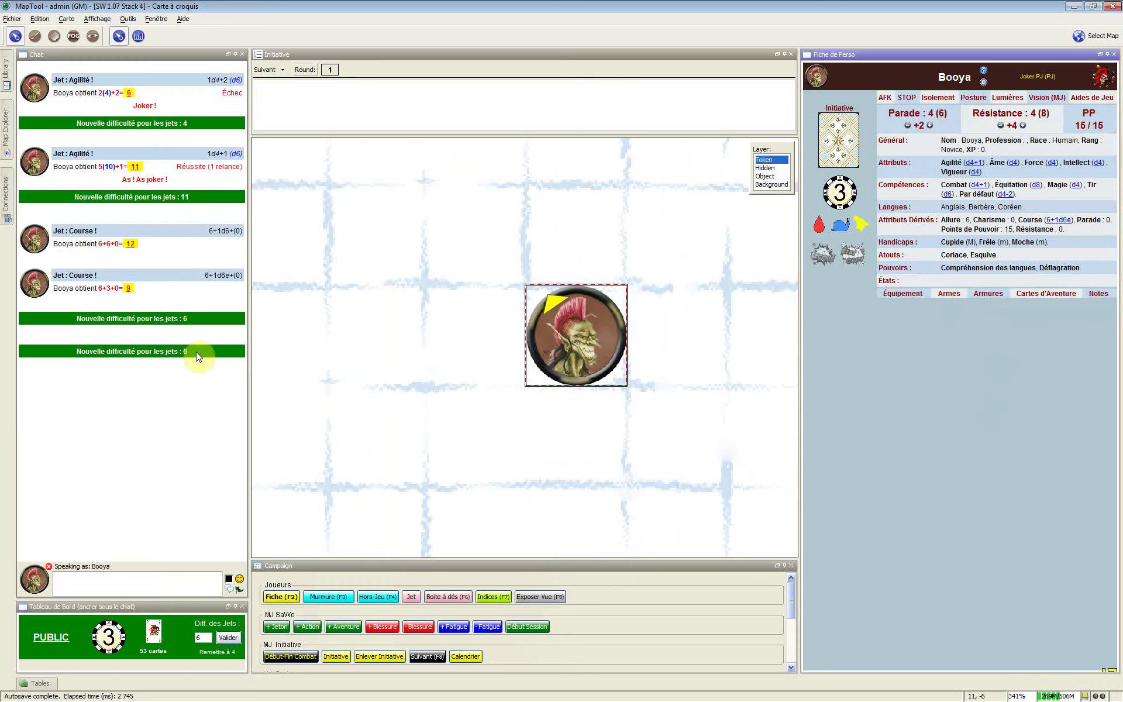
mouse_move(990, 269)
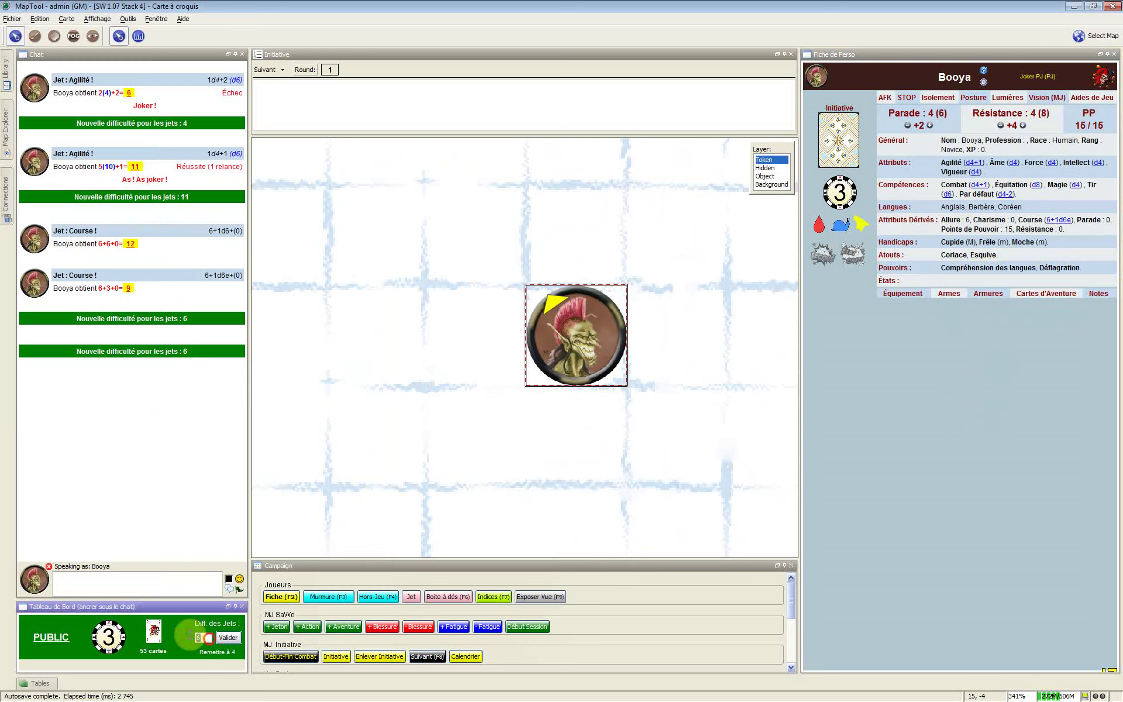
double_click(205, 637)
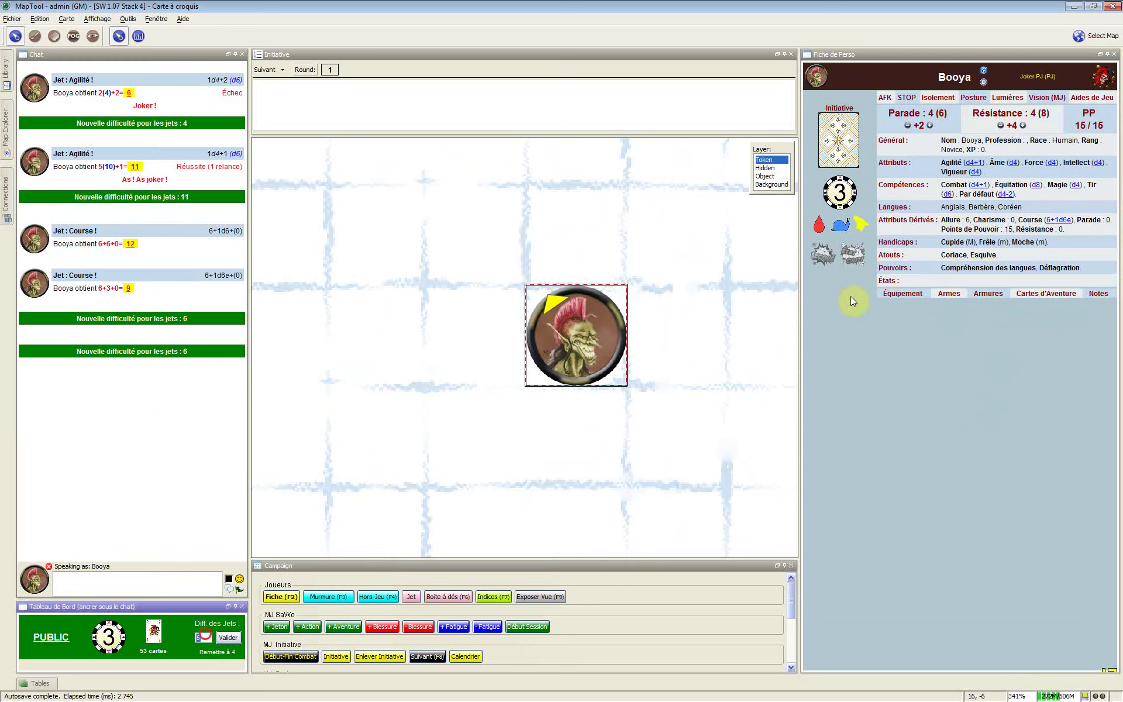
Step: Lower Booya's additional Résistance bonus to +2 and use the modified Résistance as the roll difficulty
mouse_move(918, 119)
mouse_move(1007, 122)
click(1001, 126)
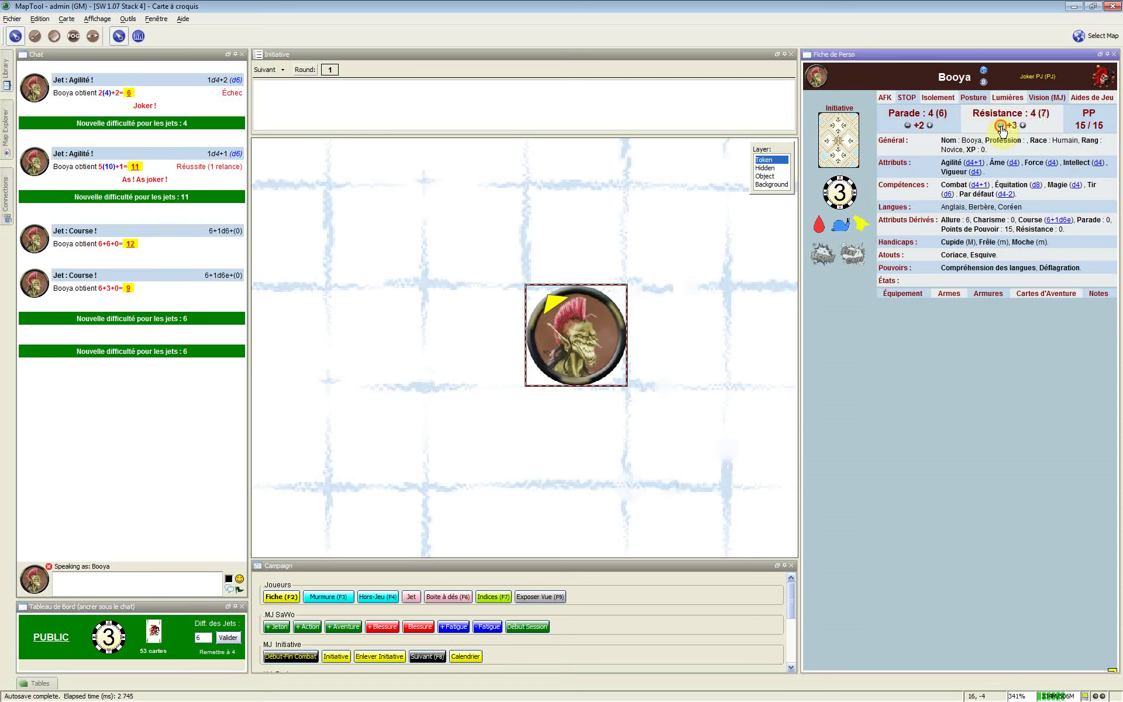
click(1000, 126)
mouse_move(955, 259)
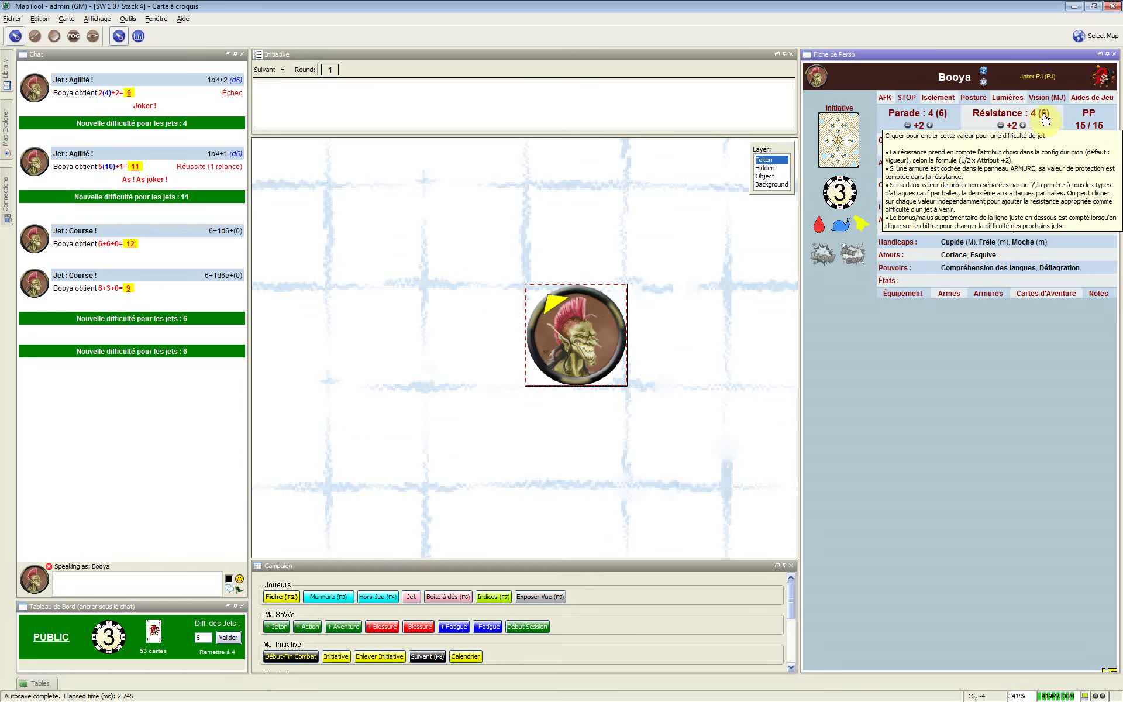
click(1019, 113)
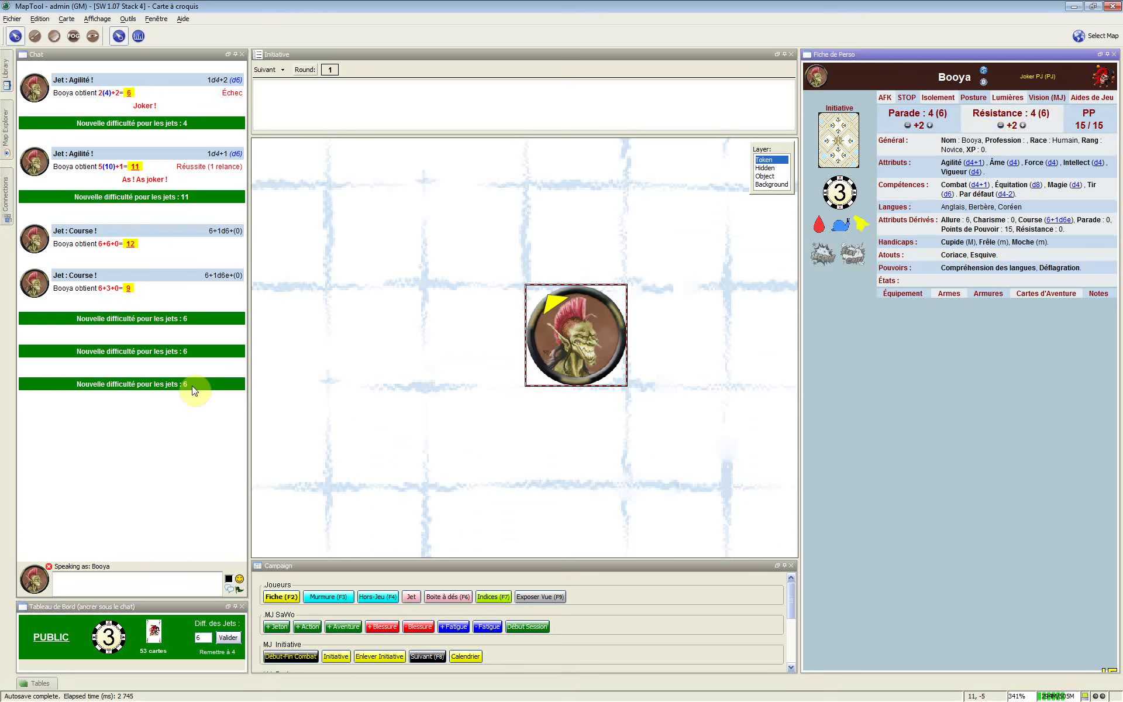
mouse_move(985, 123)
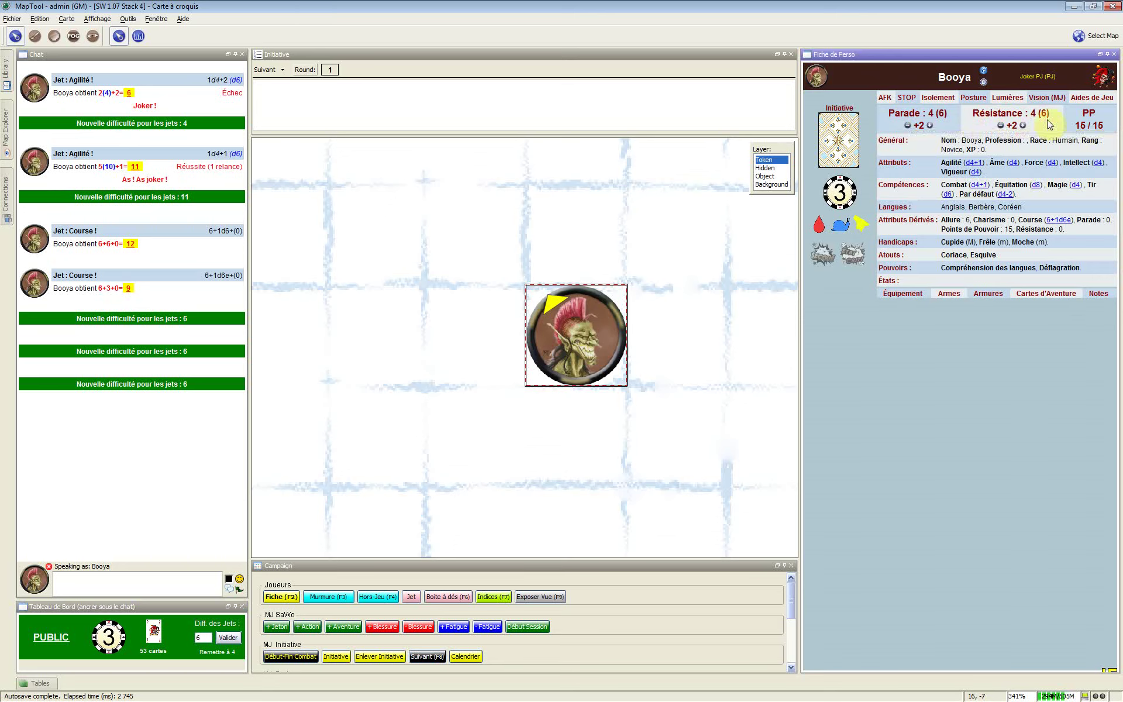
Step: Set the current value of Booya's Points de Pouvoir to 15-1d6
click(1088, 123)
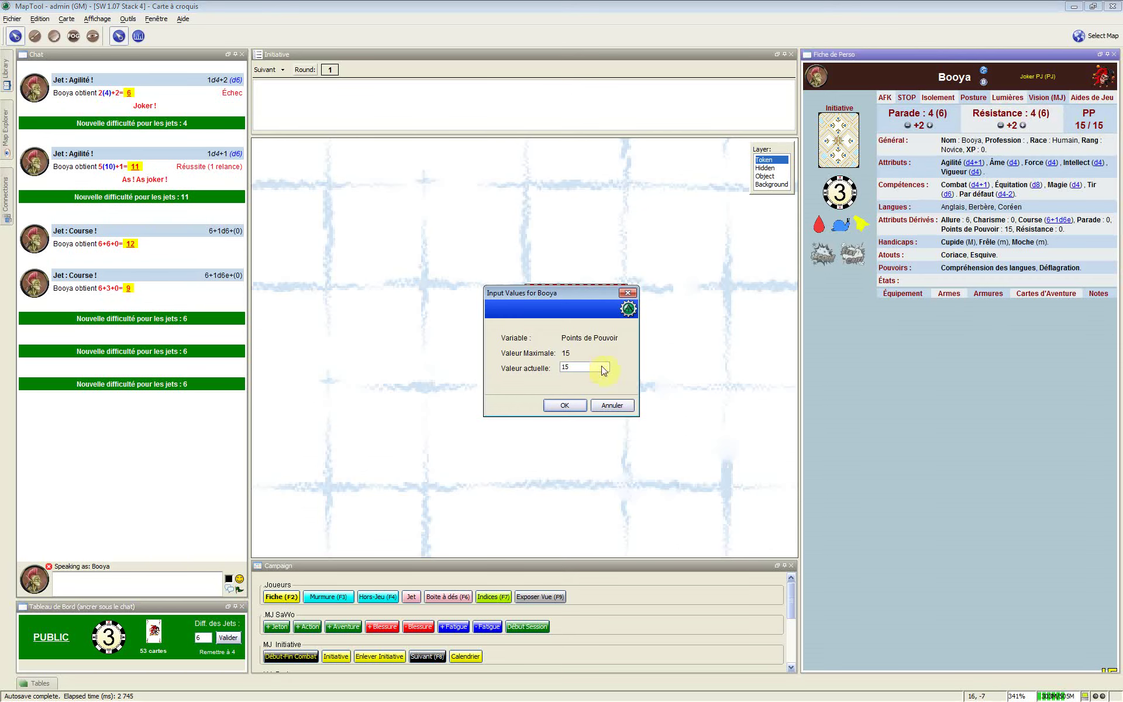
click(582, 367)
click(582, 366)
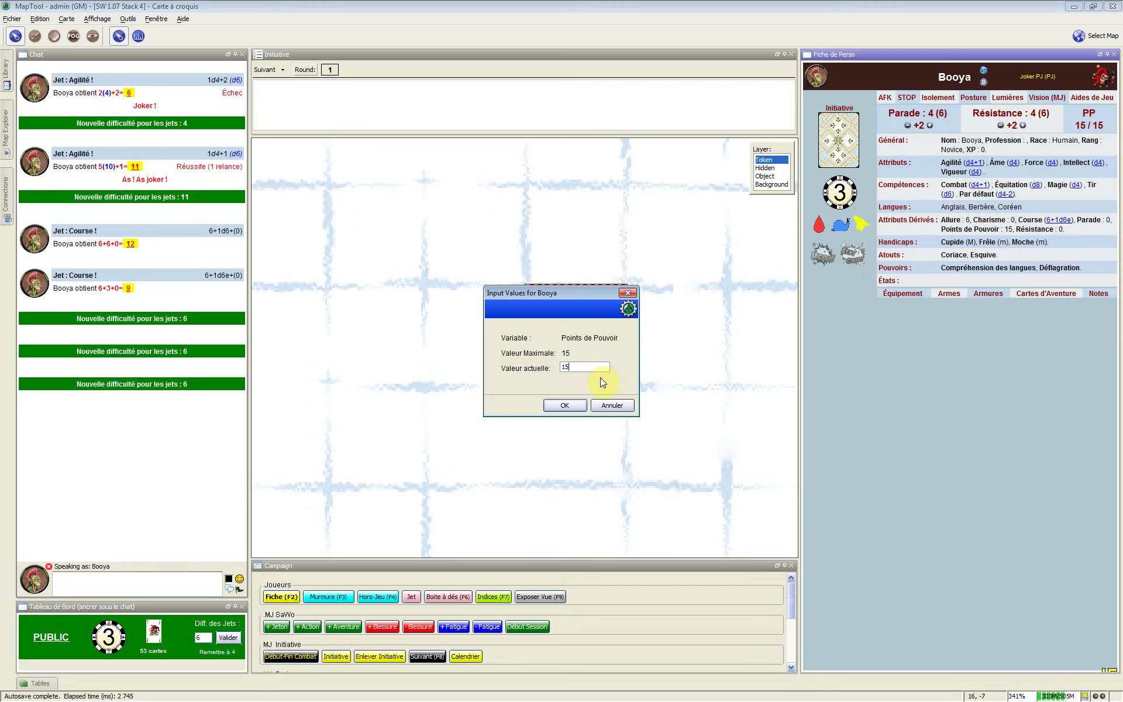
text(-2)
key(BackSpace)
text(1d6)
click(564, 407)
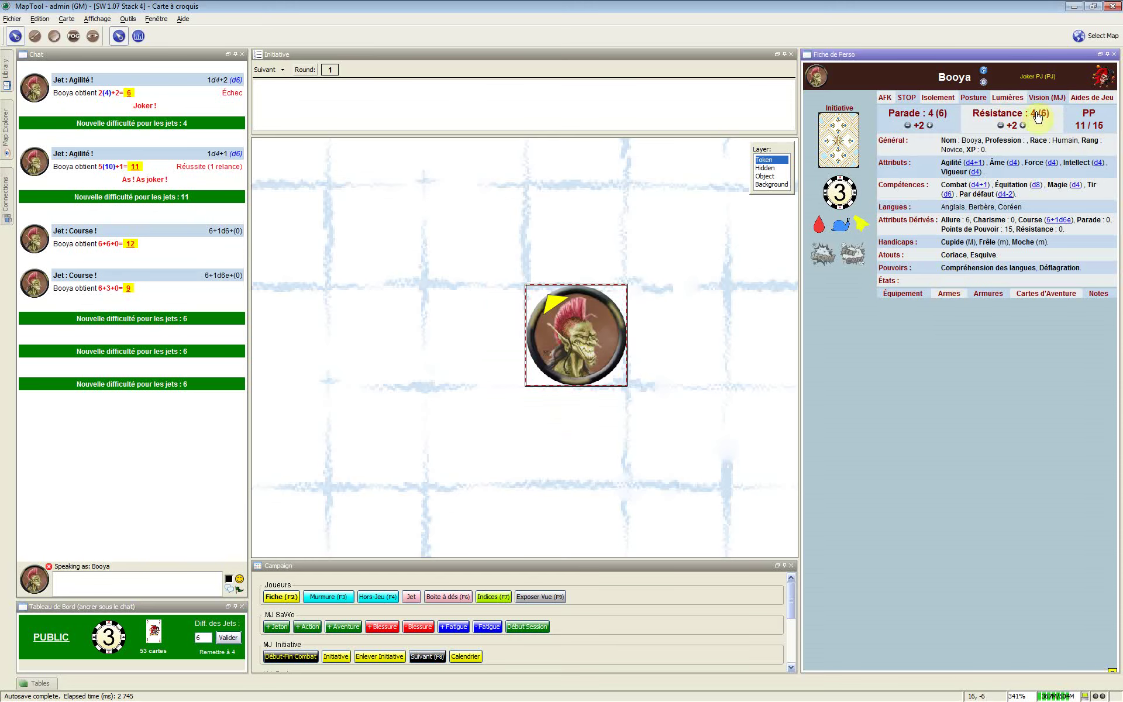
mouse_move(1019, 117)
mouse_move(910, 117)
click(979, 186)
click(616, 414)
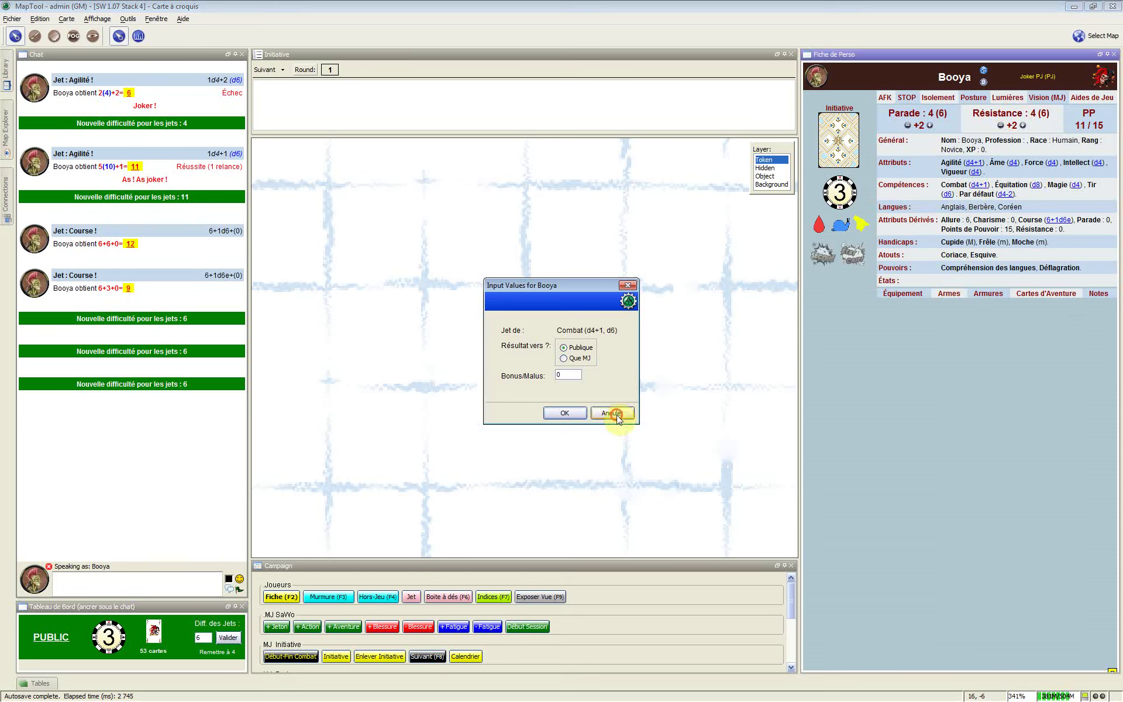
click(891, 161)
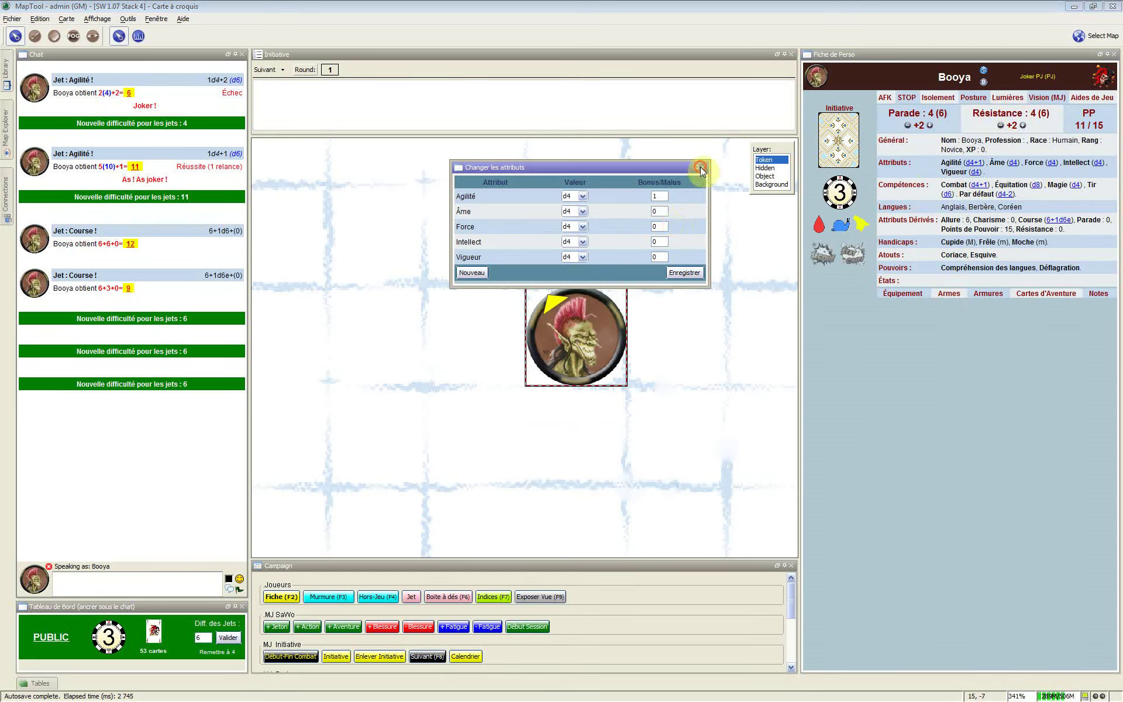
Step: Set Booya's Combat skill to d8, save the skills, and lower the additional Parade bonus to 0
click(907, 184)
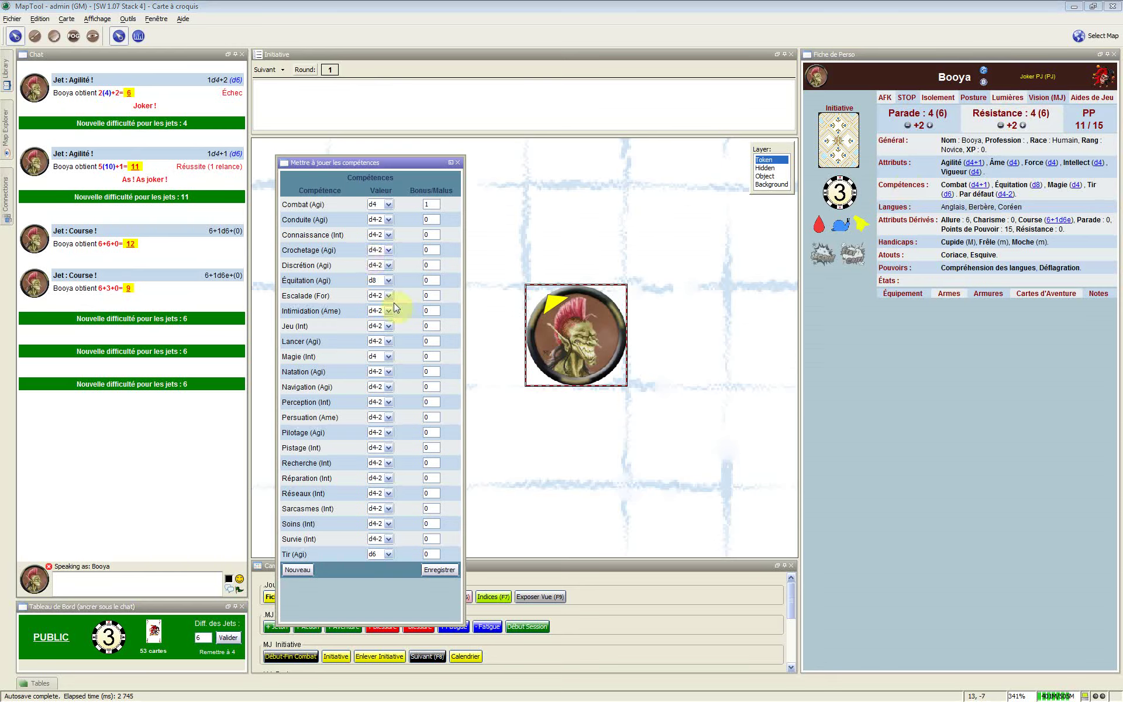
click(388, 204)
click(376, 243)
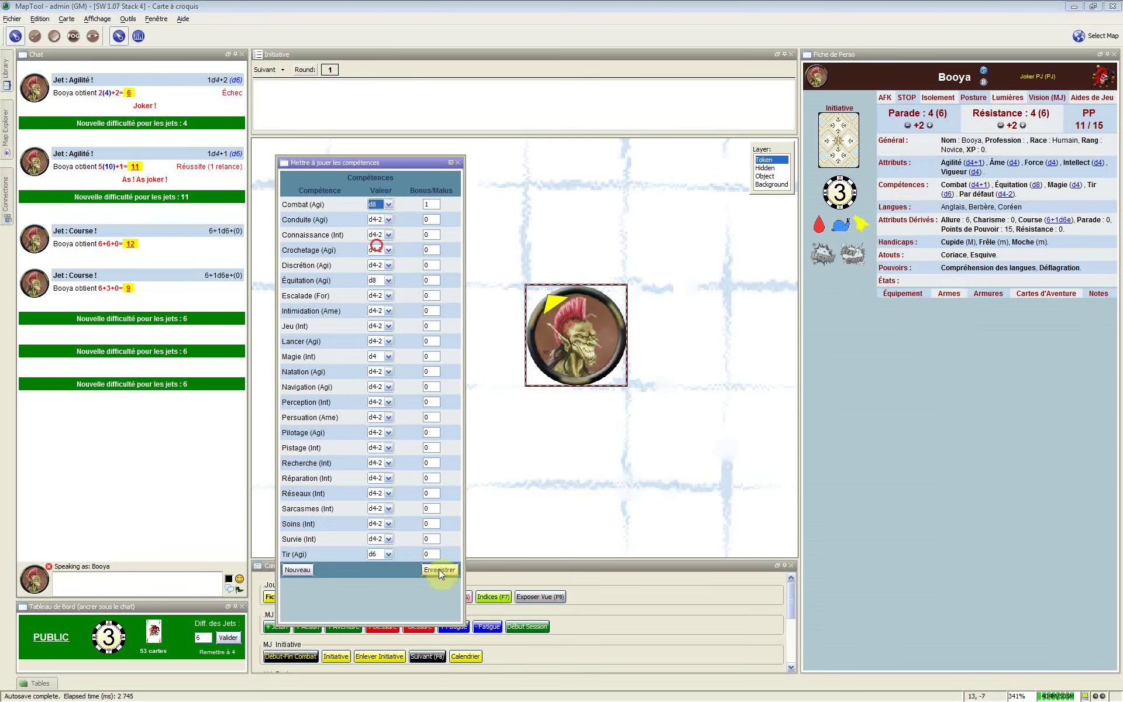
click(439, 570)
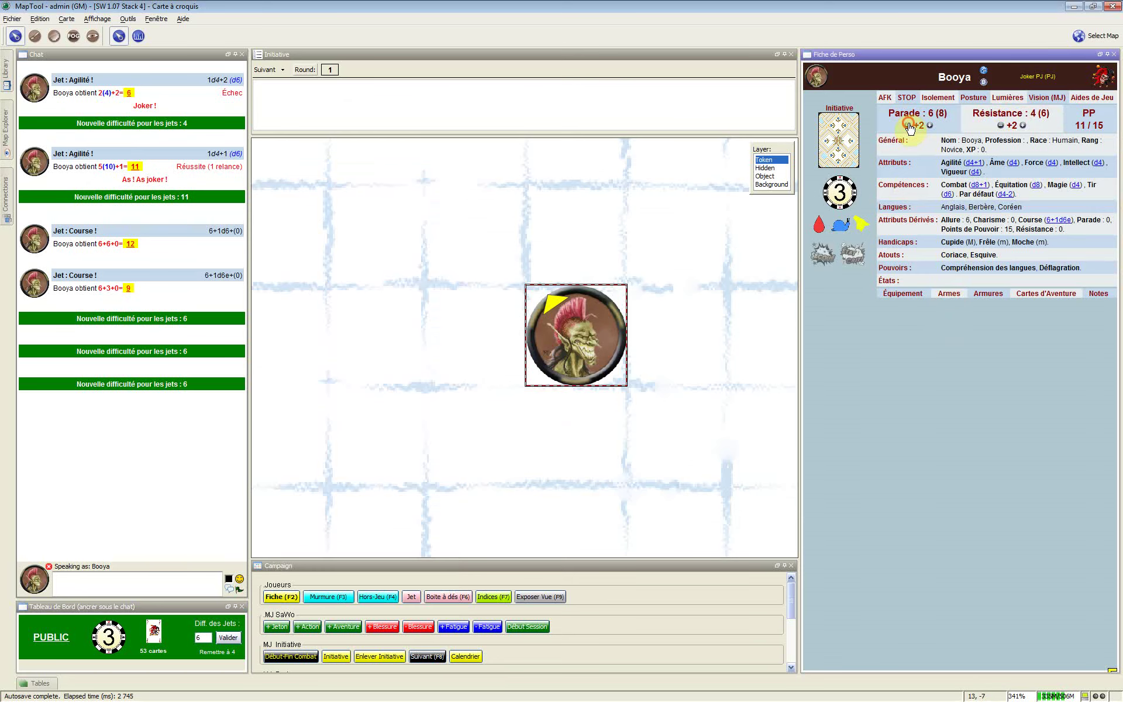
click(908, 125)
click(909, 125)
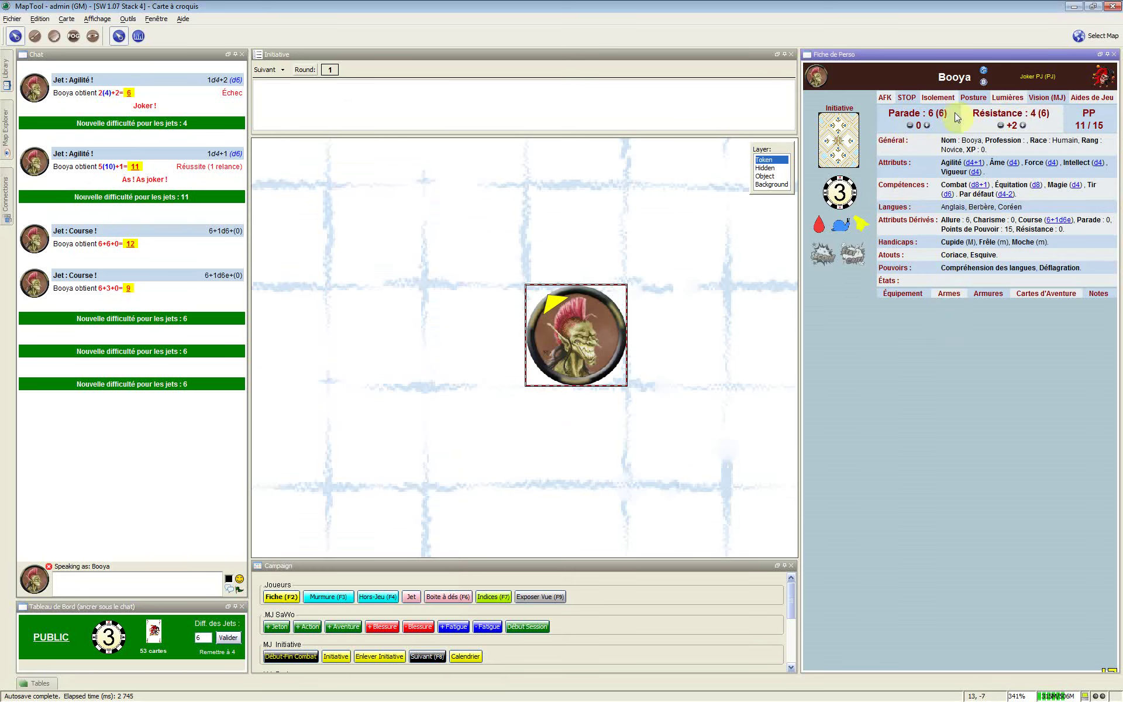
mouse_move(914, 193)
Step: Show Booya's Équipement table, hide it, and display it again
click(906, 298)
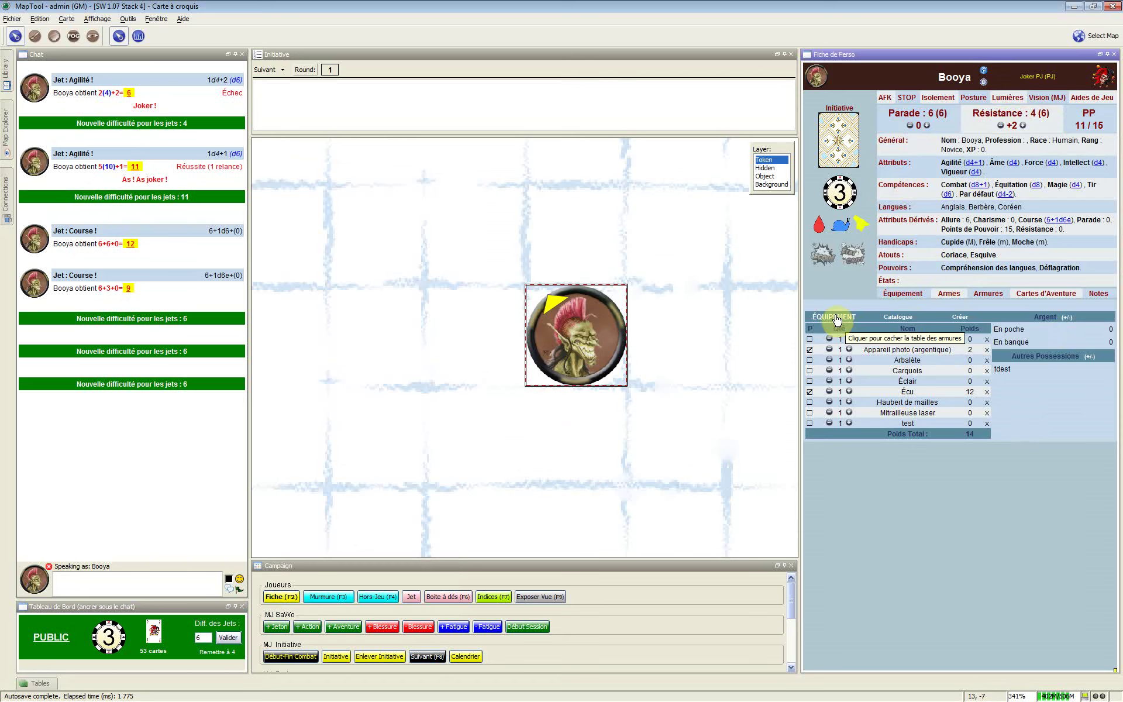
click(907, 296)
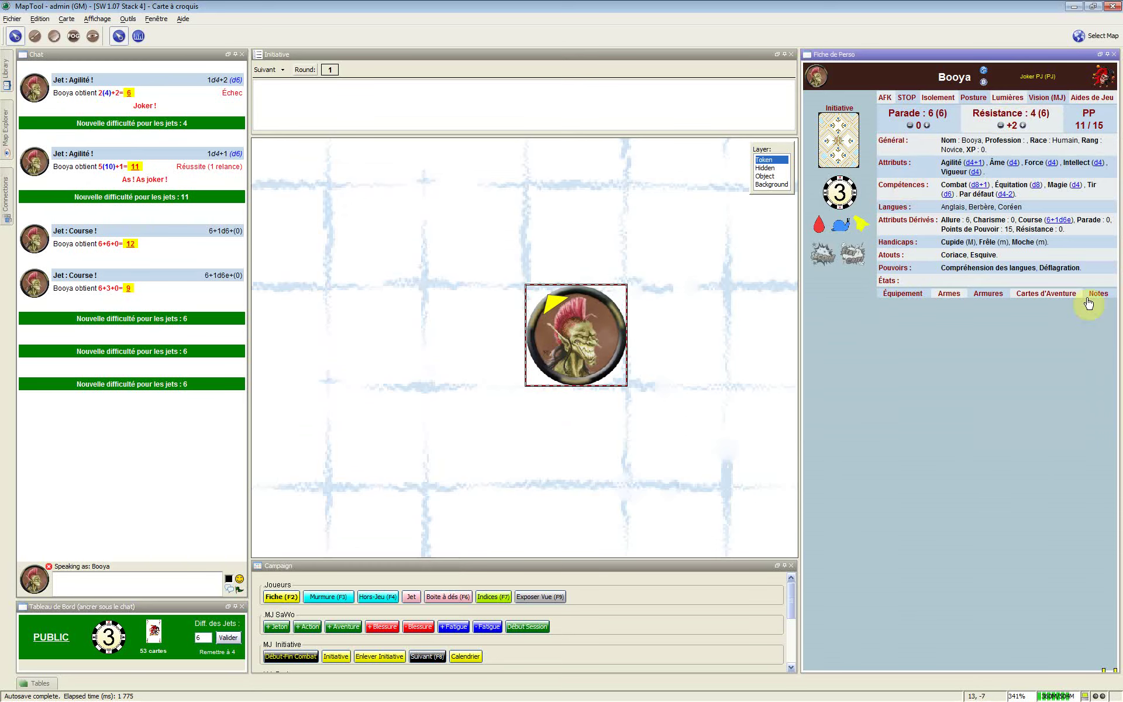
click(916, 293)
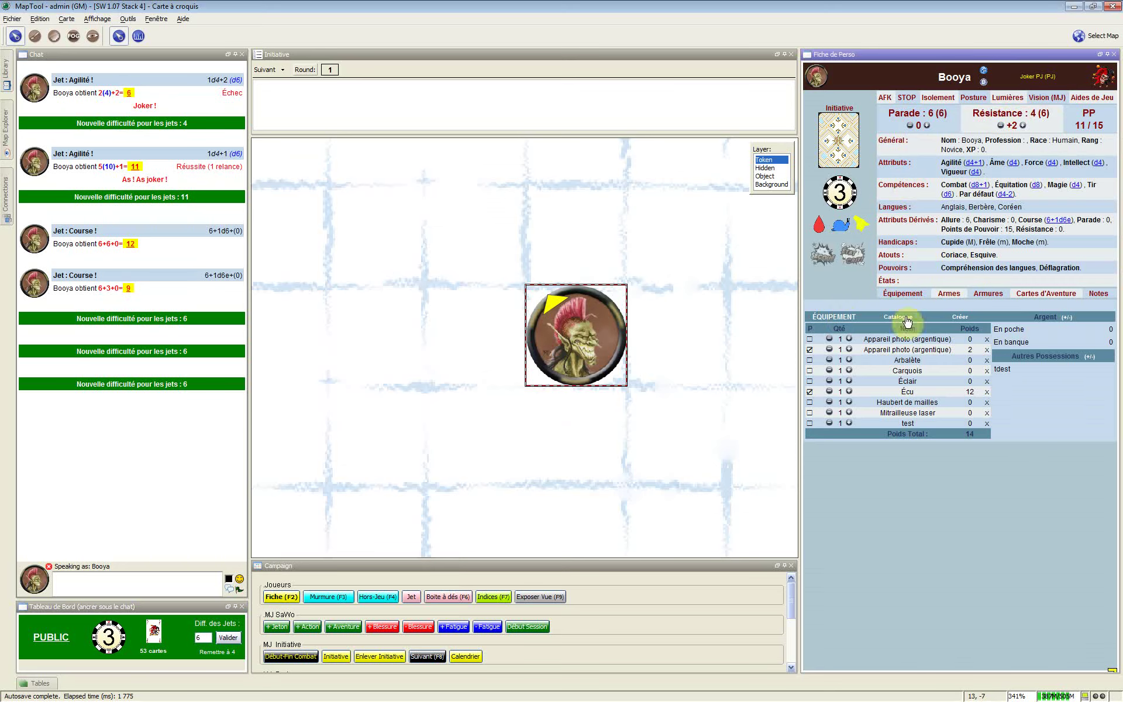
Step: Open the form for creating an inventory item and examine its Nom affiché, Poids and Prix fields without saving
click(964, 320)
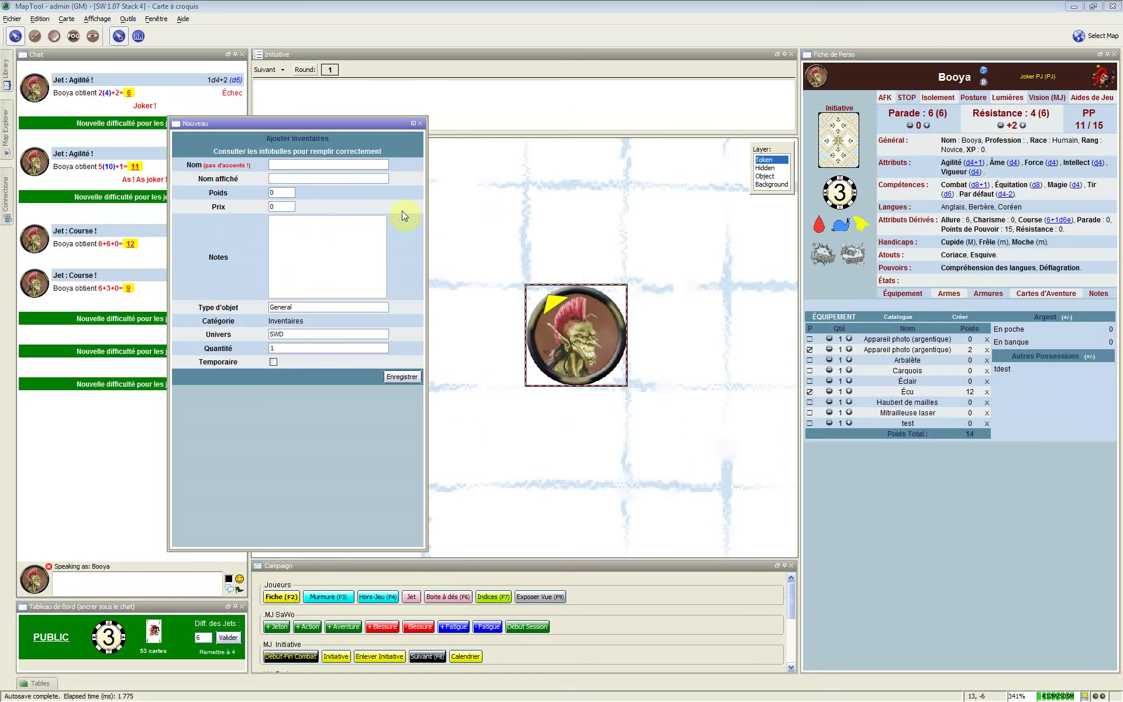
click(285, 180)
click(278, 192)
click(279, 207)
double_click(275, 192)
key(Tab)
Step: Read item details in the equipment catalogue's Aventure category and add an Appareil photo (argentique) to Booya's inventory
click(902, 319)
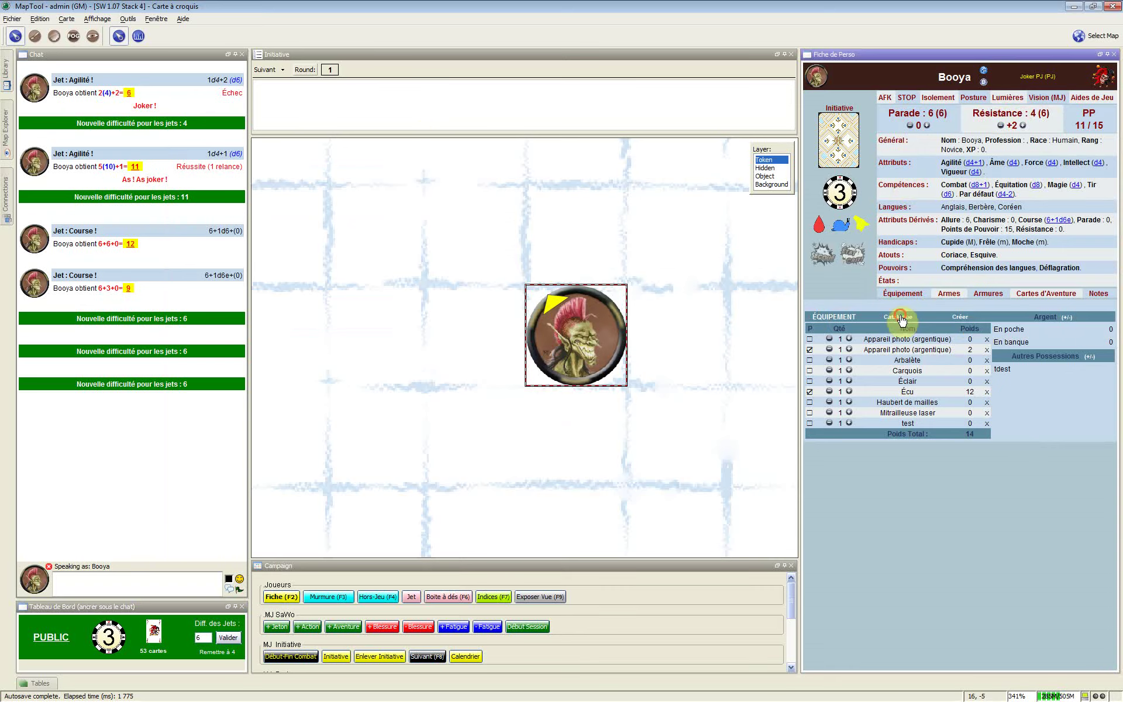
drag(355, 325, 455, 364)
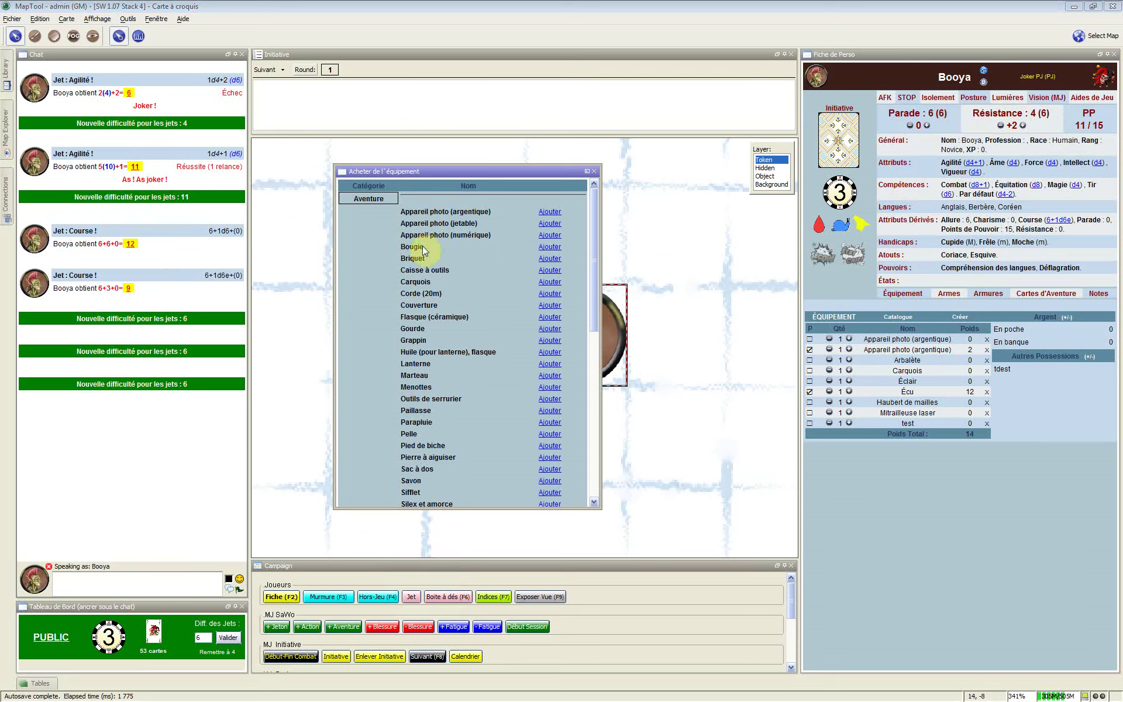
click(414, 271)
mouse_move(413, 259)
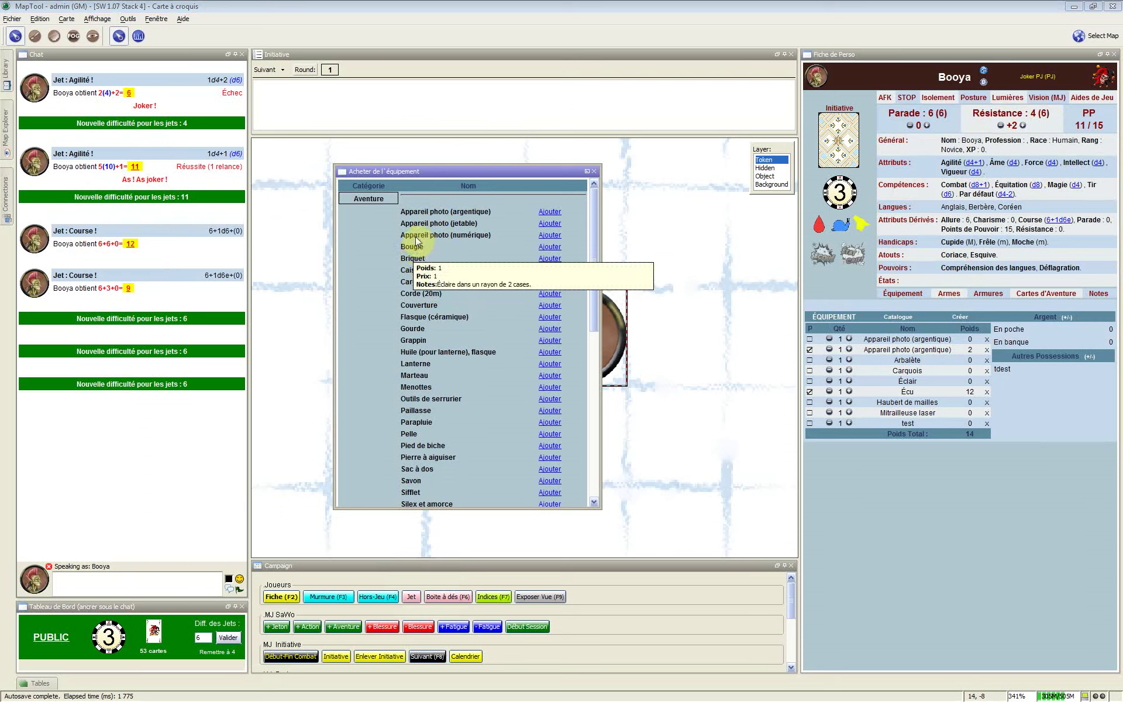
mouse_move(559, 234)
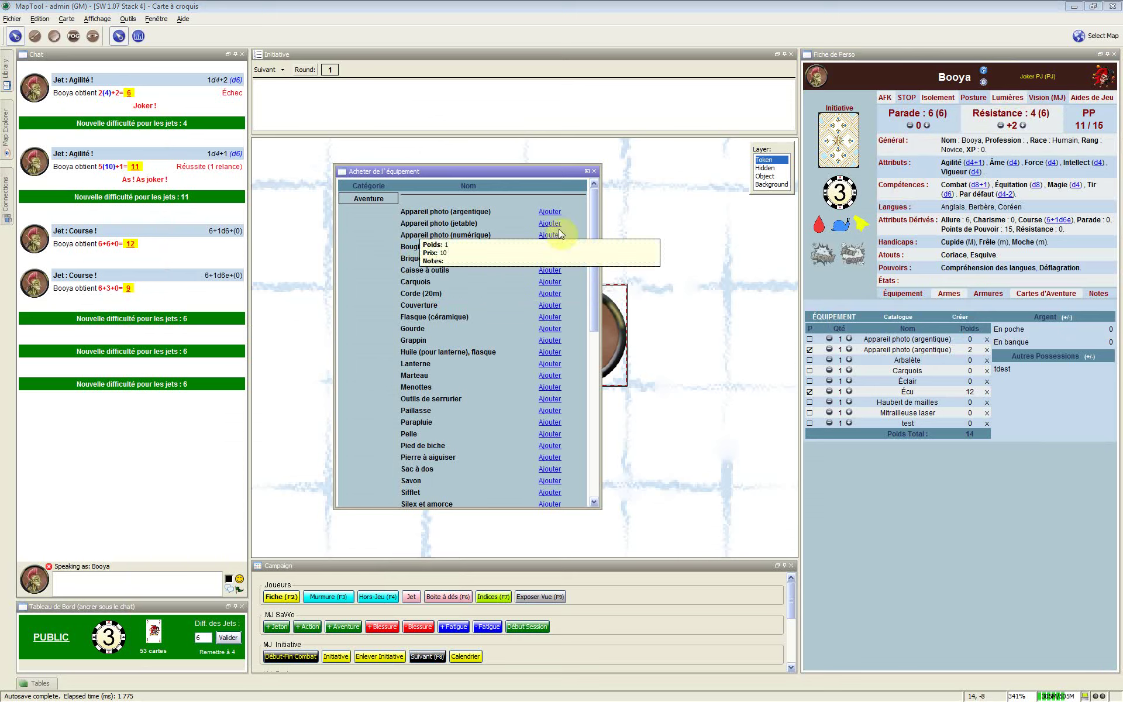
click(550, 212)
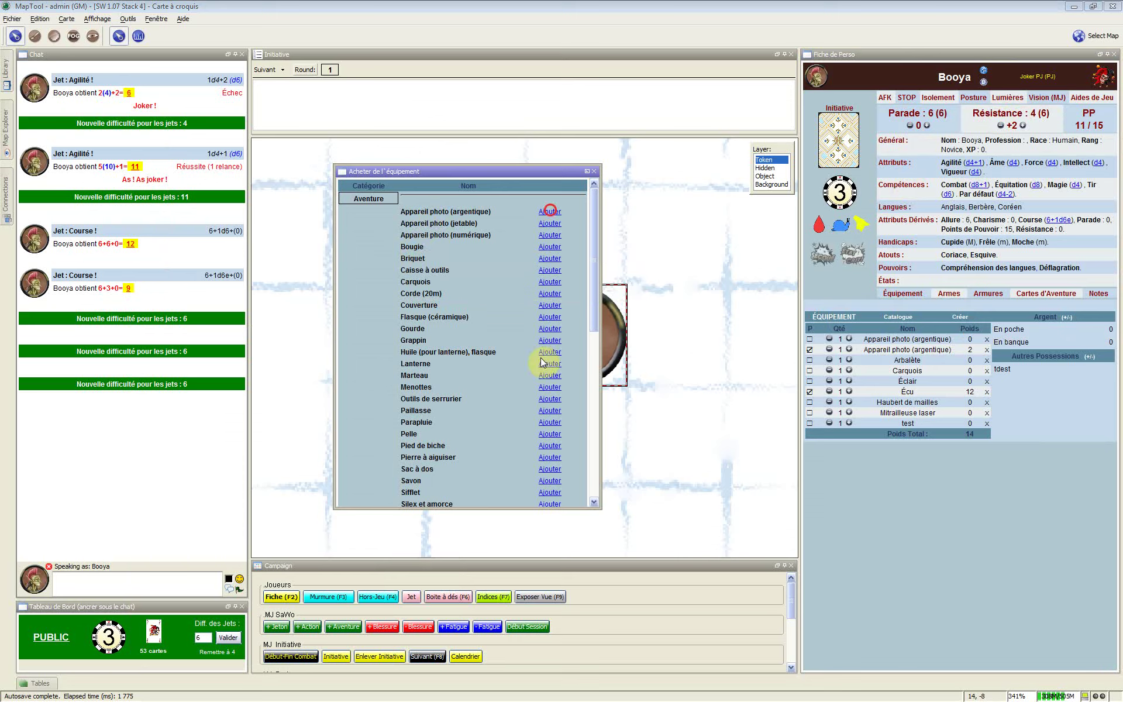
click(545, 350)
click(561, 321)
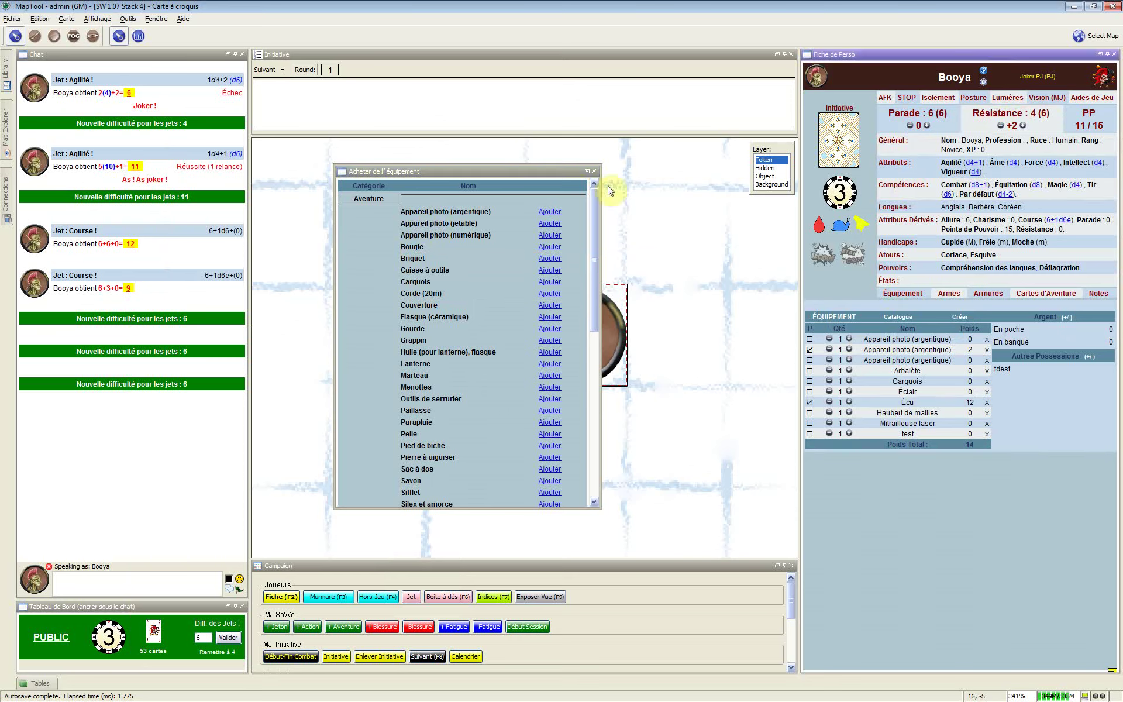
click(594, 171)
click(894, 320)
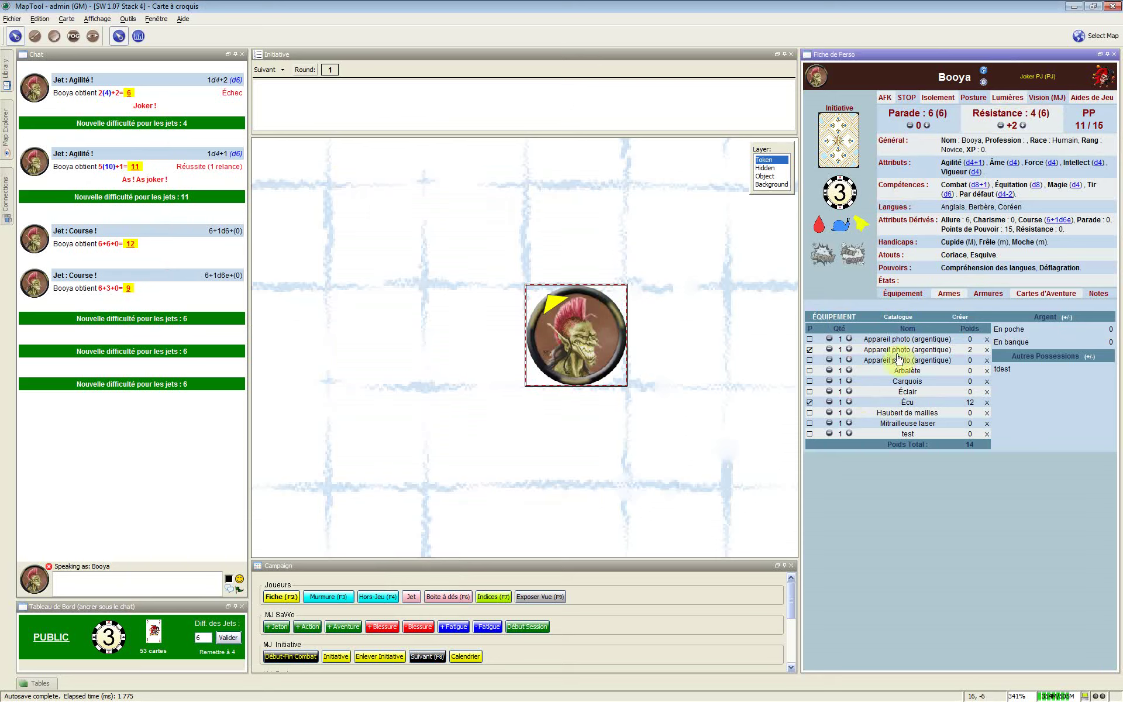
Step: Review the descriptions of the listed equipment and increase the first Appareil photo (argentique) quantity to 4
mouse_move(913, 366)
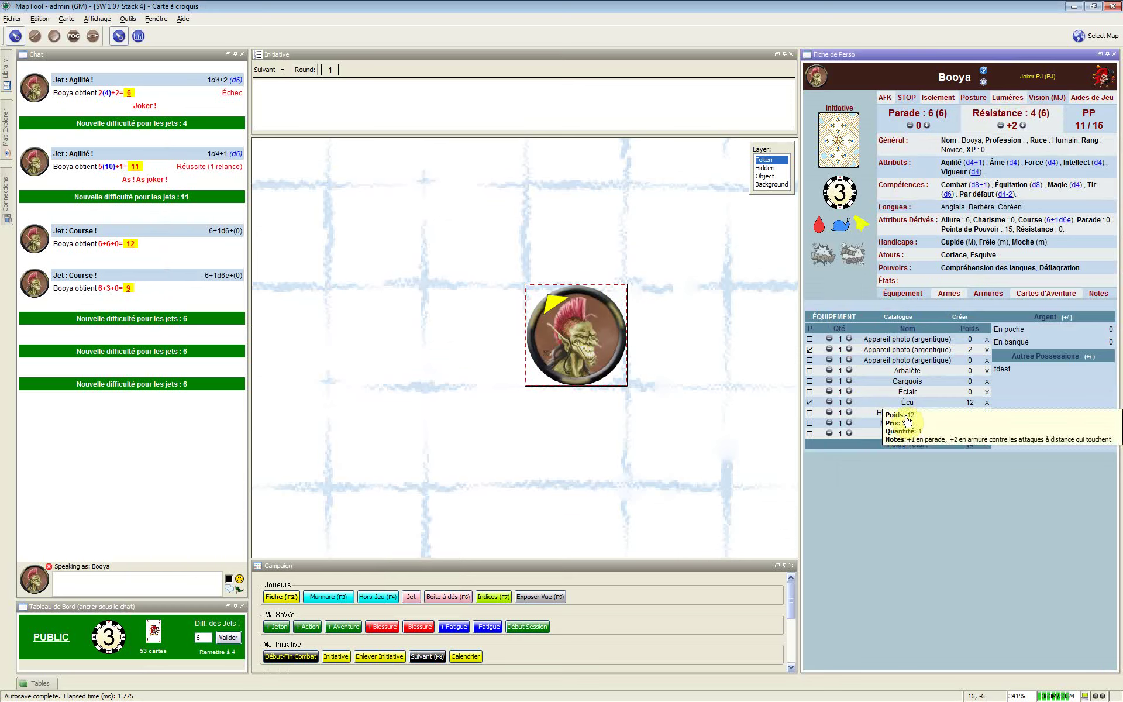
click(850, 339)
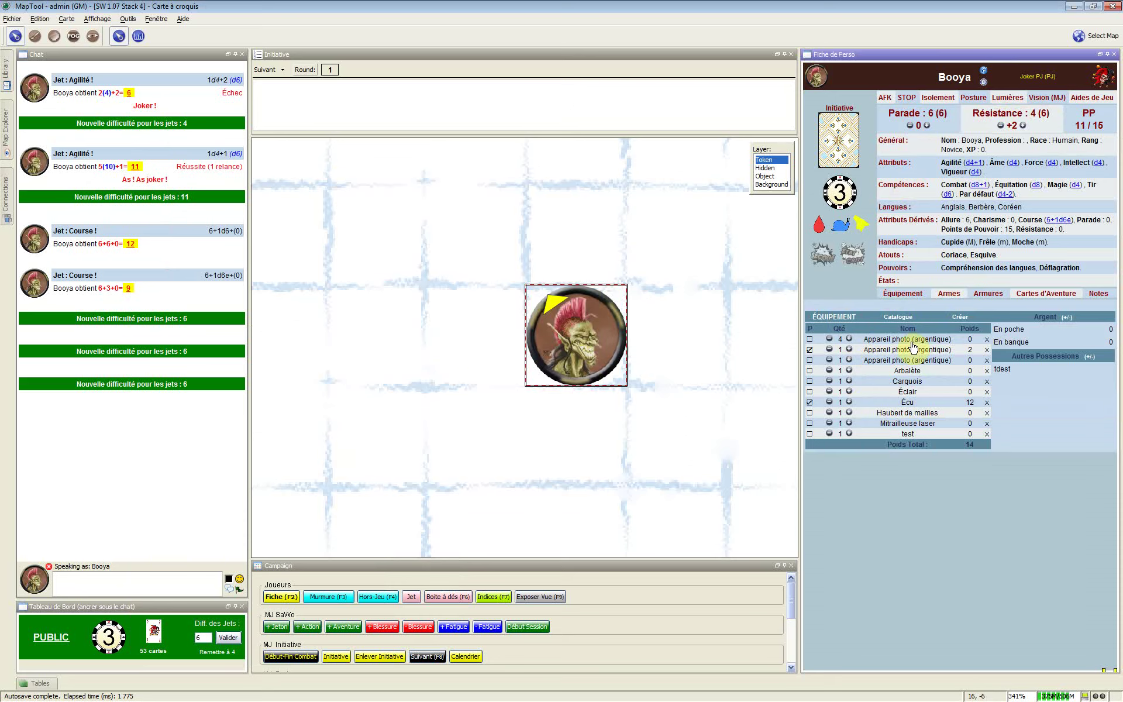
Step: Delete the two uncarried duplicate Appareil photo (argentique) entries and mark the remaining camera and the Écu as not carried
click(987, 342)
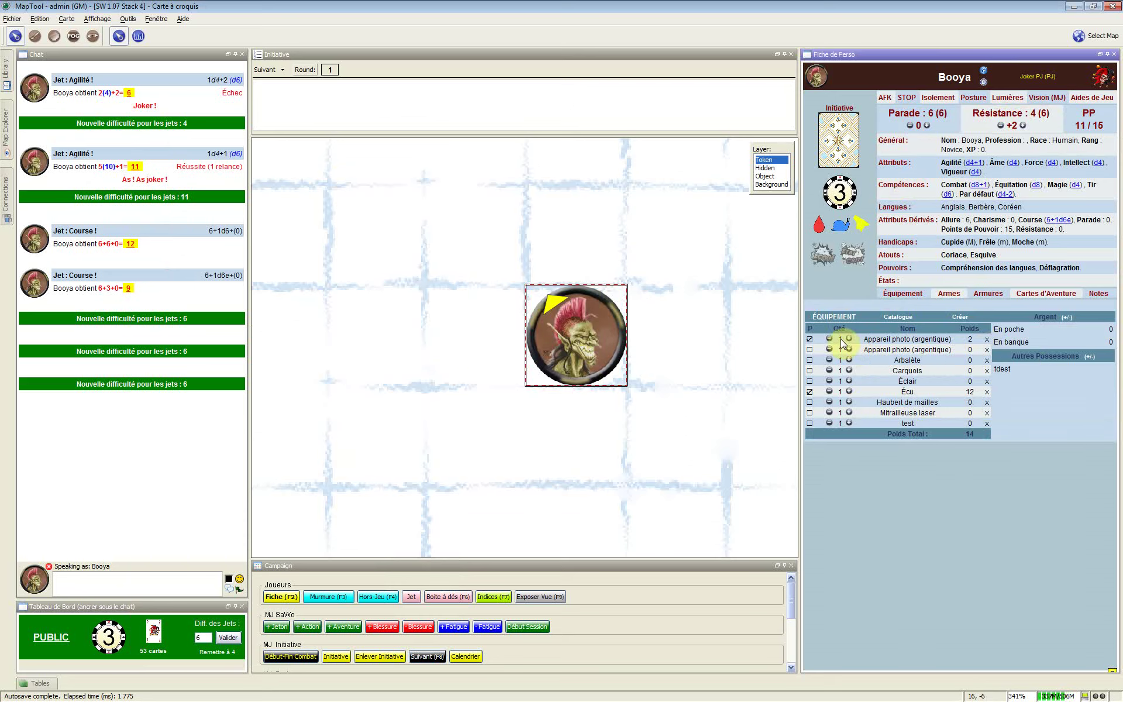
click(985, 350)
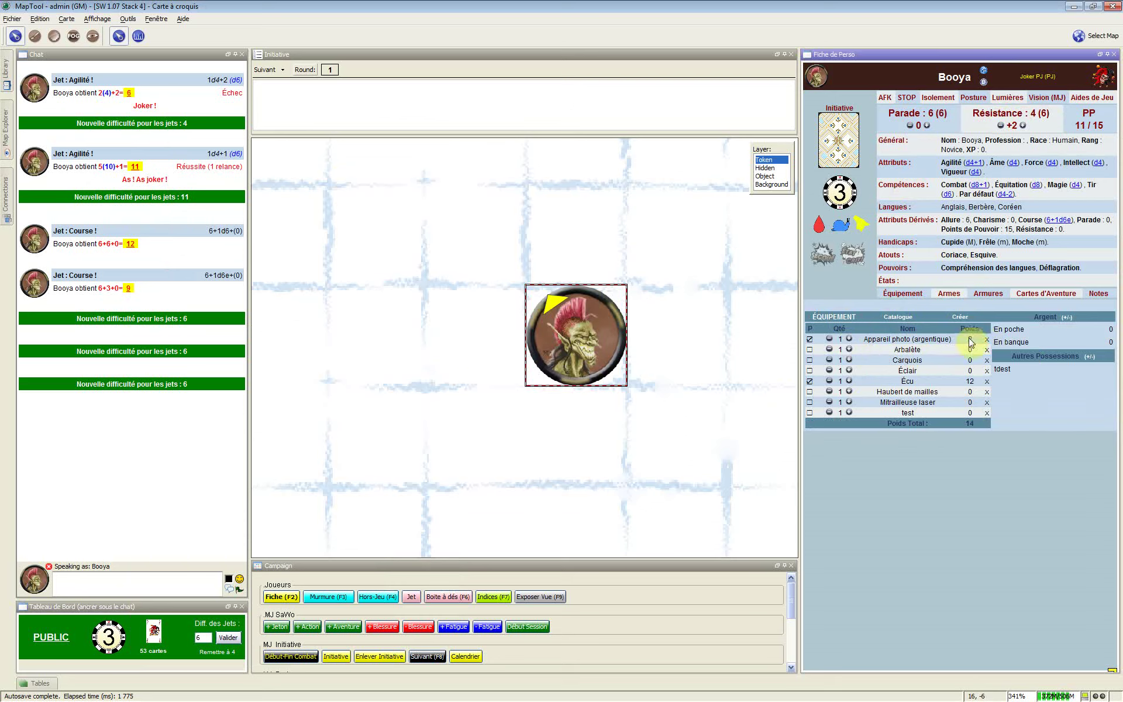
click(810, 340)
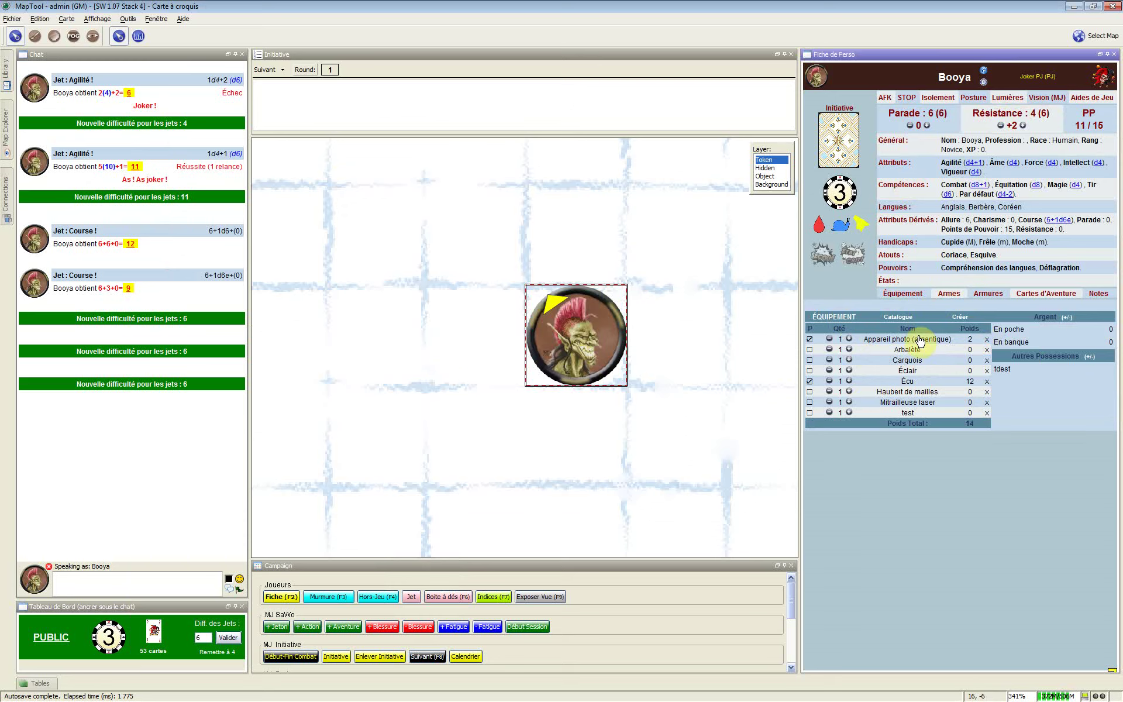
click(810, 340)
click(810, 338)
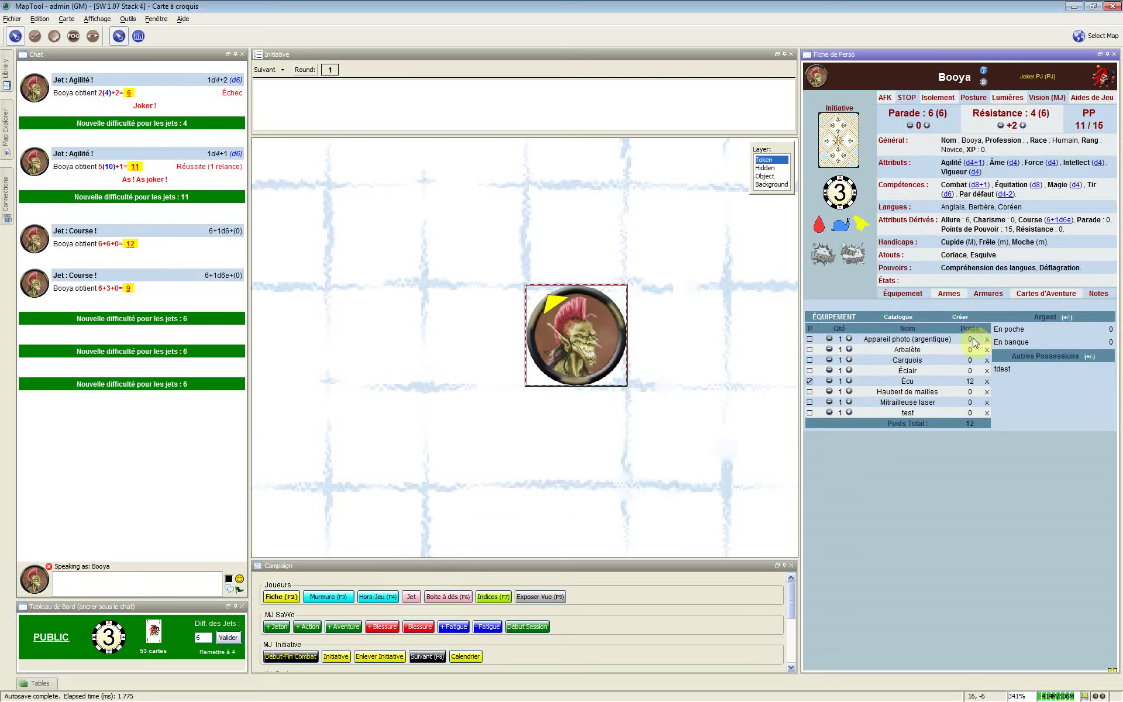
click(808, 384)
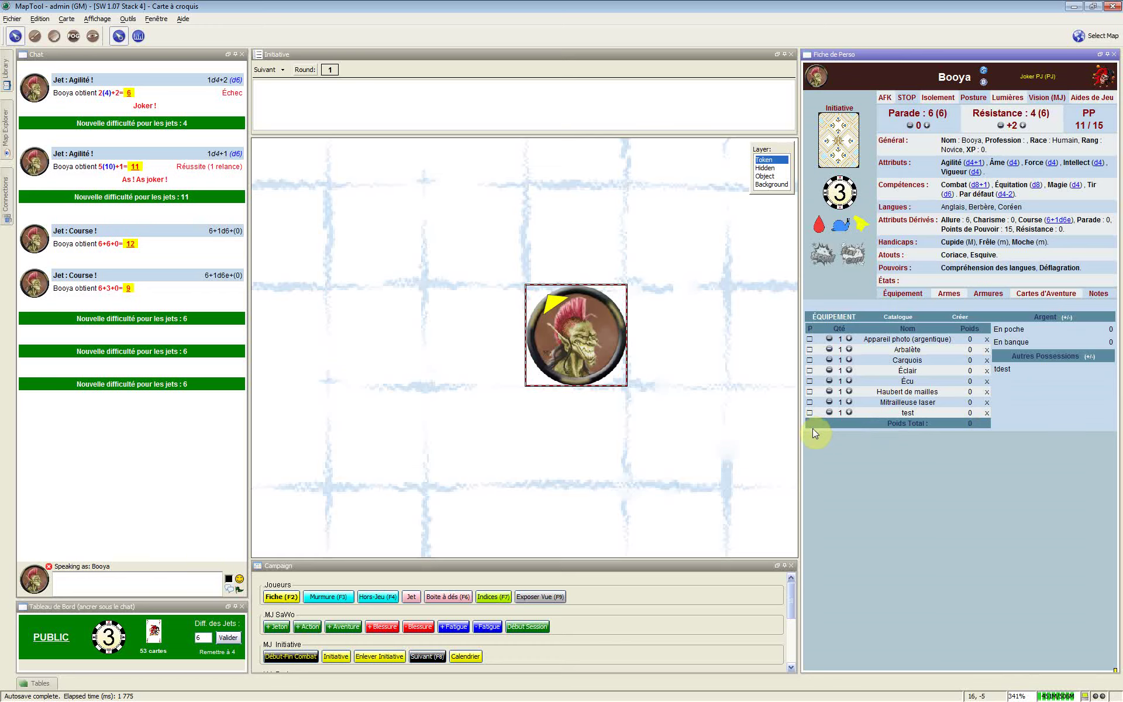
Step: Set the Écu's quantity to 5 and switch its carried status on and back off
click(849, 381)
click(849, 381)
click(849, 382)
click(848, 381)
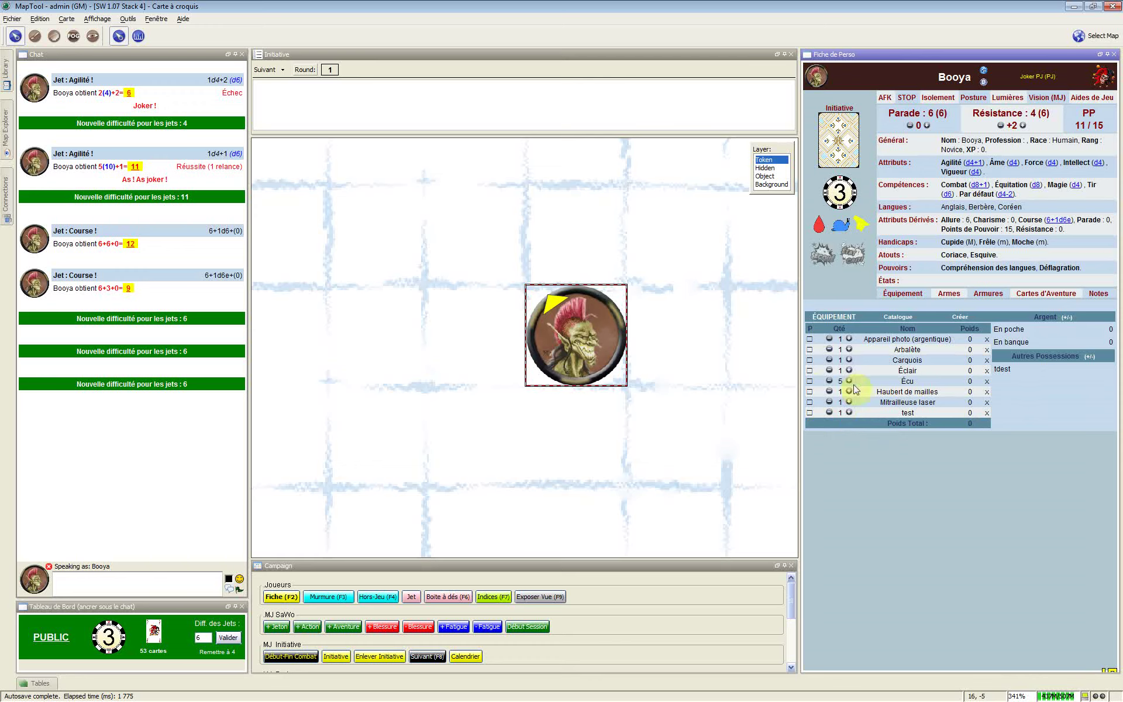
click(811, 381)
mouse_move(861, 233)
click(809, 380)
click(1067, 318)
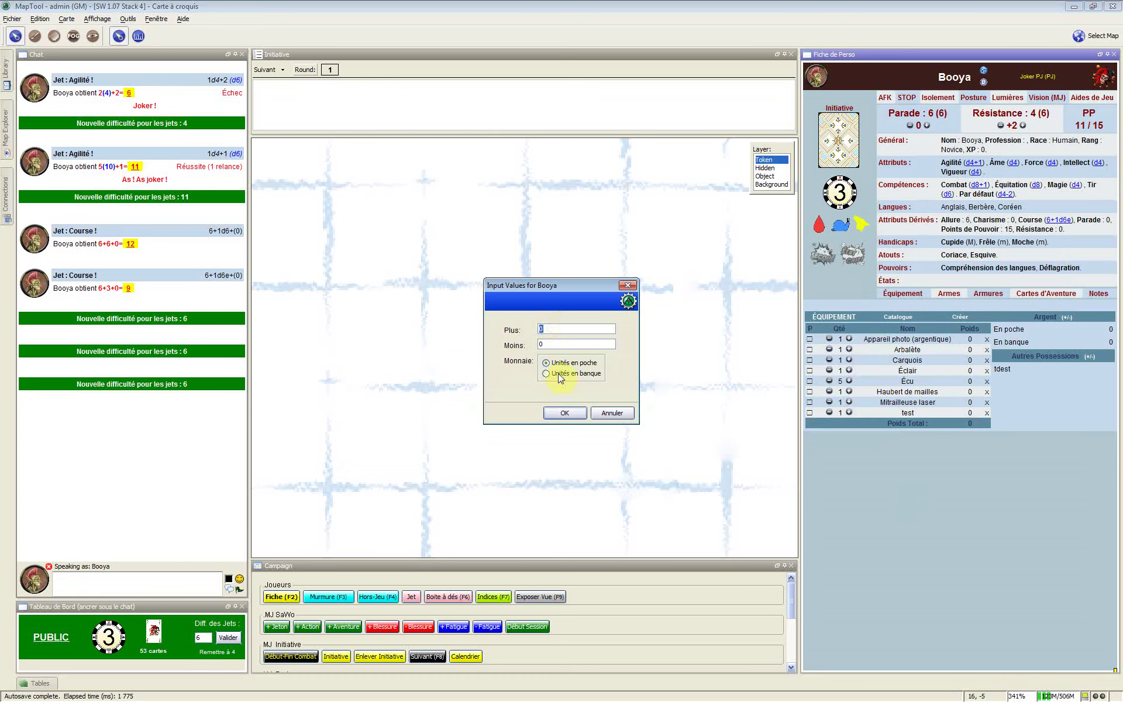
click(551, 327)
click(610, 414)
Step: Replace the text under Autres Possessions with "voiture de luxe"
click(1089, 357)
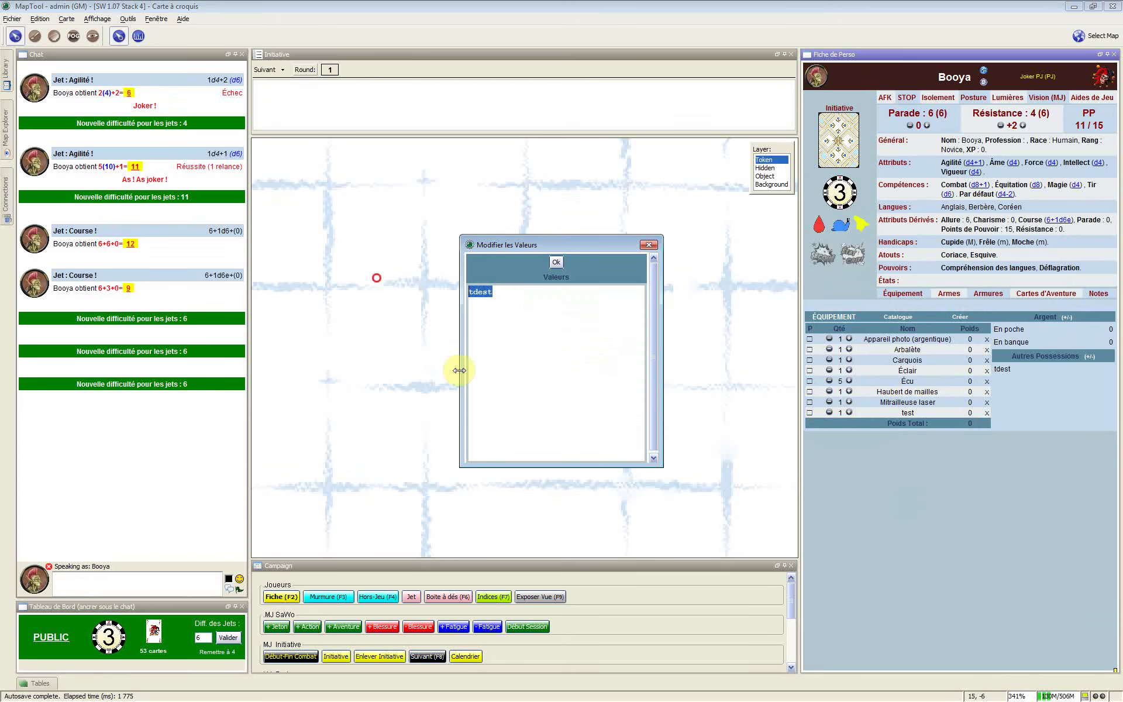
text(voiture de luxe)
click(557, 261)
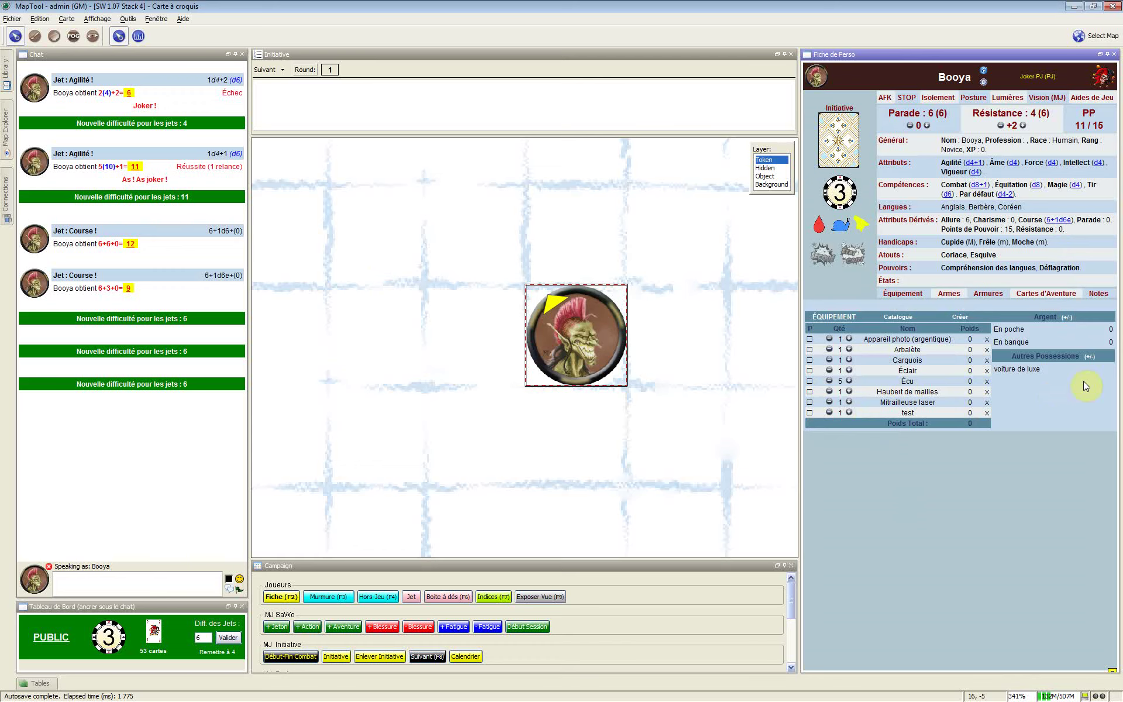
Step: Collapse the equipment section, show the character's weapons, and widen the character sheet so each weapon fits on one line
click(905, 298)
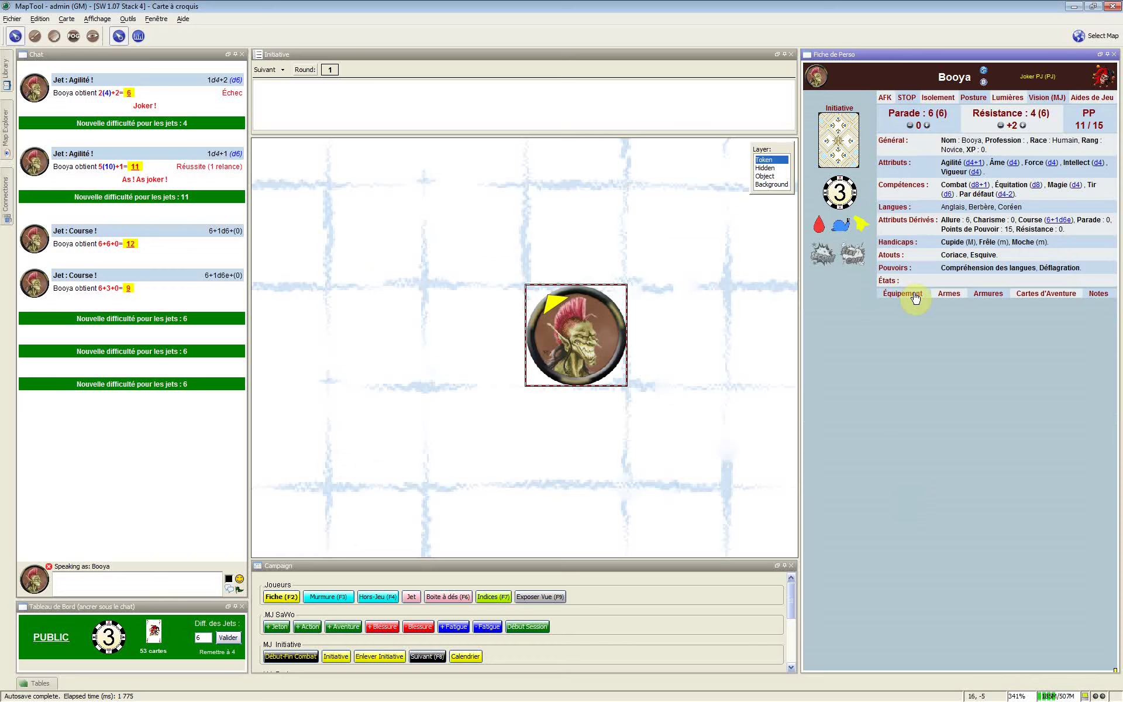
click(949, 295)
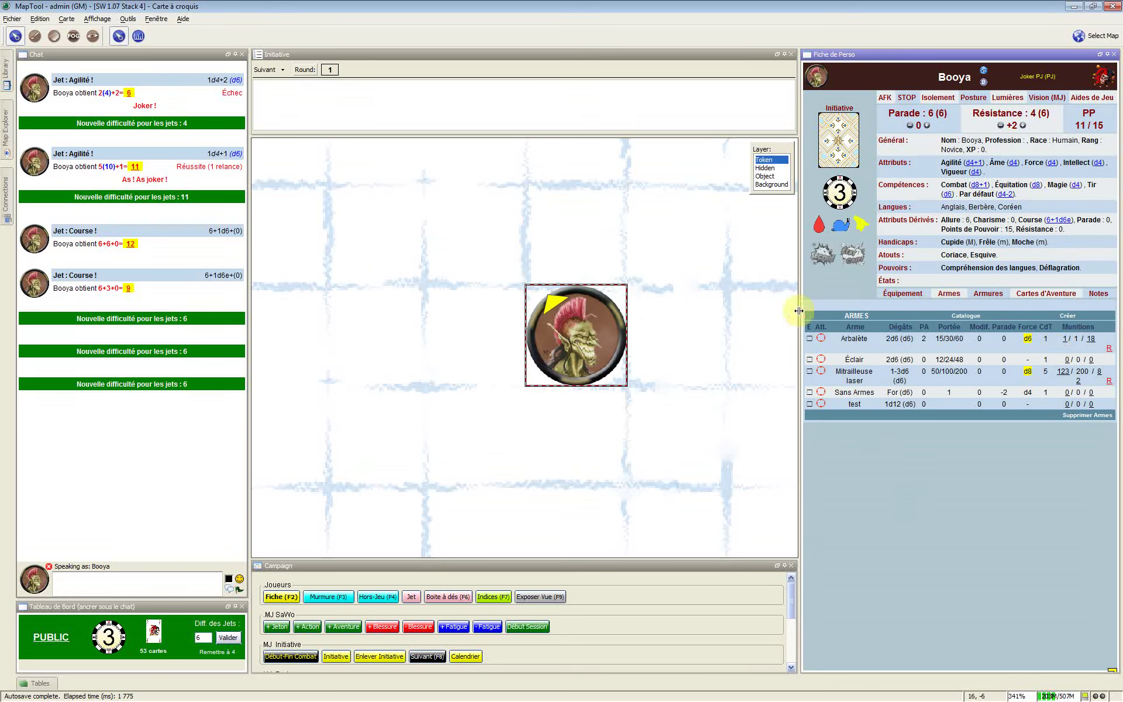
drag(798, 311, 780, 310)
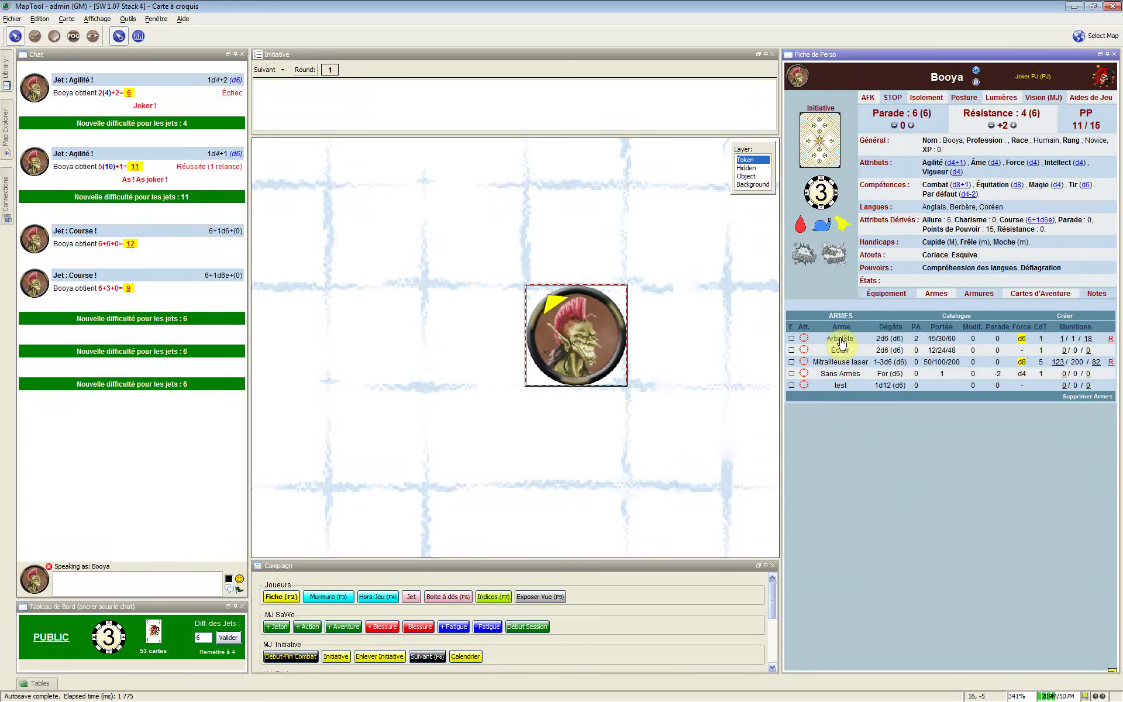
Step: Switch the equipped status of Sans Armes on and off in the weapons table, leaving it equipped
mouse_move(843, 343)
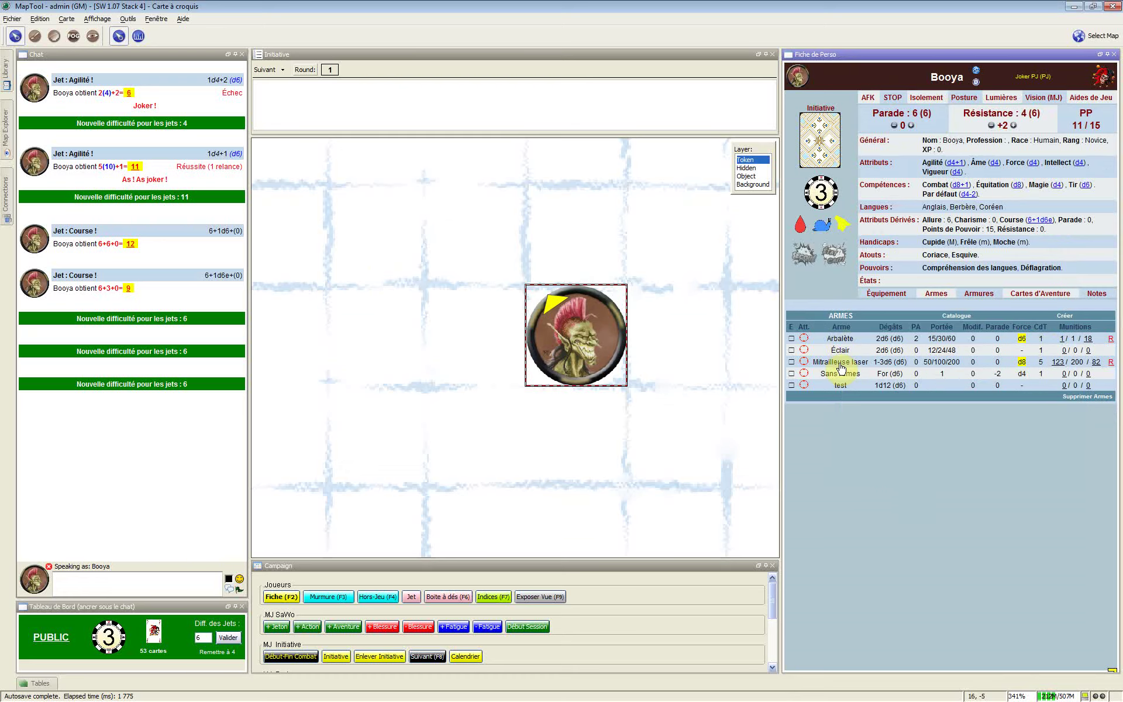
mouse_move(840, 391)
click(791, 374)
click(791, 374)
click(793, 377)
click(792, 374)
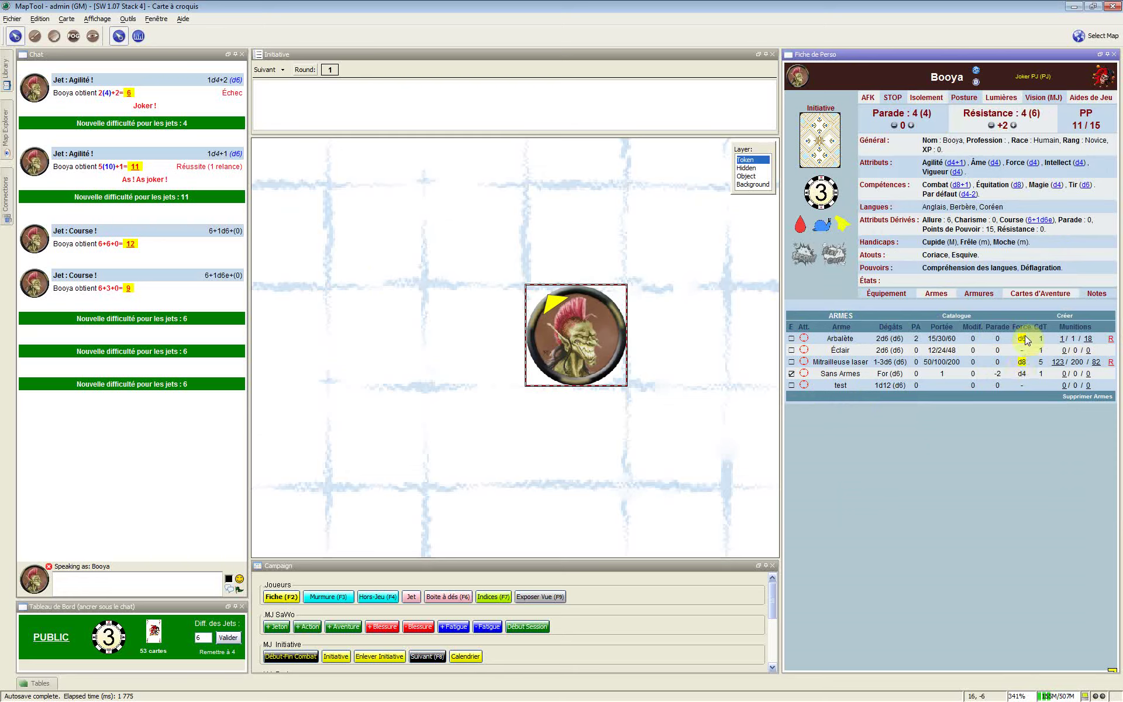
mouse_move(1025, 340)
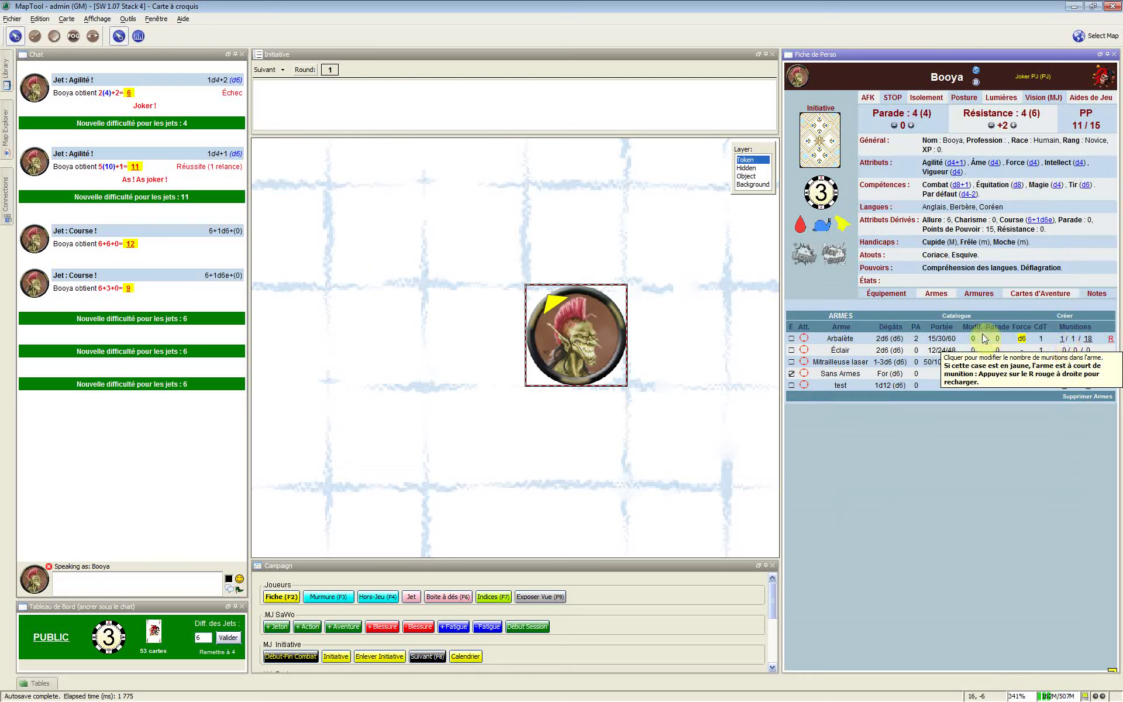
click(1062, 341)
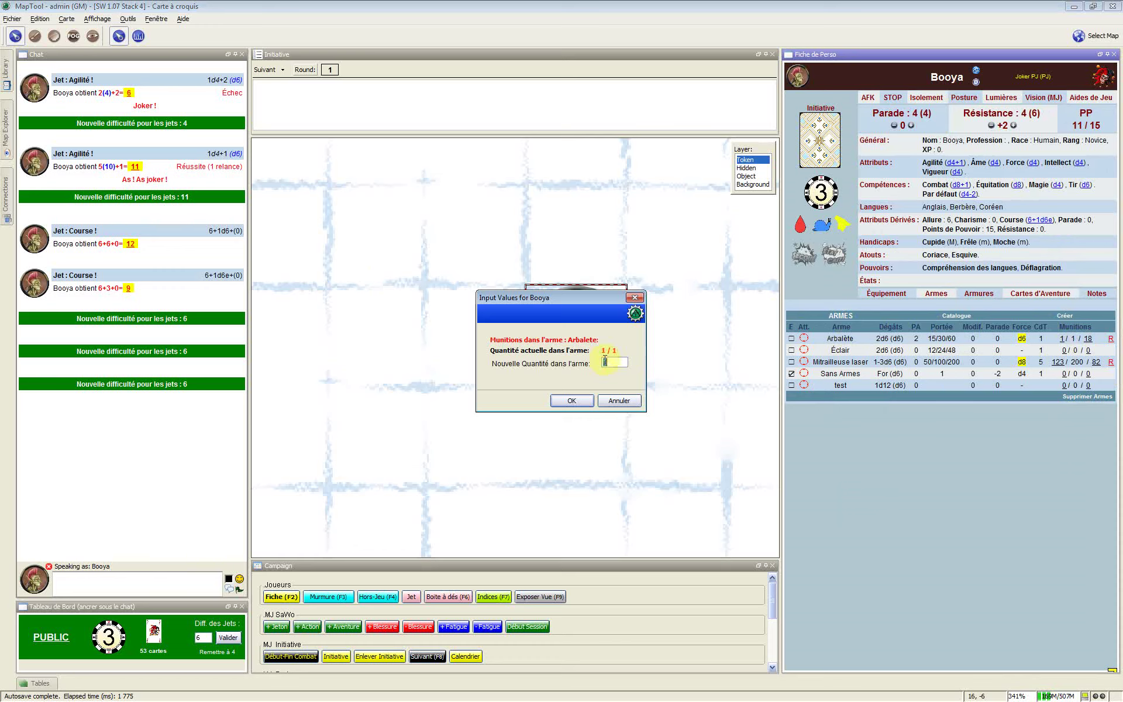
click(625, 405)
click(618, 367)
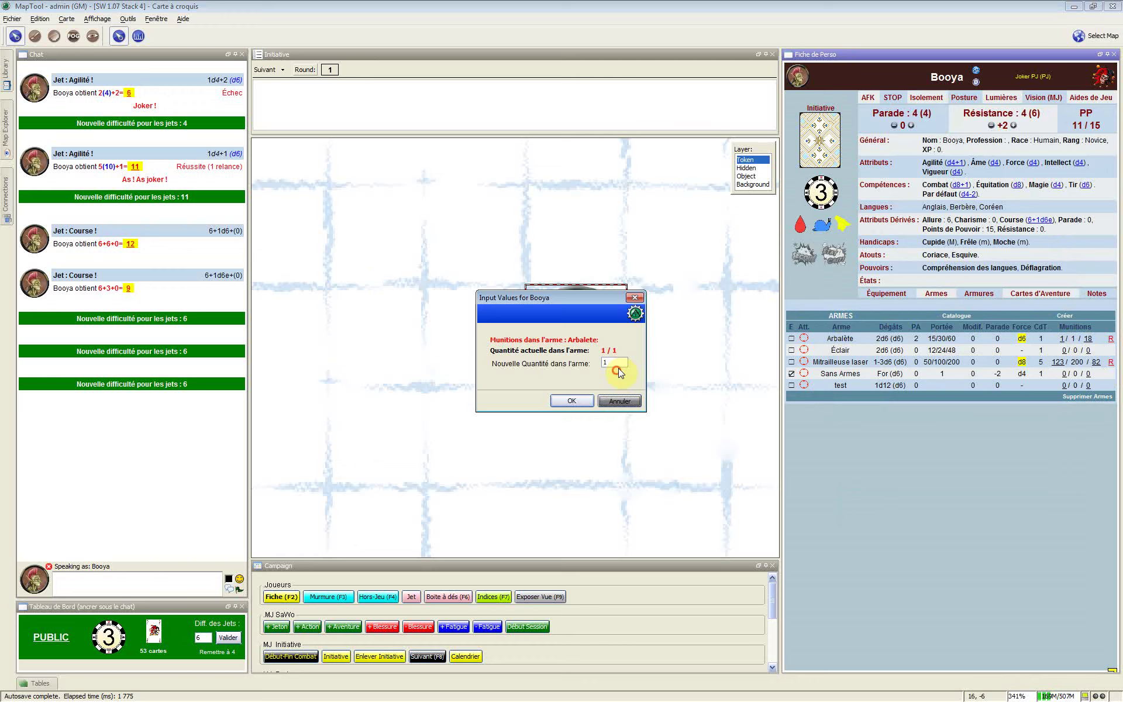
click(626, 403)
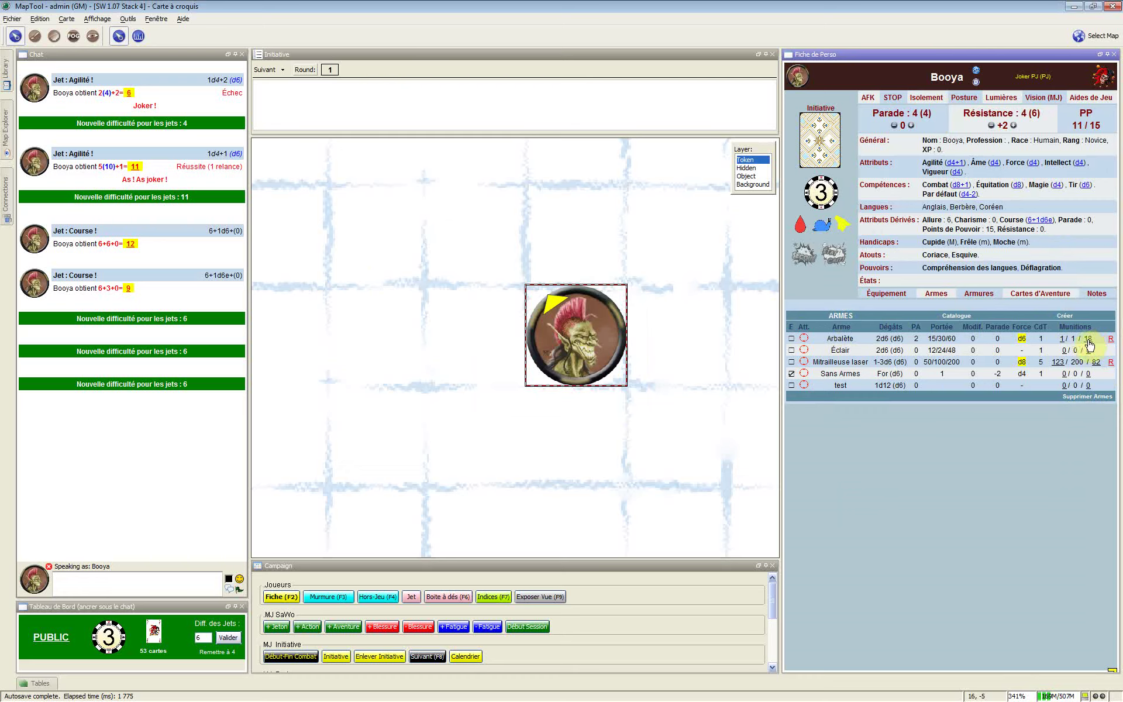
Step: Set the ammunition carried for the Arbalète to 25
click(1088, 340)
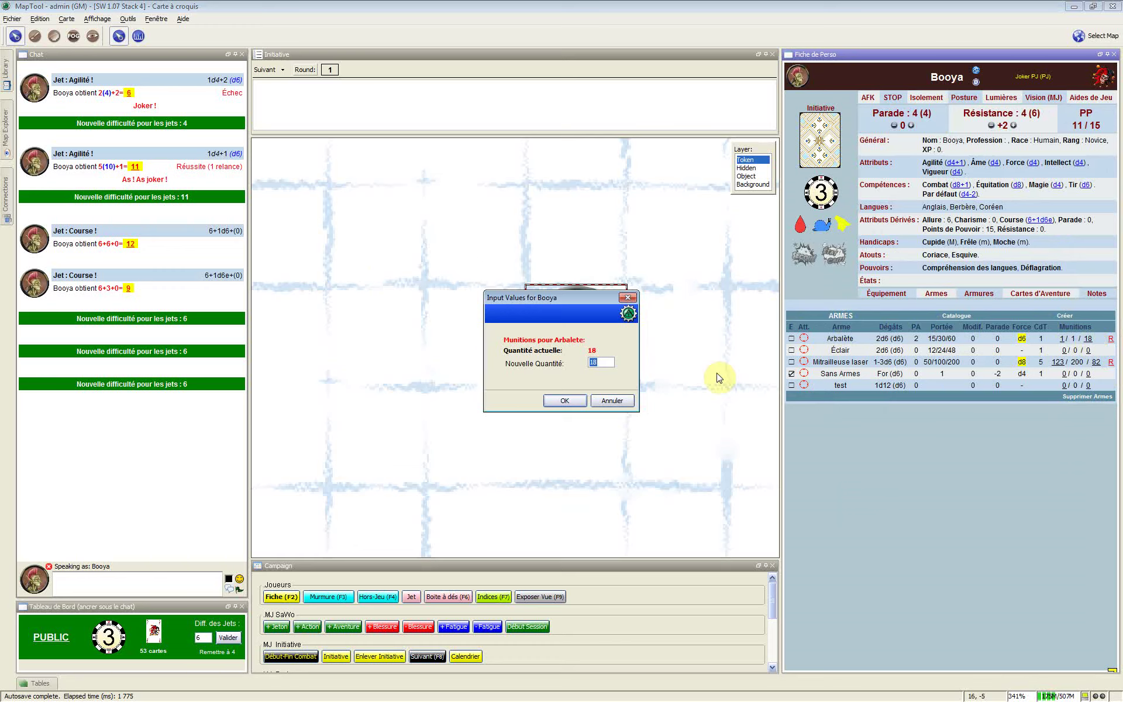
click(601, 364)
click(565, 365)
text(25)
click(562, 401)
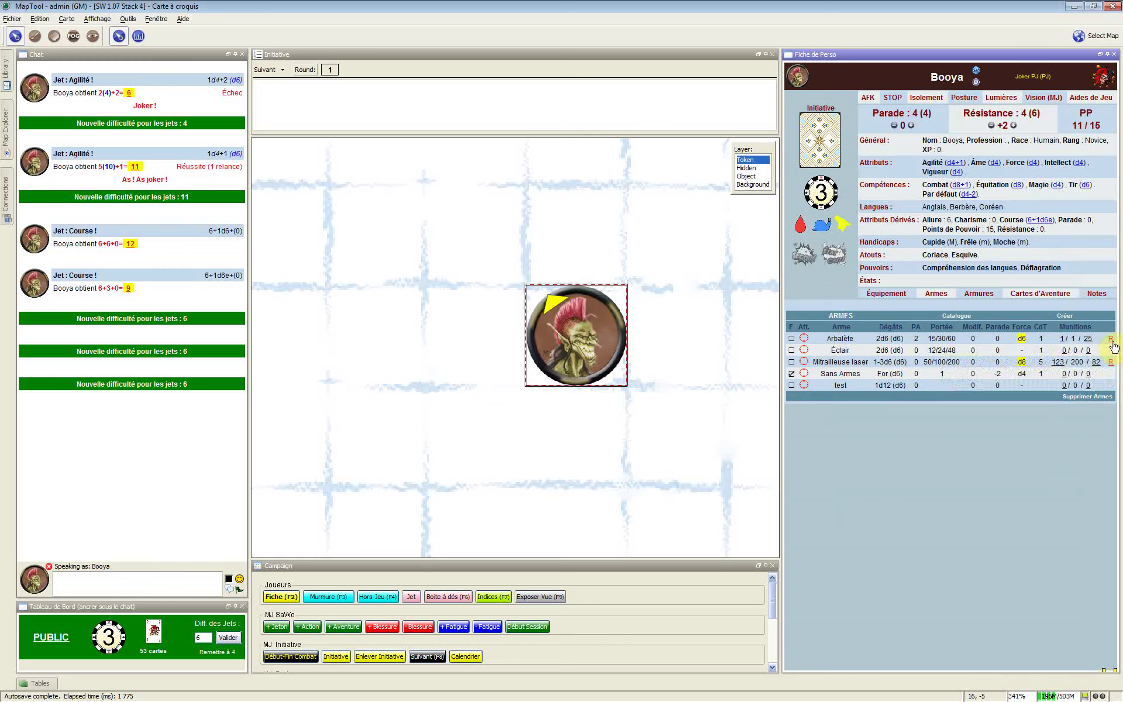
Step: Set the ammunition loaded in the Arbalète to 0
click(1061, 341)
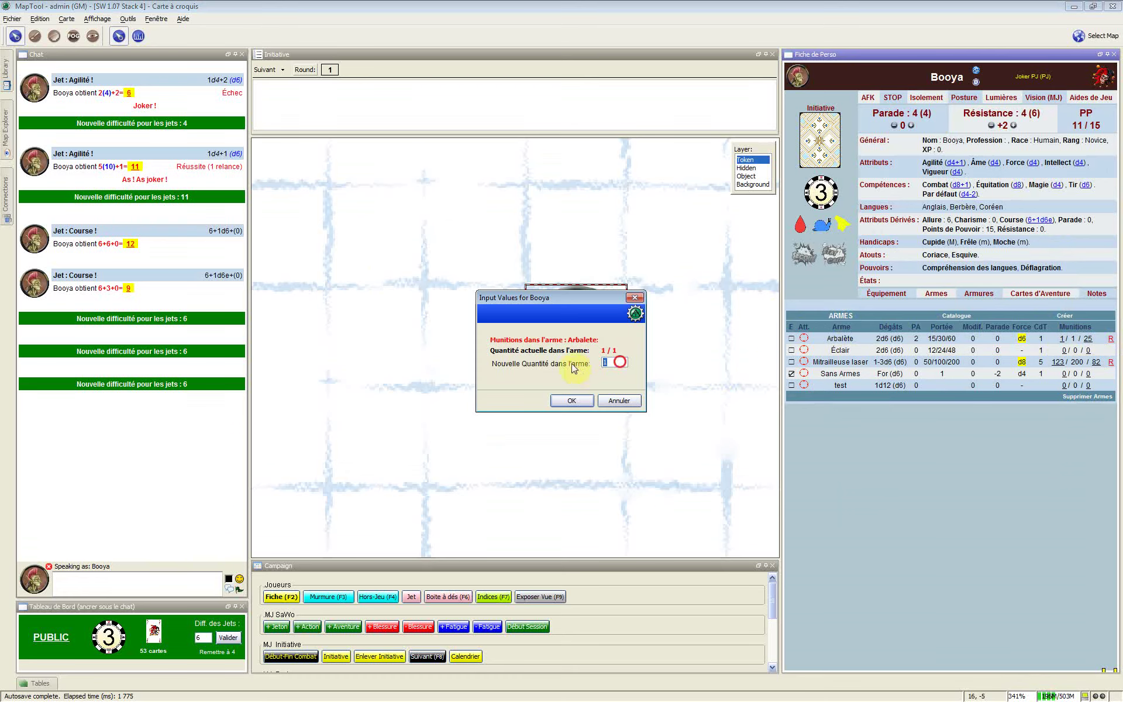
text(0)
click(581, 398)
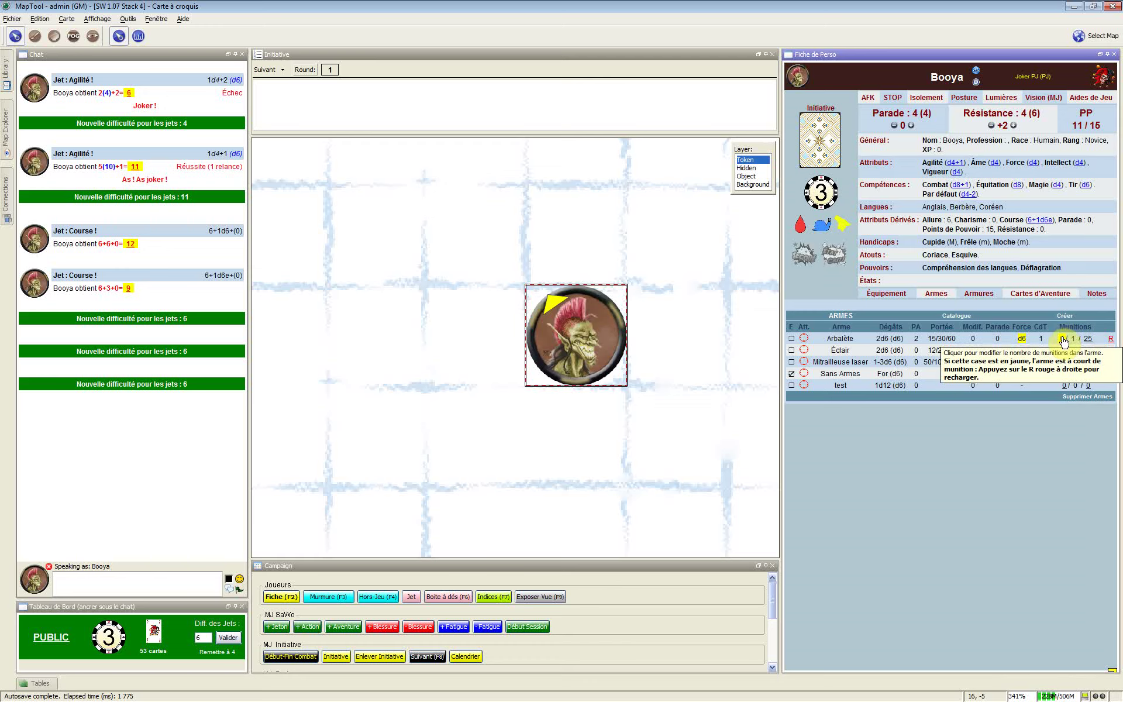
Step: Reload the Arbalète from its carried ammunition and clear the reload state marker from Booya
click(1110, 340)
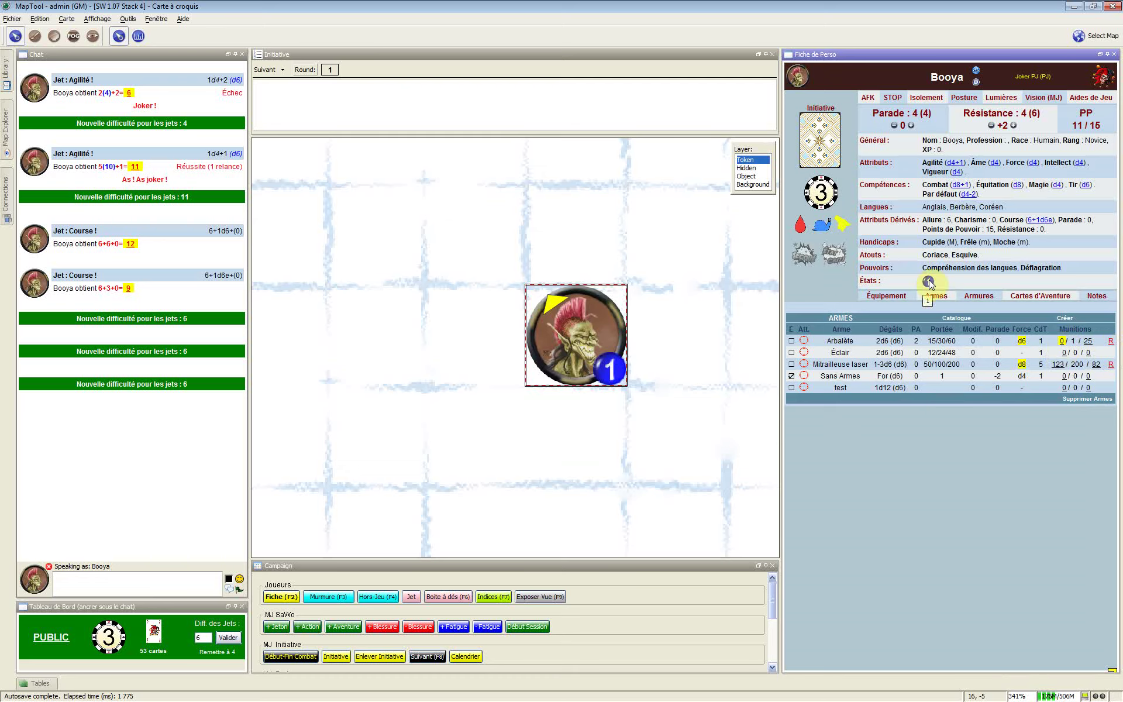
click(1111, 344)
click(1111, 344)
click(932, 283)
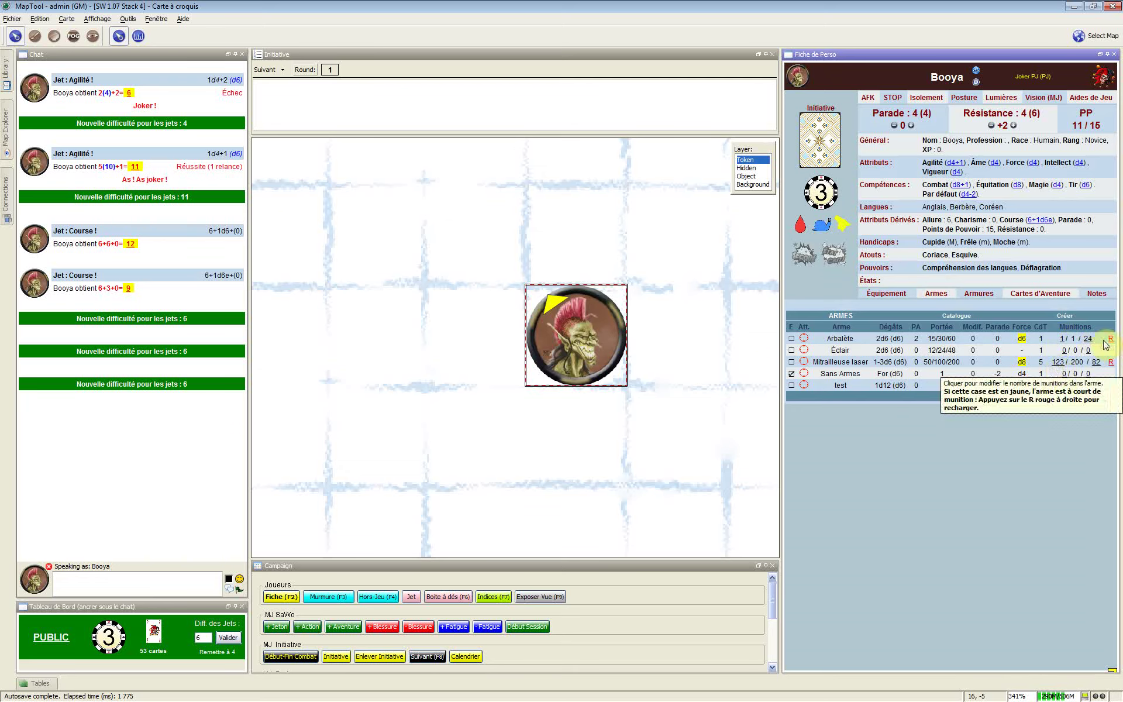
Step: Add 2 rounds to the ammunition loaded in the Mitrailleuse laser by entering 123+2
click(1058, 364)
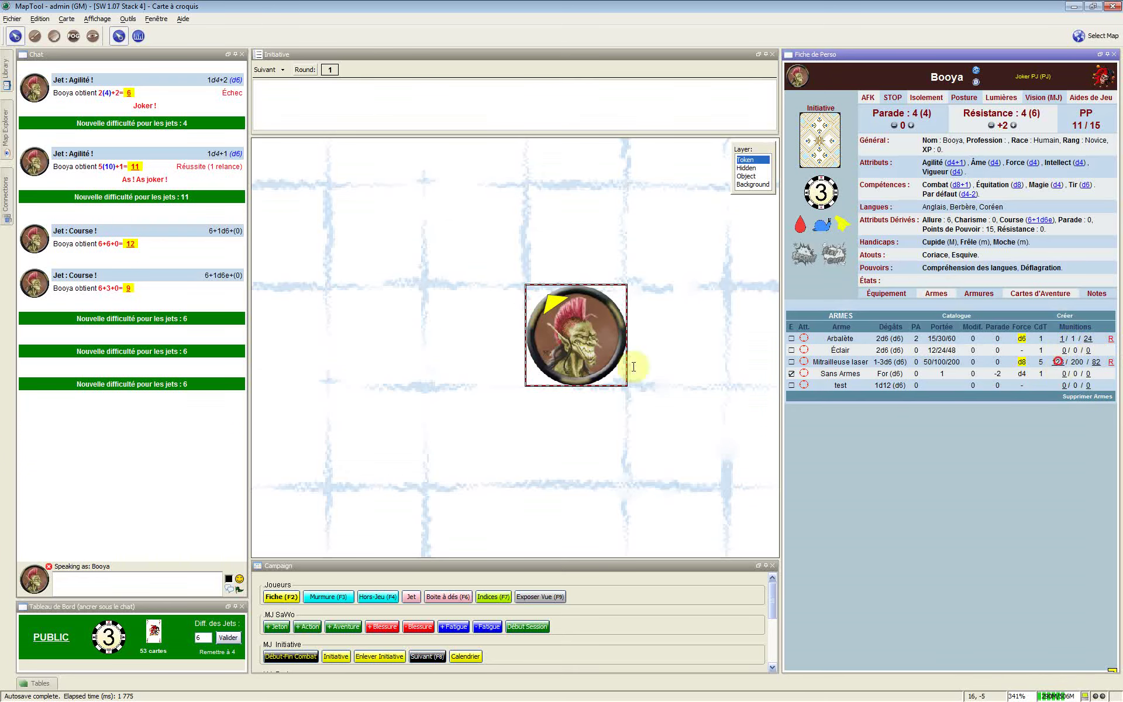
text(+)
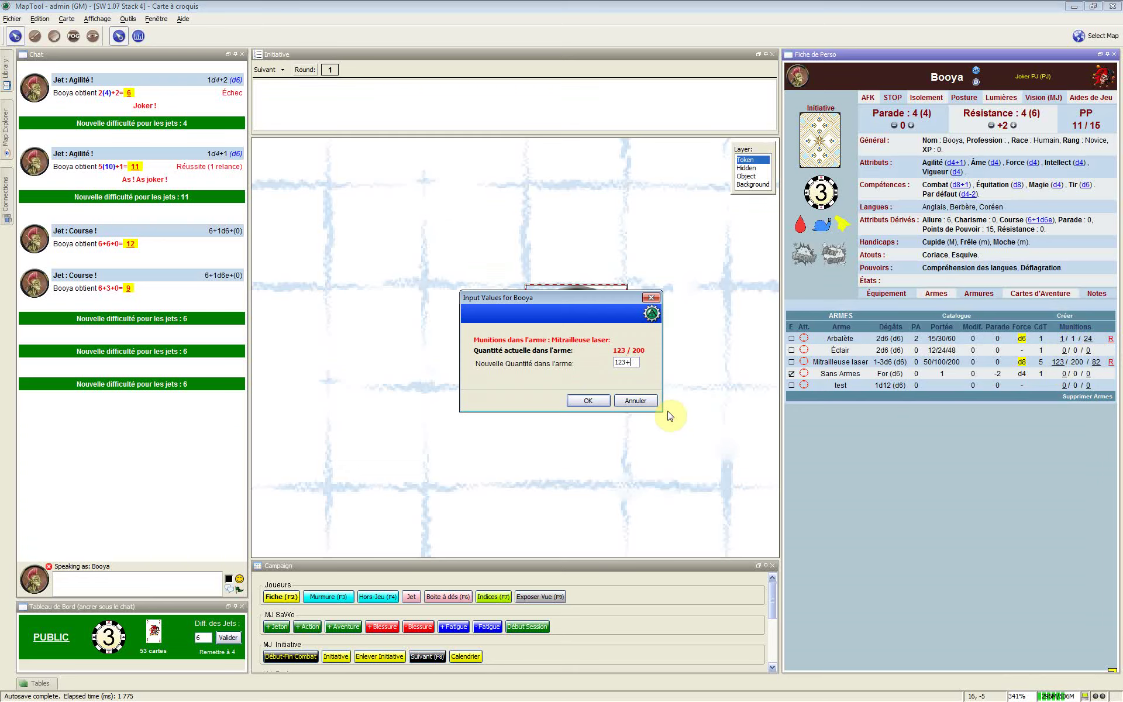
text(2)
click(597, 401)
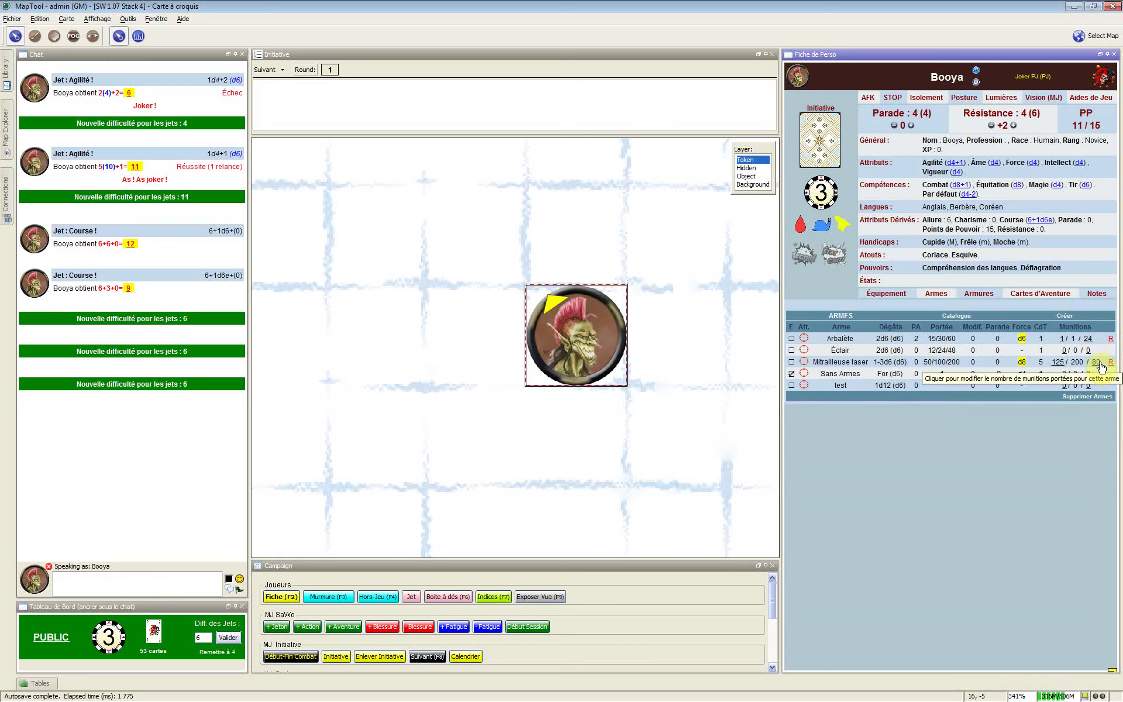
Step: Switch the equipped status of Sans Armes and Éclair on and off, leaving both weapons unequipped
mouse_move(921, 368)
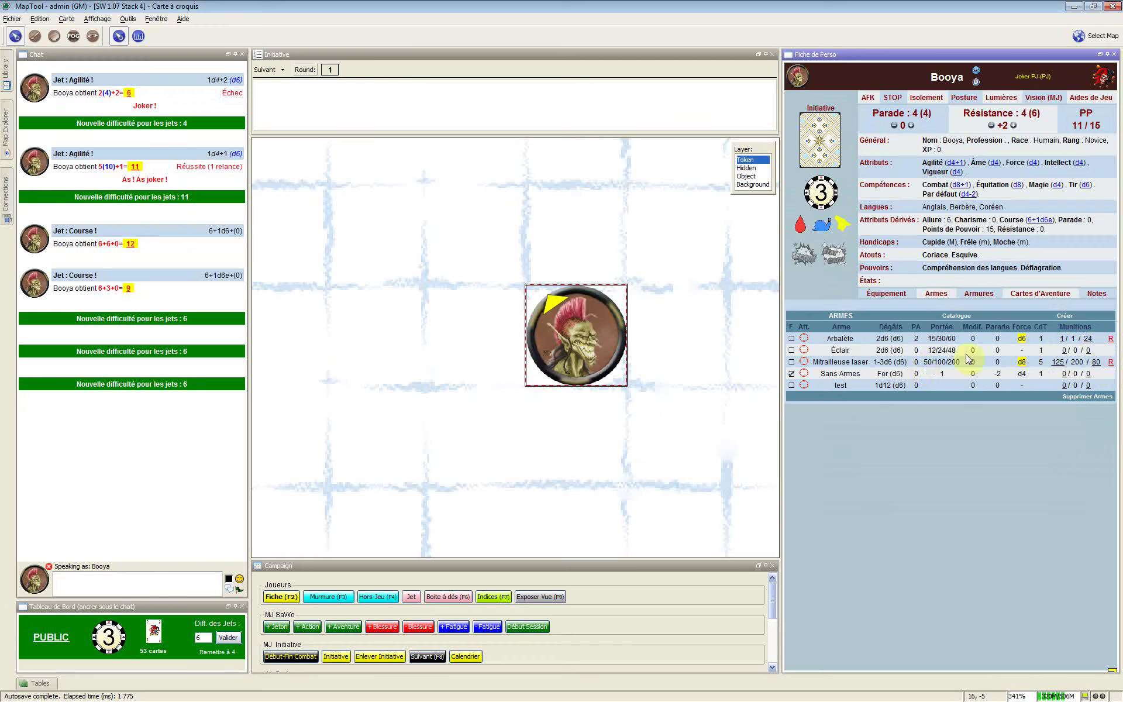
click(792, 374)
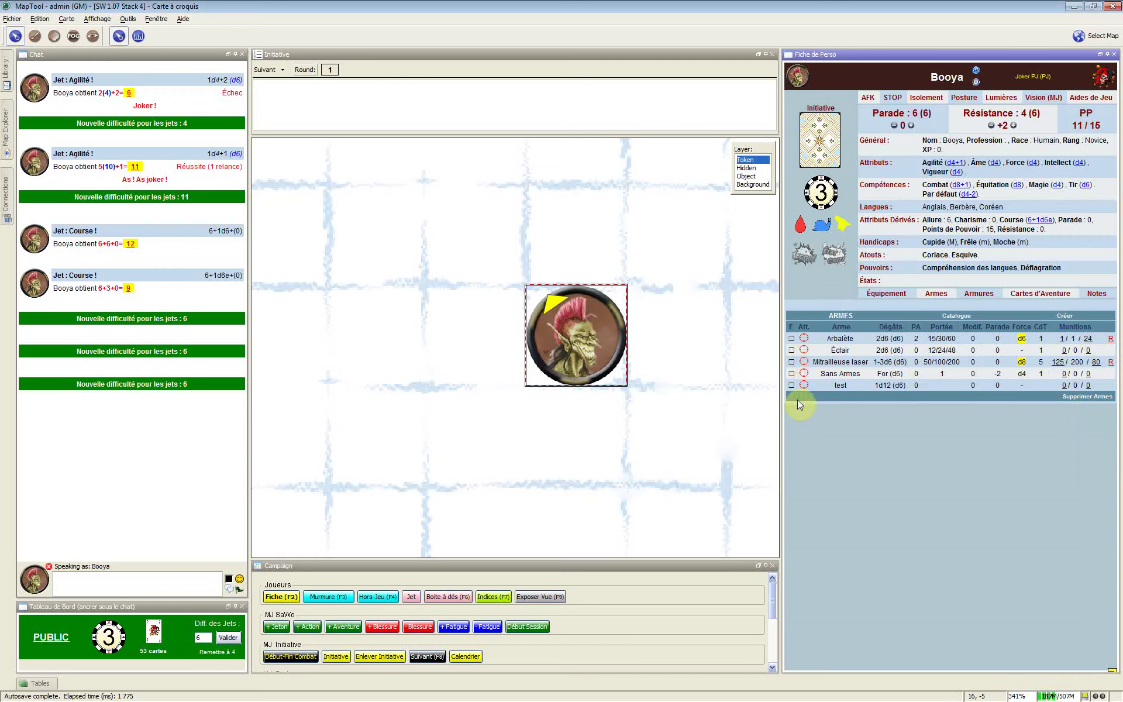
click(792, 374)
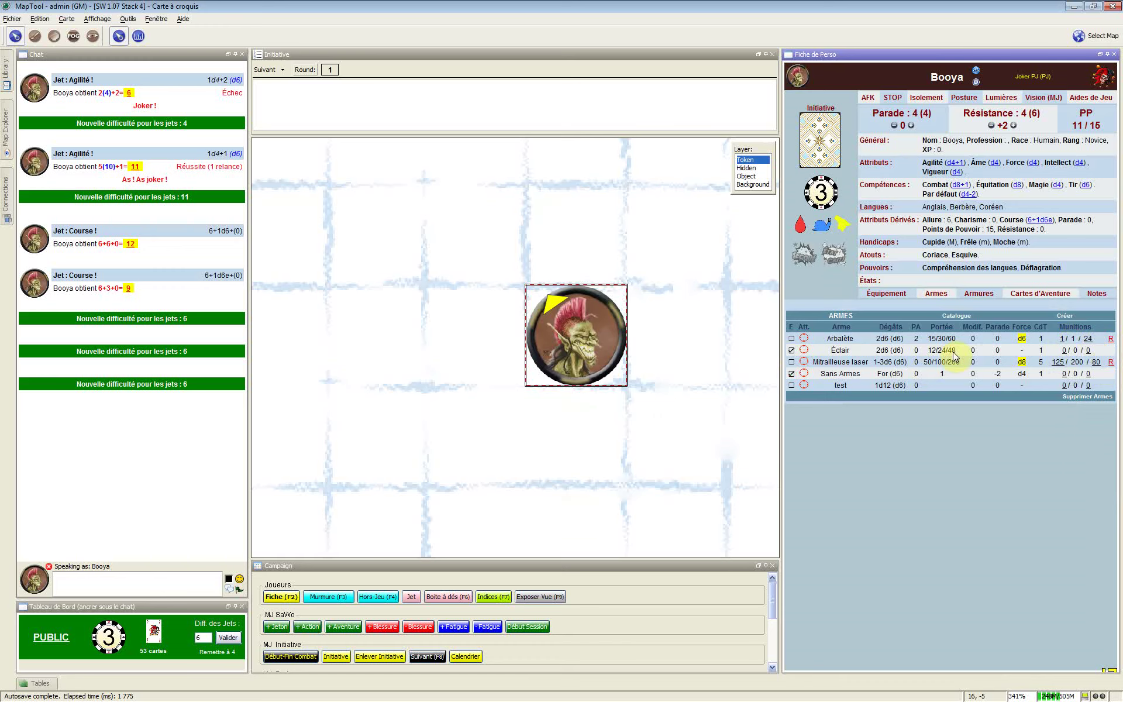
click(792, 376)
click(792, 351)
click(791, 350)
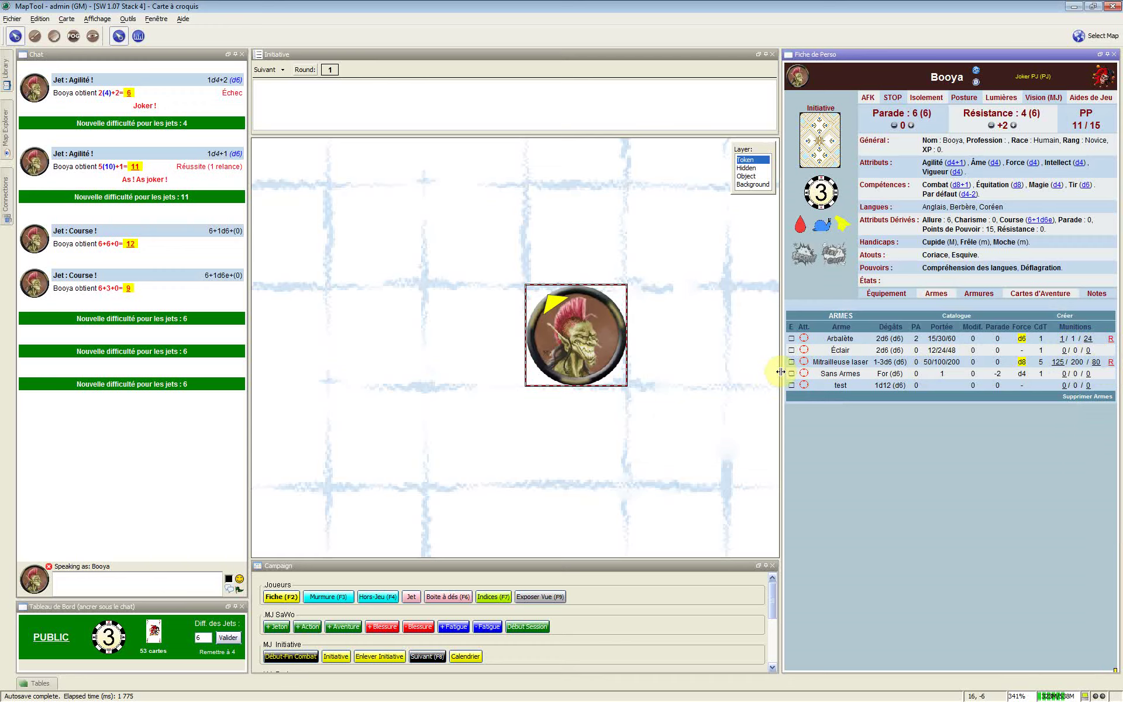
Step: Roll the Arbalète's damage publicly with the Relance (+d6) option enabled and a Bonus/Malus of 0
click(886, 342)
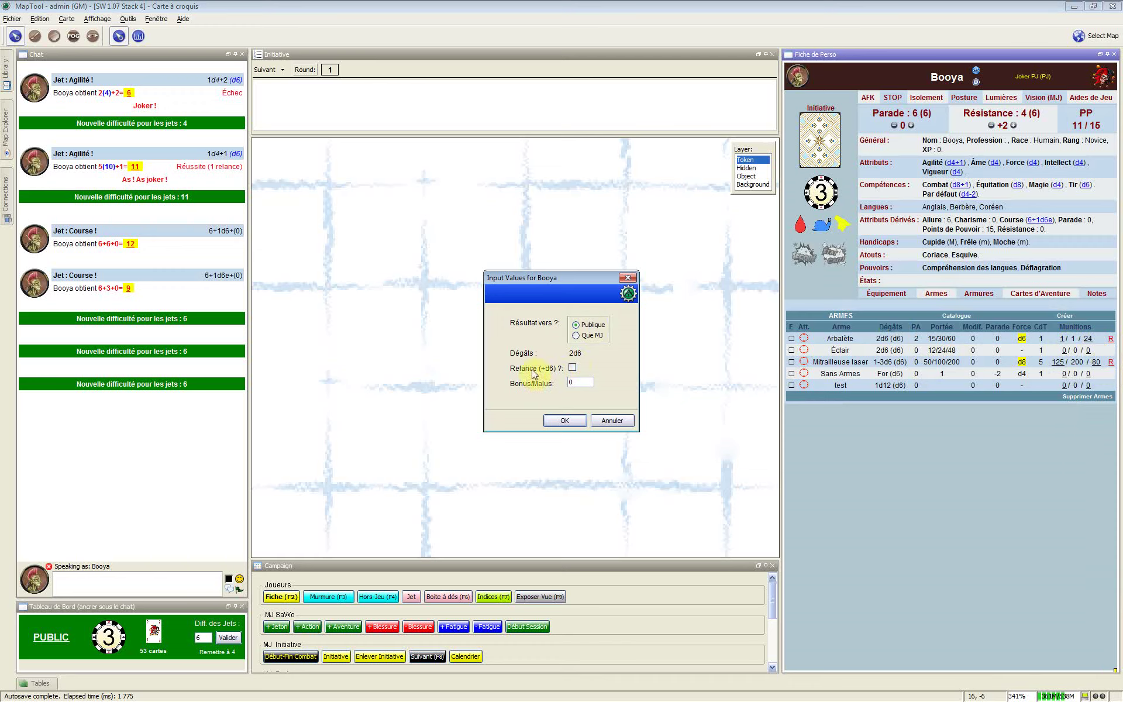
click(572, 368)
click(584, 381)
double_click(591, 384)
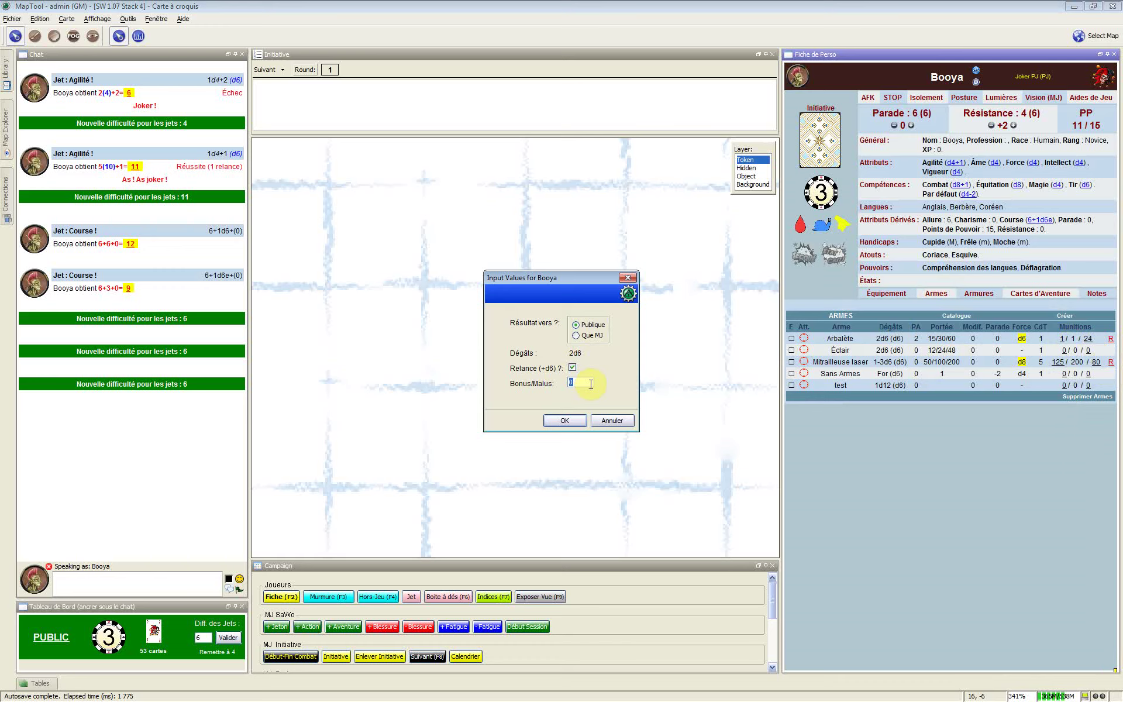
click(569, 420)
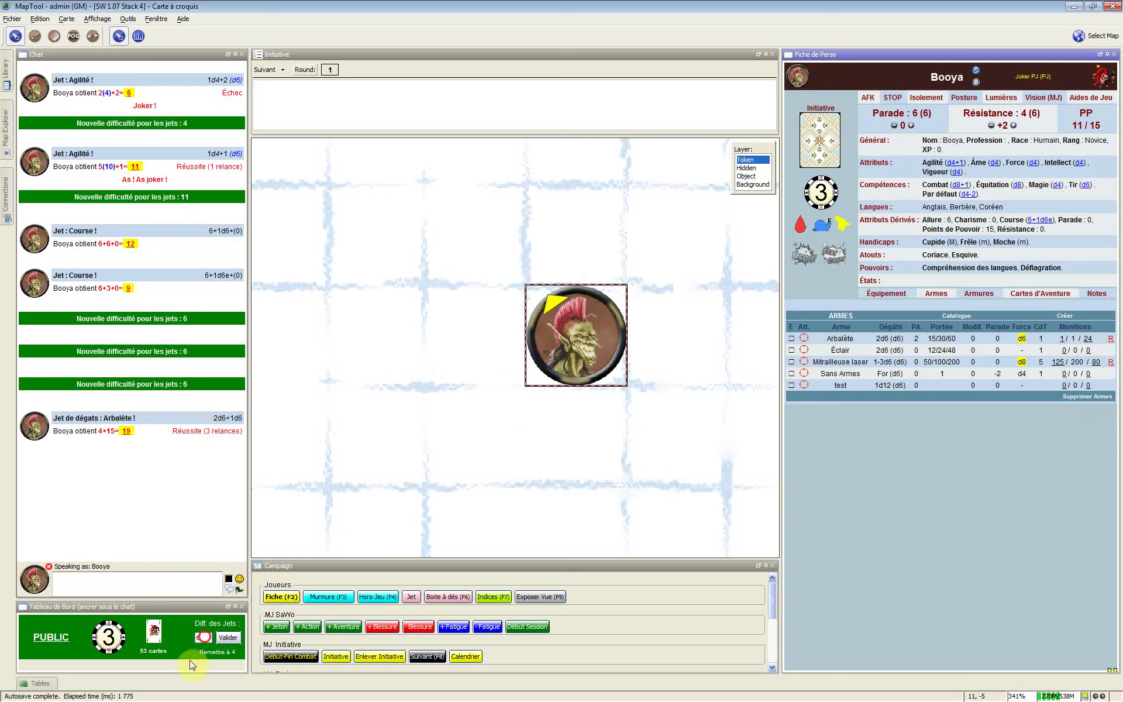
click(206, 637)
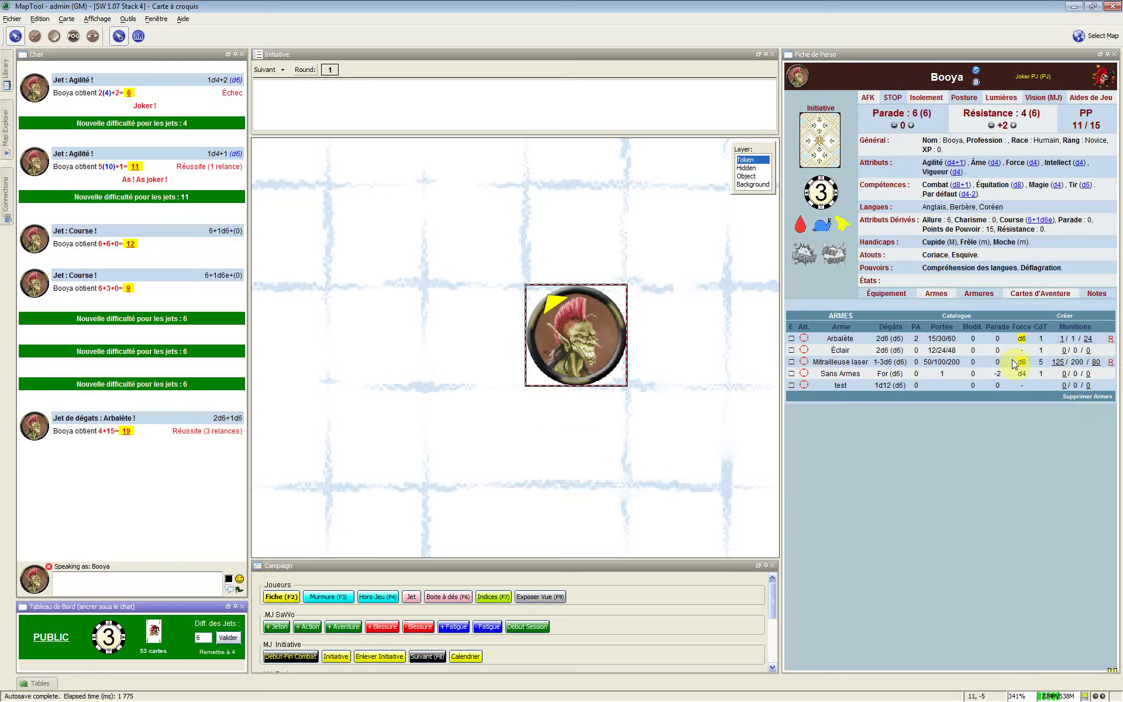
Step: Start an attack with the Arbalète and target the black-and-white portrait token on the map
click(804, 338)
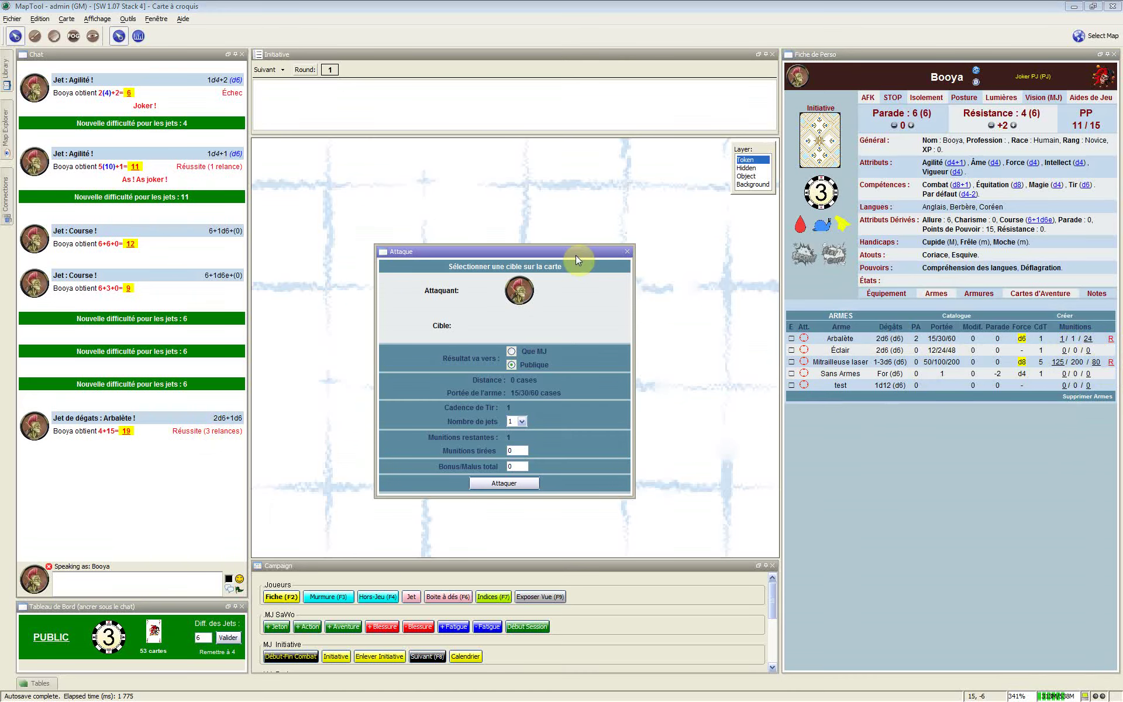
scroll(302, 348, down, 3)
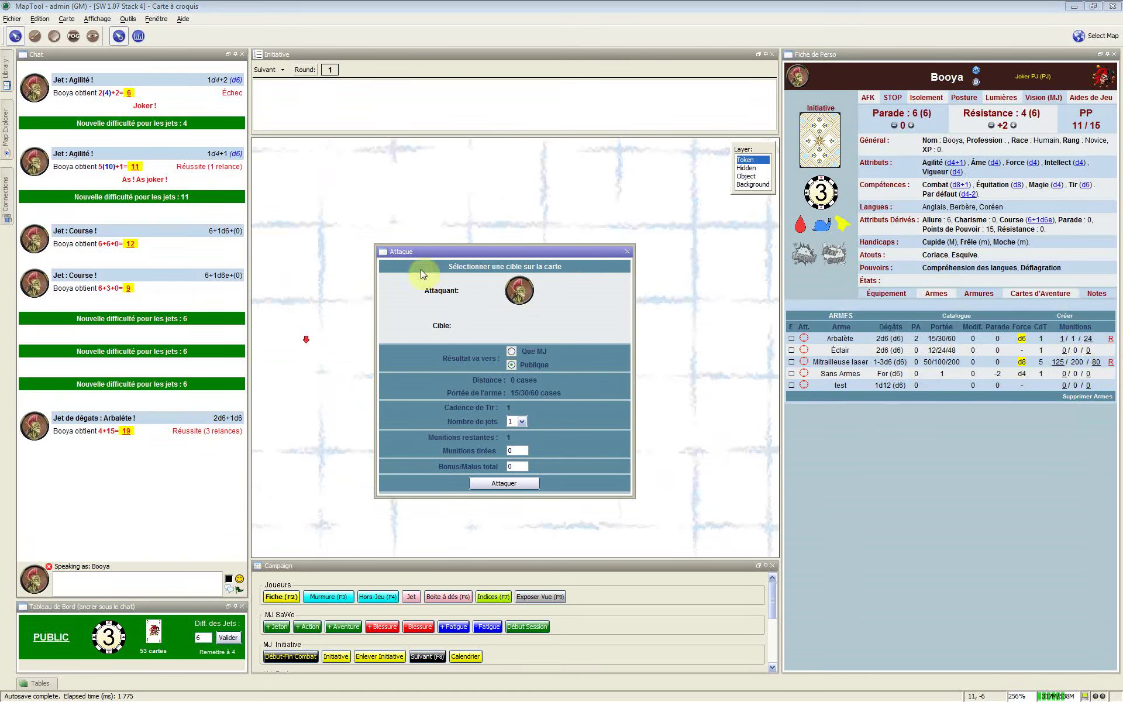
scroll(645, 360, down, 1)
drag(425, 251, 645, 360)
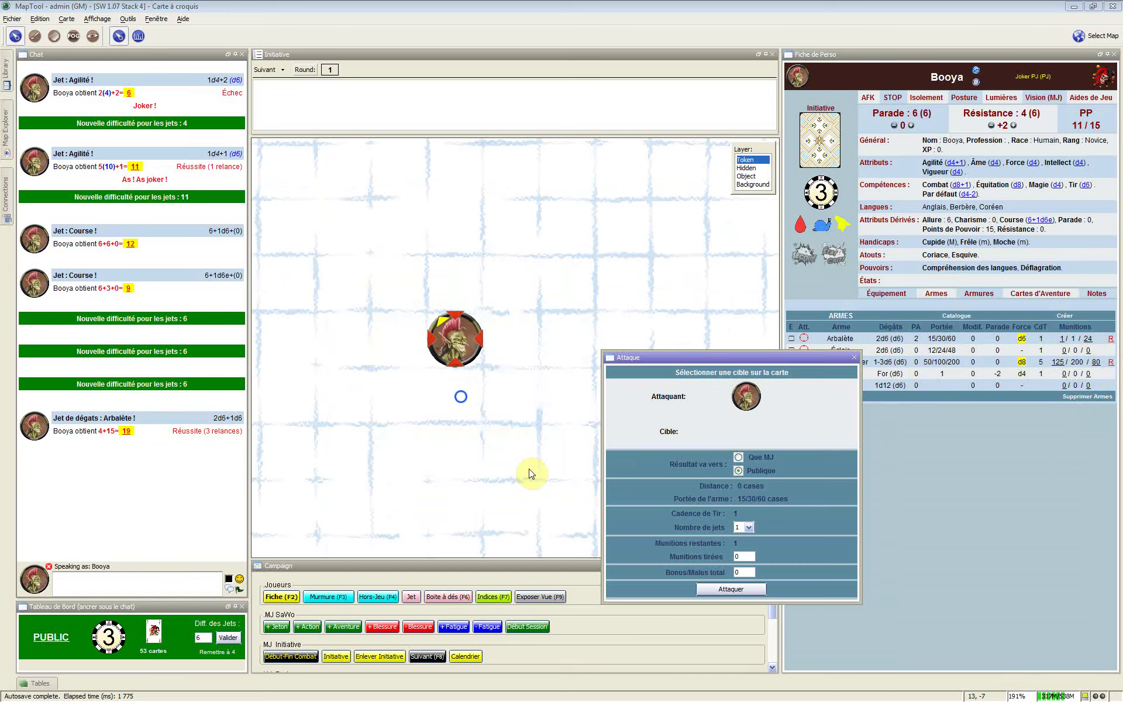
drag(687, 223, 636, 243)
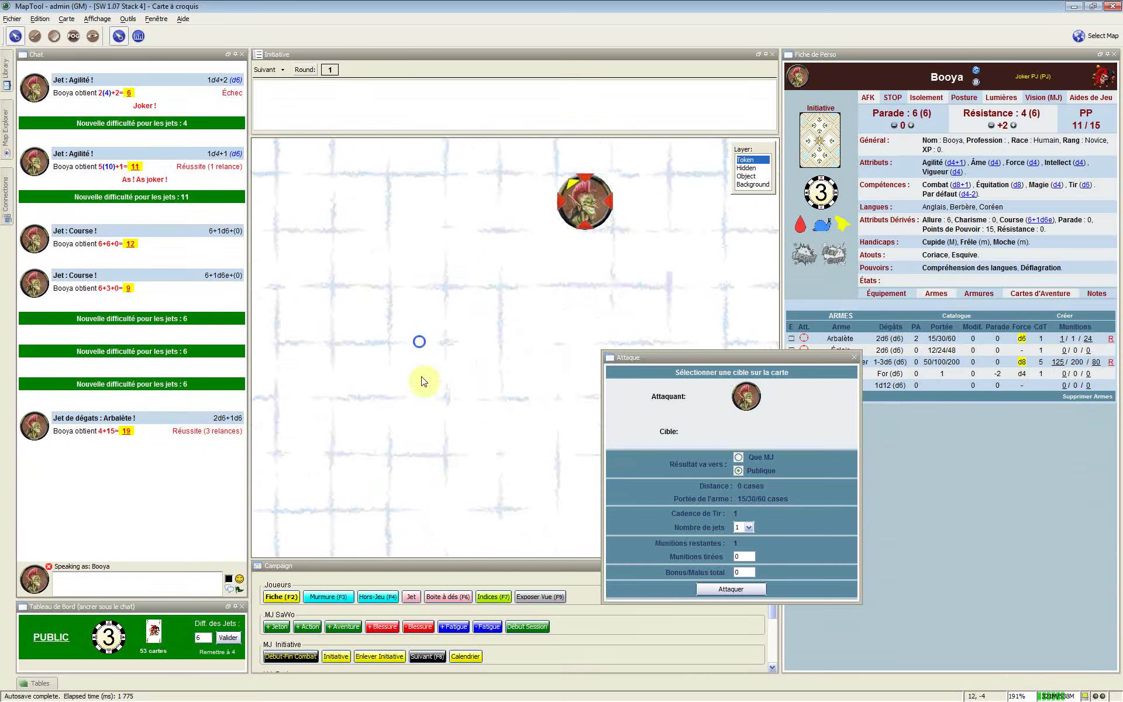
scroll(373, 236, down, 3)
click(373, 235)
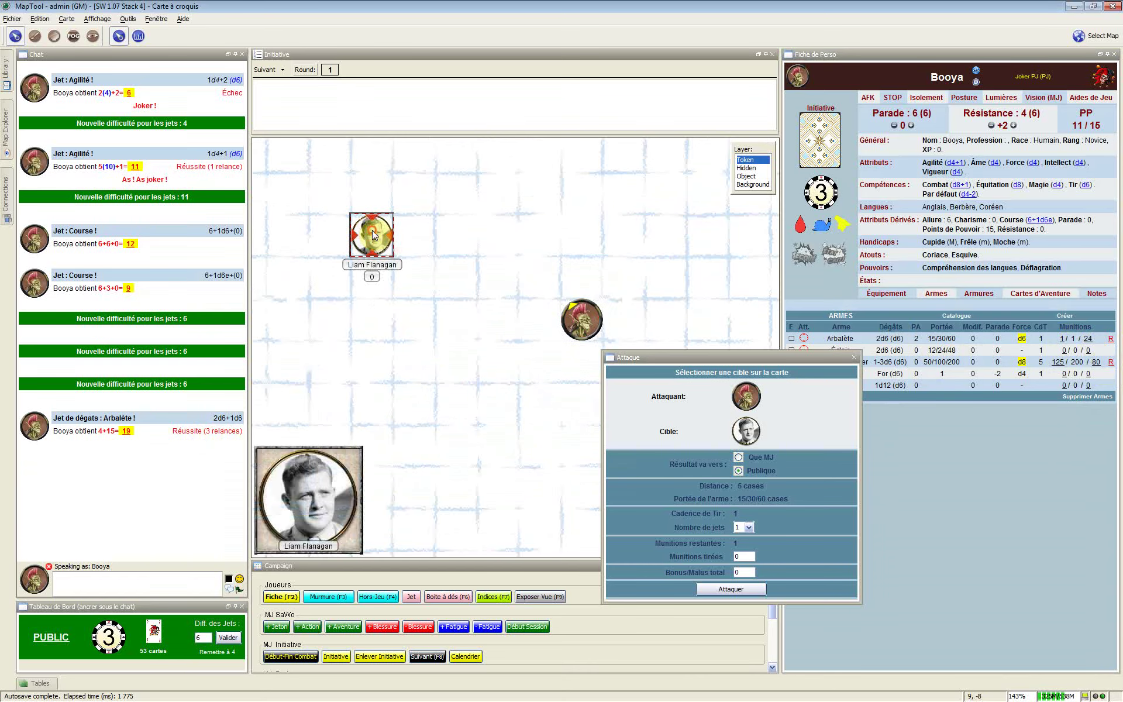
click(365, 273)
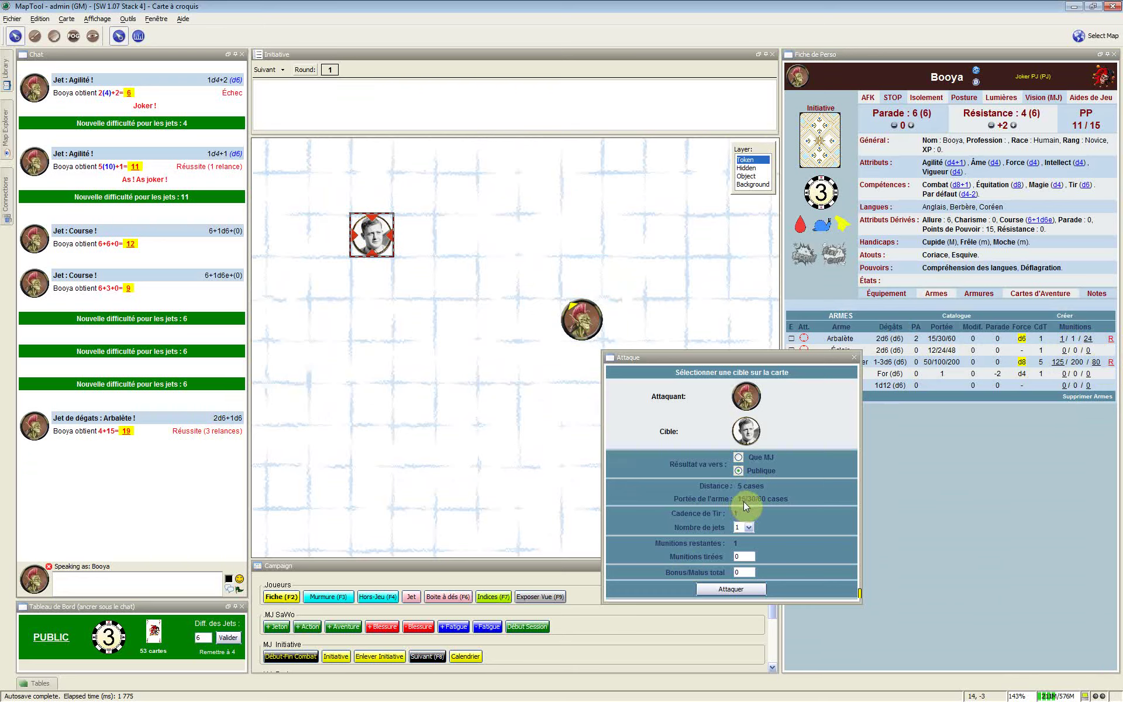
Step: Make a public attack with 1 roll, firing 1 round of ammunition with a total Bonus/Malus of 0
mouse_move(746, 502)
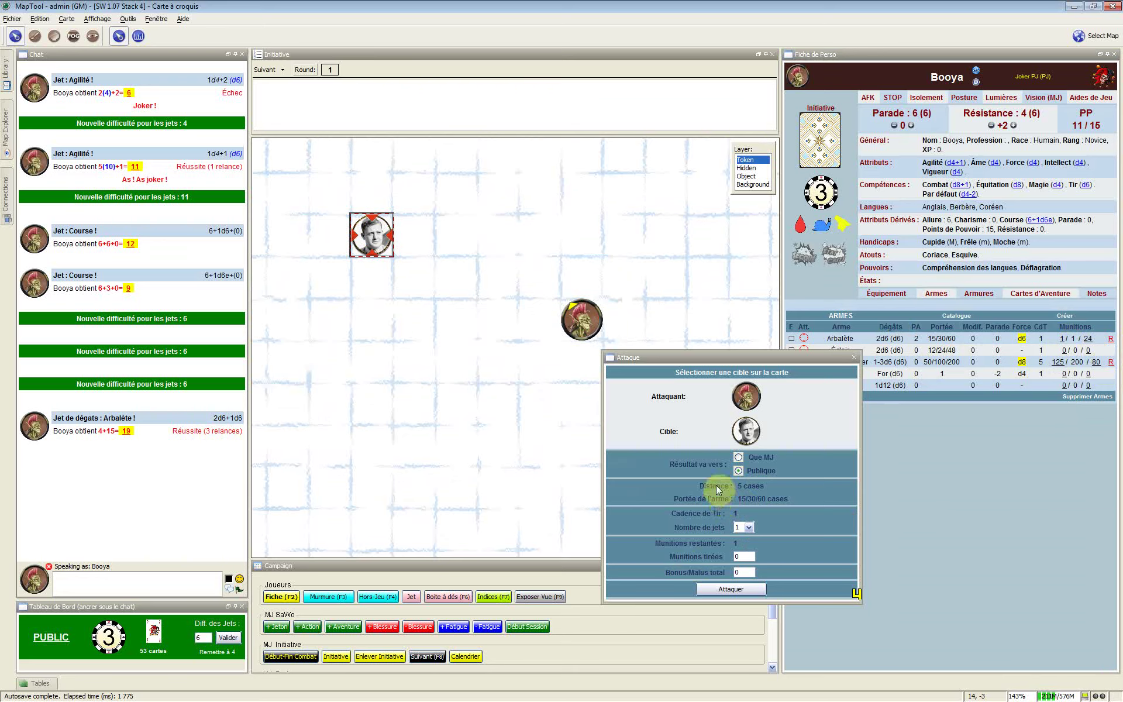
mouse_move(712, 499)
click(744, 527)
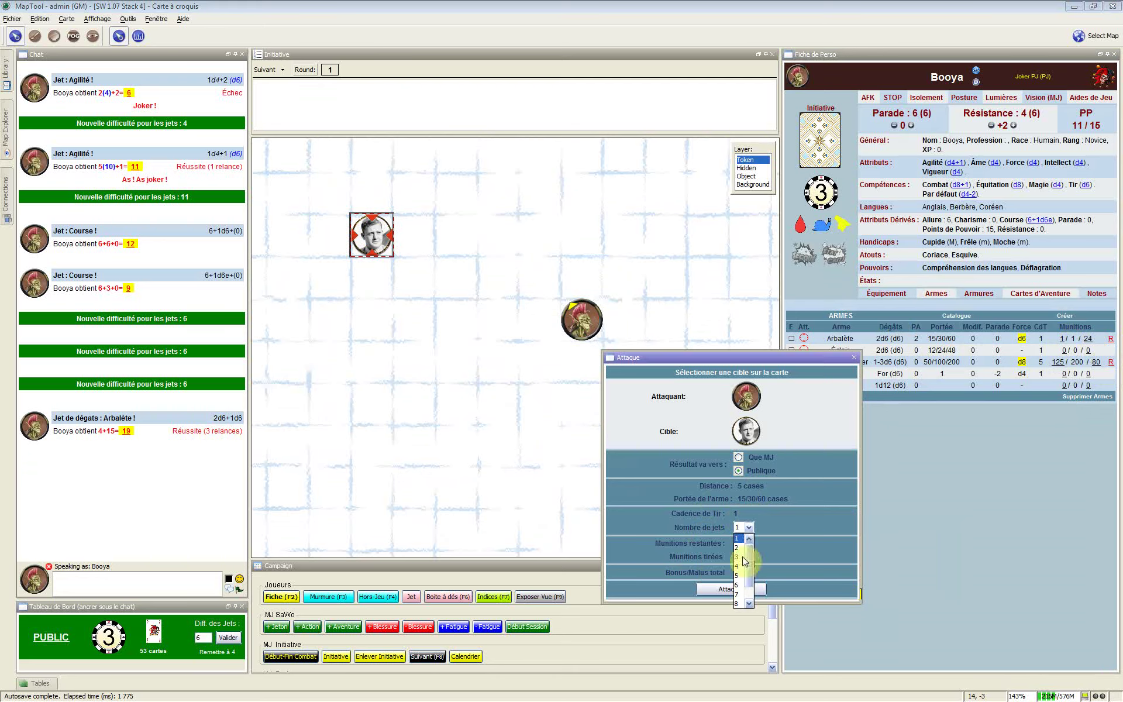
key(Up)
click(708, 524)
mouse_move(708, 524)
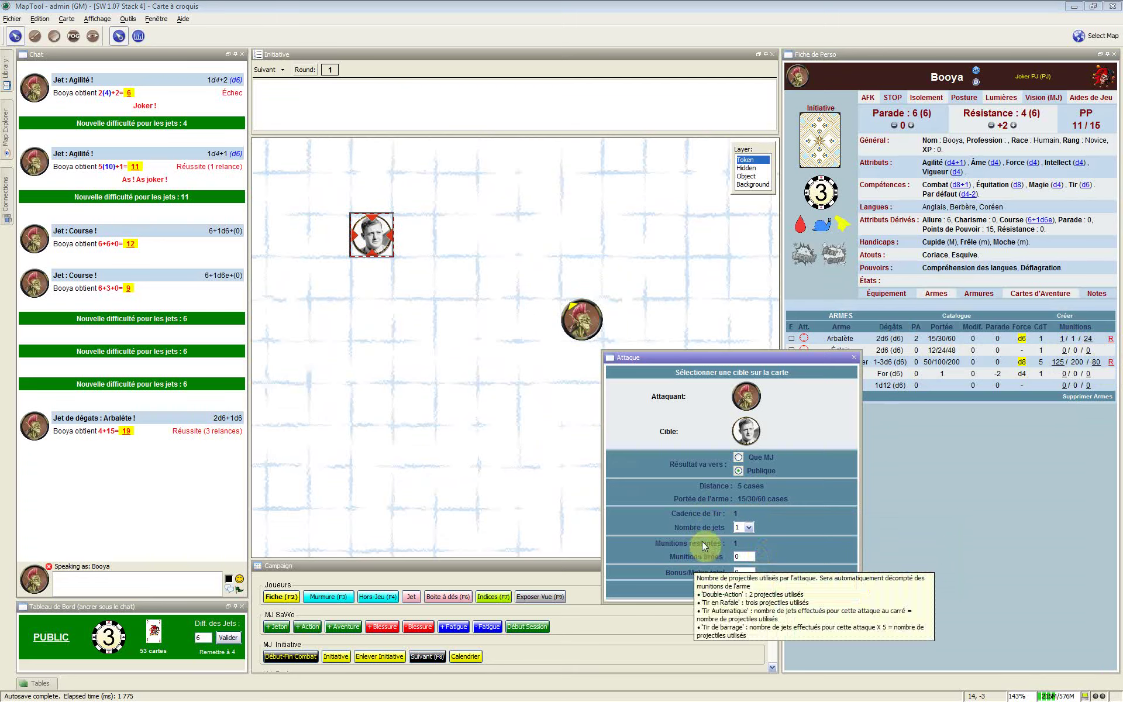
click(702, 542)
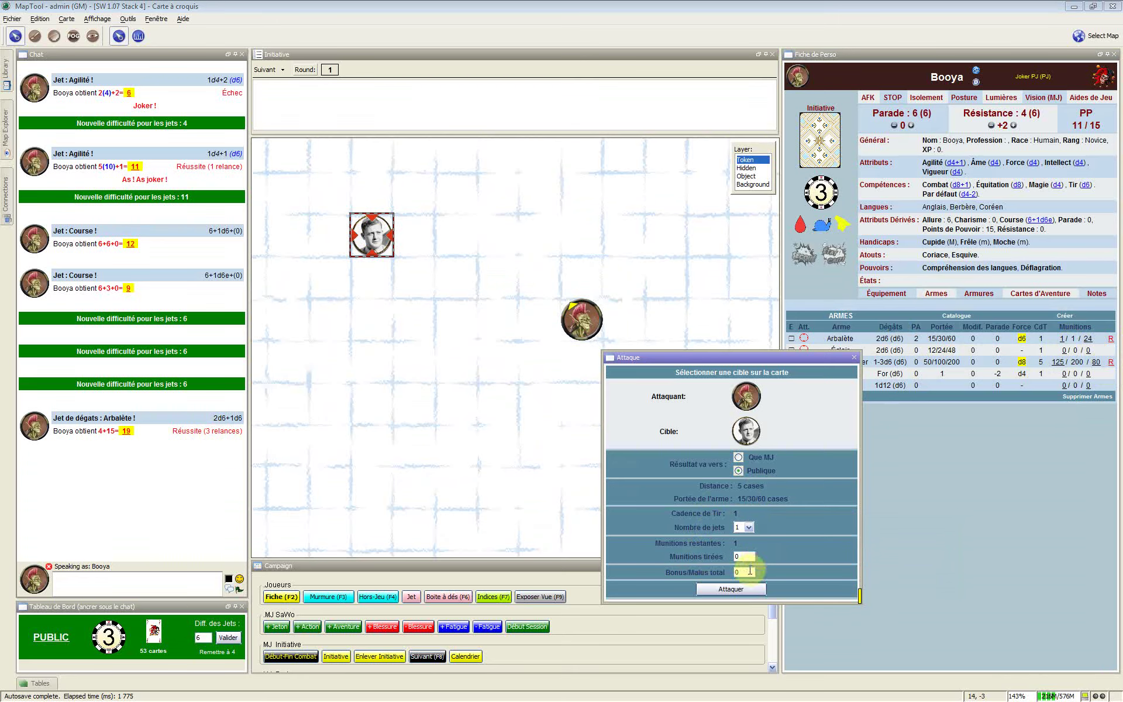
click(747, 554)
mouse_move(715, 574)
text(1)
click(744, 571)
click(715, 594)
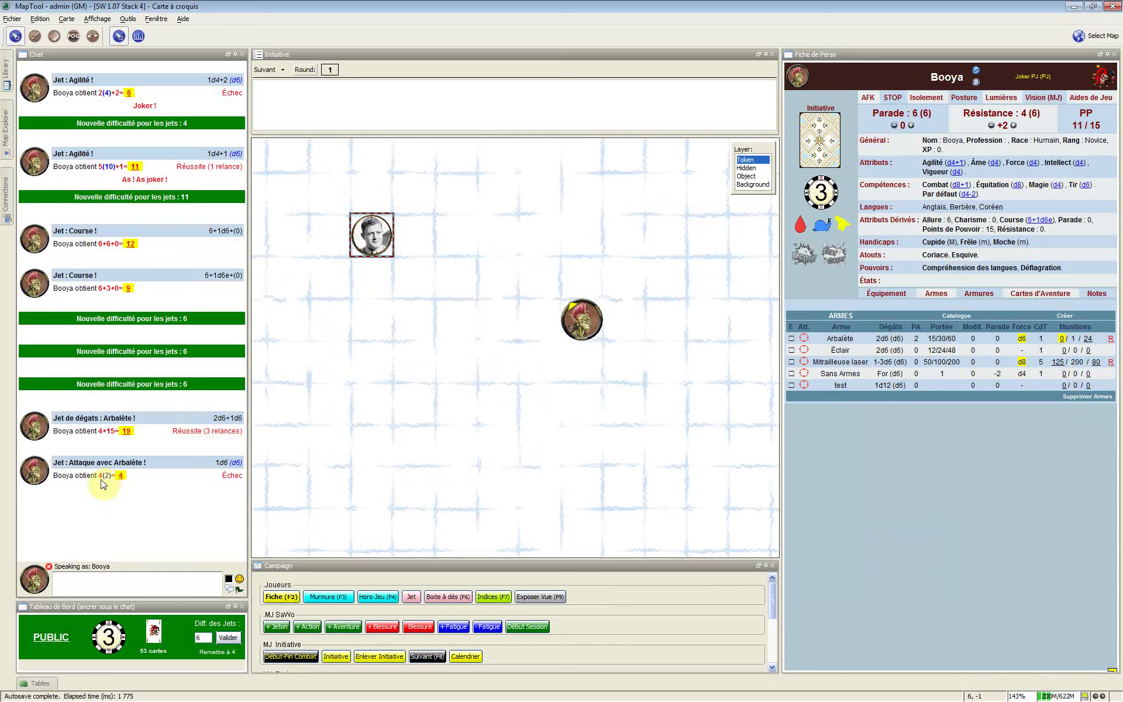
Step: Set the difficulty for rolls on the dashboard to 4
click(198, 637)
drag(198, 637, 179, 635)
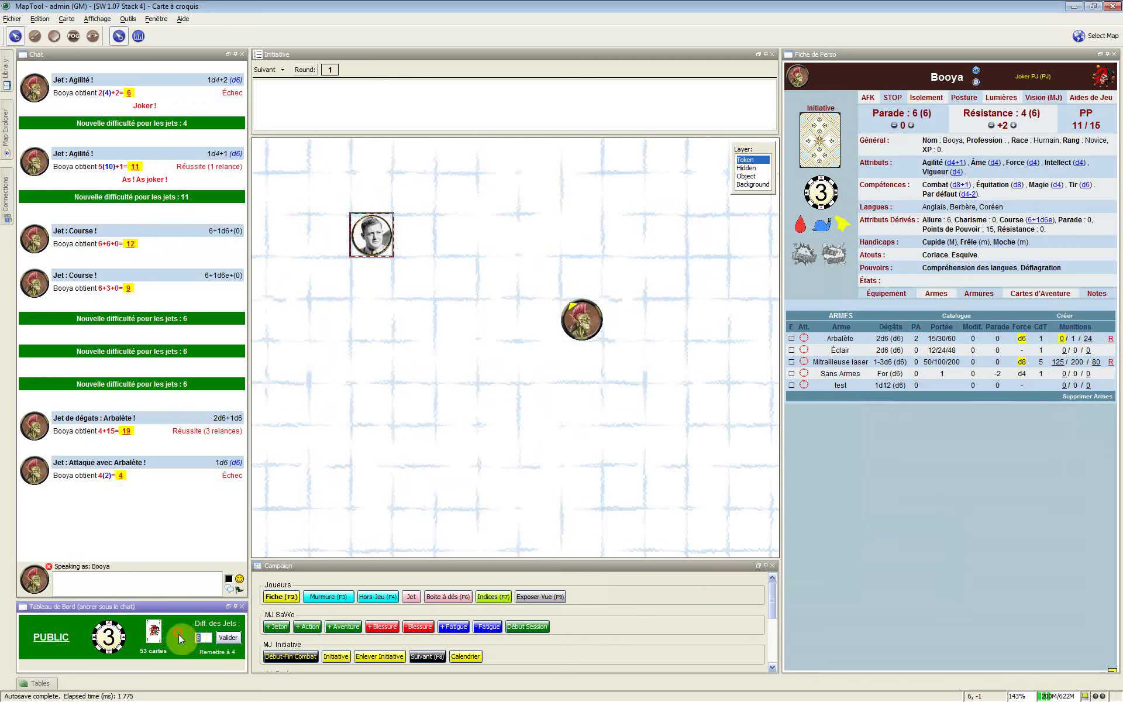
click(200, 637)
click(208, 654)
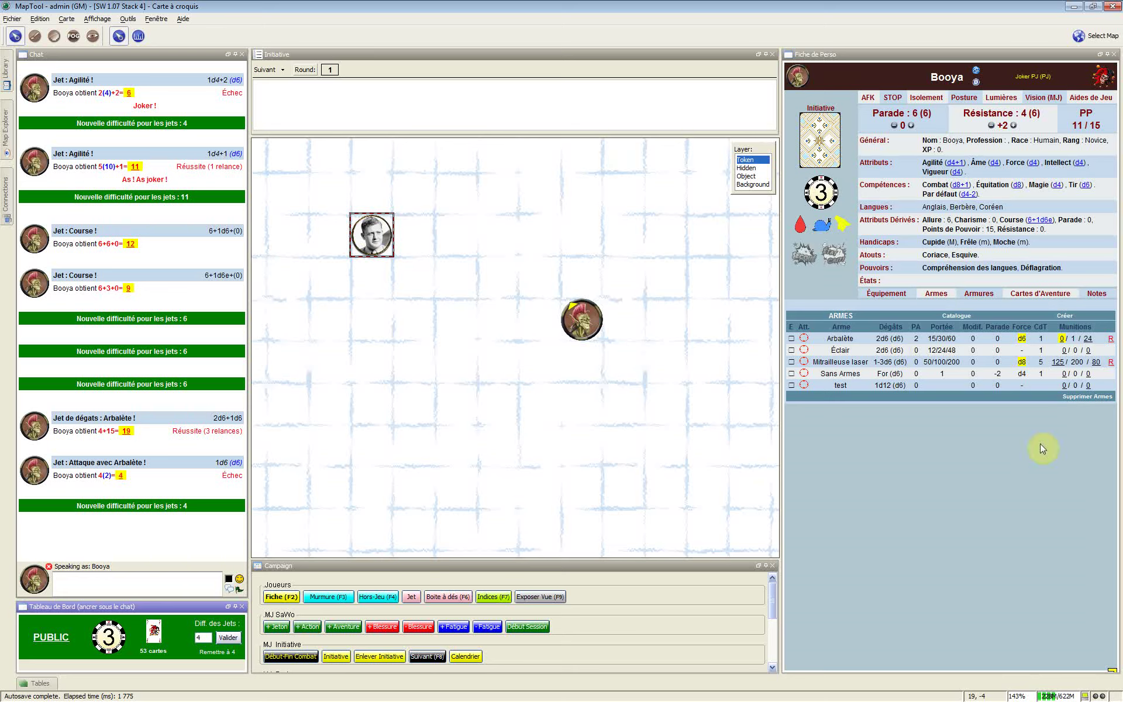
Step: Browse the categories and weapons in the Armes catalogue, and close it without adding anything
click(952, 318)
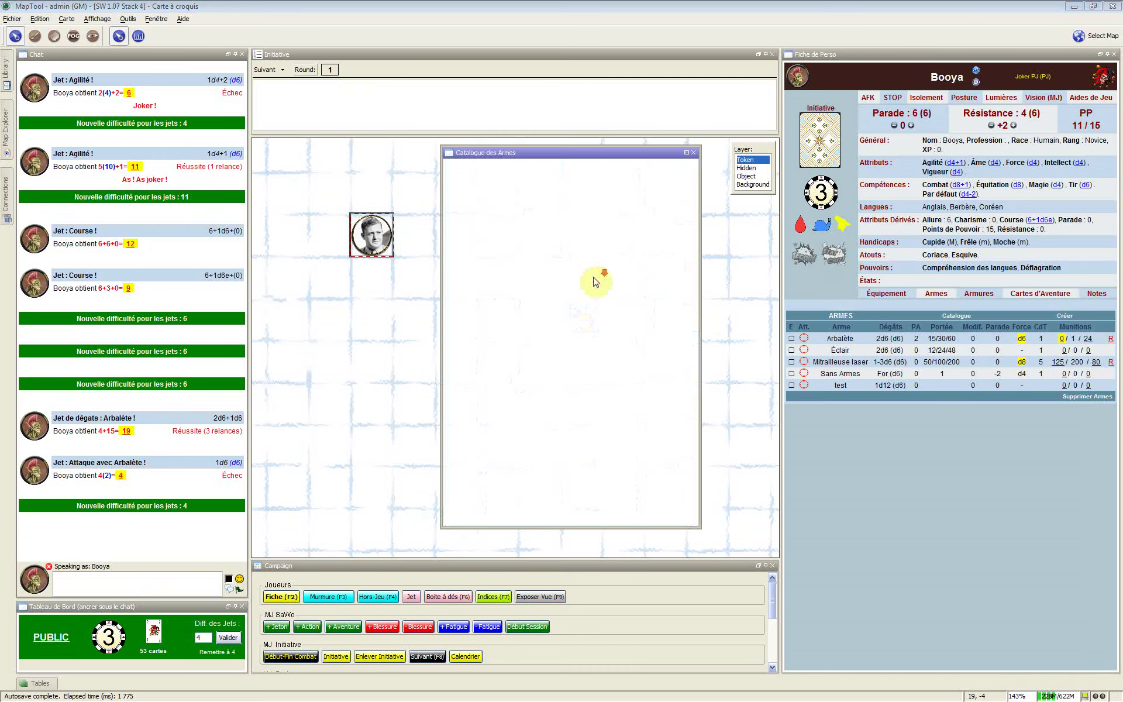
scroll(592, 294, up, 3)
scroll(596, 293, up, 5)
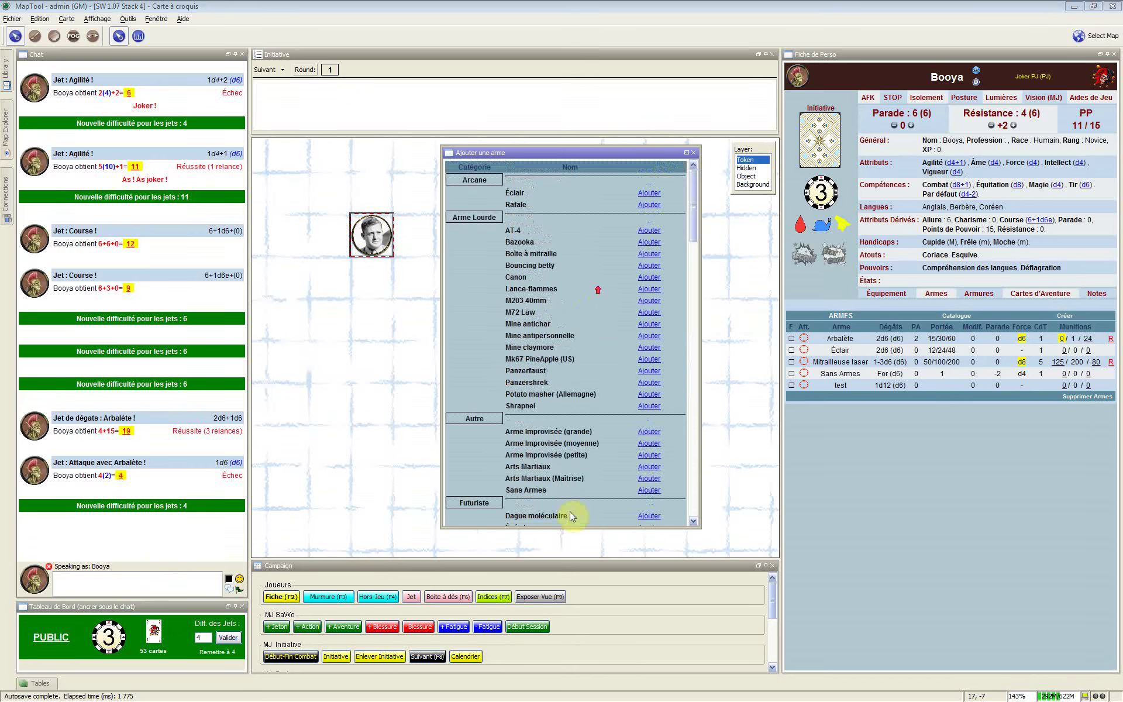
scroll(501, 383, down, 15)
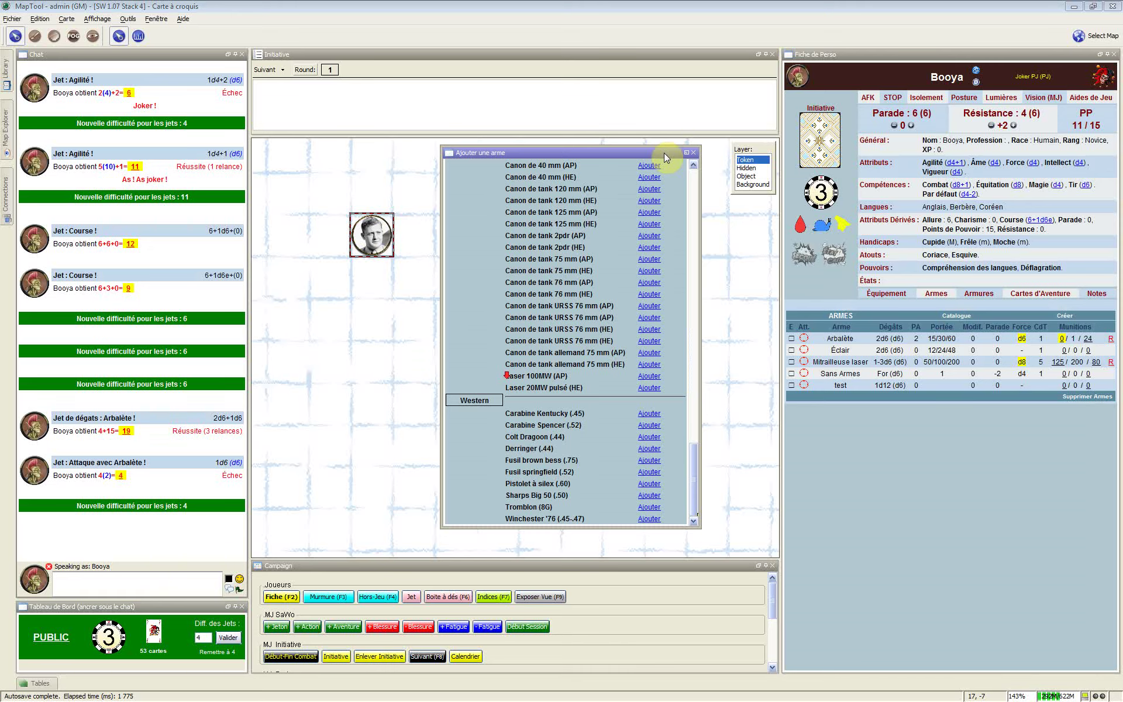
scroll(574, 366, up, 10)
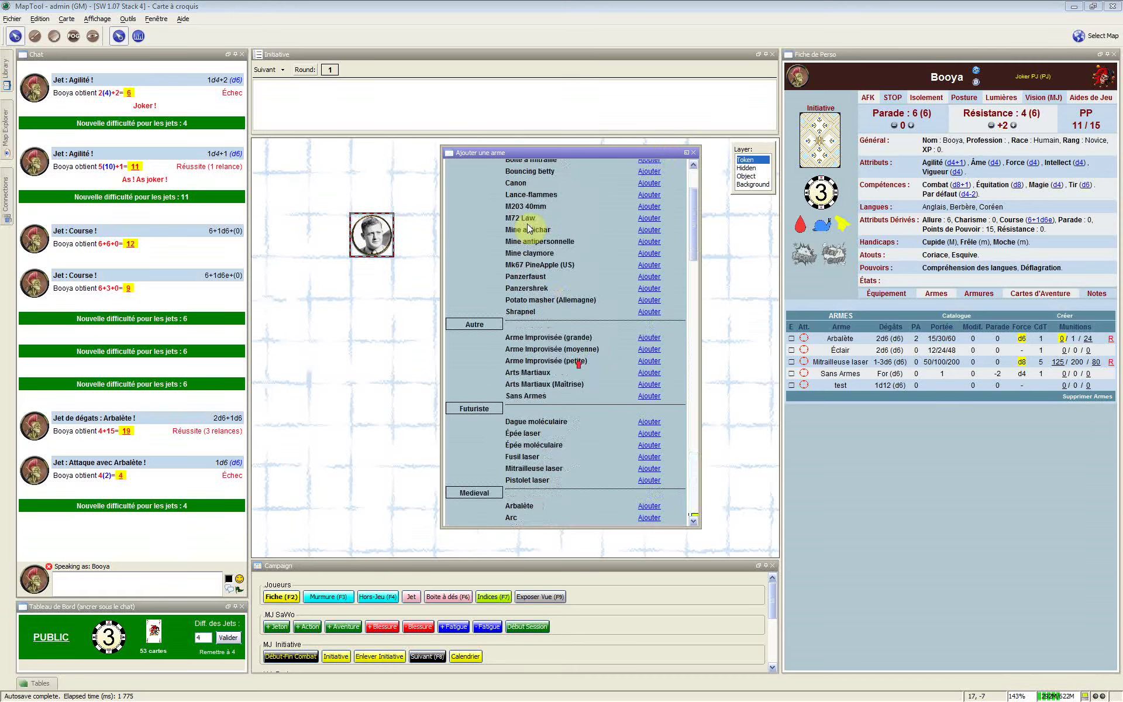
scroll(528, 228, up, 3)
scroll(558, 288, down, 15)
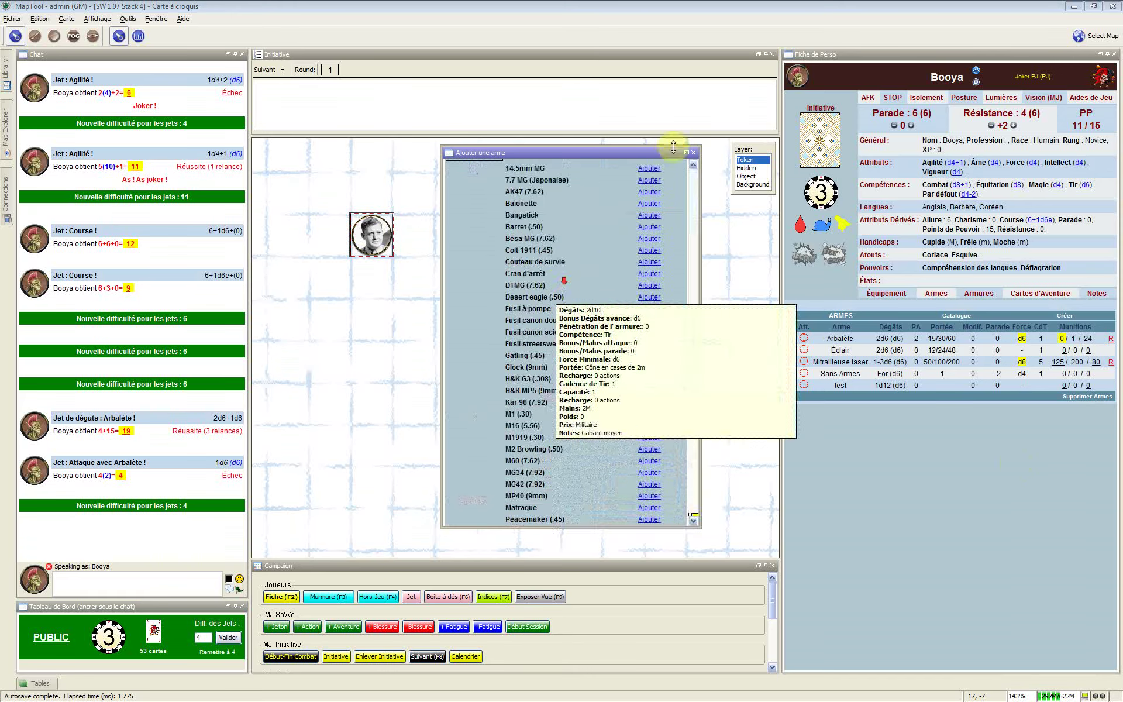
click(695, 154)
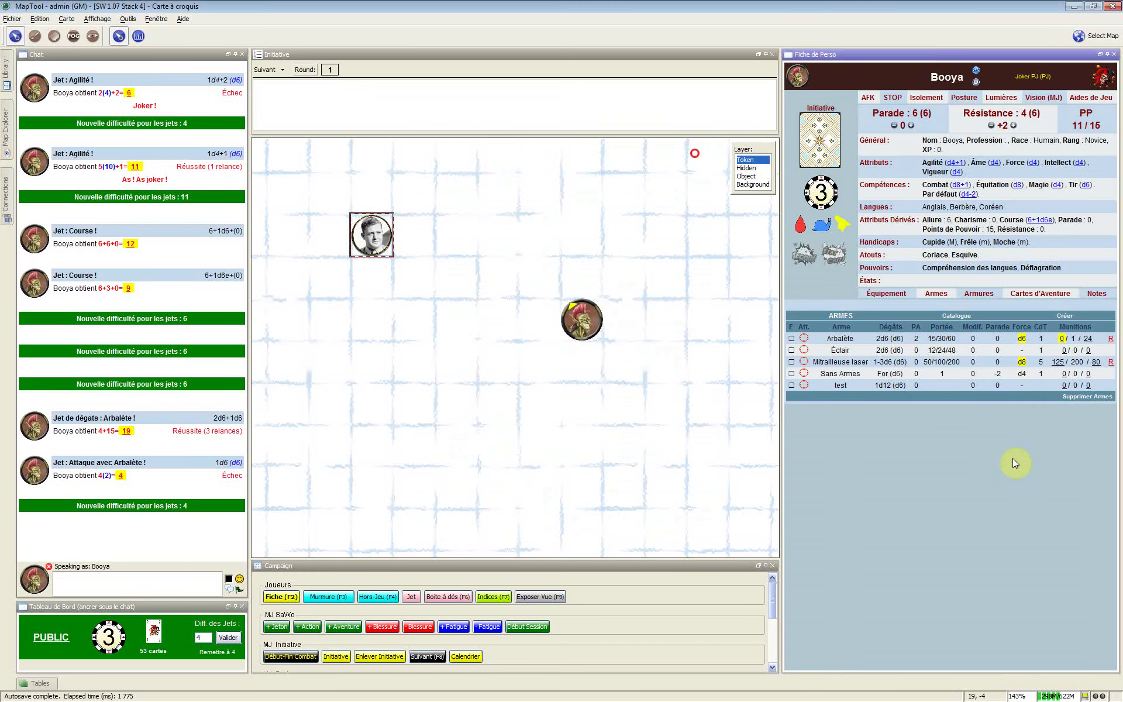
Step: View the blank weapon creation form and the list for removing weapons, closing both without changes
click(1013, 460)
click(1063, 316)
click(582, 333)
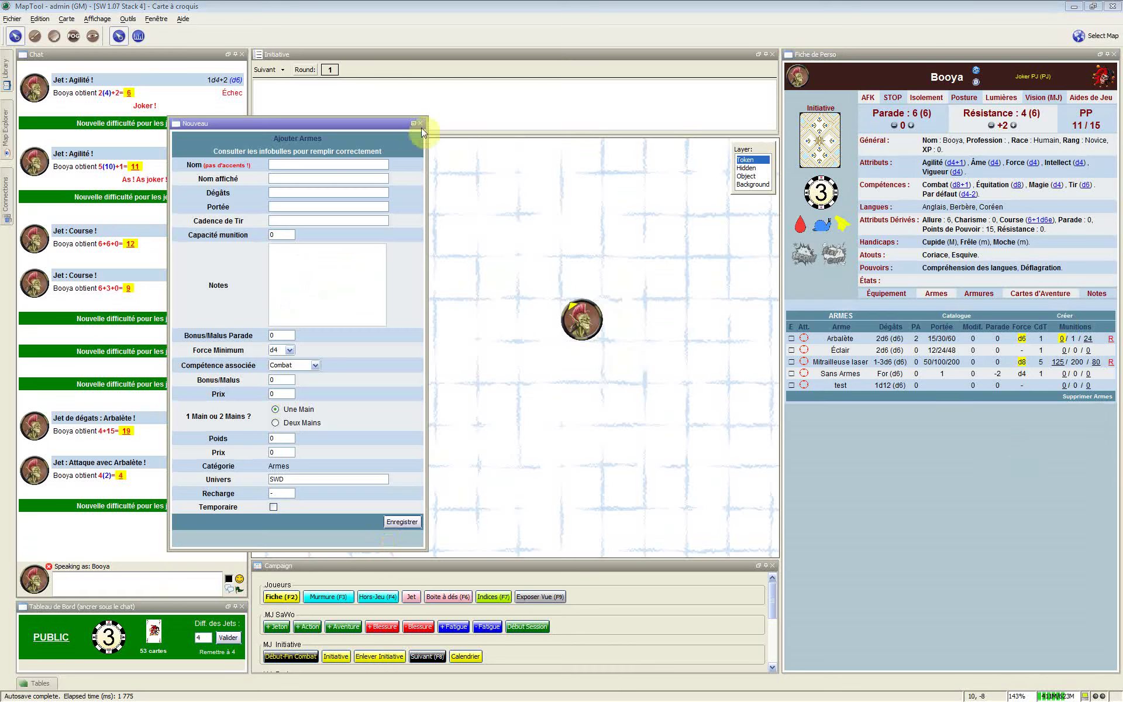
click(1079, 397)
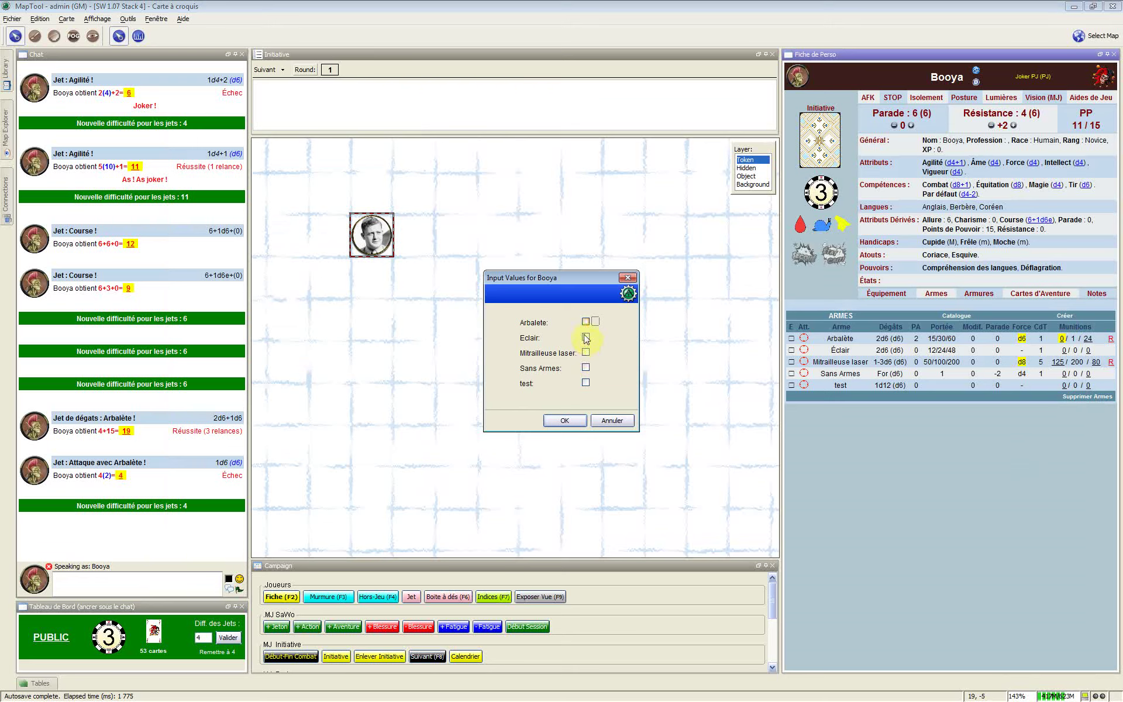
click(612, 422)
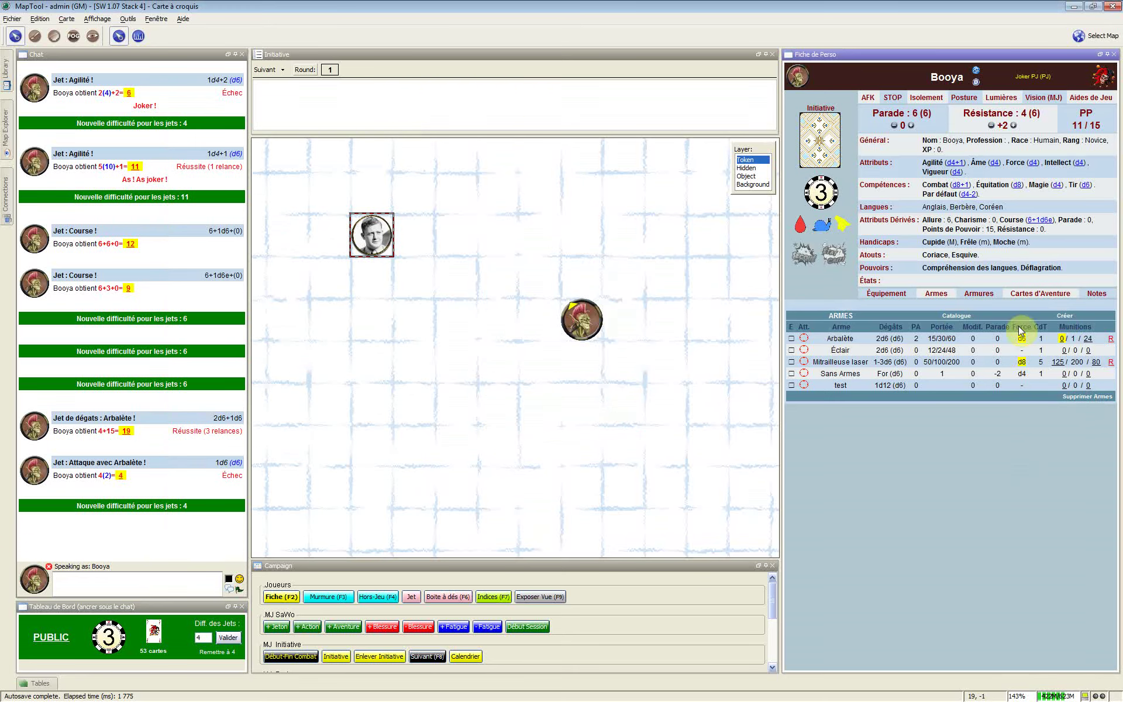
Step: Show and hide the Équipement, Armures and Armes sections of the character sheet, leaving only Armes displayed
click(886, 294)
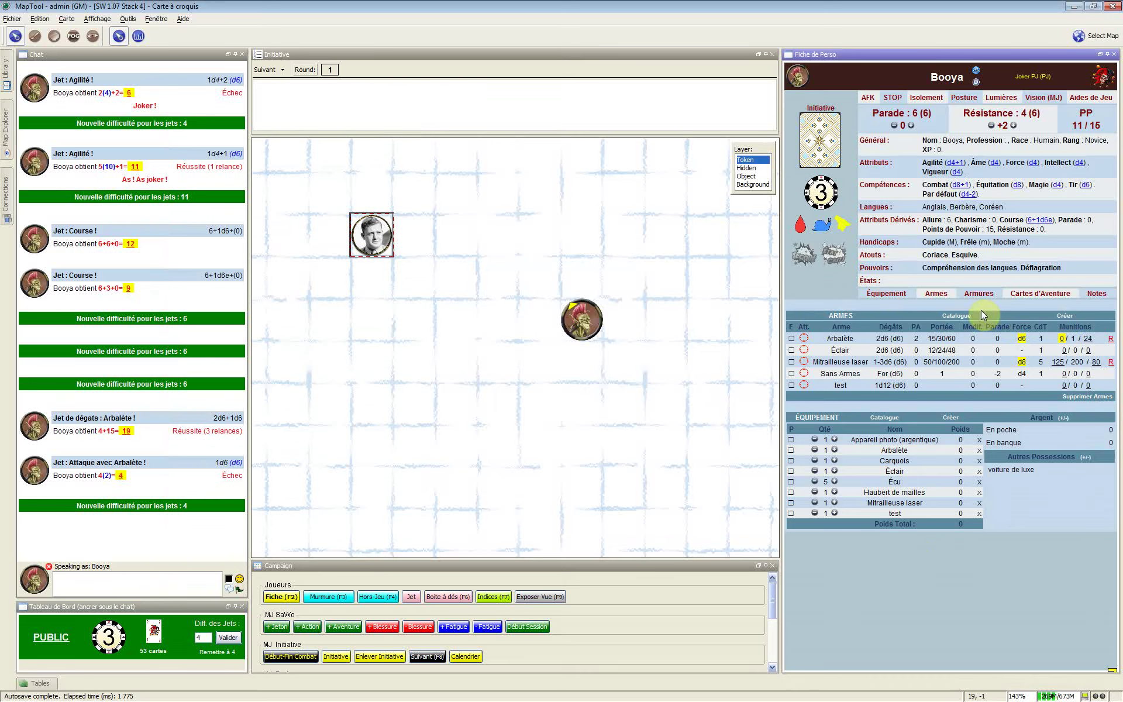
click(981, 295)
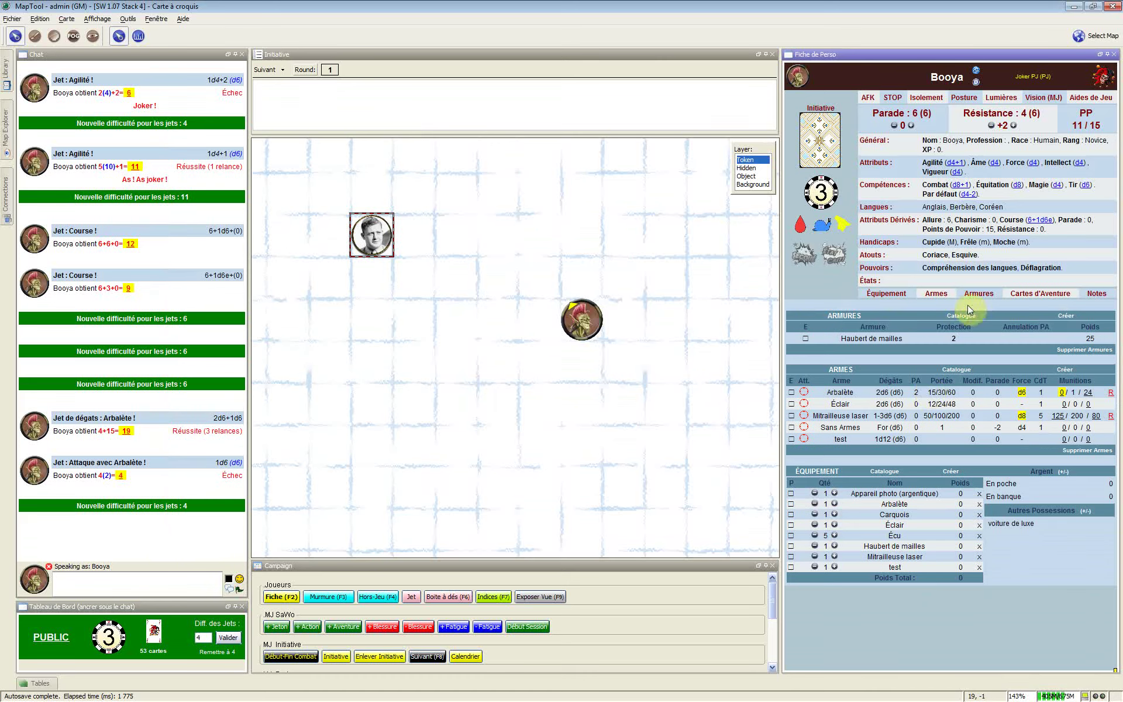
click(943, 291)
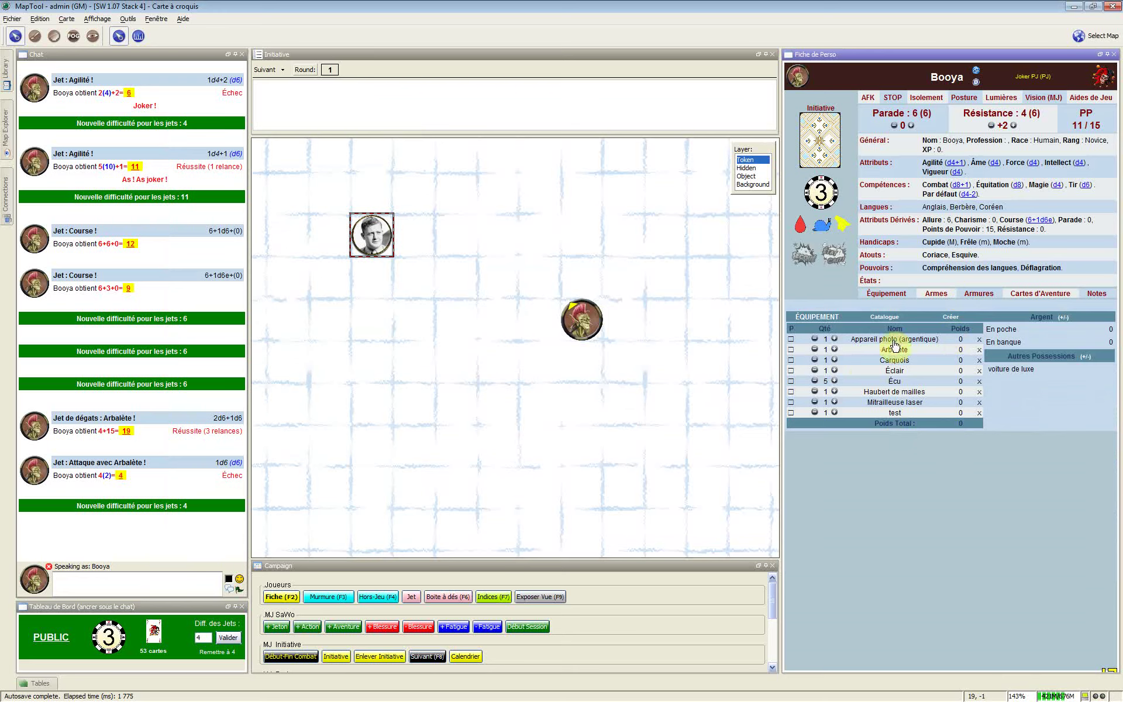
click(943, 296)
click(892, 295)
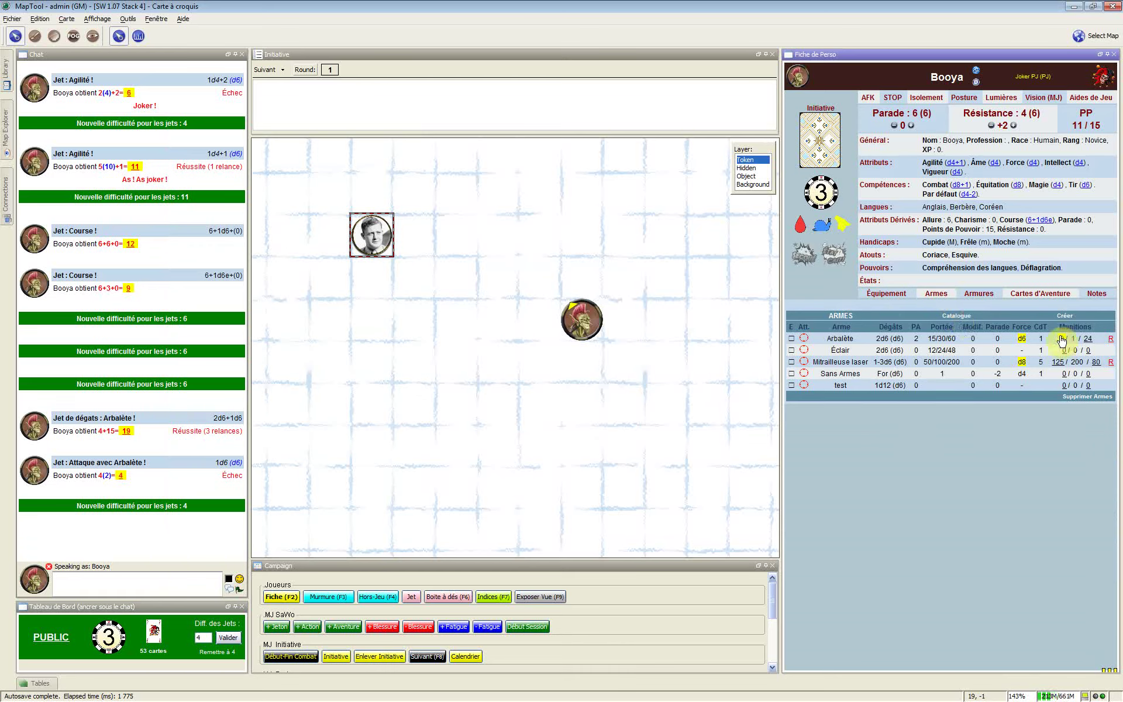
Step: Add the Canon to Booya's weapons from the catalogue and check its entry in the Équipement section
click(964, 319)
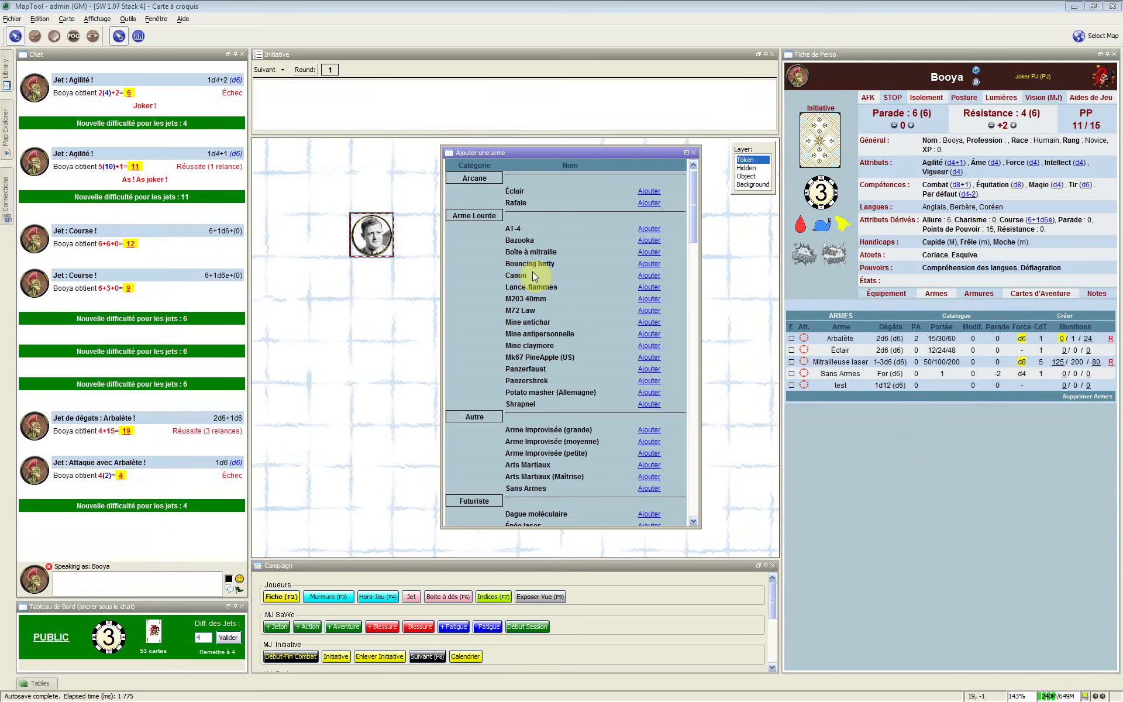
click(653, 277)
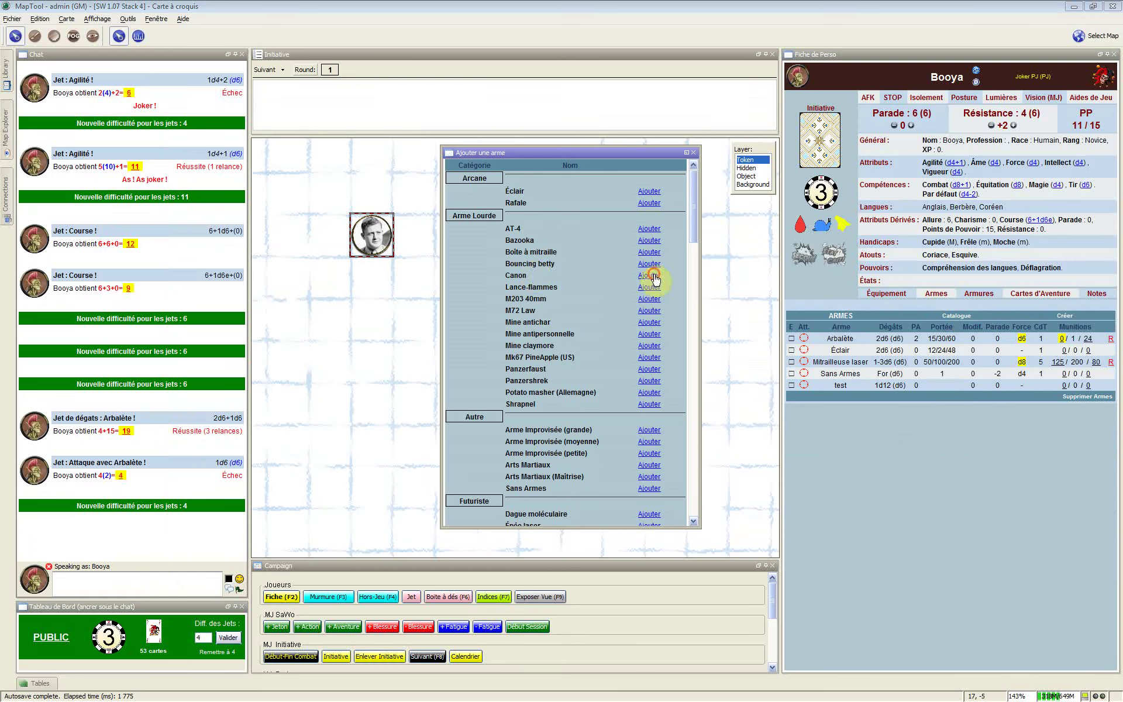
click(694, 152)
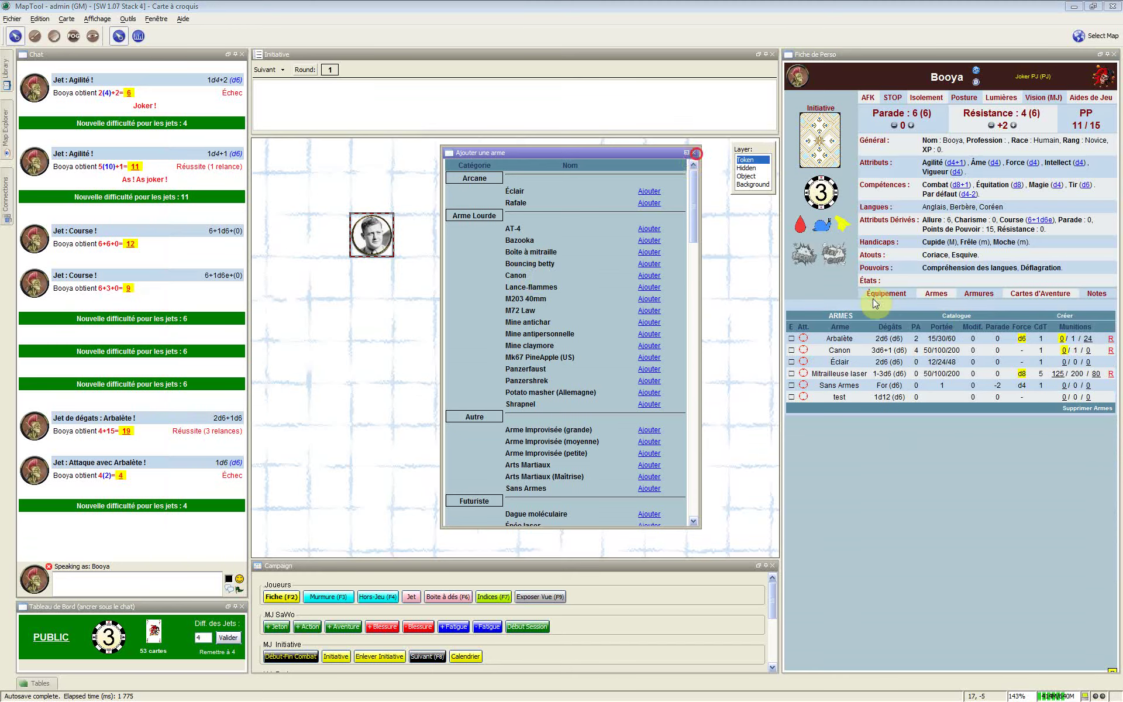
click(884, 300)
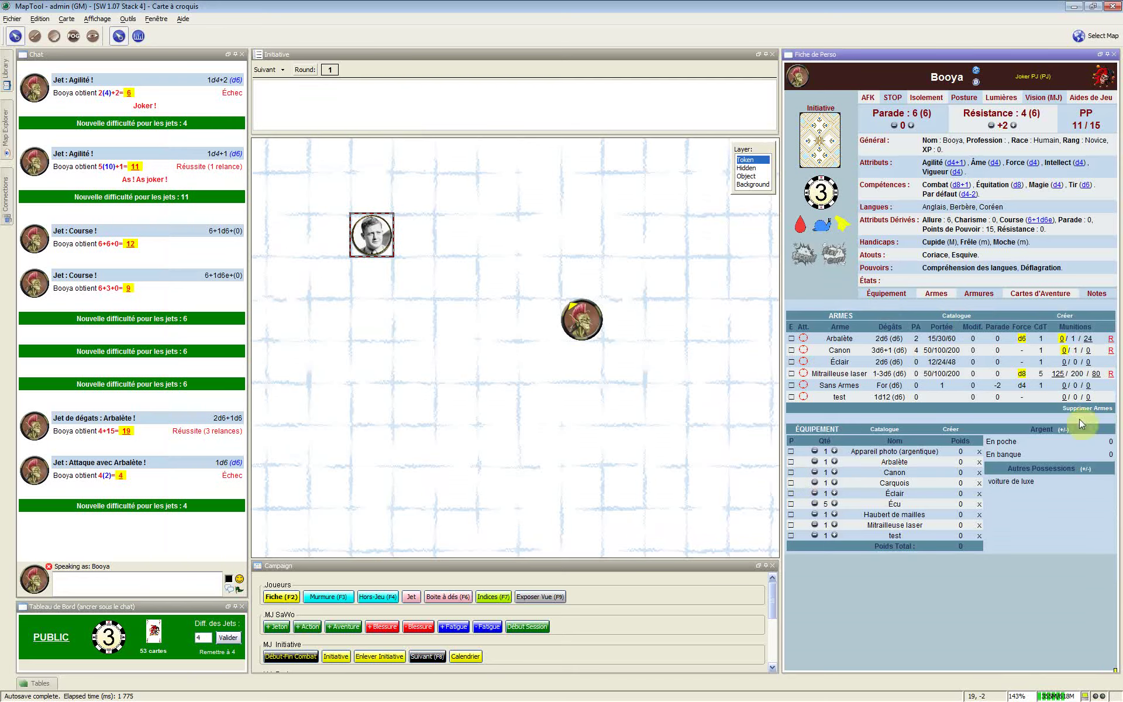
click(883, 299)
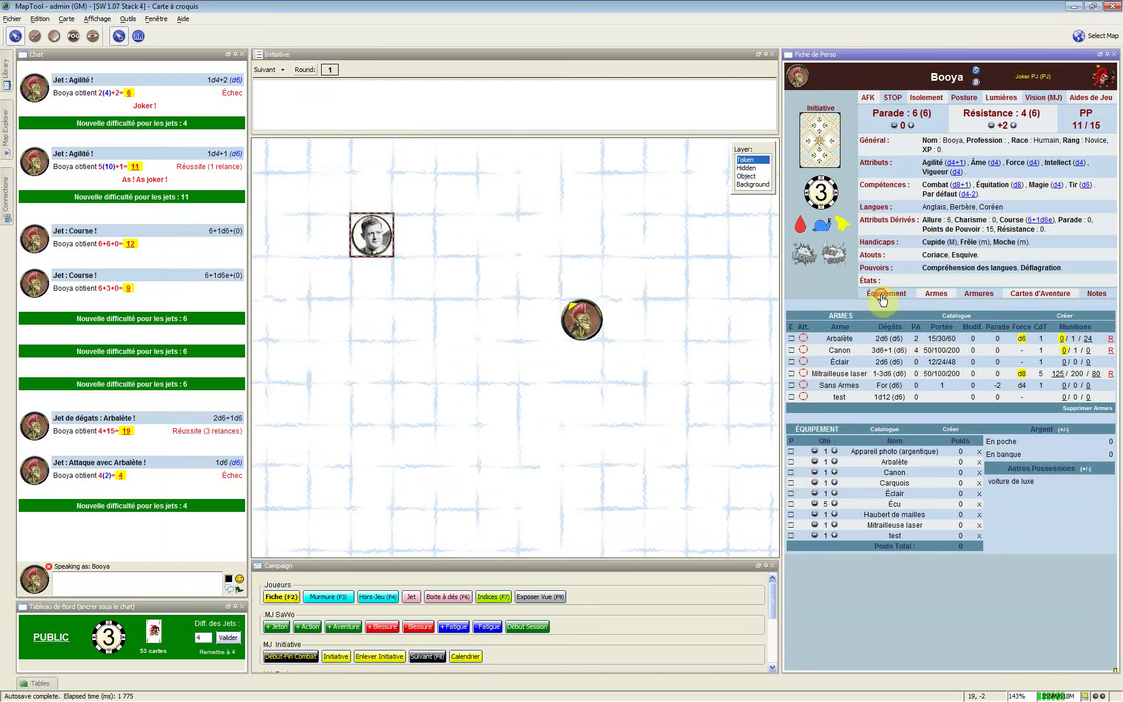
Step: Delete the Canon from Booya's weapons and from the inventory as well
click(1091, 409)
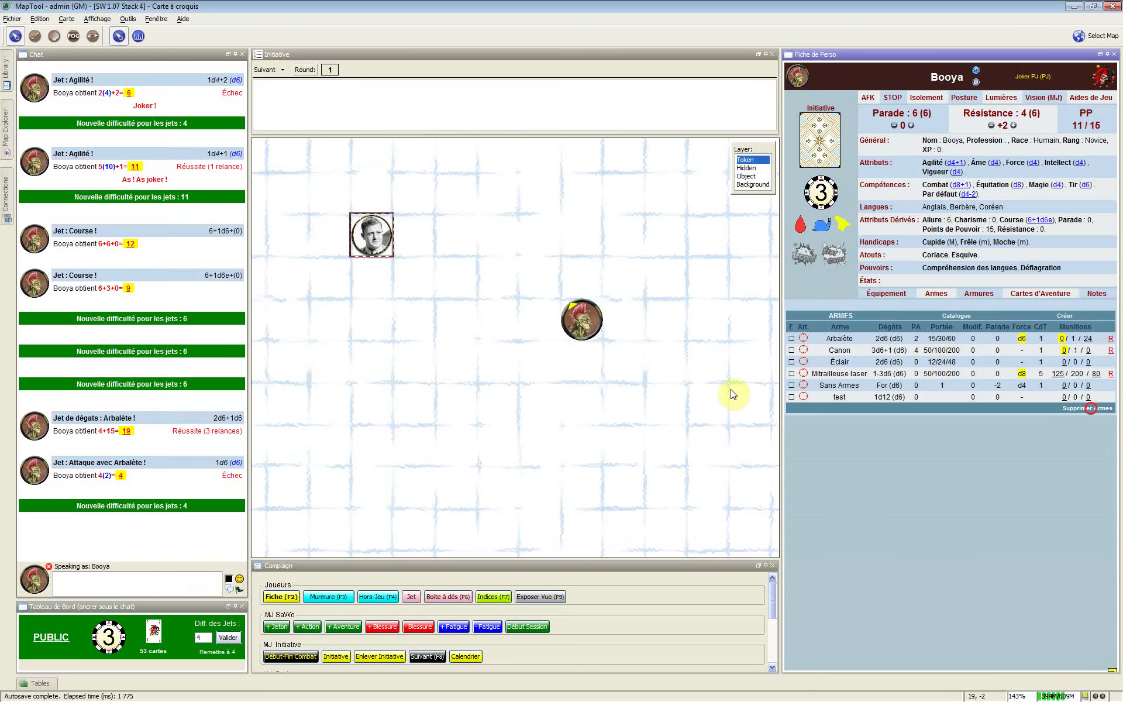
click(586, 331)
click(586, 325)
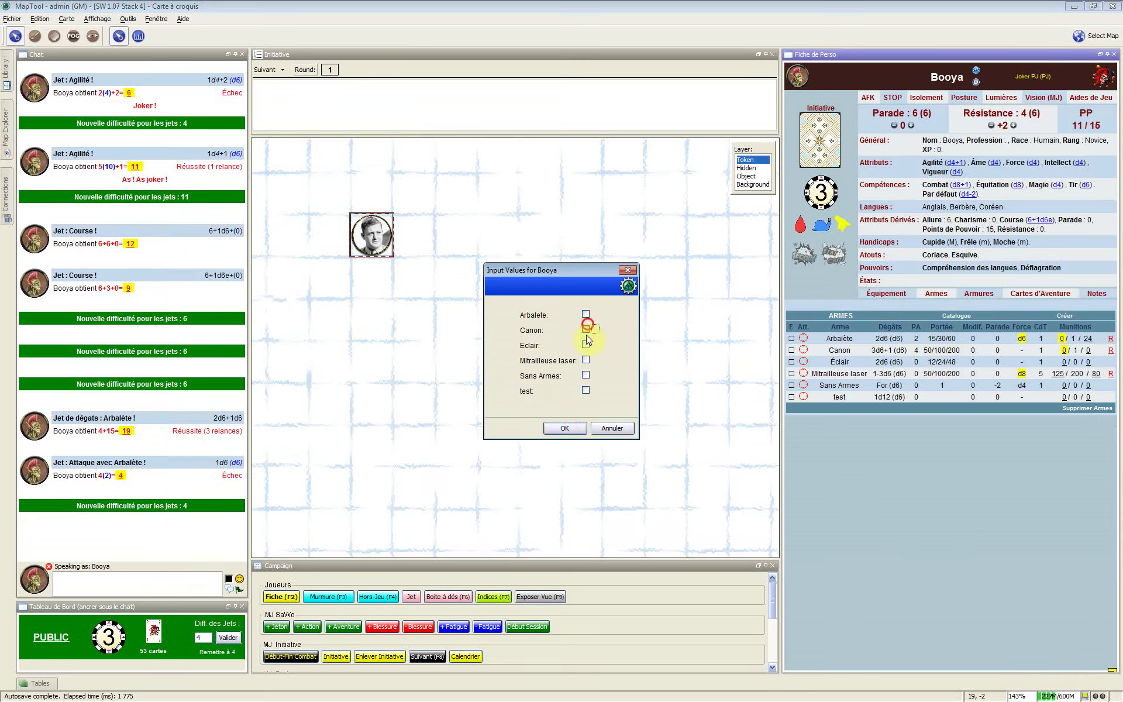
click(569, 427)
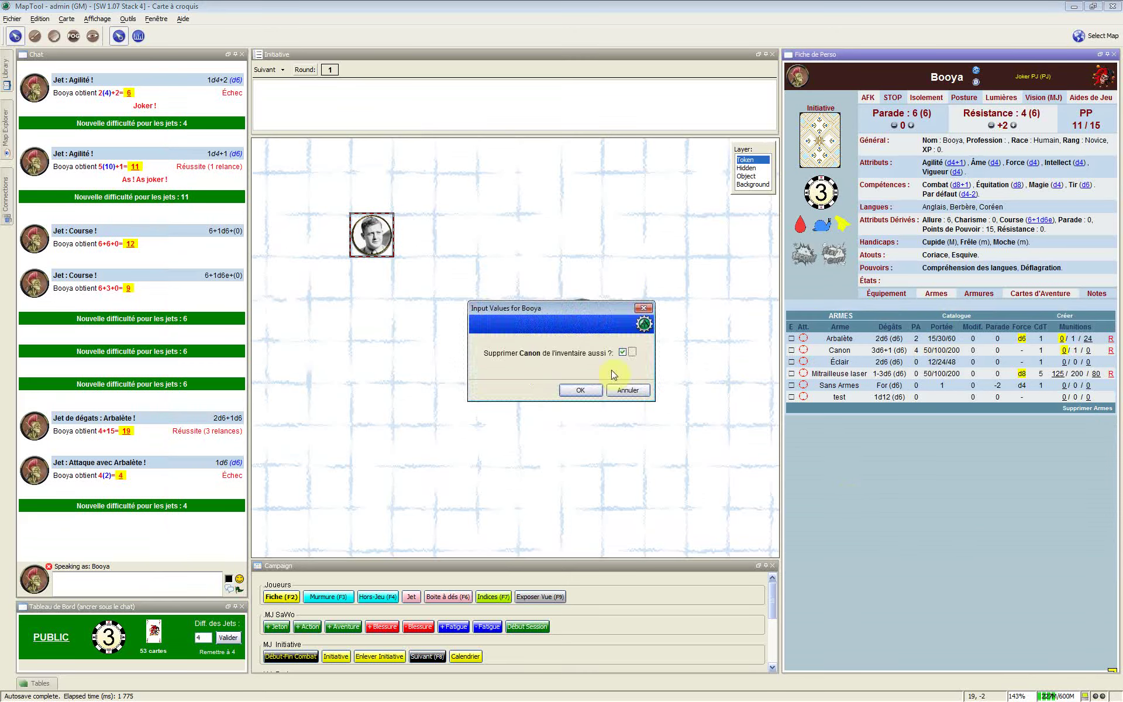
click(588, 391)
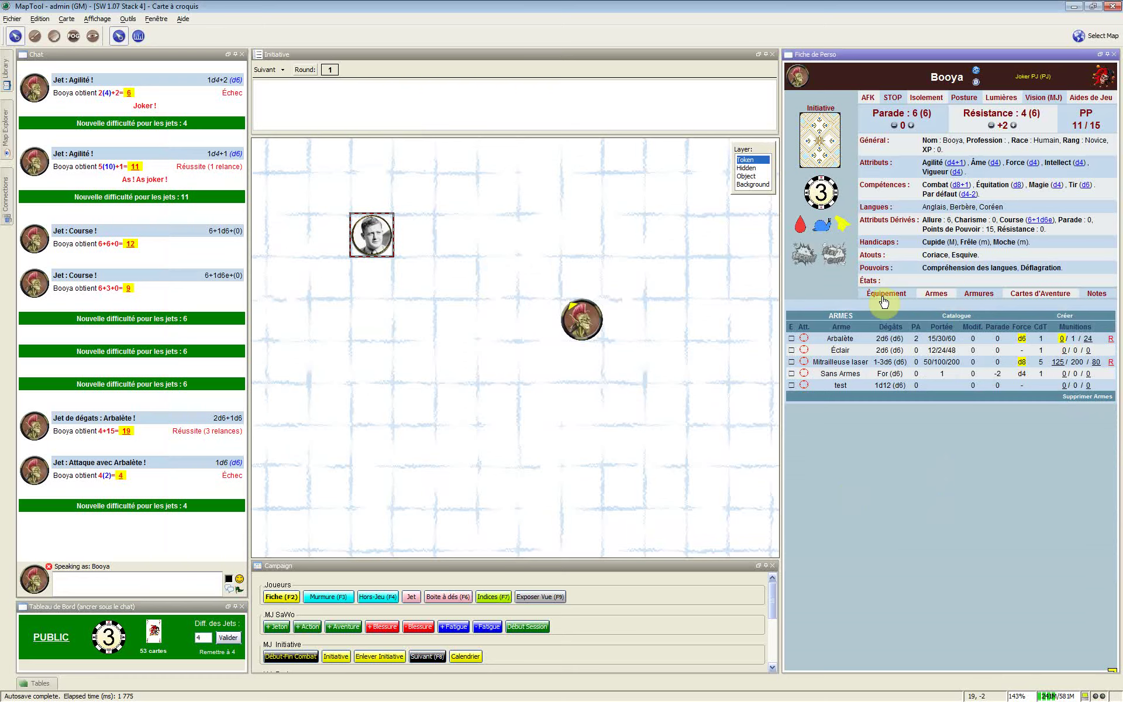
Step: Display only the Armures section, equip Booya's Haubert de mailles, and read the explanations of the armour columns
click(844, 322)
click(966, 291)
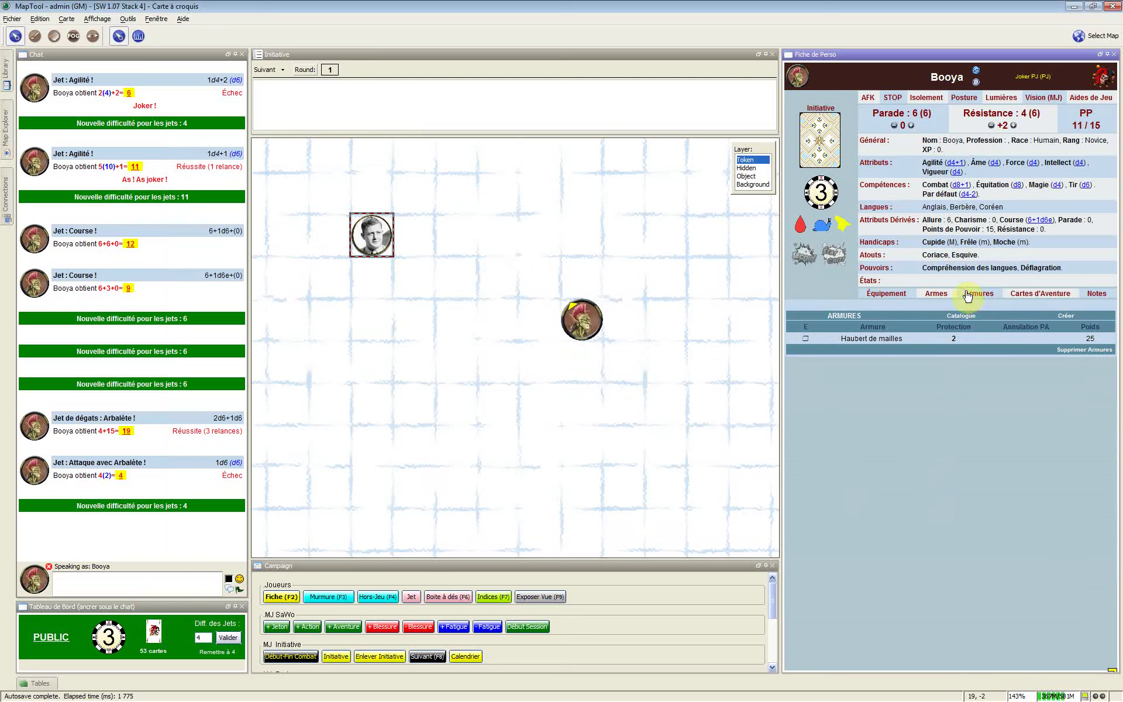
click(974, 295)
mouse_move(874, 348)
click(805, 338)
mouse_move(1022, 117)
mouse_move(951, 327)
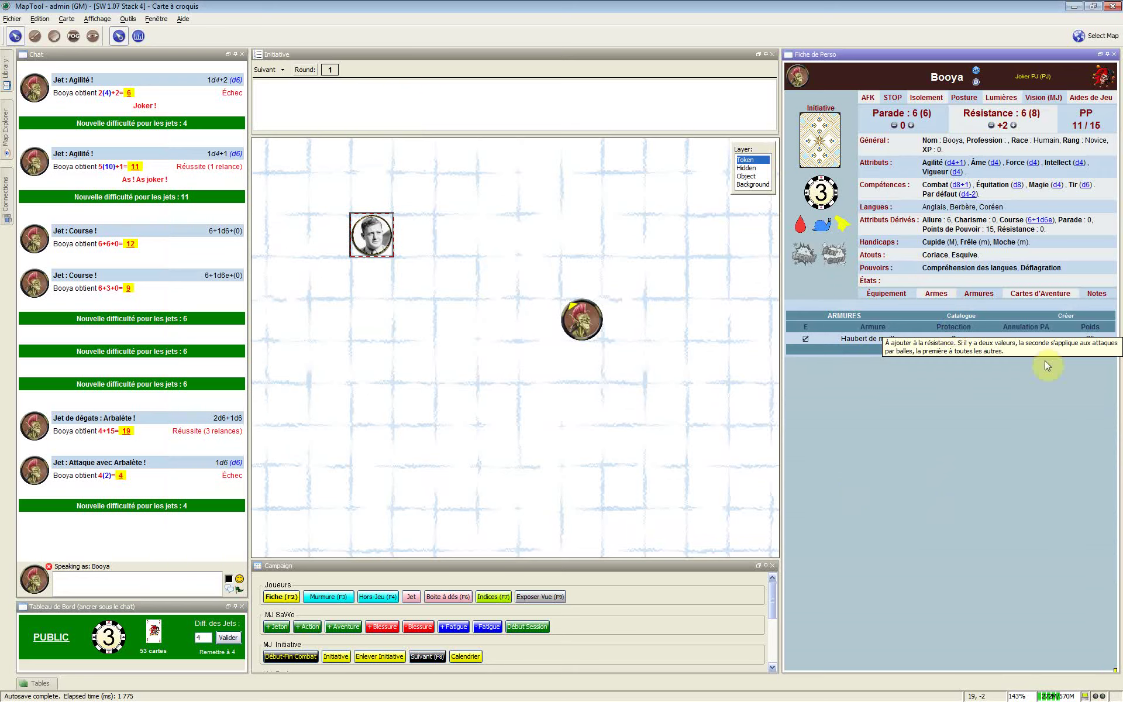
mouse_move(1023, 329)
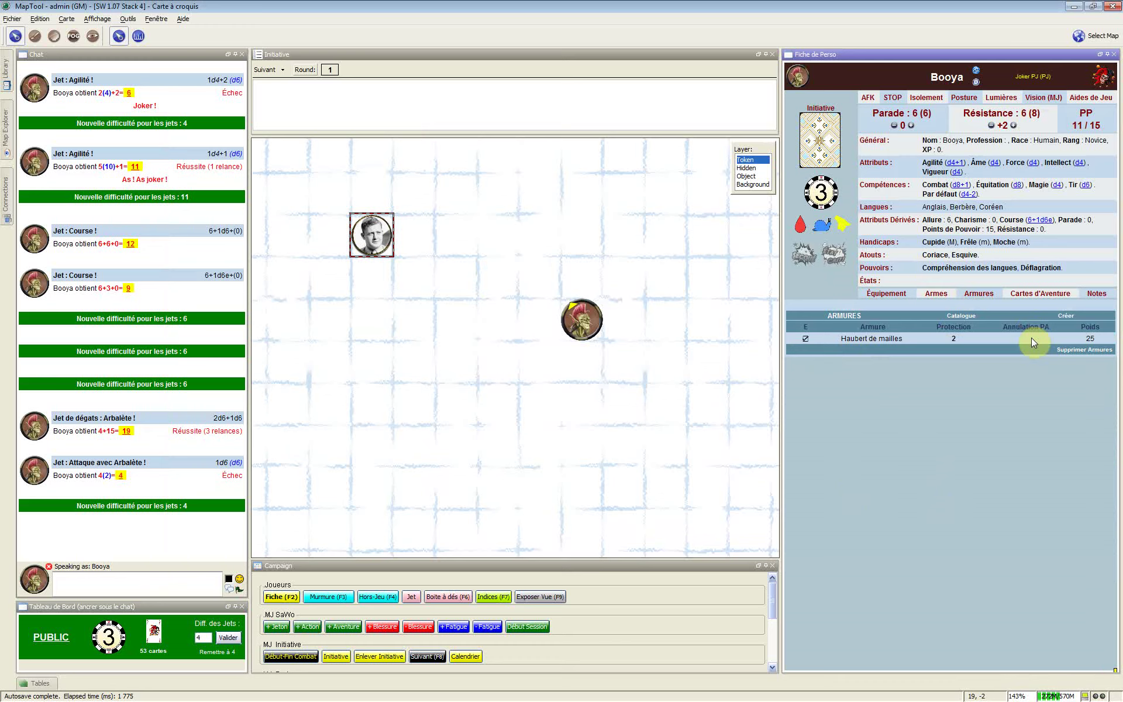
Step: Add a second Haubert de mailles and a Cuir from the medieval armour catalogue, and toggle the Cuir's equipped state
click(971, 317)
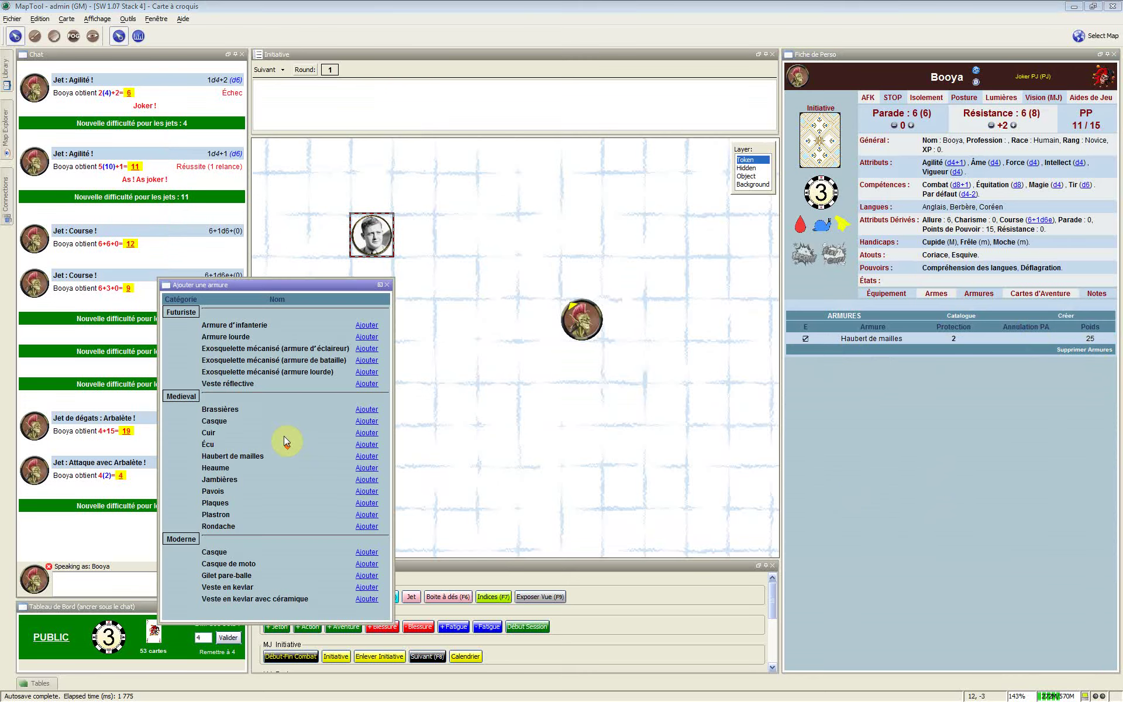
click(386, 291)
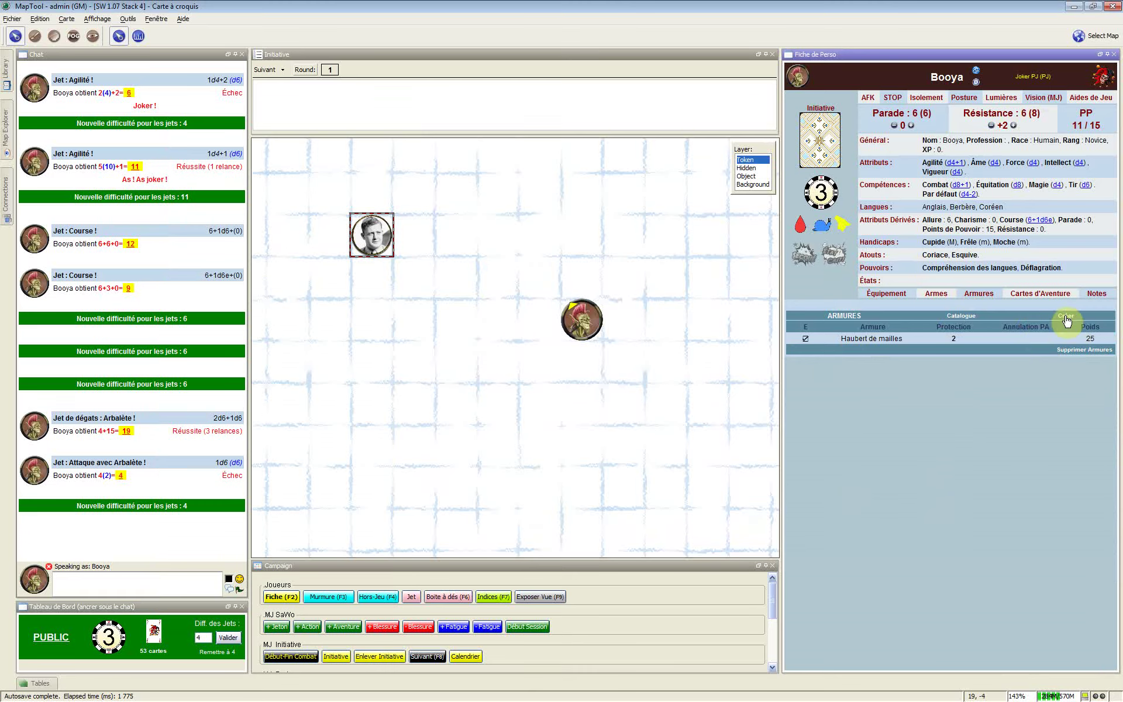
click(962, 316)
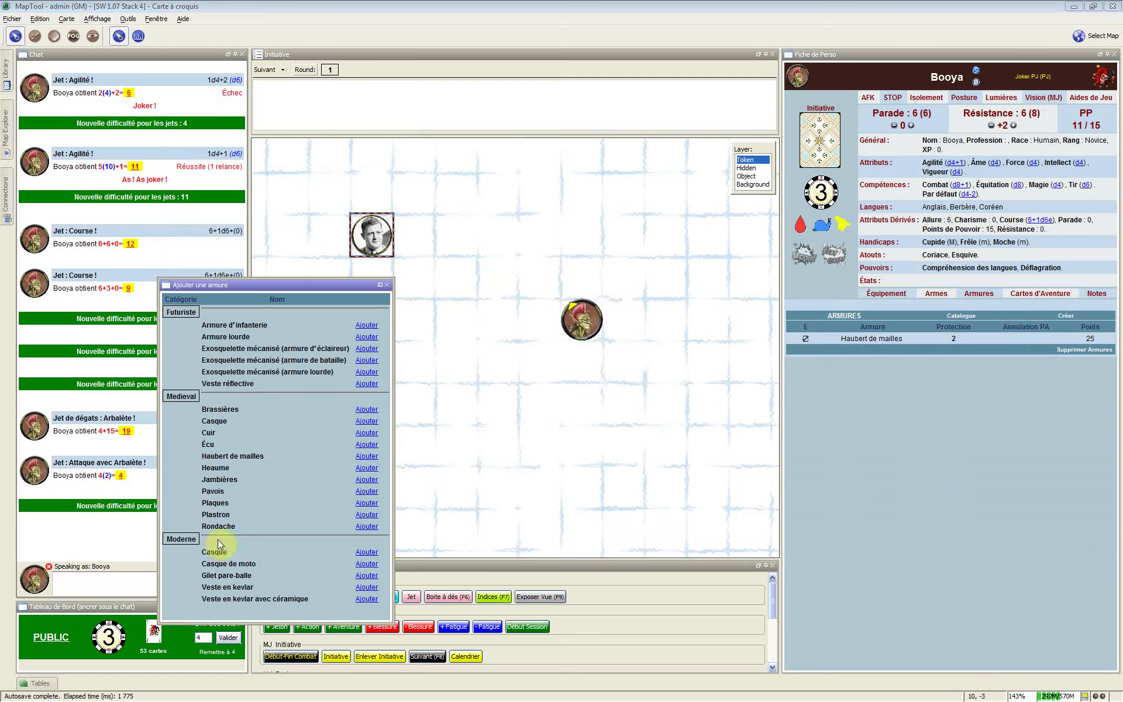
click(239, 456)
click(362, 456)
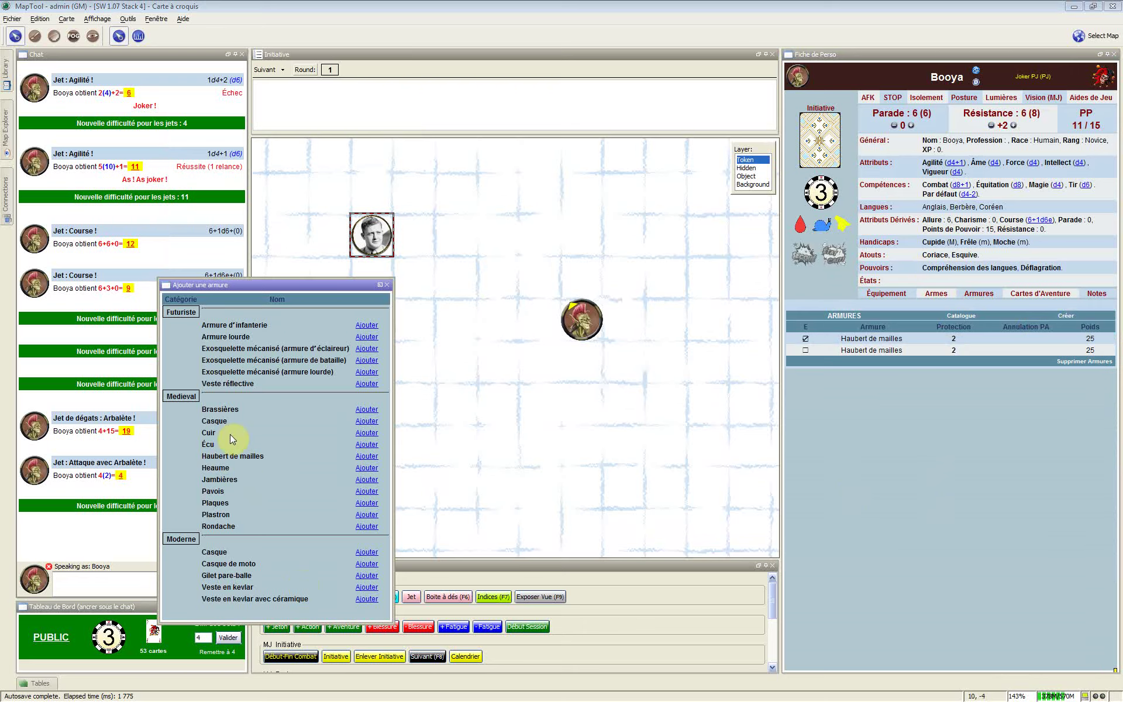
click(367, 433)
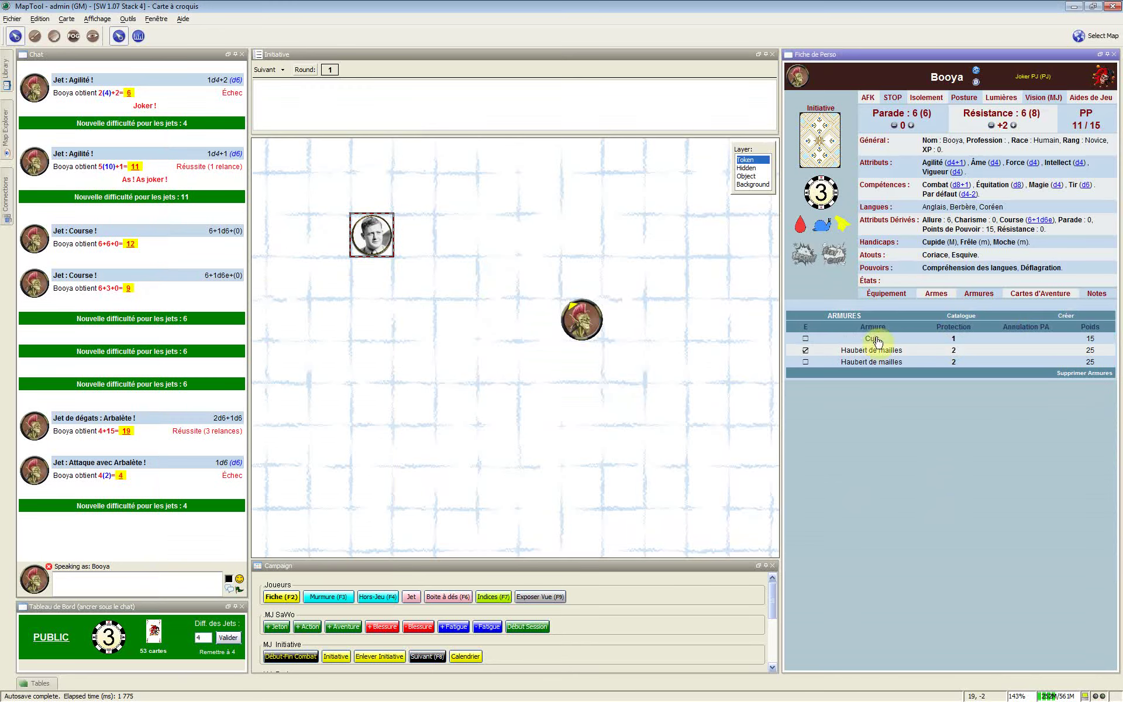
click(806, 337)
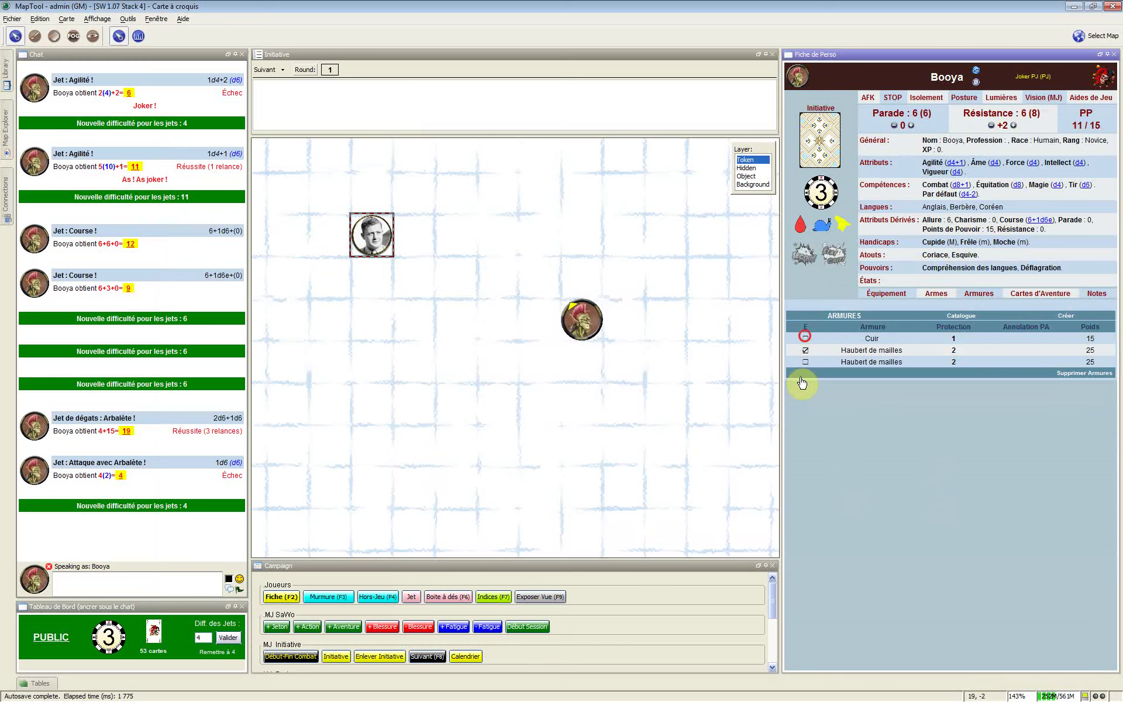
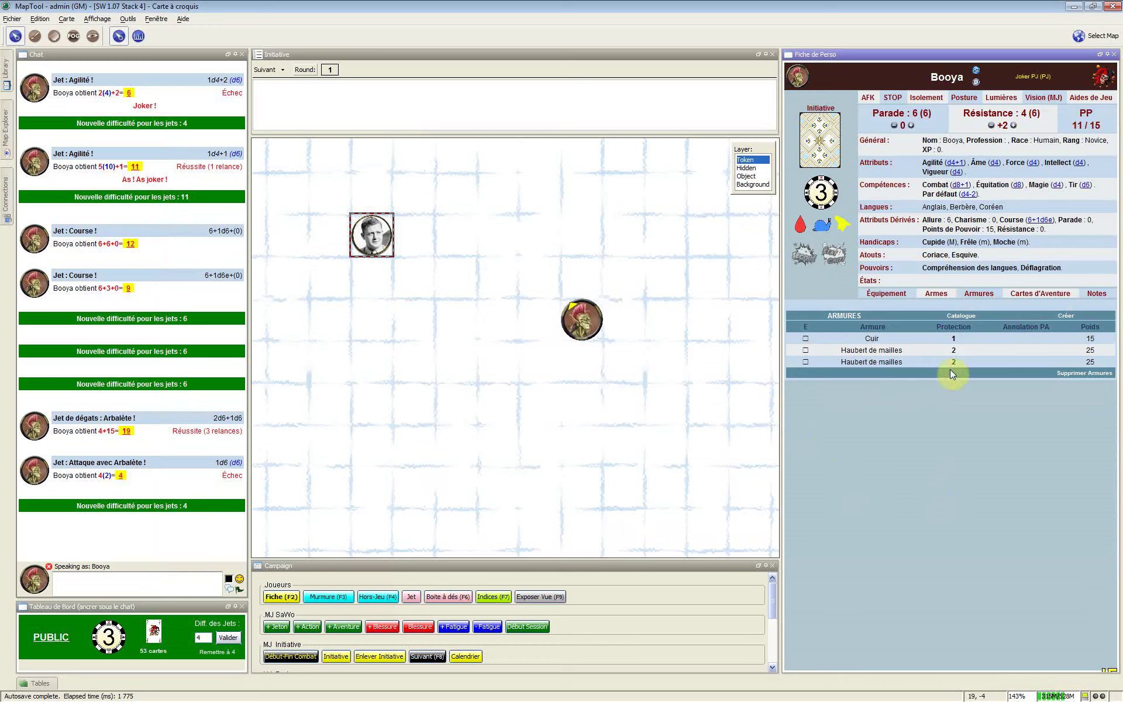
Step: Delete the second Haubert de mailles from Booya's armours and from the inventory as well
click(1101, 372)
click(595, 370)
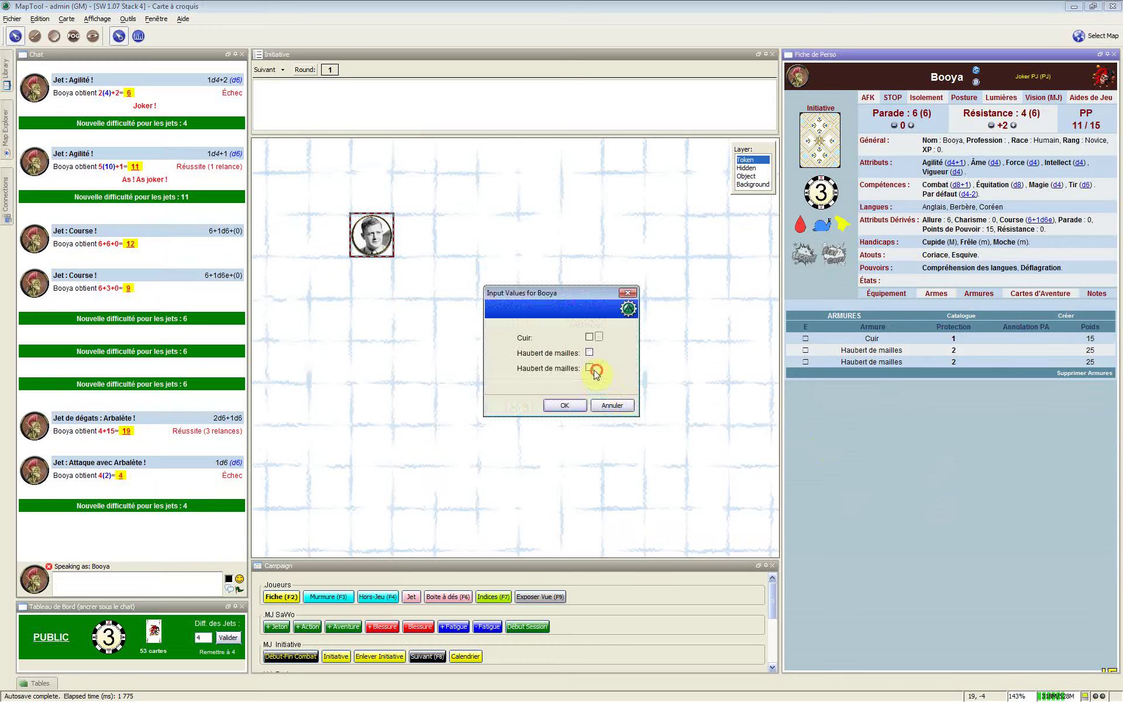
click(565, 403)
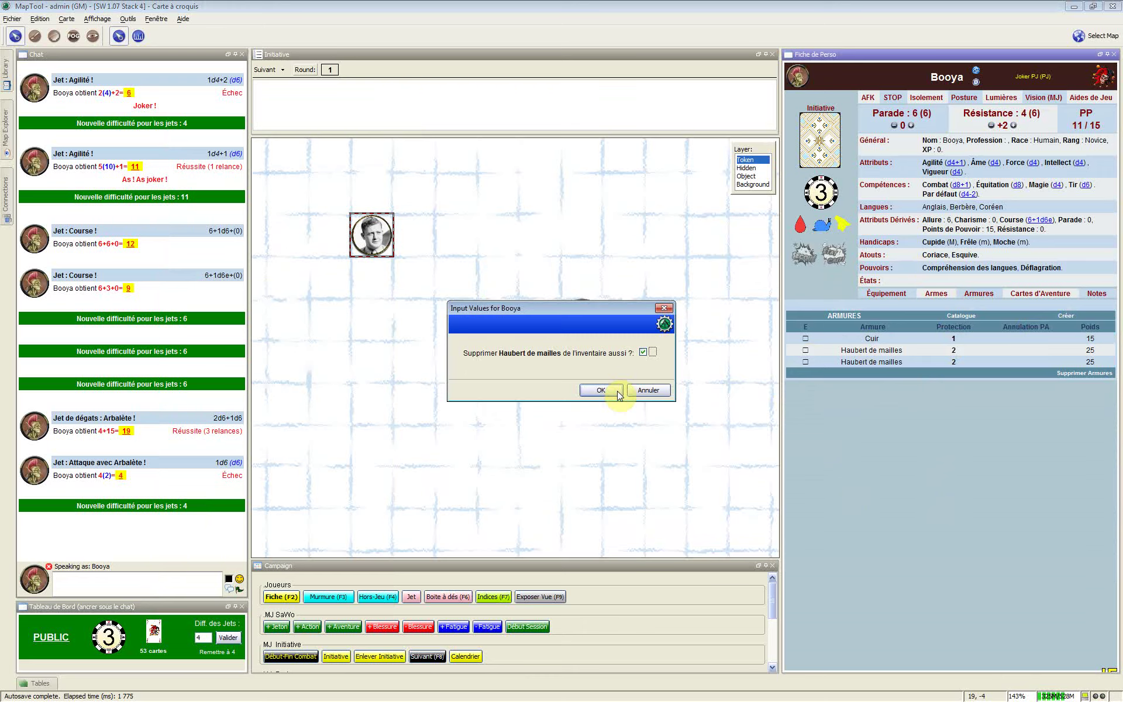
click(617, 391)
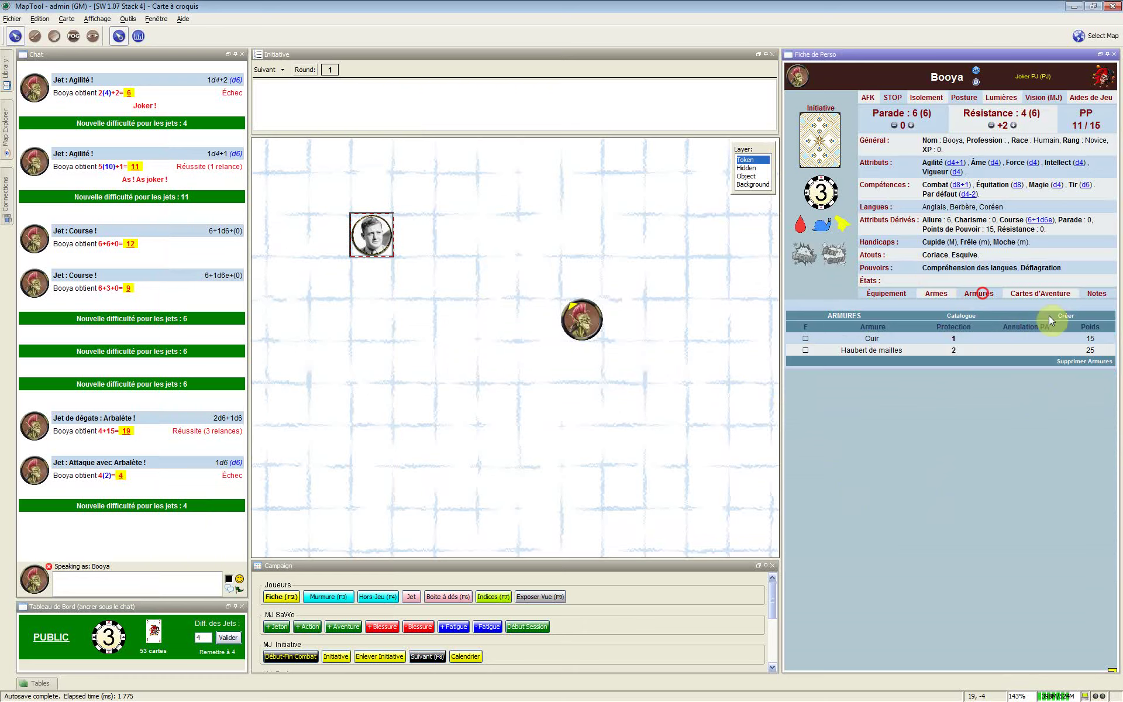
Step: Display the Cartes d'Aventure section and deal one adventure card to Booya
click(1047, 292)
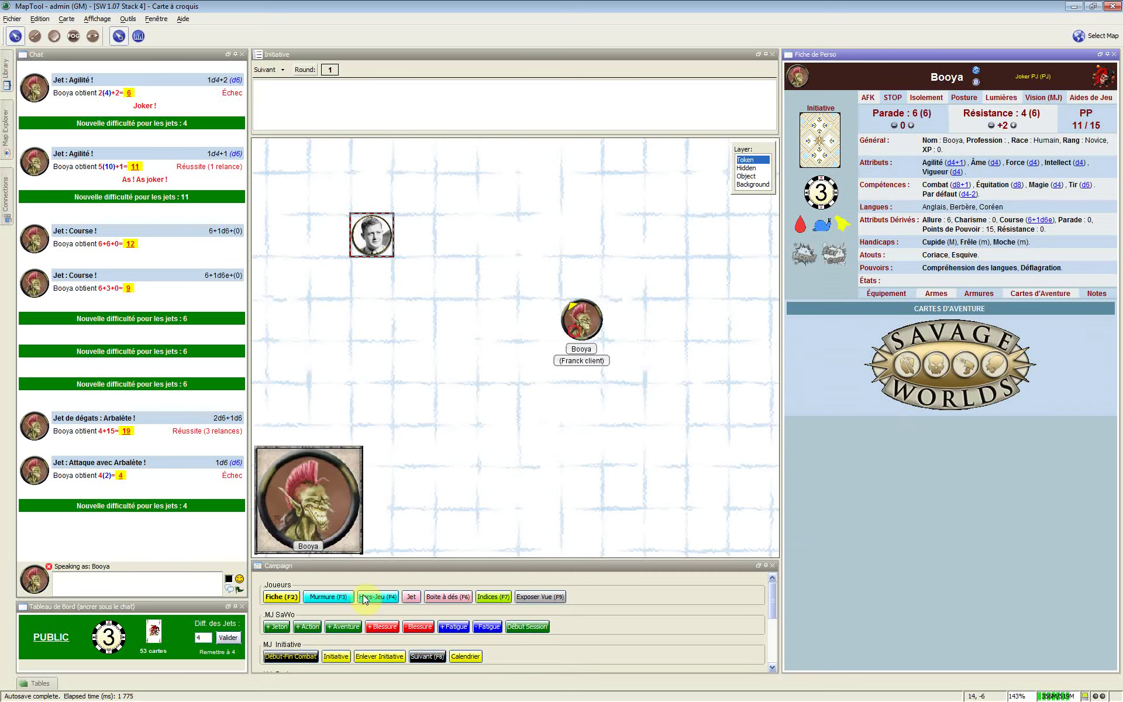
click(352, 629)
click(633, 406)
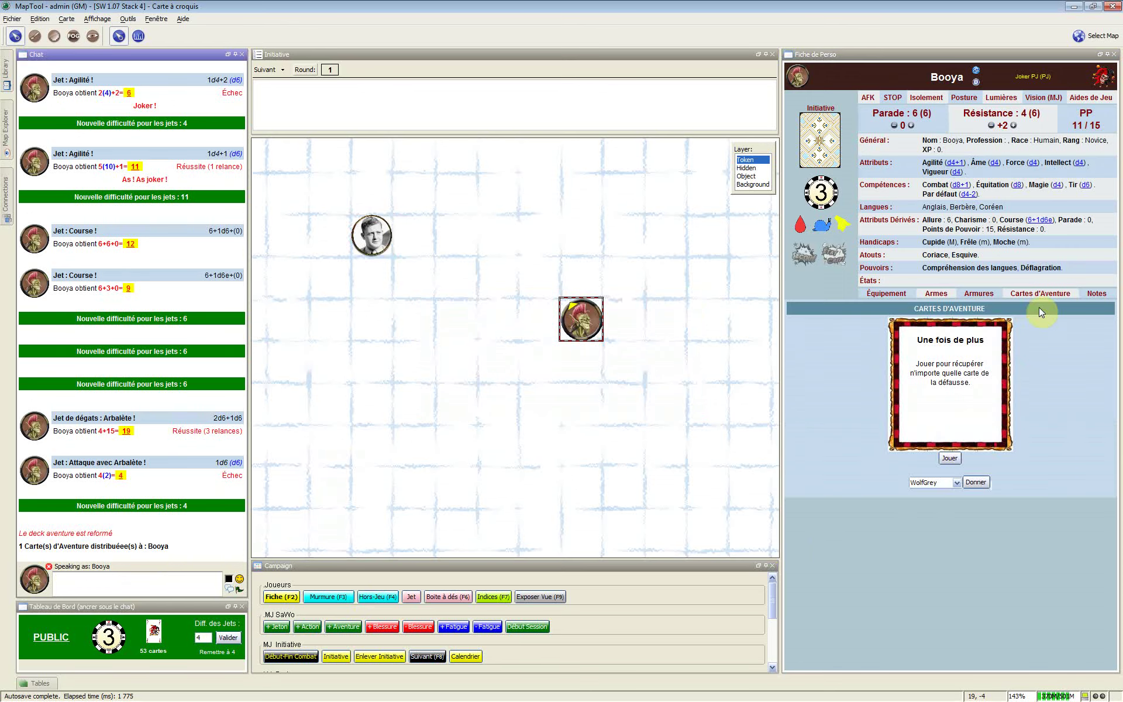
click(1043, 293)
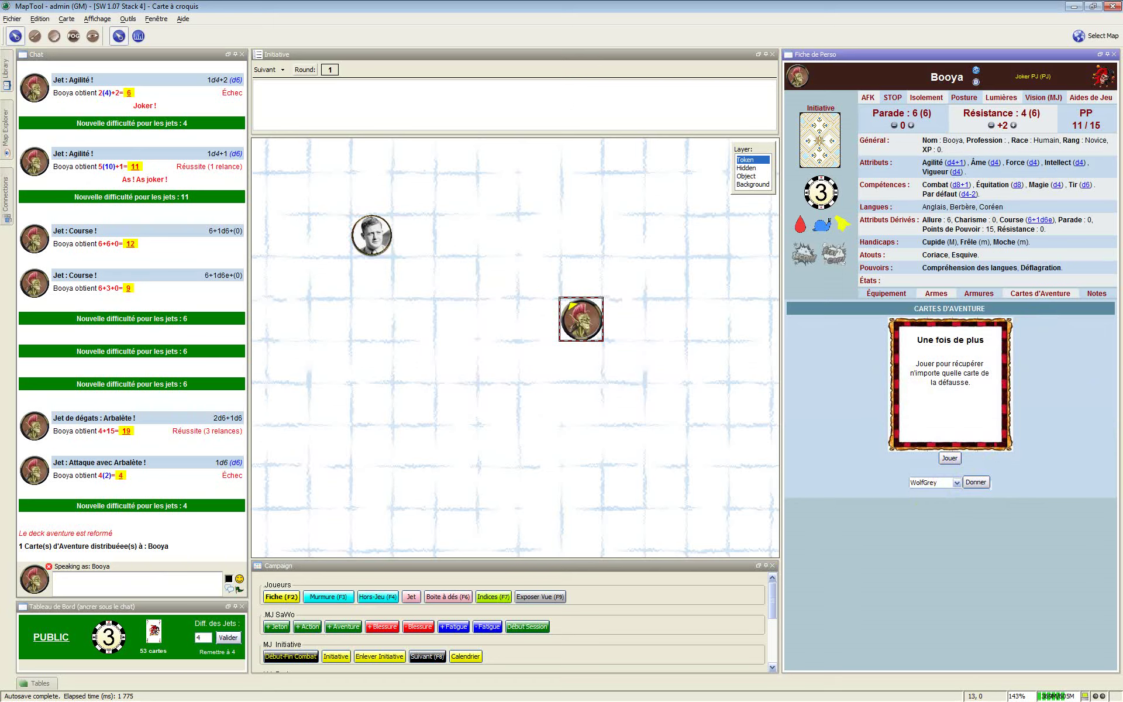
Step: Select Eagle as the recipient of the adventure card without giving it, and hide the Cartes d'Aventure section
click(116, 607)
click(952, 481)
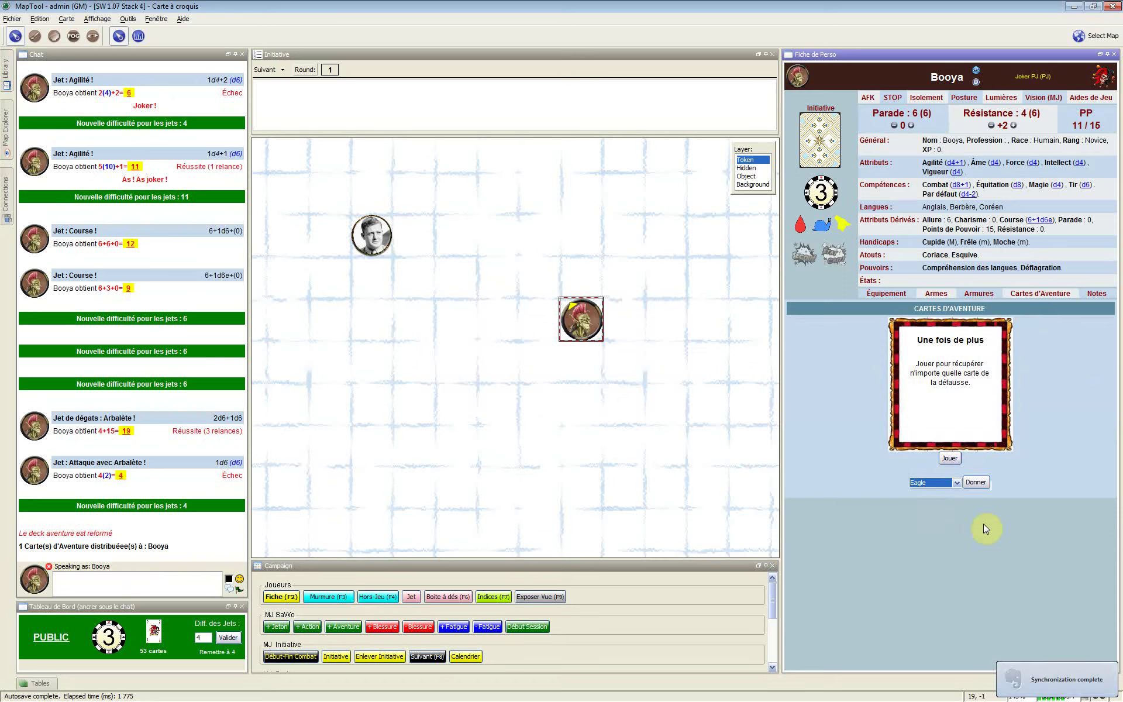
click(1025, 293)
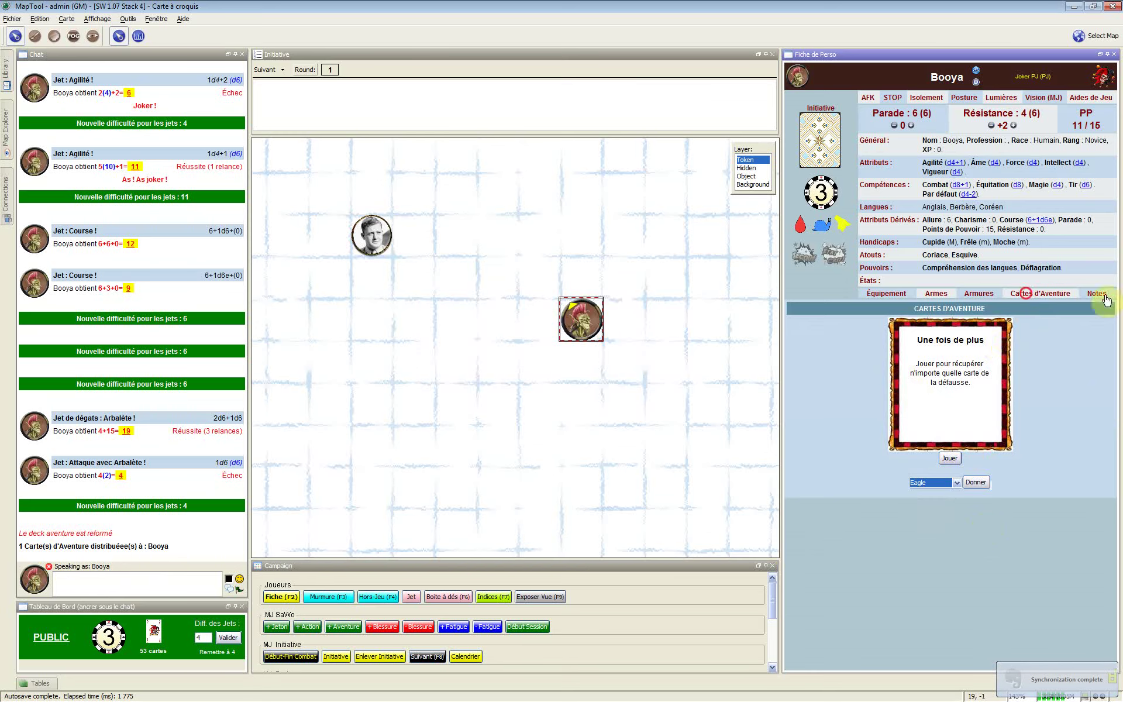
Step: Open Booya's notes, delete the "test" text without saving, and reload the Notes section
click(1103, 293)
click(922, 359)
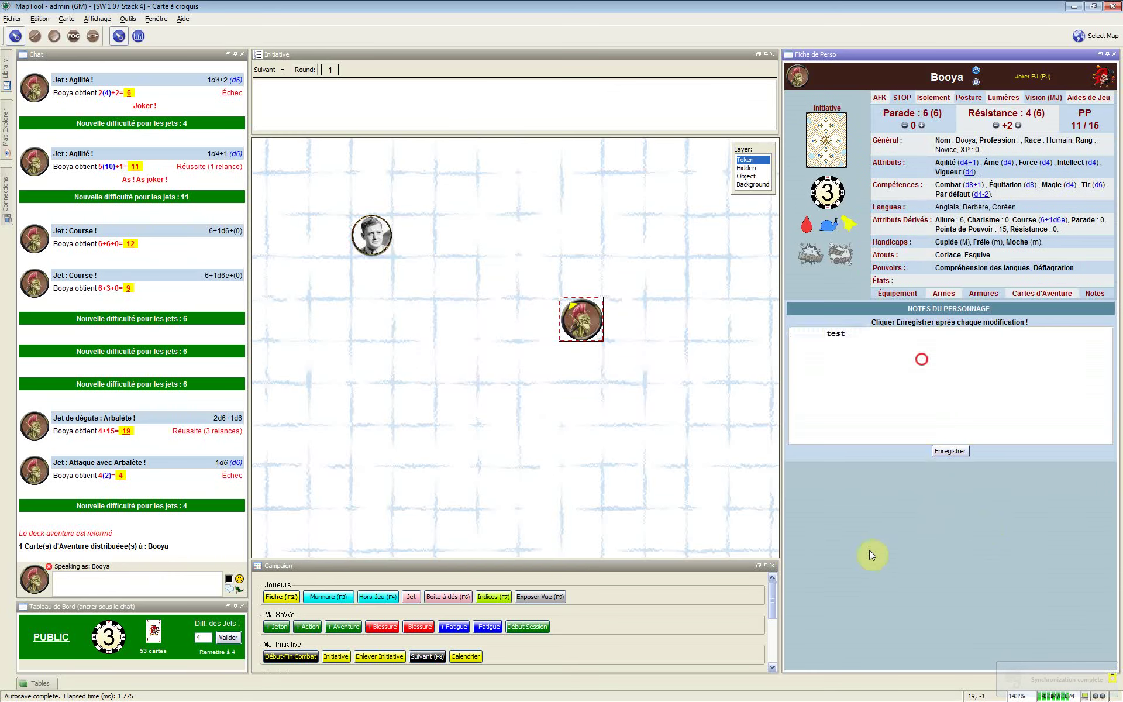
key(ctrl+a)
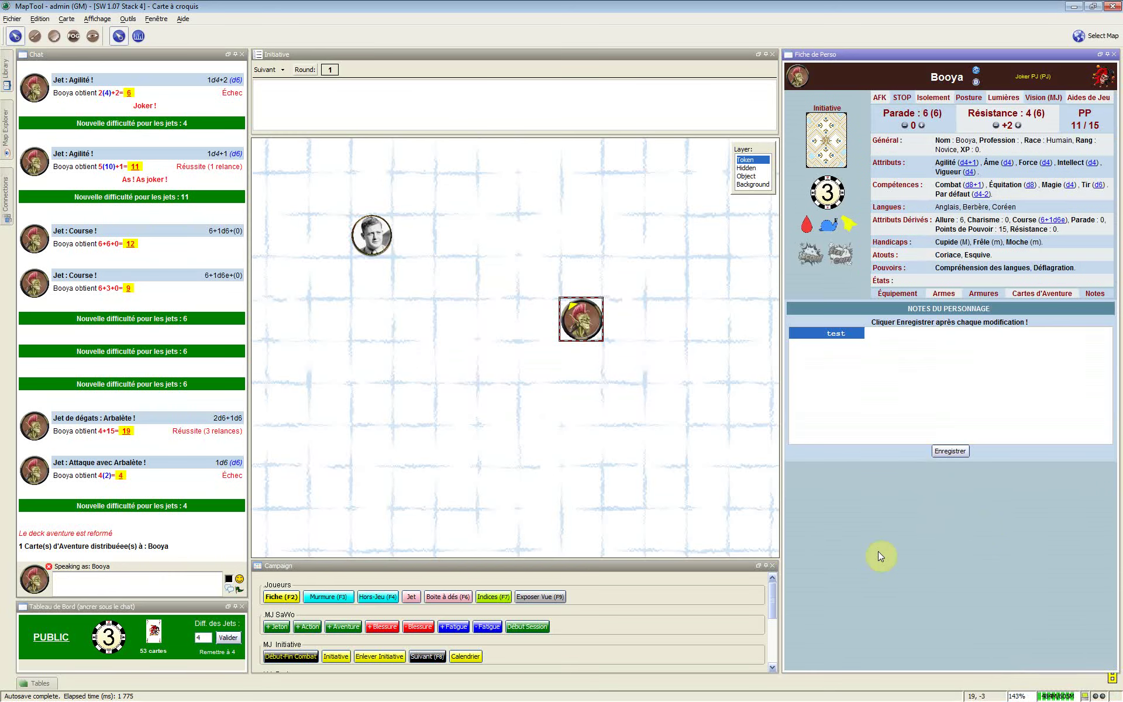
key(Delete)
click(1098, 295)
click(1098, 294)
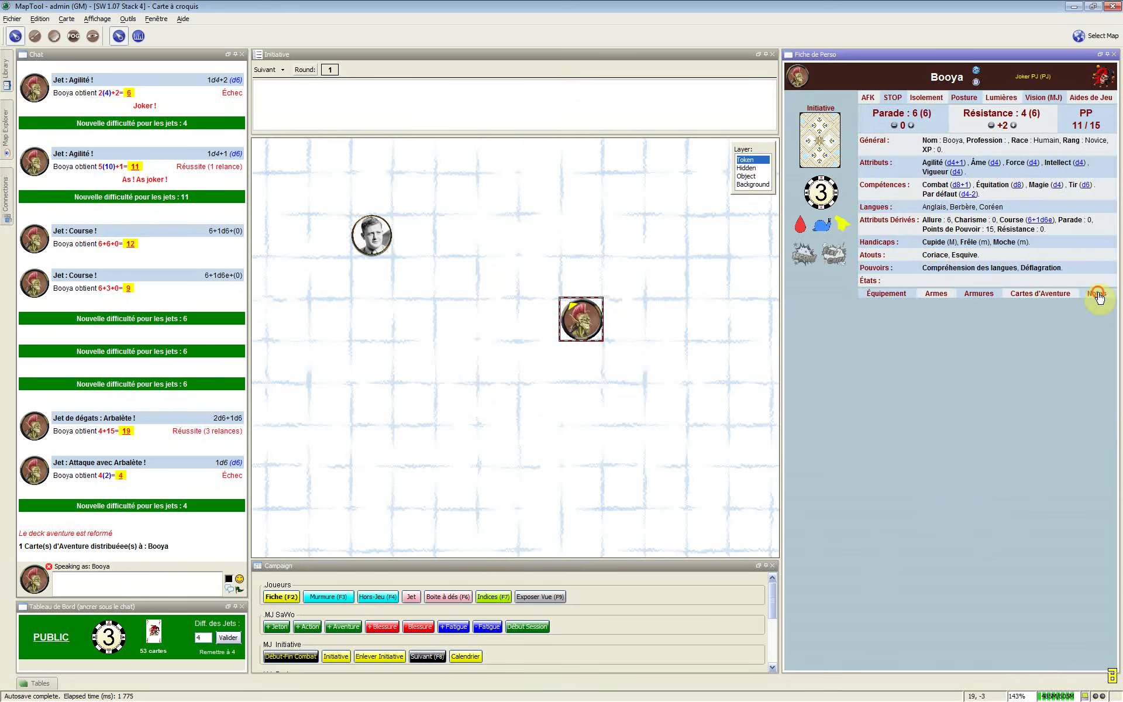
Step: Clear the text of Booya's notes again without saving and hide the Notes section
click(928, 342)
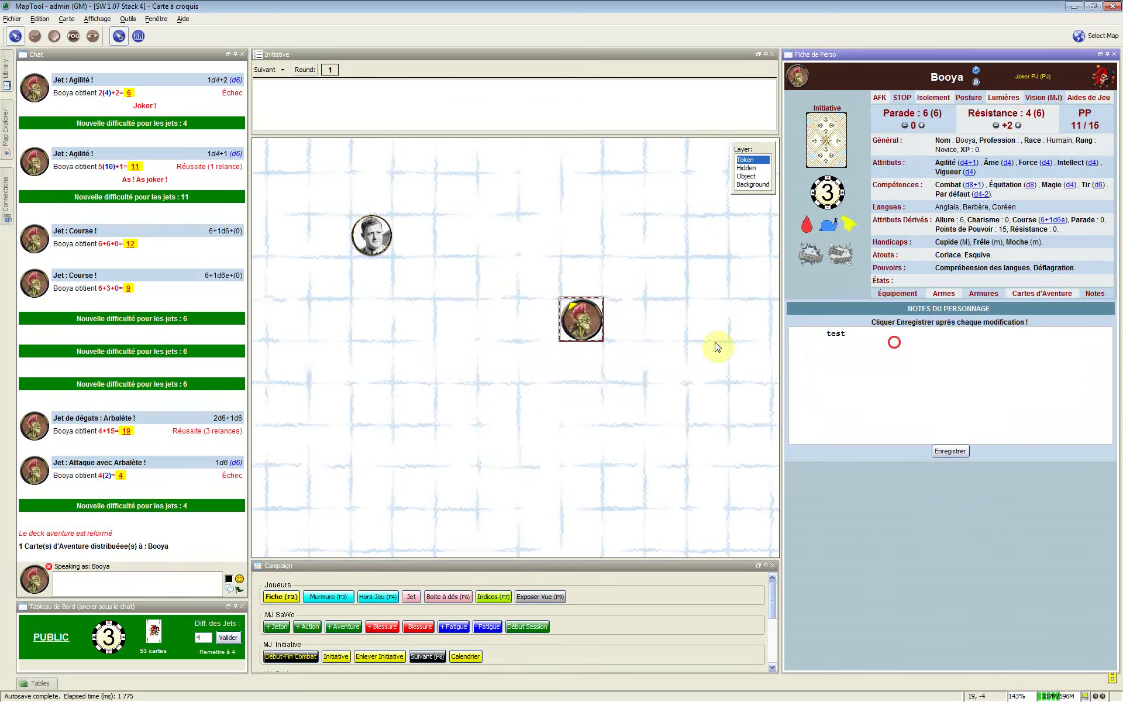
key(ctrl+a)
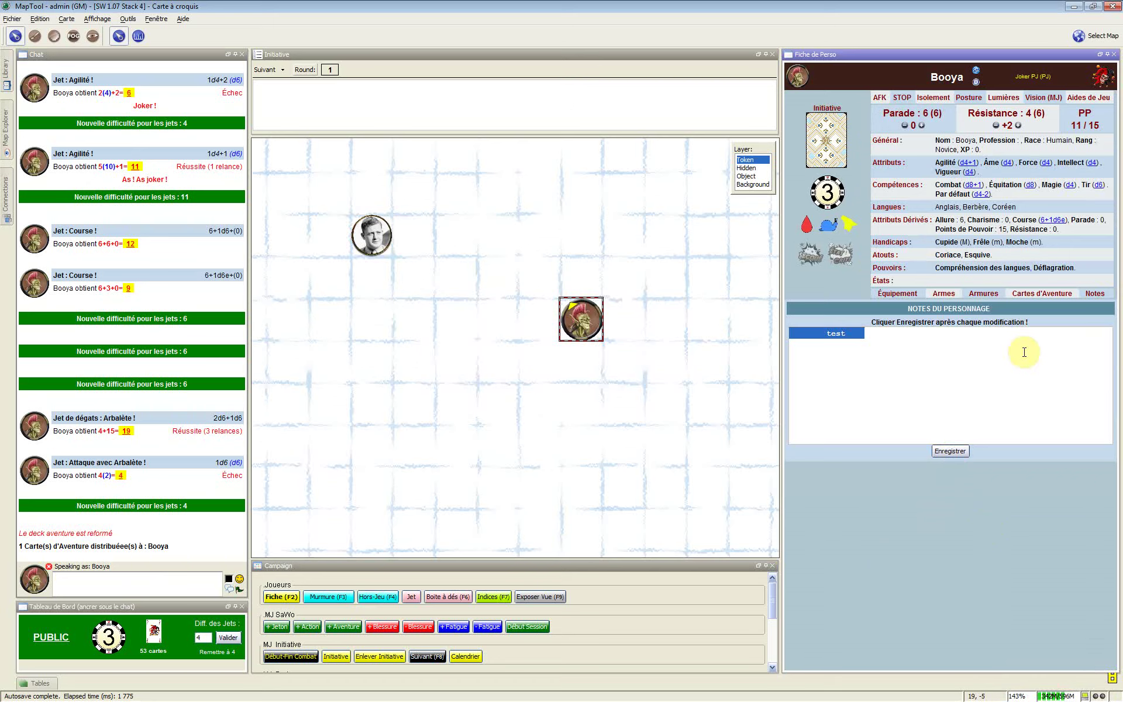
key(BackSpace)
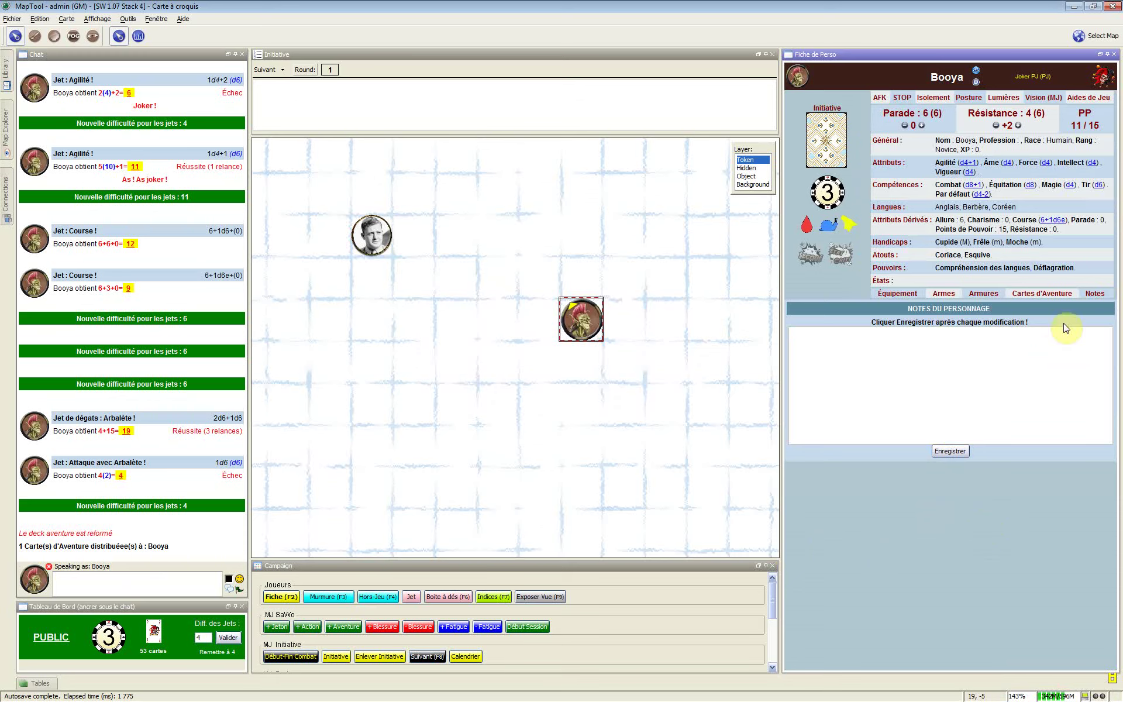
click(1098, 292)
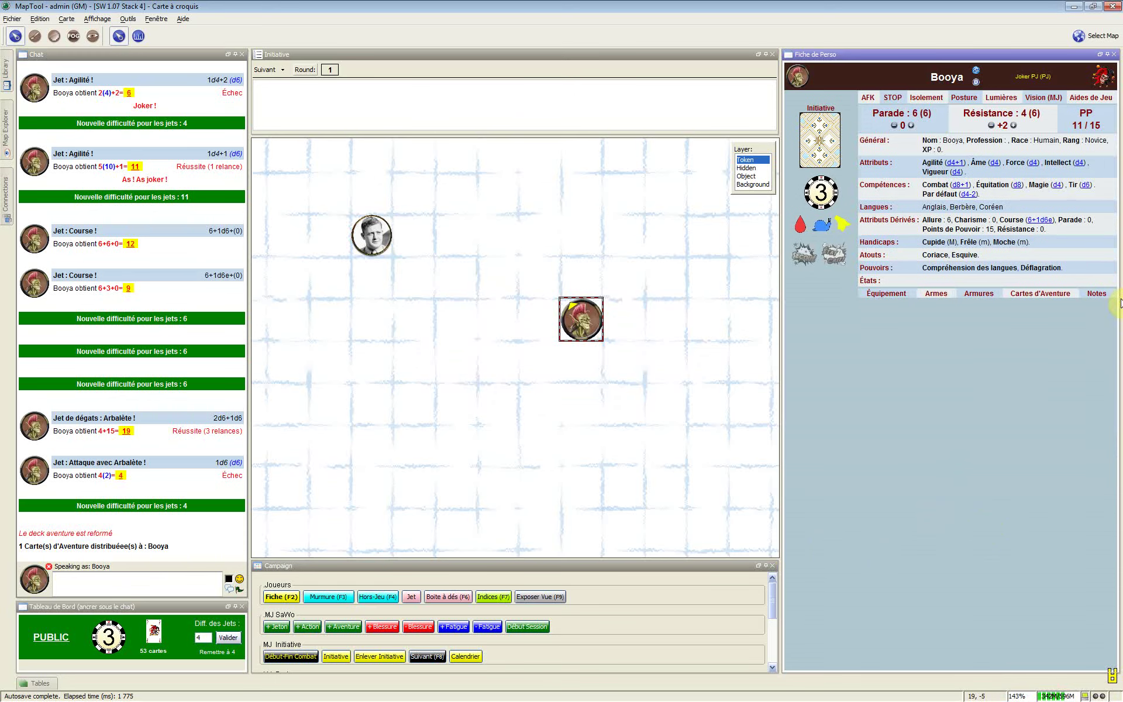
Step: Switch Booya's AFK status on and back off, and post the STOP signal in the chat
click(875, 100)
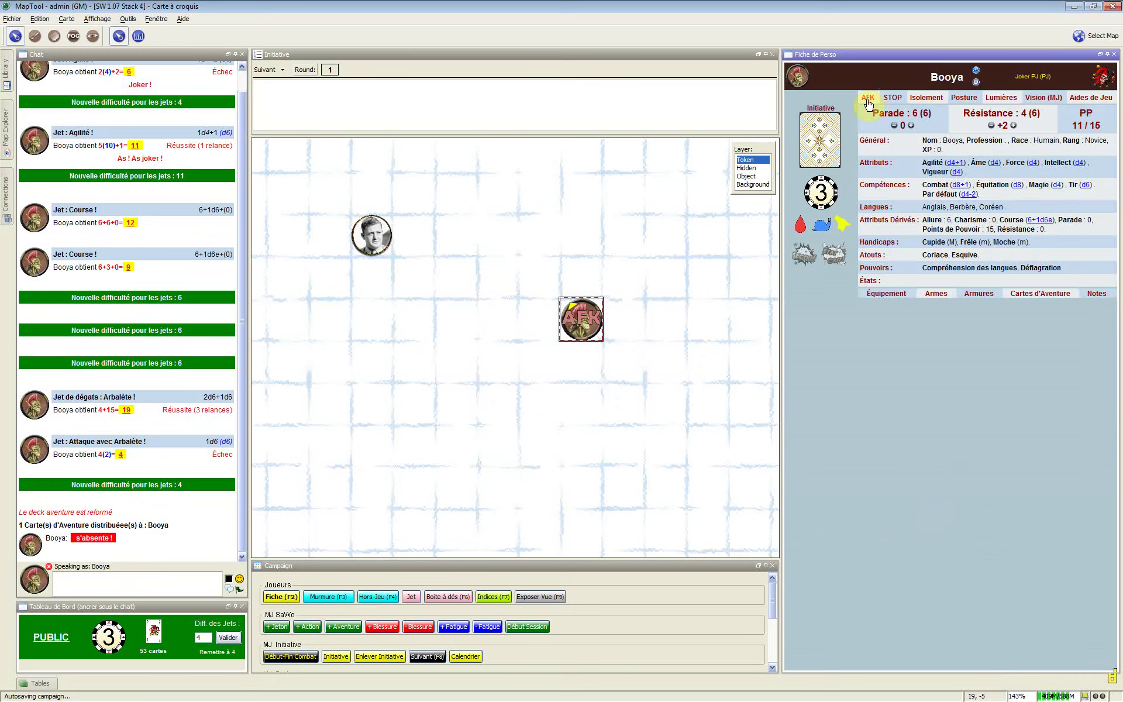
mouse_move(592, 326)
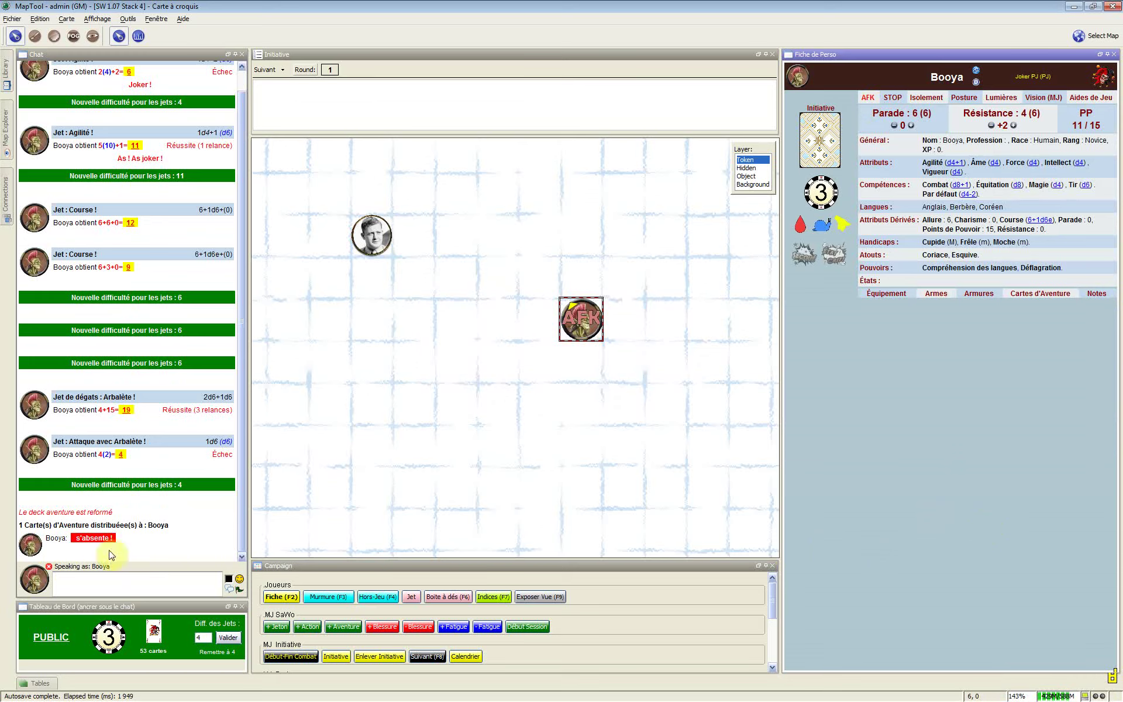
click(871, 99)
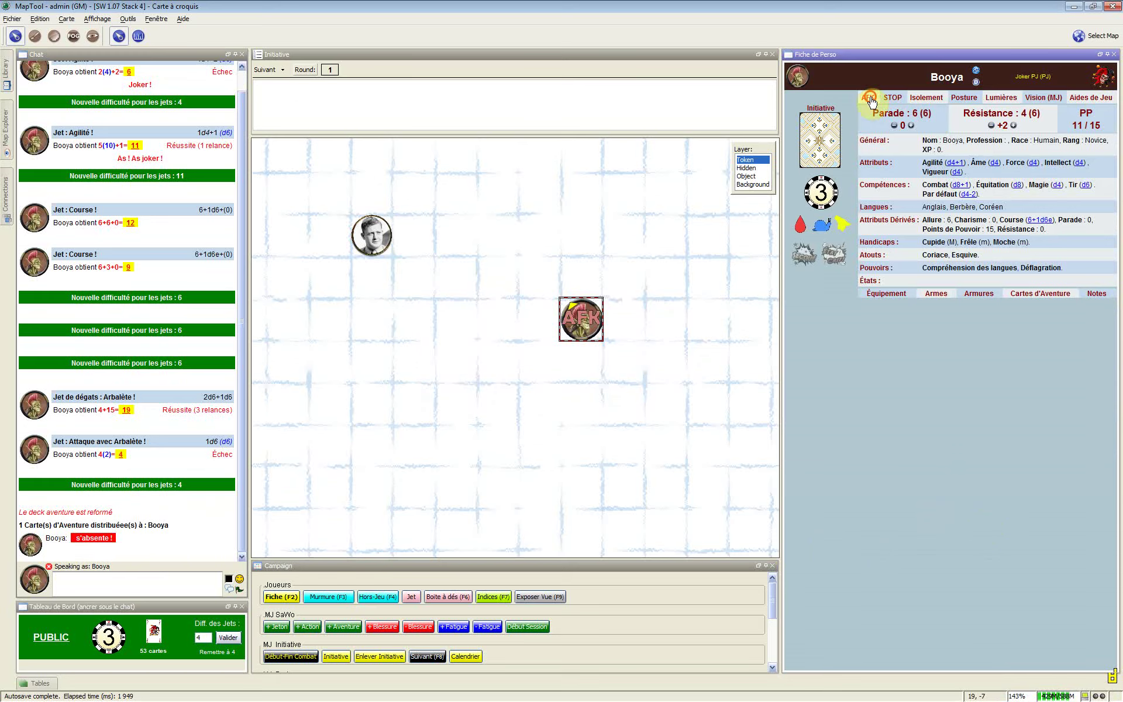
click(871, 101)
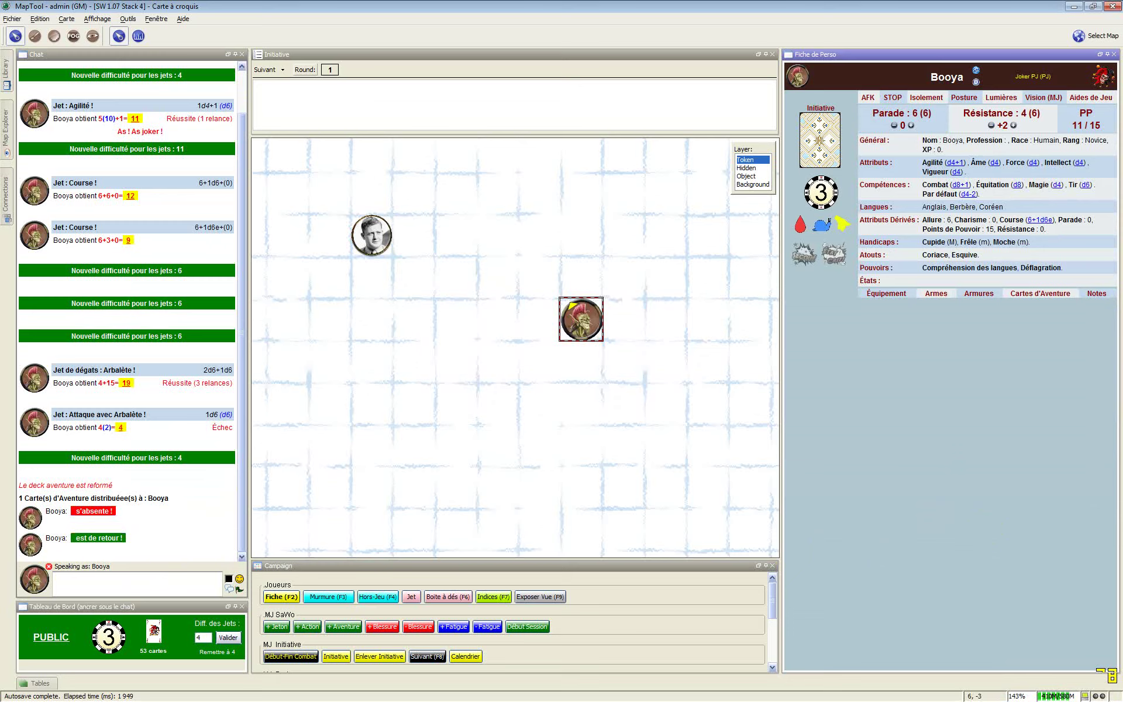
click(897, 102)
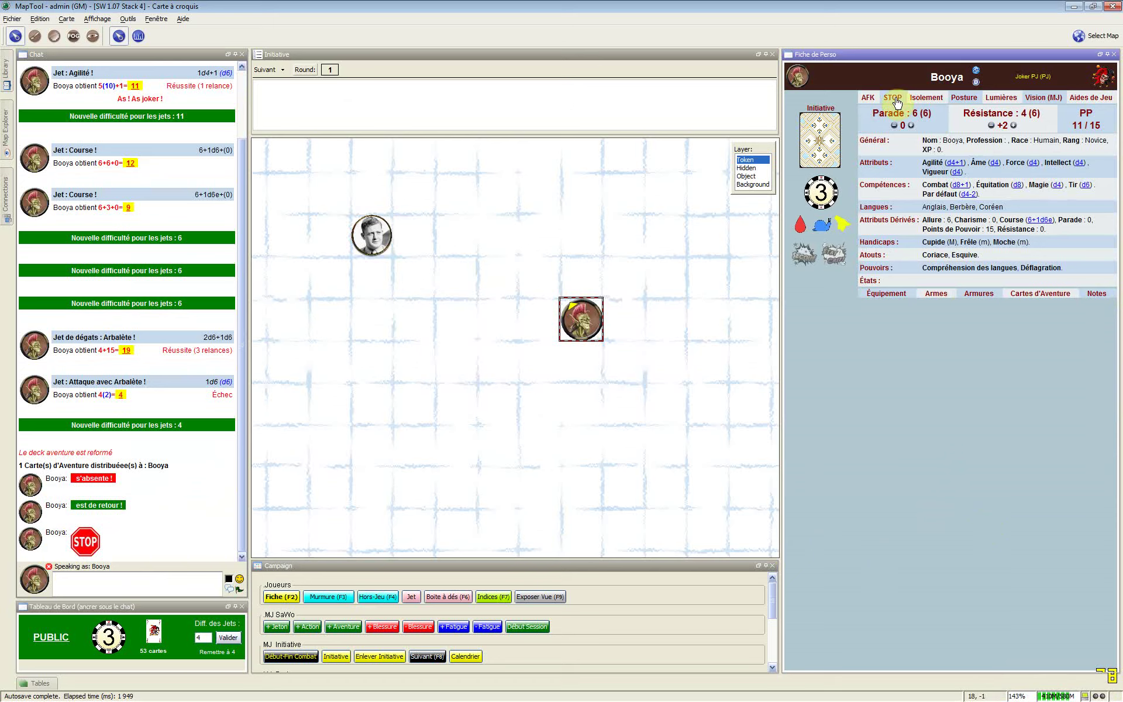
Step: Put Booya in isolation mode and roll Combat with a bonus of 0 and the result sent only to the GM
click(928, 103)
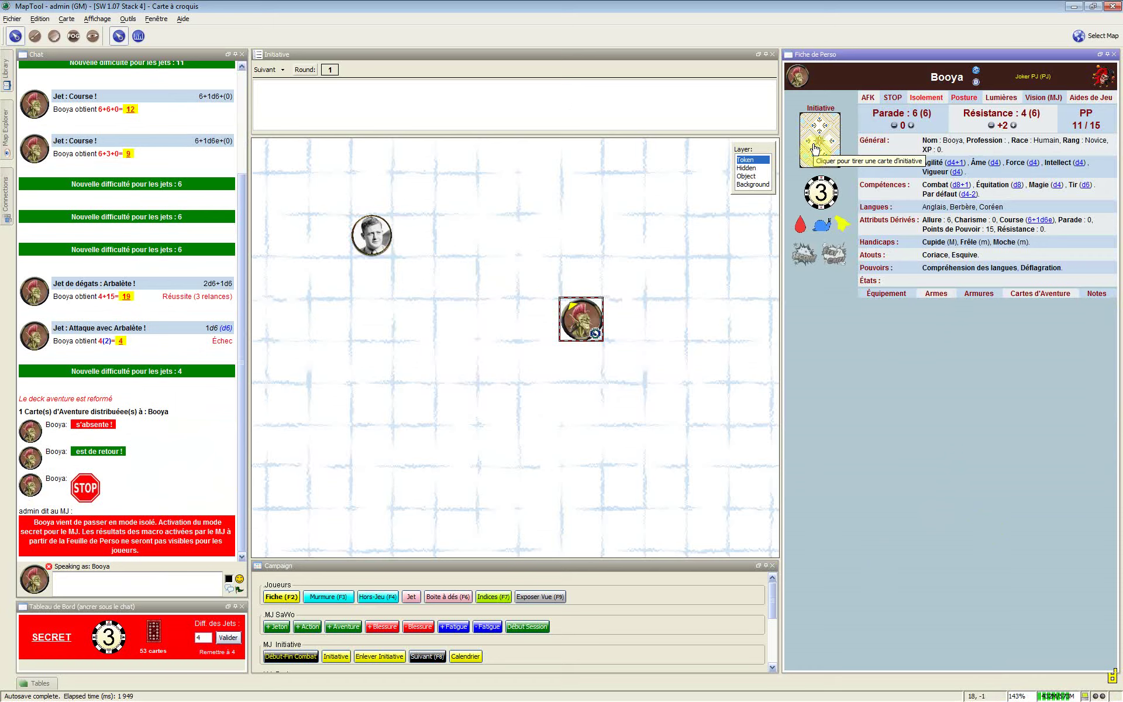
click(965, 273)
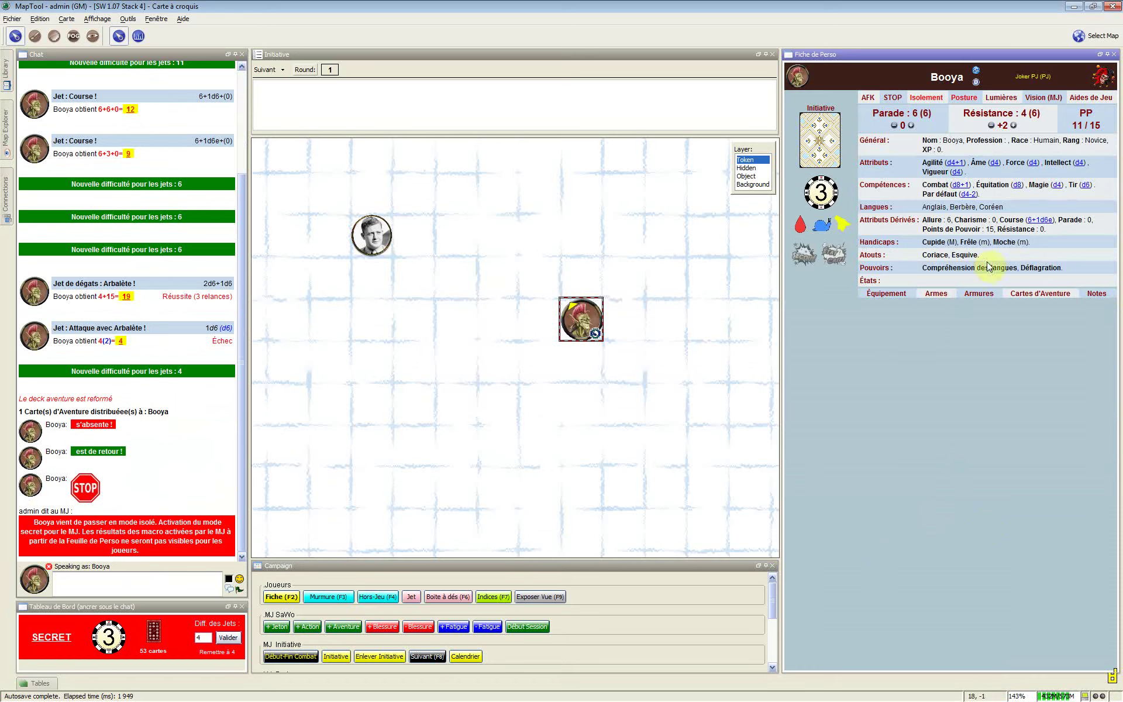
click(962, 186)
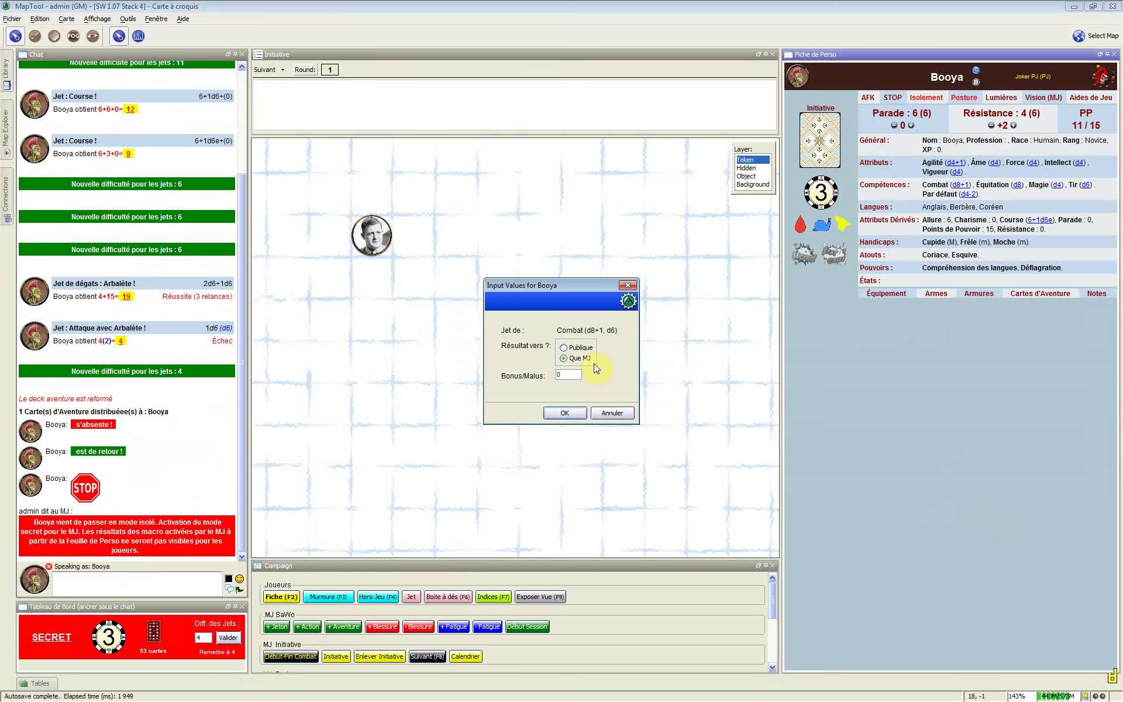
click(575, 412)
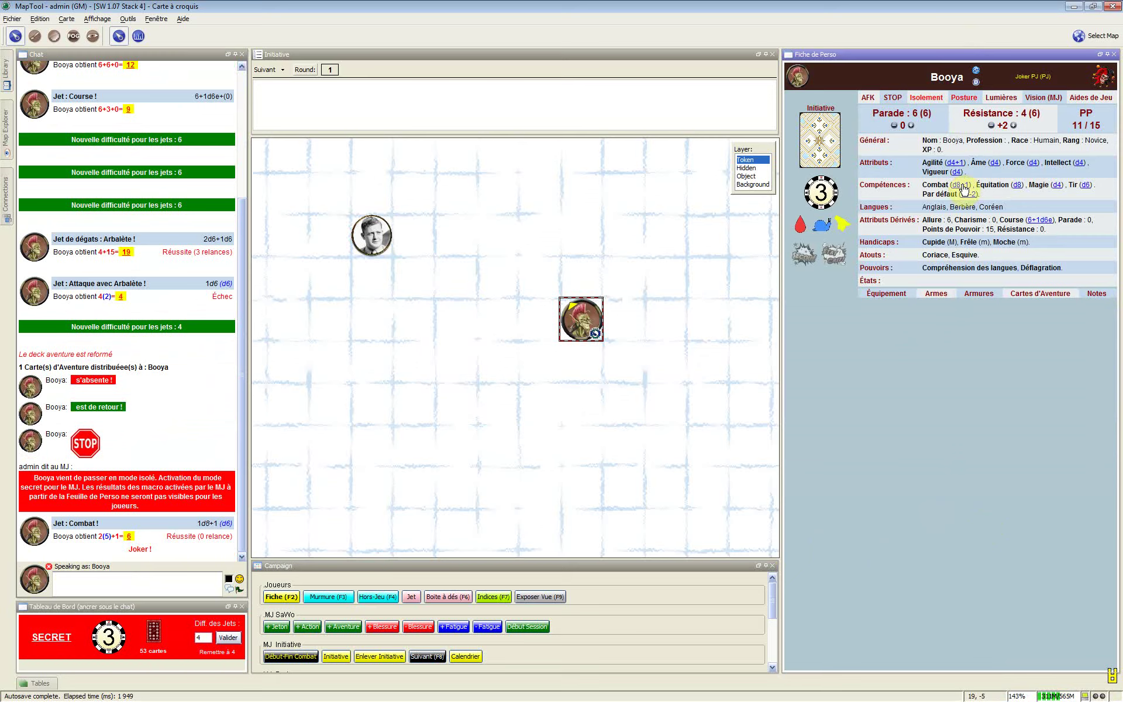
click(962, 185)
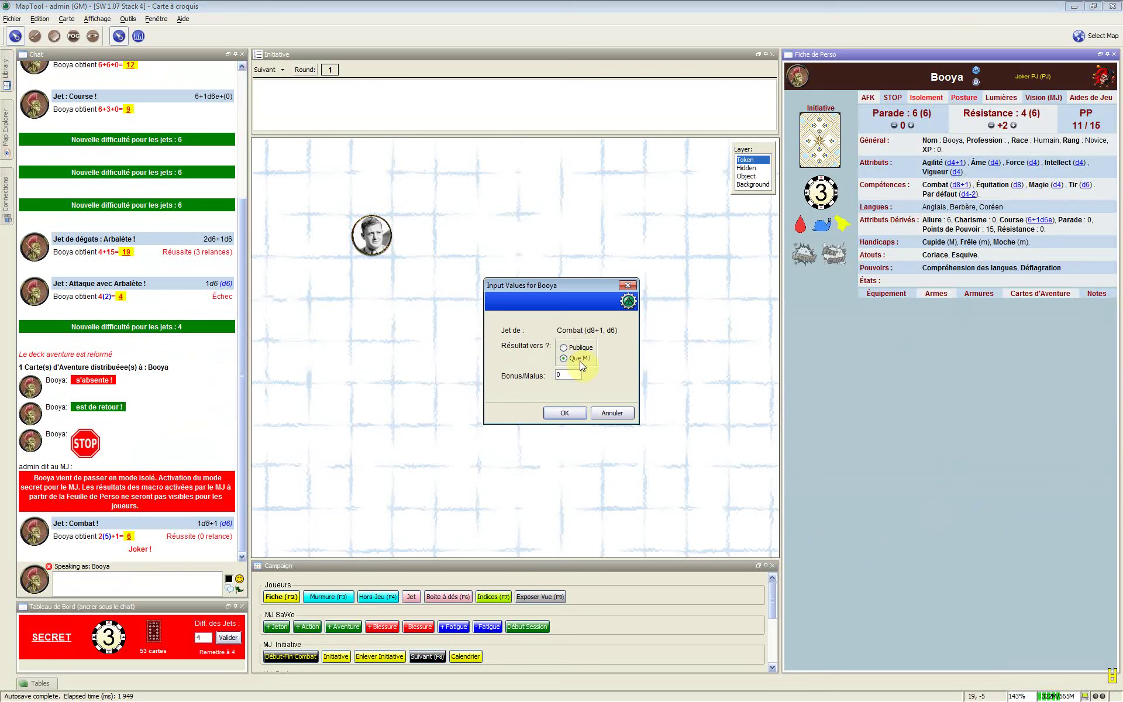
click(610, 415)
click(106, 607)
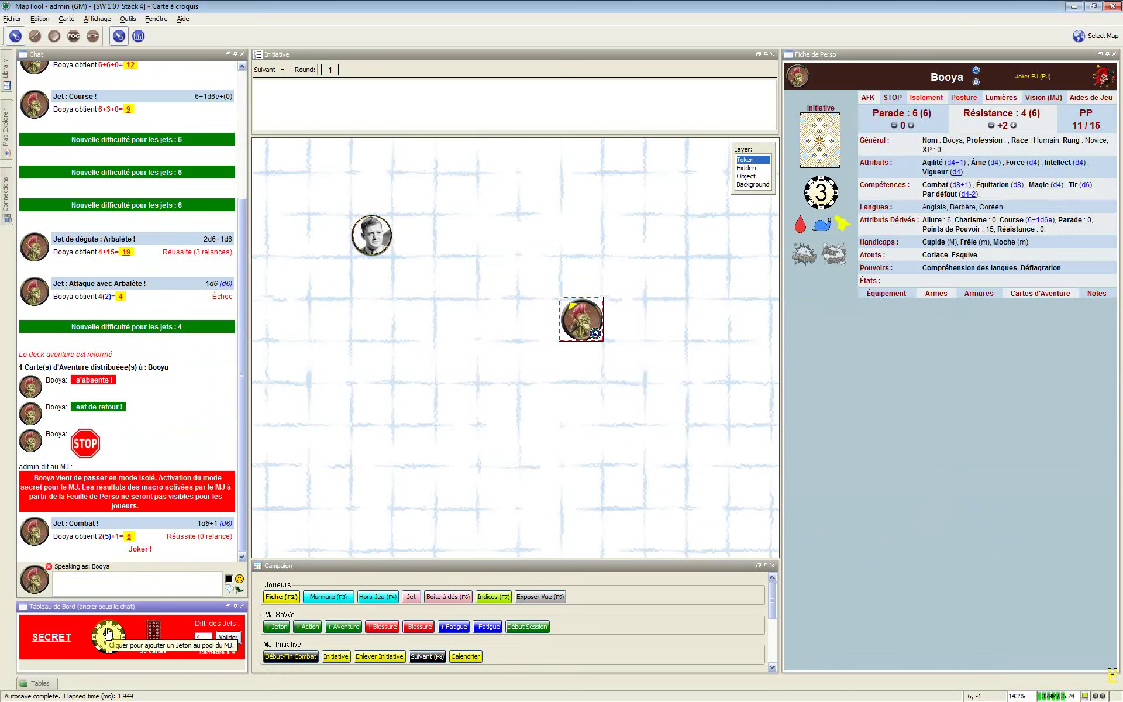
Step: Take Booya out of isolation mode and switch the GM from secret back to public mode
click(927, 97)
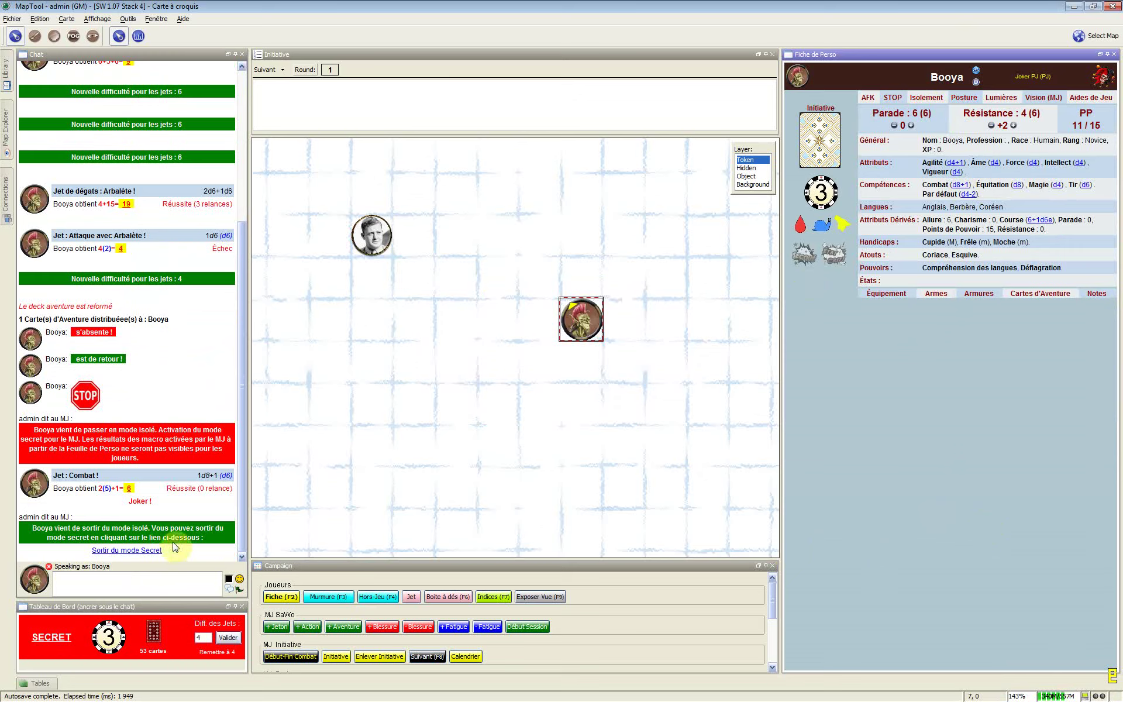
click(130, 553)
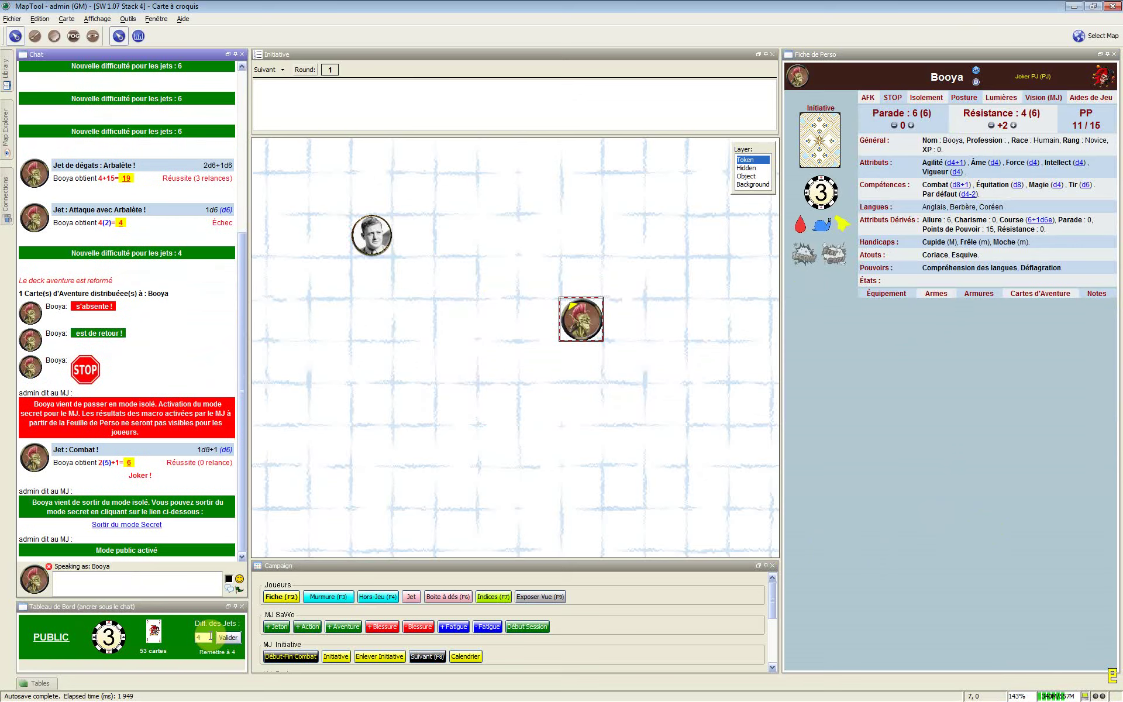
key(Escape)
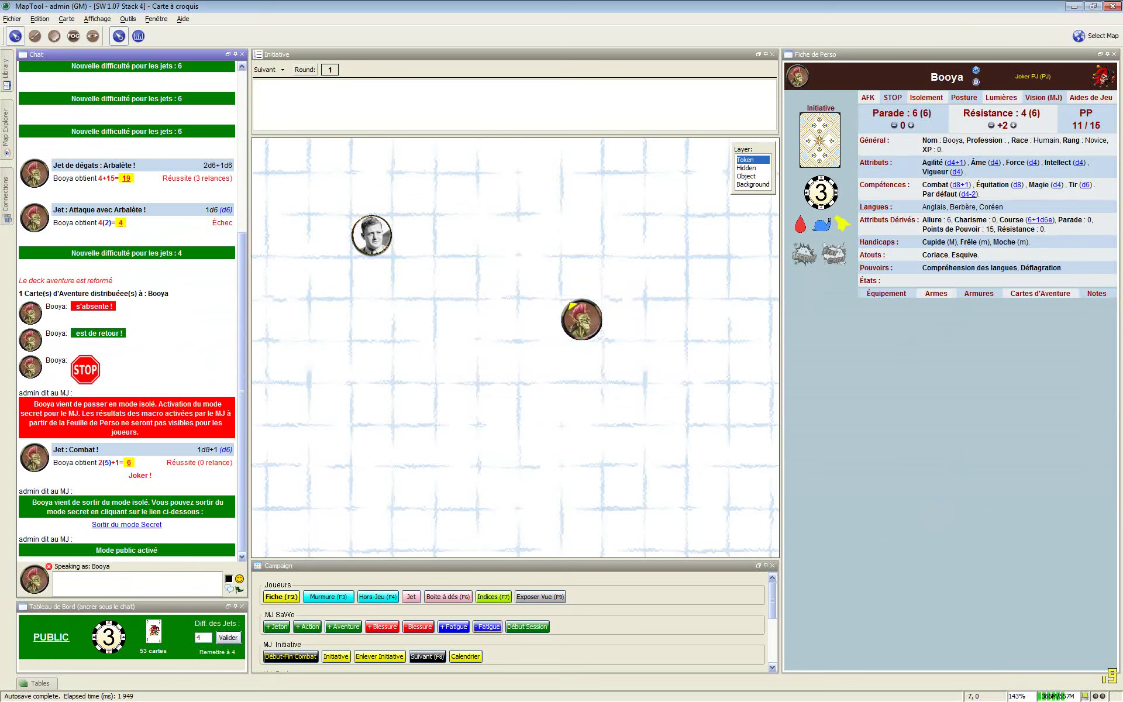
click(926, 114)
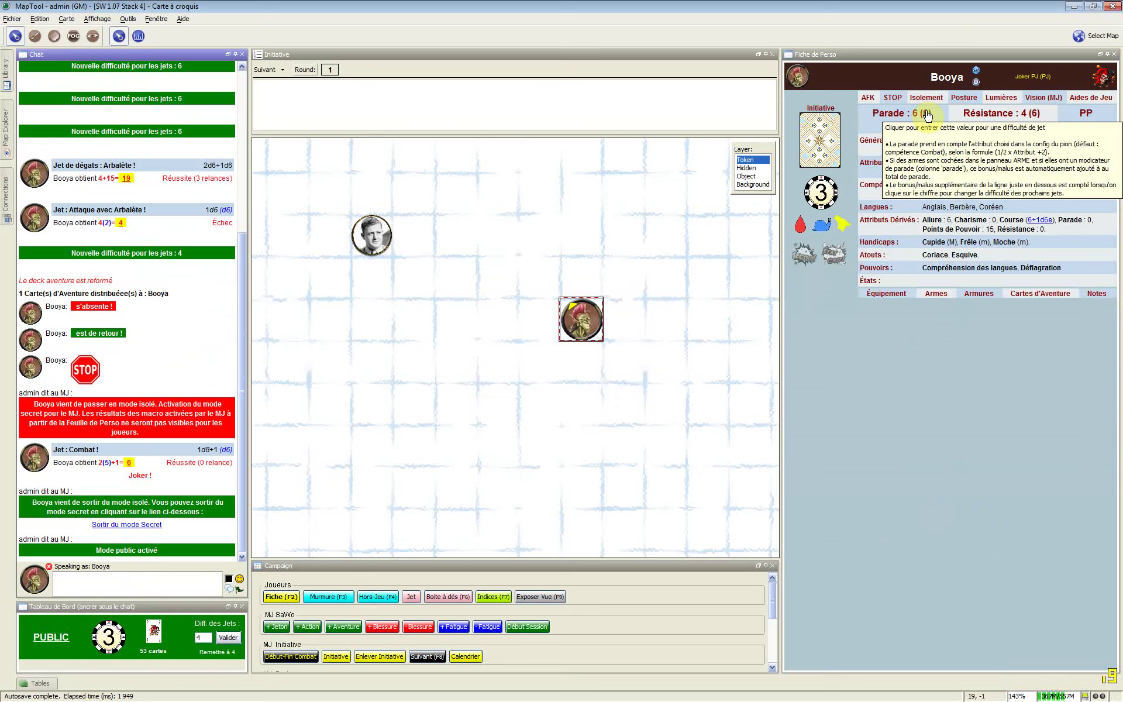
Step: Cycle Booya's posture through its lowered states and back to standing
click(969, 98)
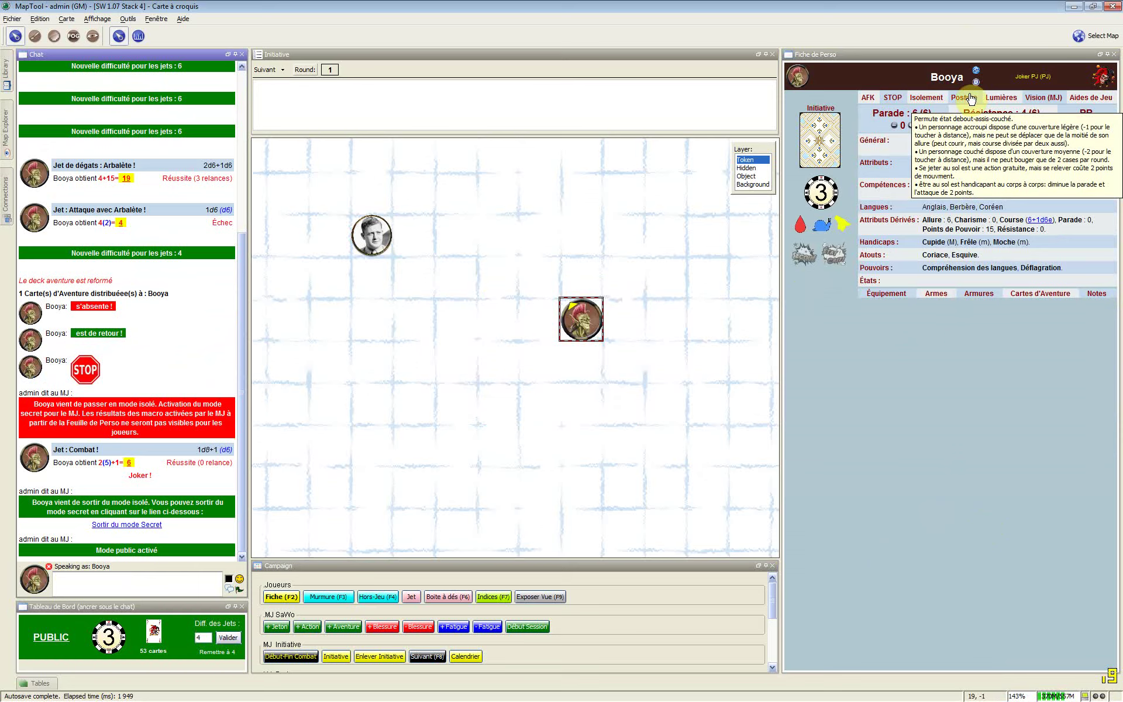
click(969, 99)
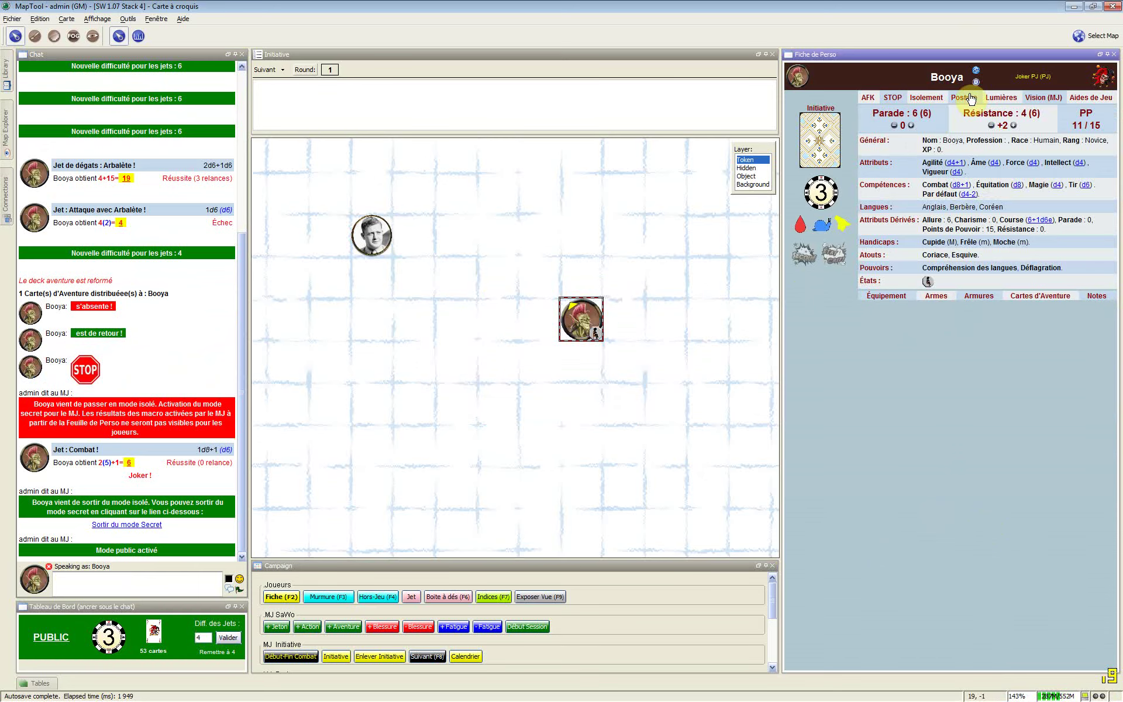
click(969, 99)
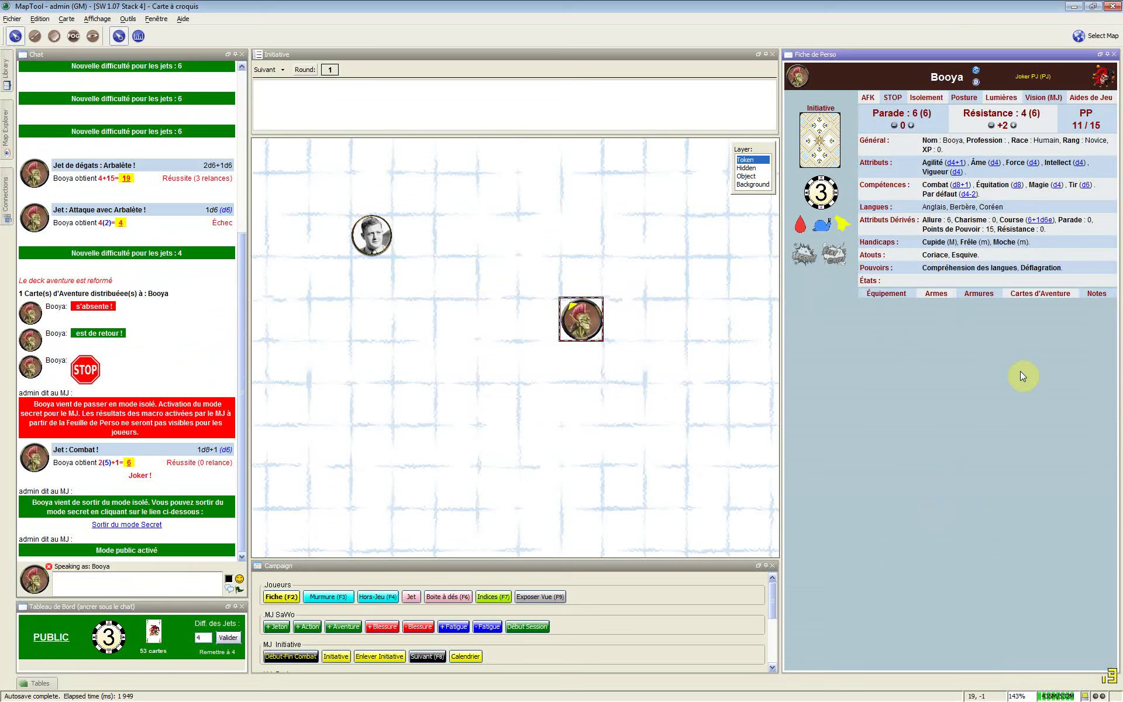
Step: Open Booya's carried lights in an enlarged window over the map, and save with the Grand template enabled
click(1008, 99)
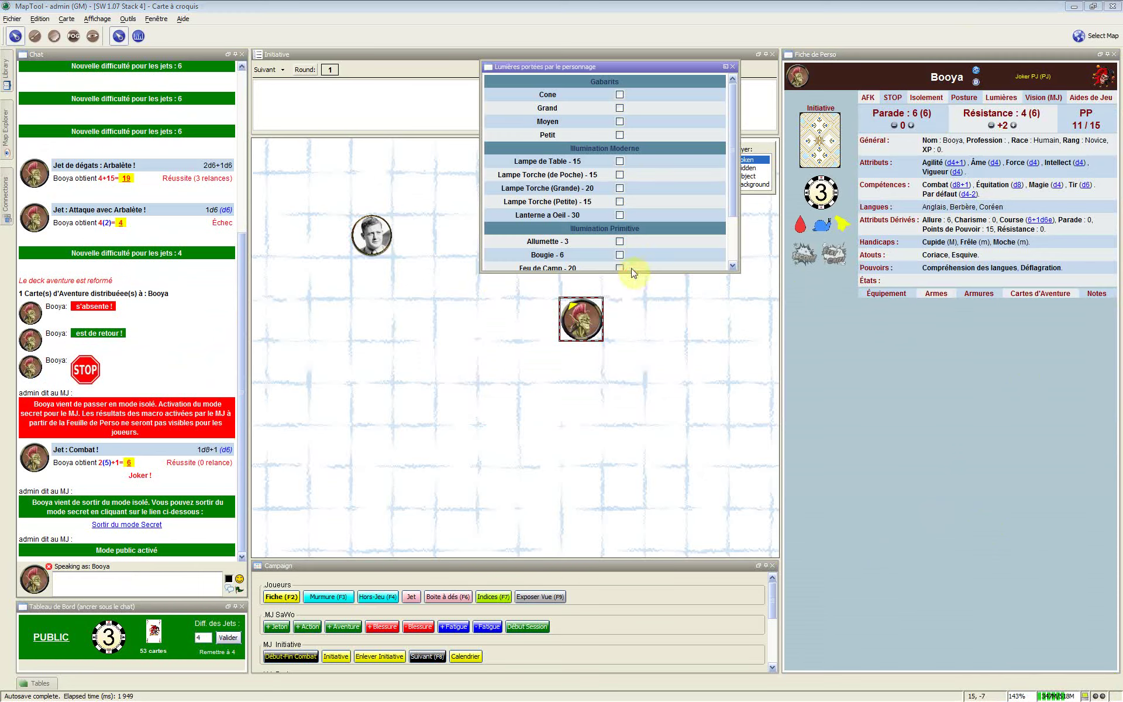
click(631, 272)
drag(625, 328, 632, 340)
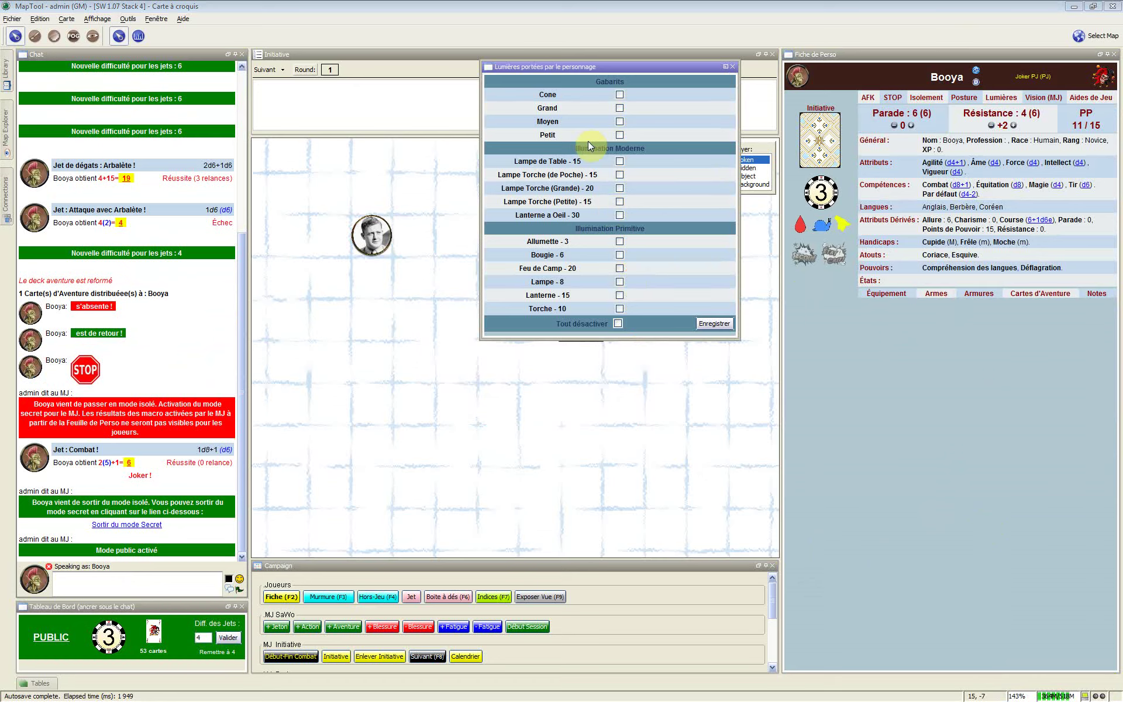
click(651, 65)
drag(650, 146, 652, 145)
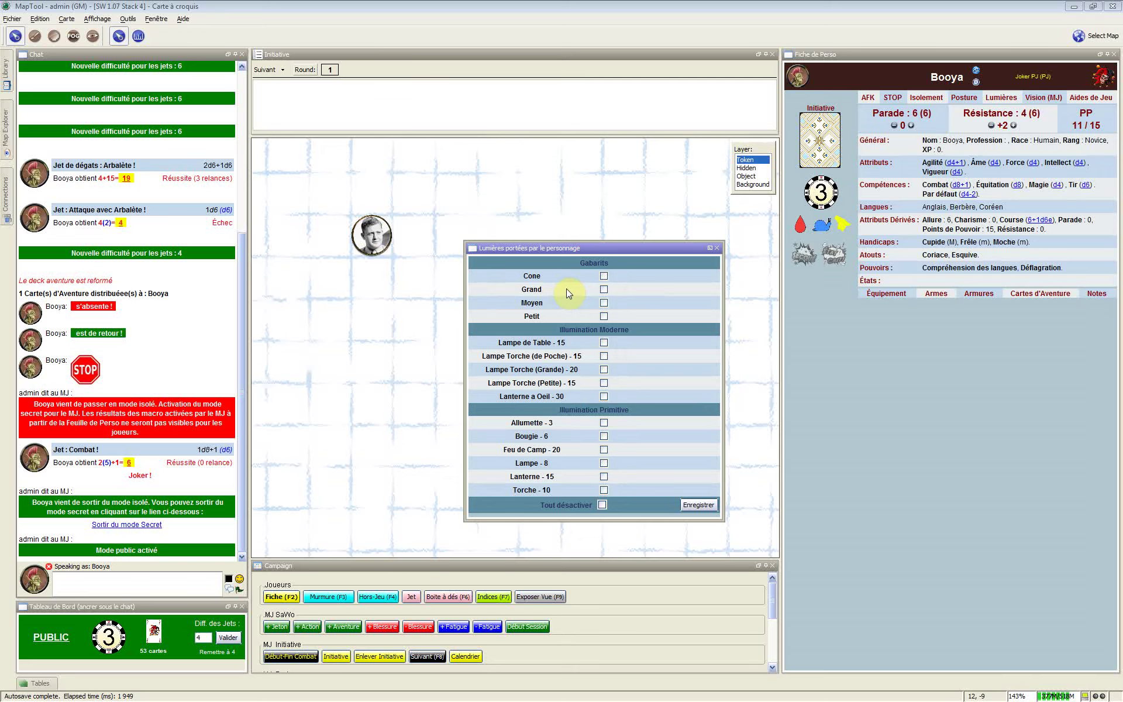
click(603, 290)
click(699, 507)
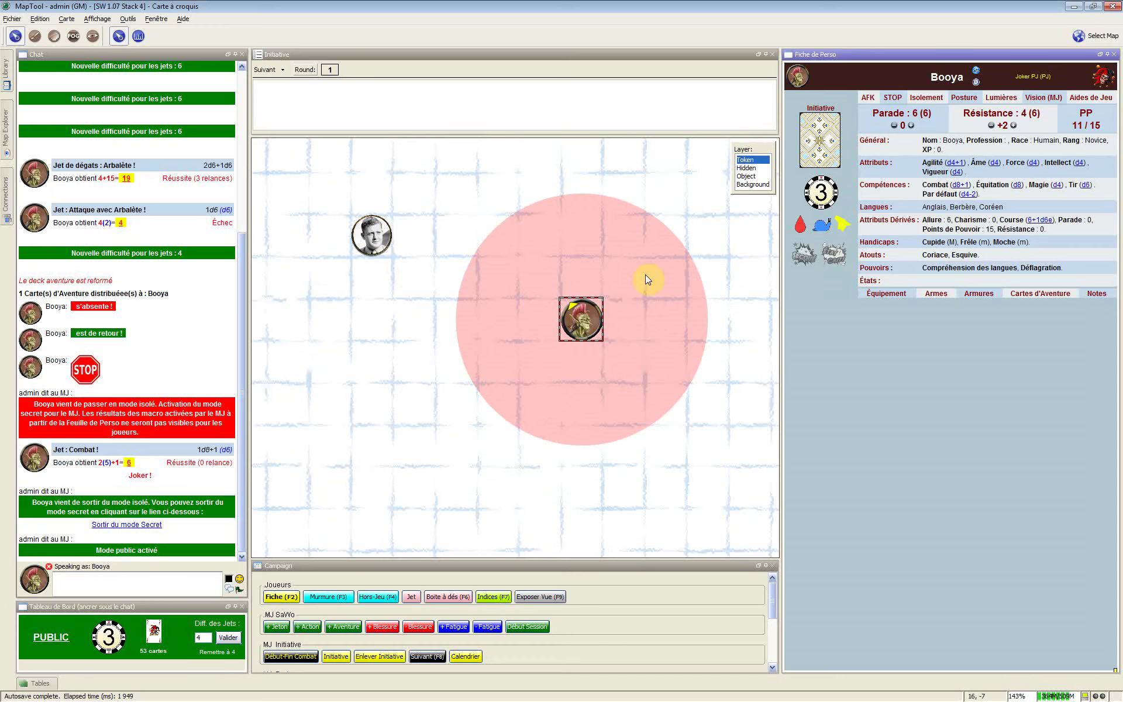
Step: Deactivate all of Booya's lights and templates and save the light settings
click(1011, 102)
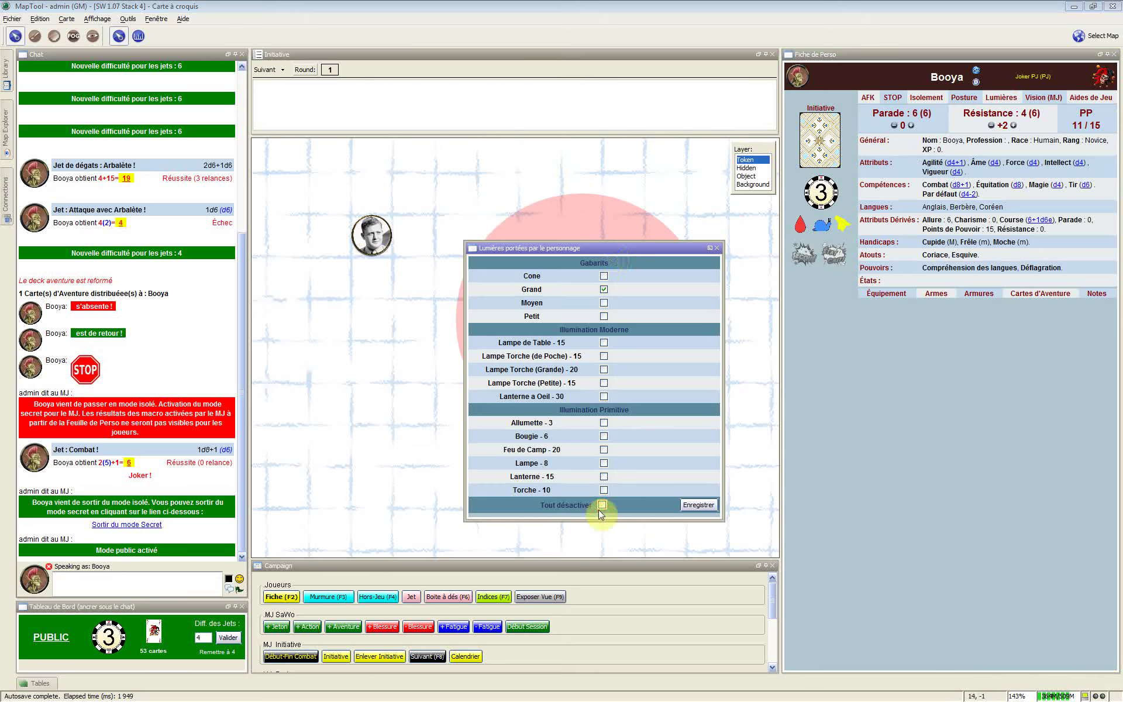
click(602, 505)
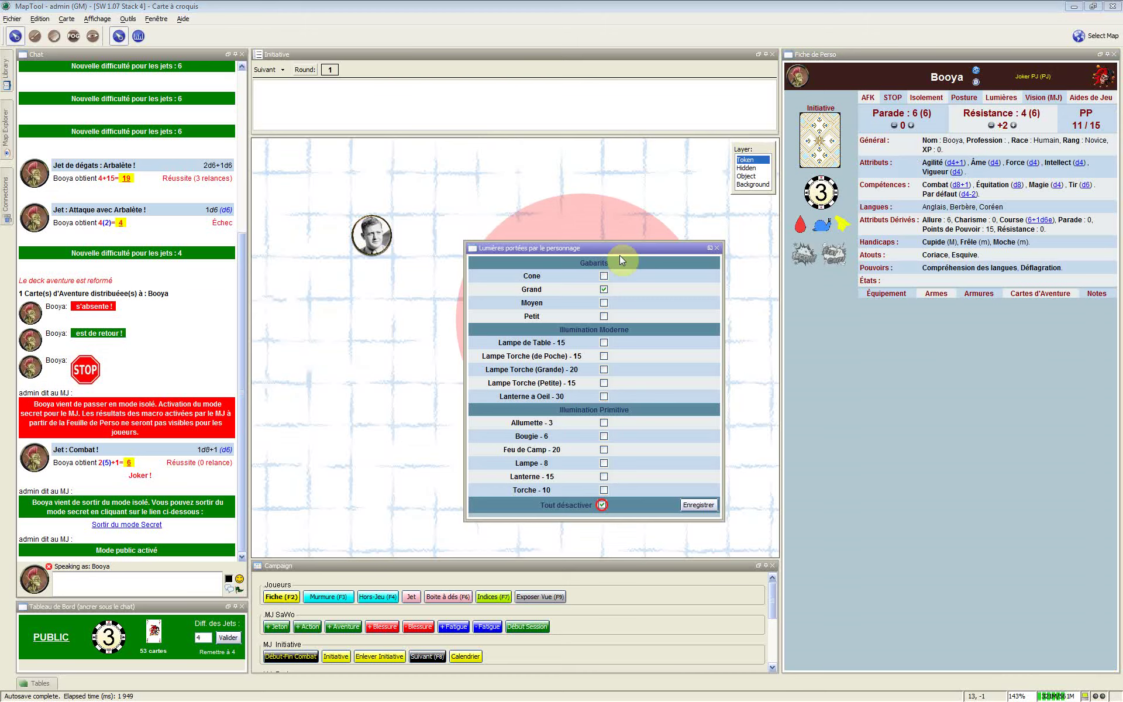
click(688, 506)
mouse_move(595, 323)
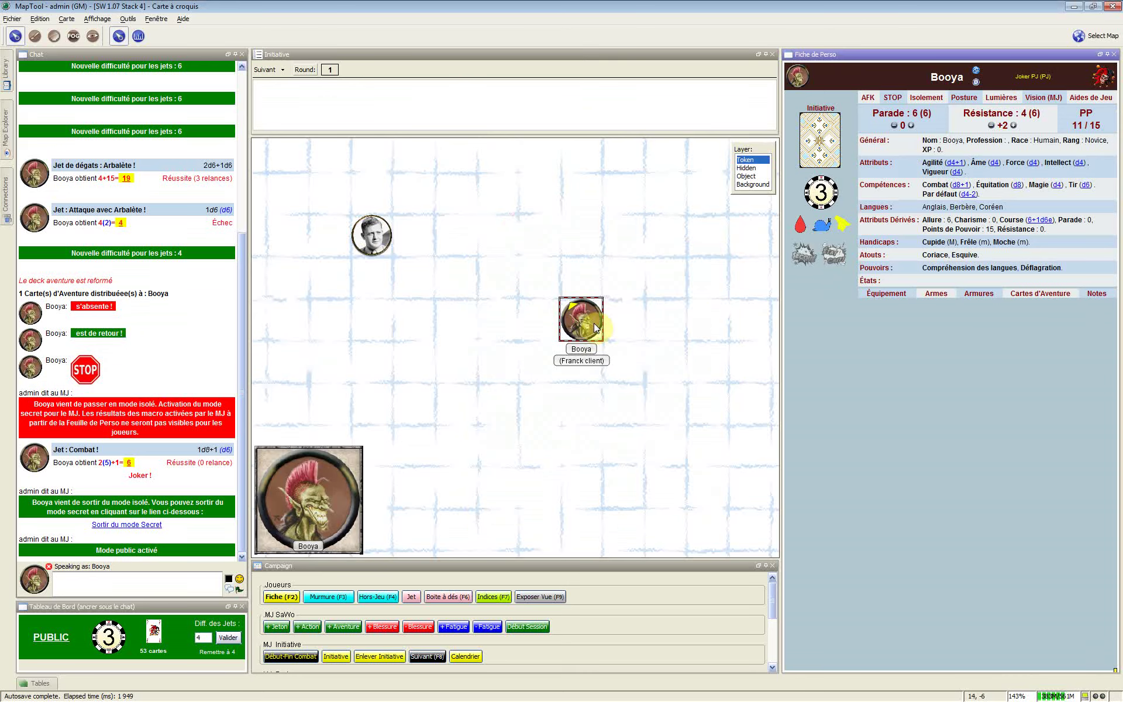
Step: Open Booya's vision settings and save them with the Normal vision type and vision activated
click(1046, 100)
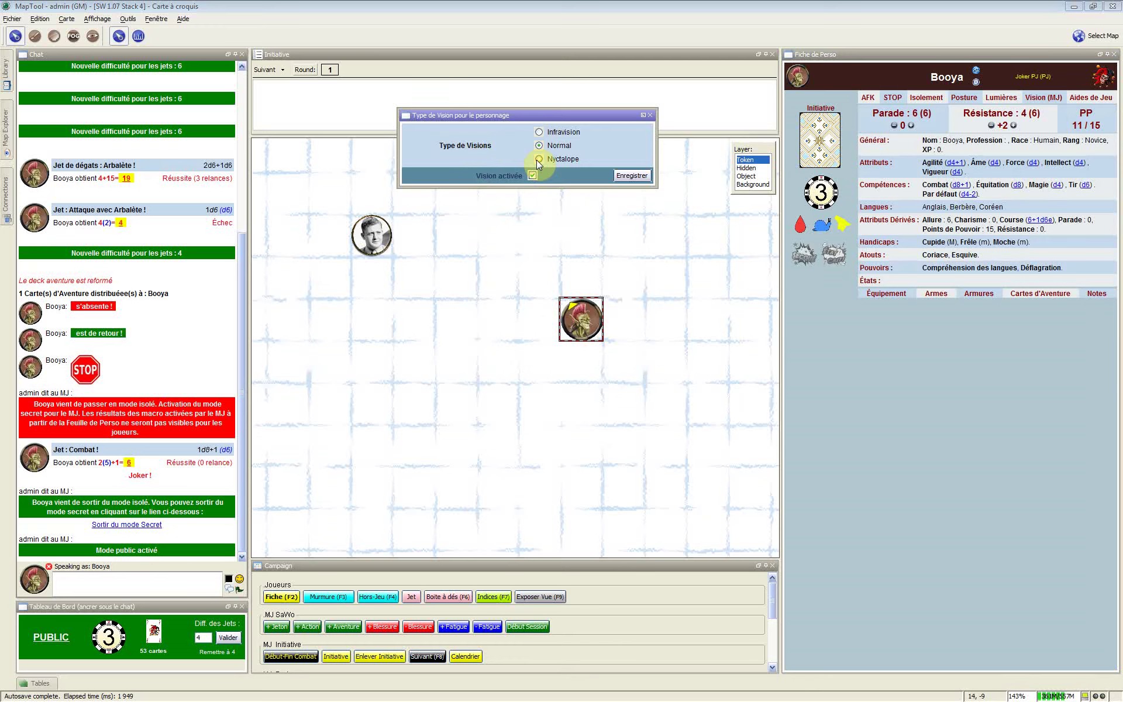
click(630, 178)
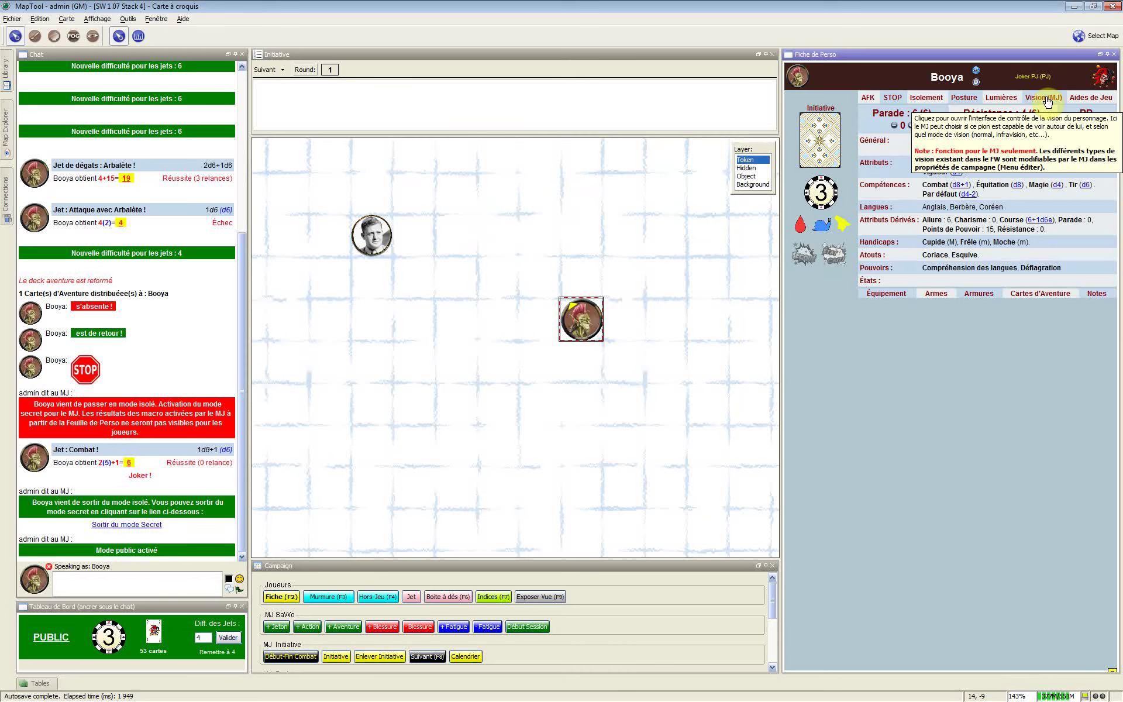
Step: Open the game aids, move the window clear of the chat, and examine the full summary of combat options
click(1101, 102)
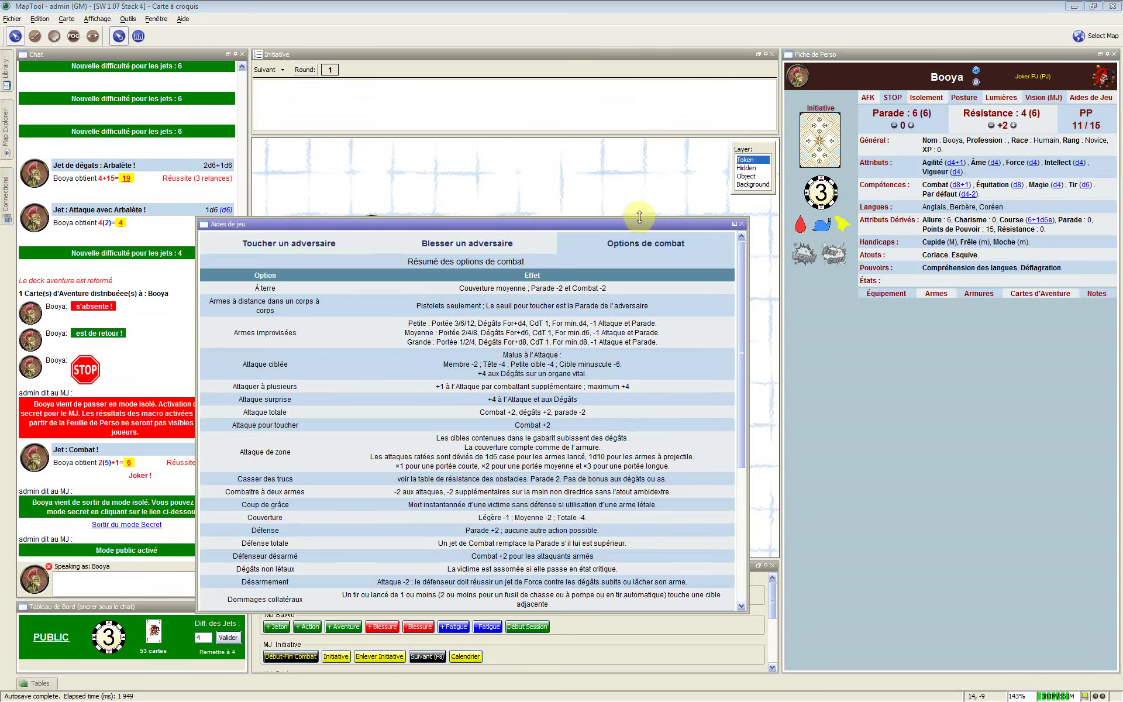
click(637, 223)
drag(642, 224, 685, 183)
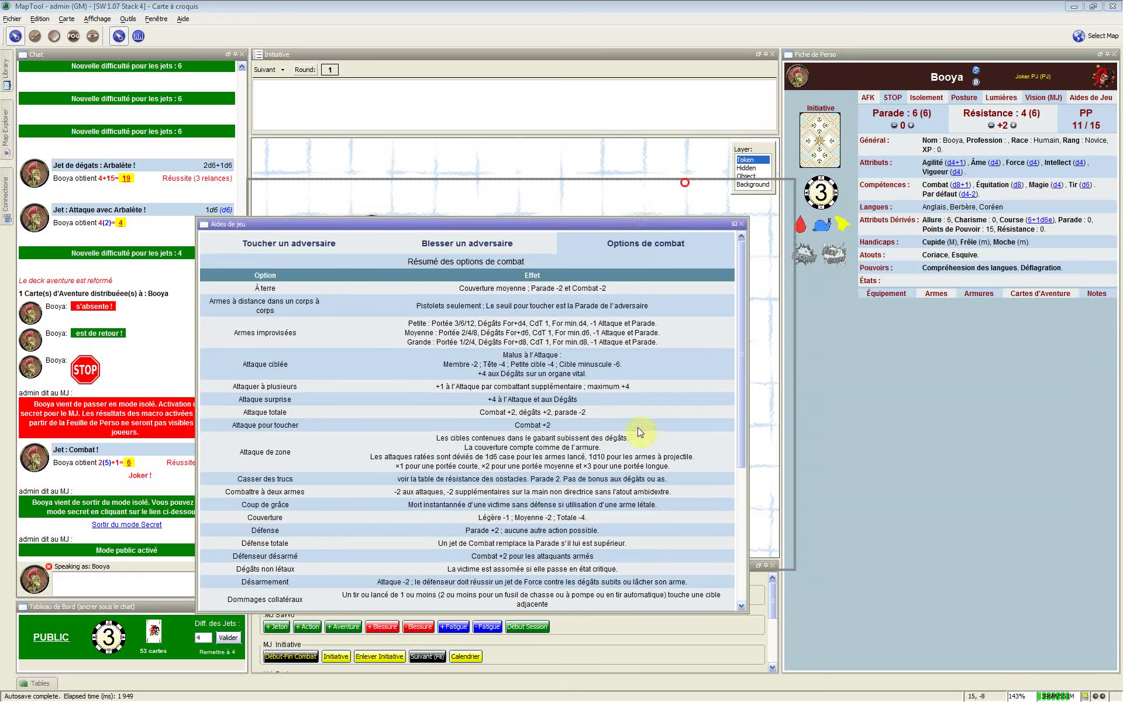
scroll(643, 430, down, 5)
scroll(351, 268, up, 5)
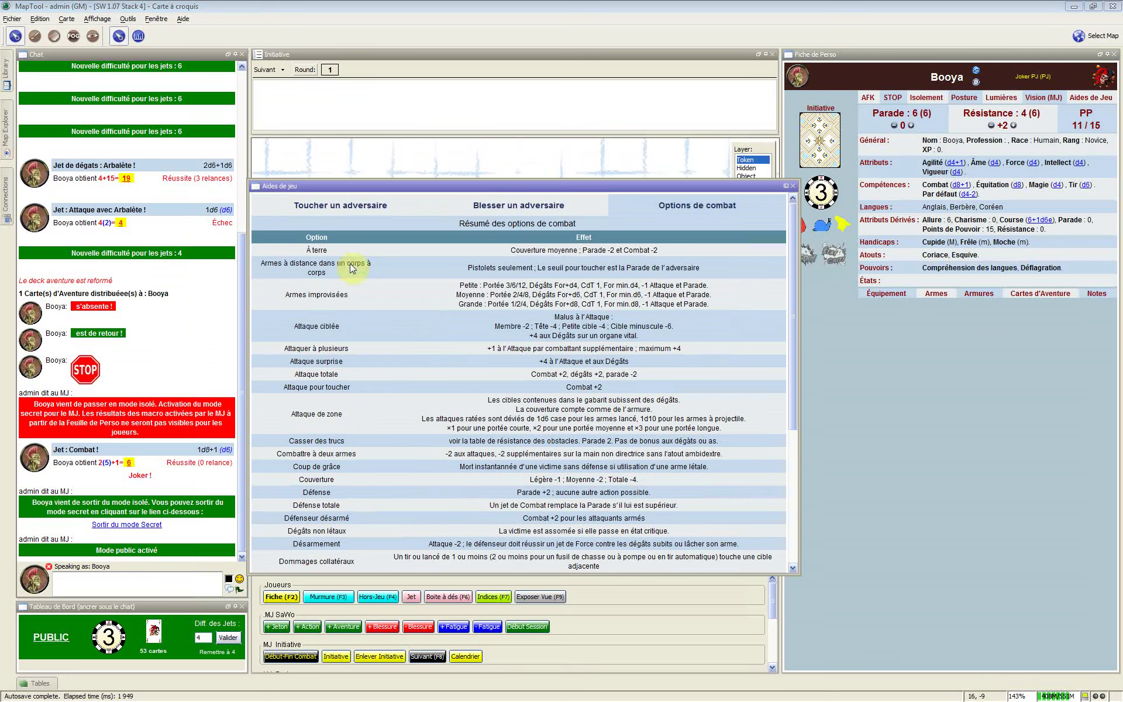
click(356, 263)
scroll(525, 378, down, 5)
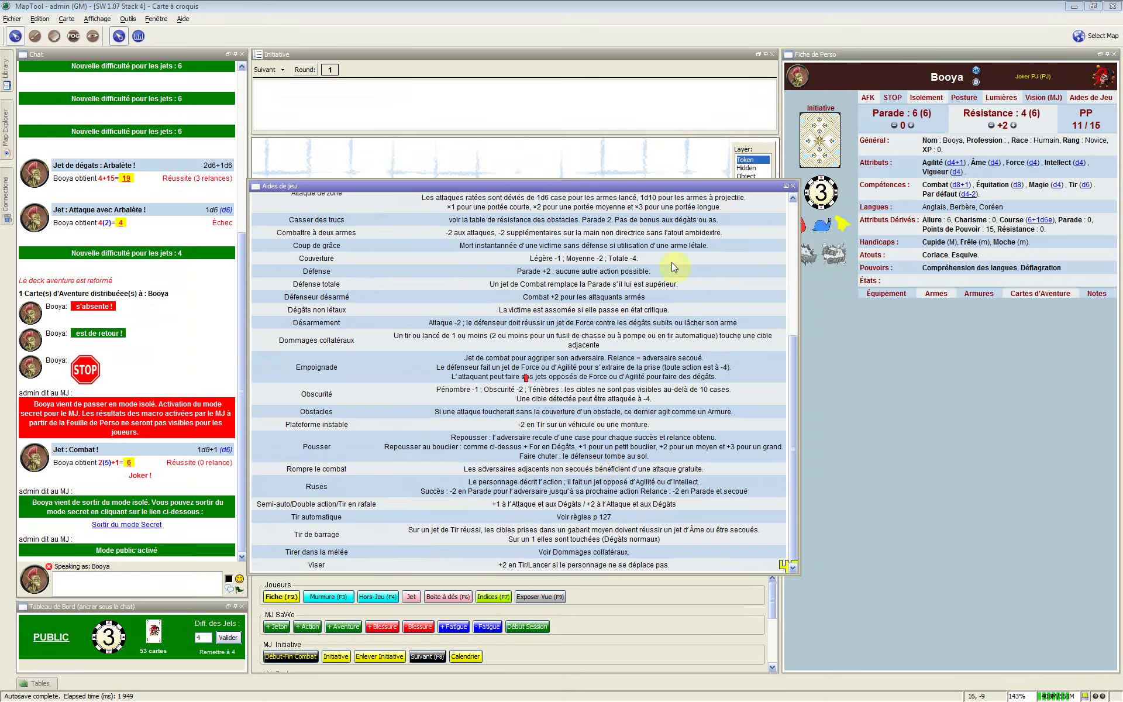
scroll(593, 318, up, 4)
scroll(594, 319, down, 5)
scroll(606, 461, up, 5)
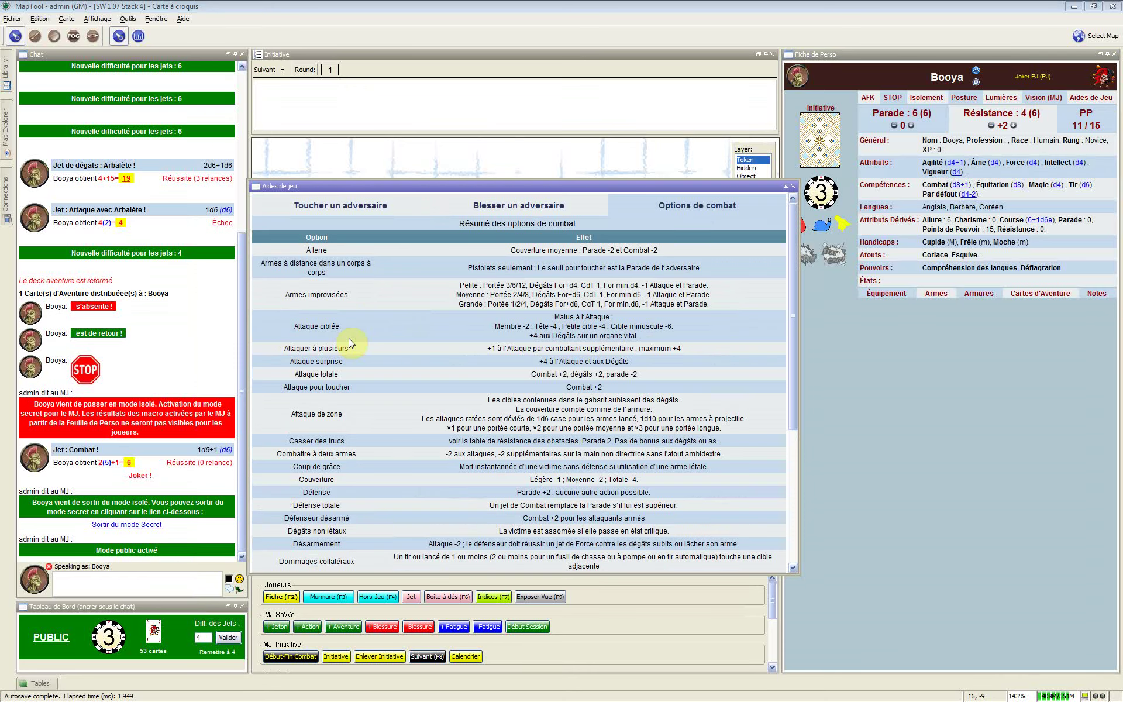
scroll(606, 507, down, 5)
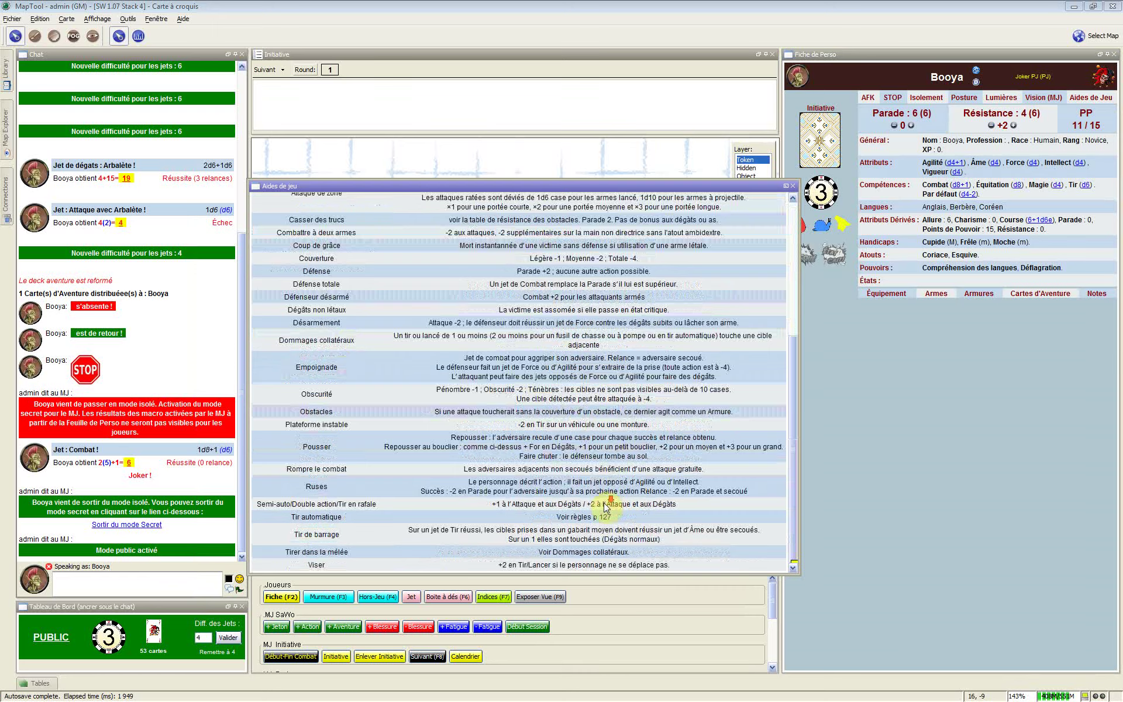
scroll(578, 422, up, 5)
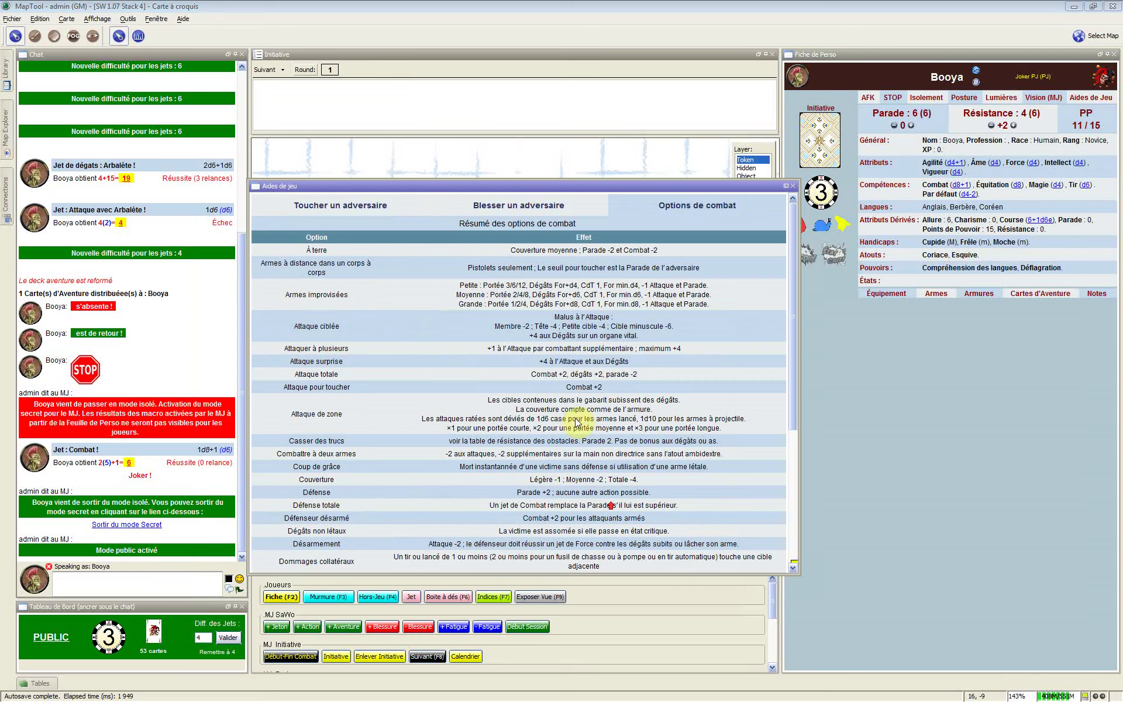
Step: Examine the combat survival guides for hitting and for wounding an opponent, ending on the hitting guide
click(327, 206)
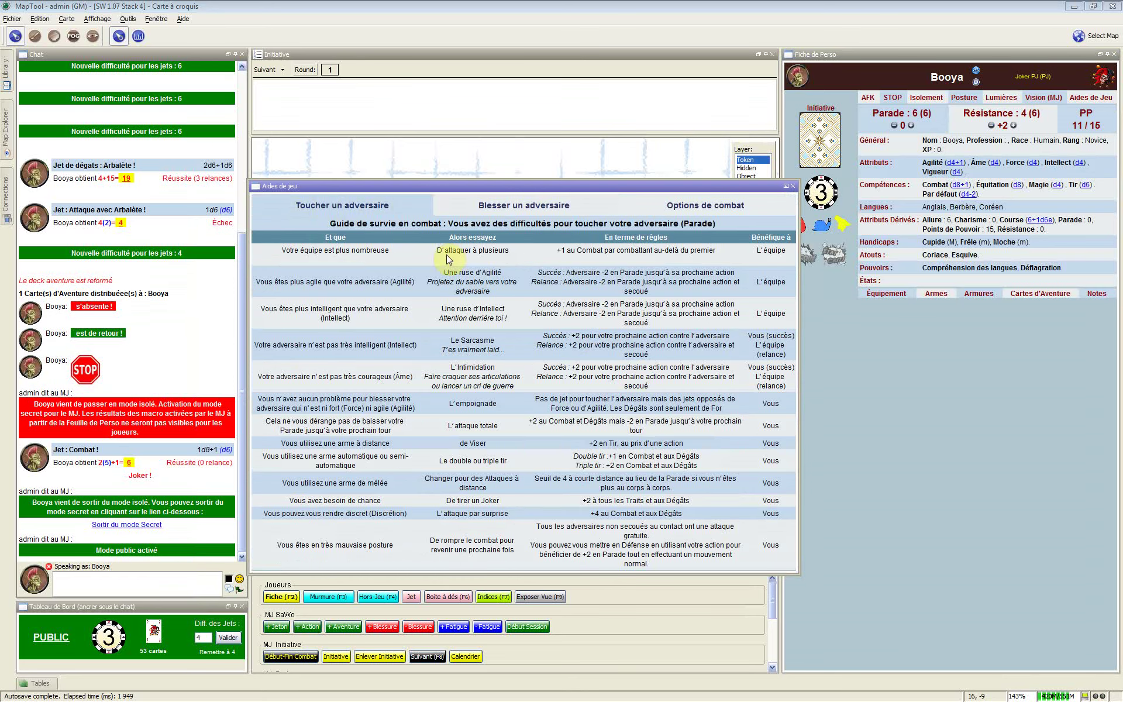
click(527, 207)
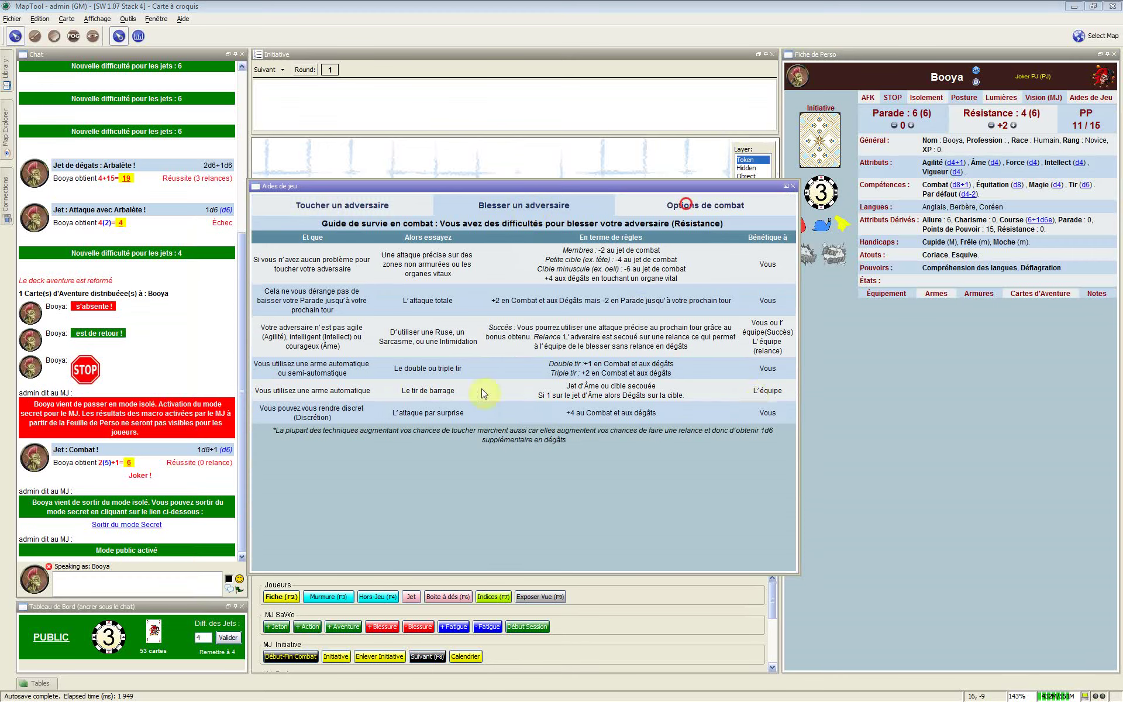
click(686, 204)
click(360, 210)
click(363, 205)
Step: Dock the game aids above the map at a reduced height, with the Initiative window collapsed
click(581, 186)
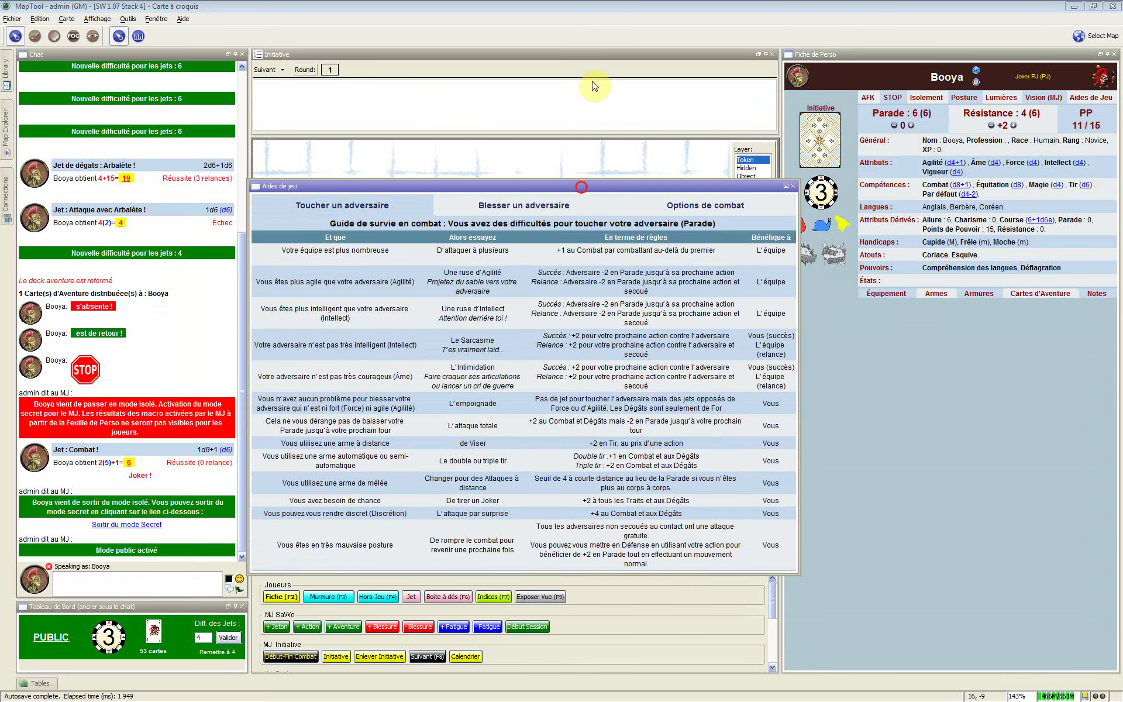
click(592, 76)
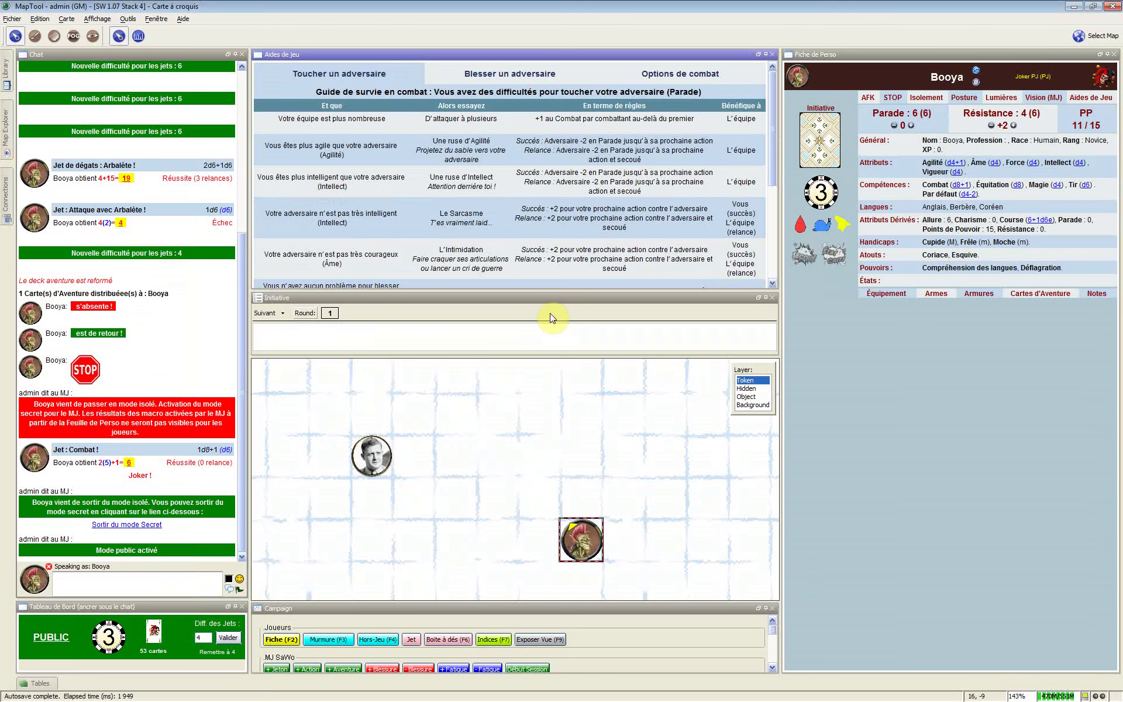
click(766, 300)
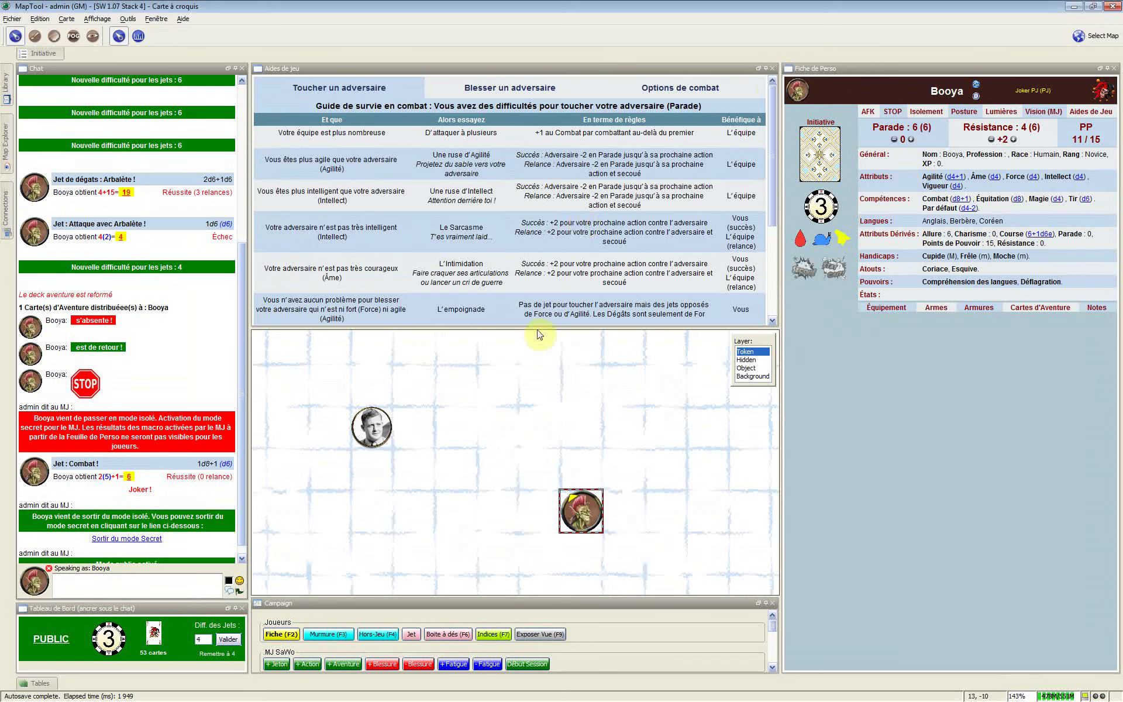
drag(534, 328, 564, 198)
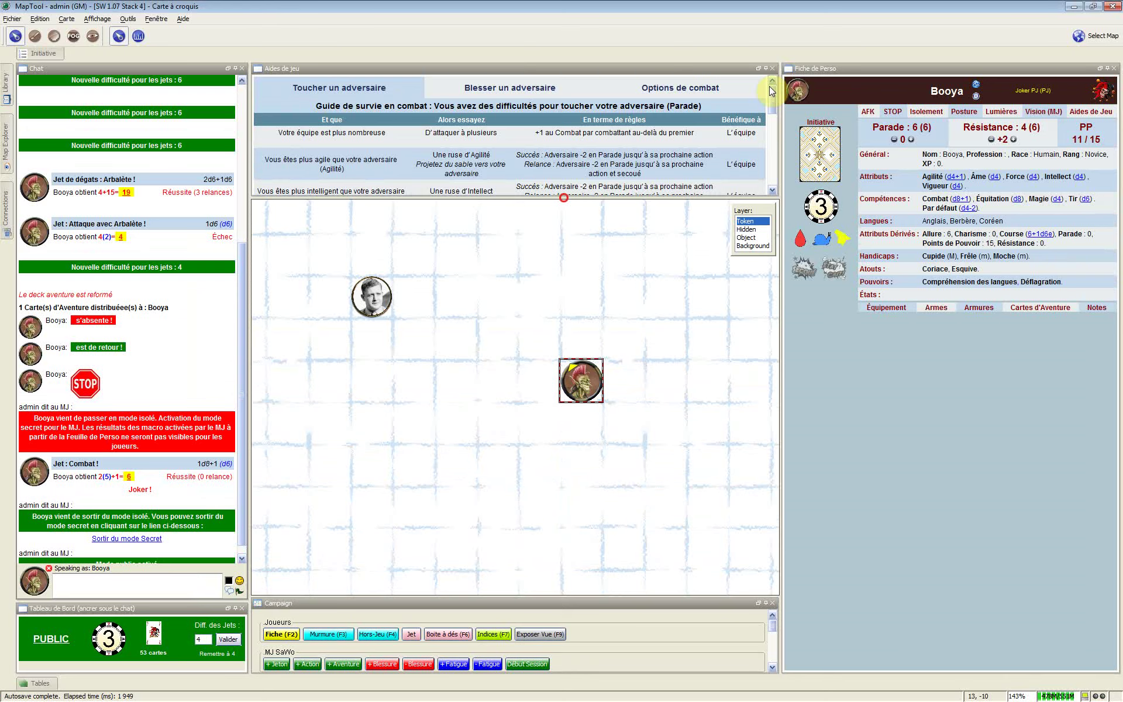
drag(772, 87, 761, 42)
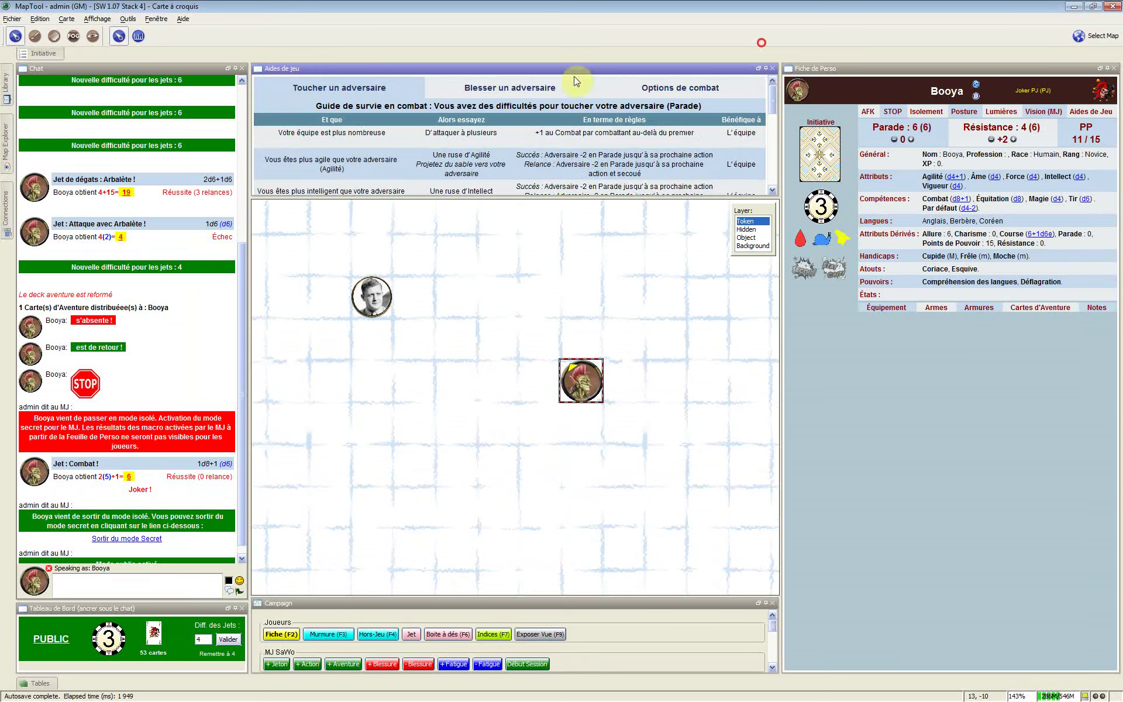
Step: Show the combat options in the docked game aids, and close the game aids
click(575, 83)
click(674, 93)
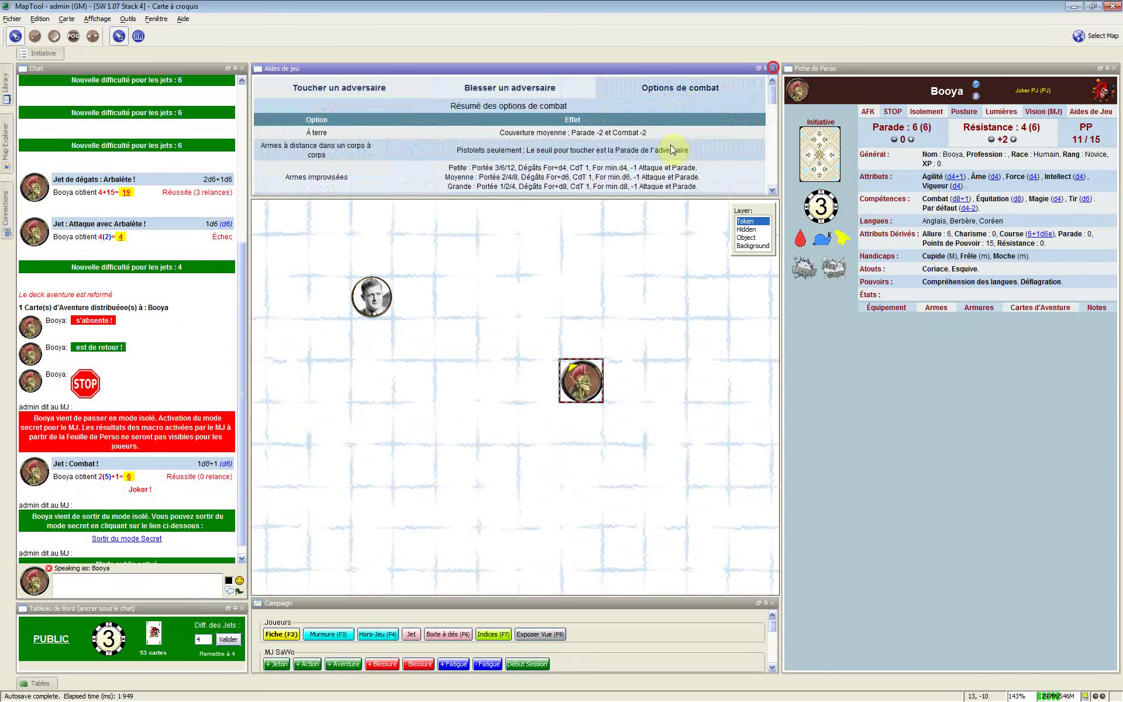
click(772, 68)
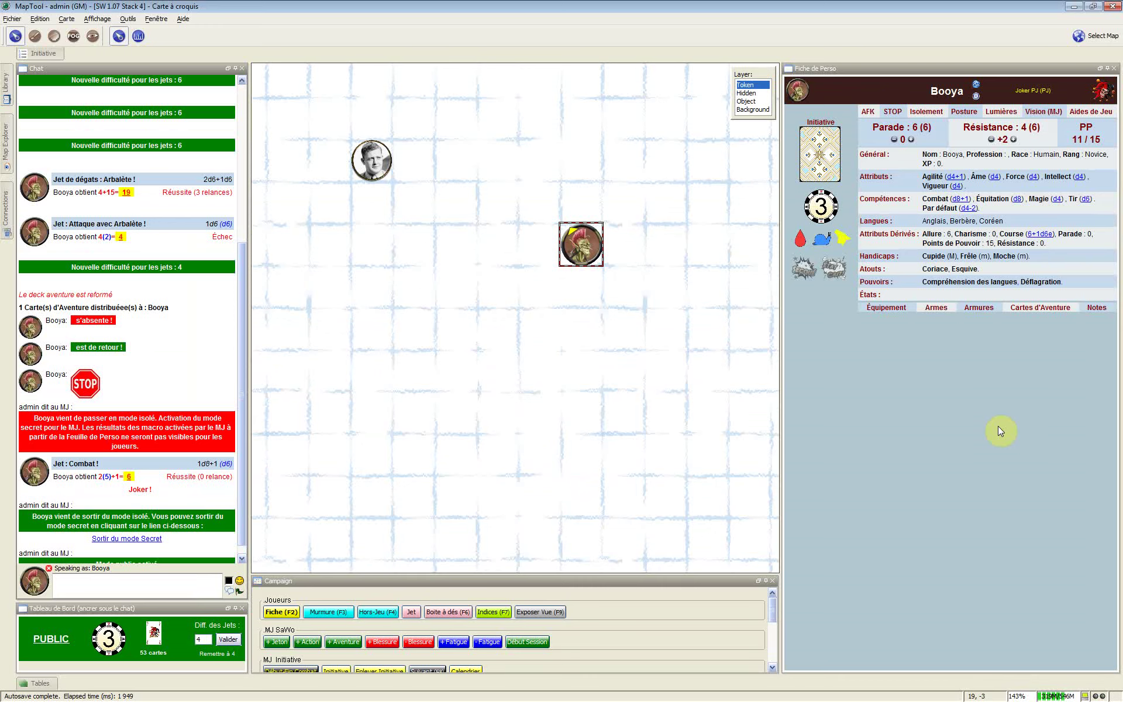
click(697, 579)
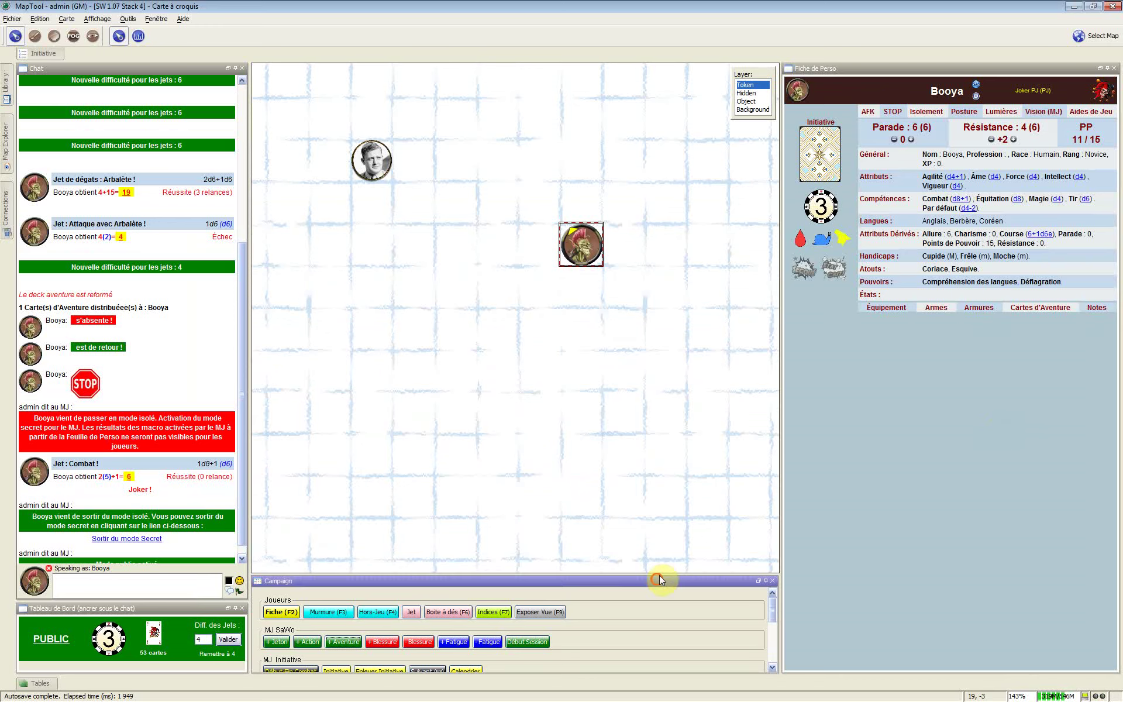
Step: Reduce the Campaign window's height to the Joueurs macros, and close the Tableau de Bord below the chat
mouse_move(660, 577)
mouse_down()
mouse_move(660, 635)
mouse_move(664, 618)
mouse_up()
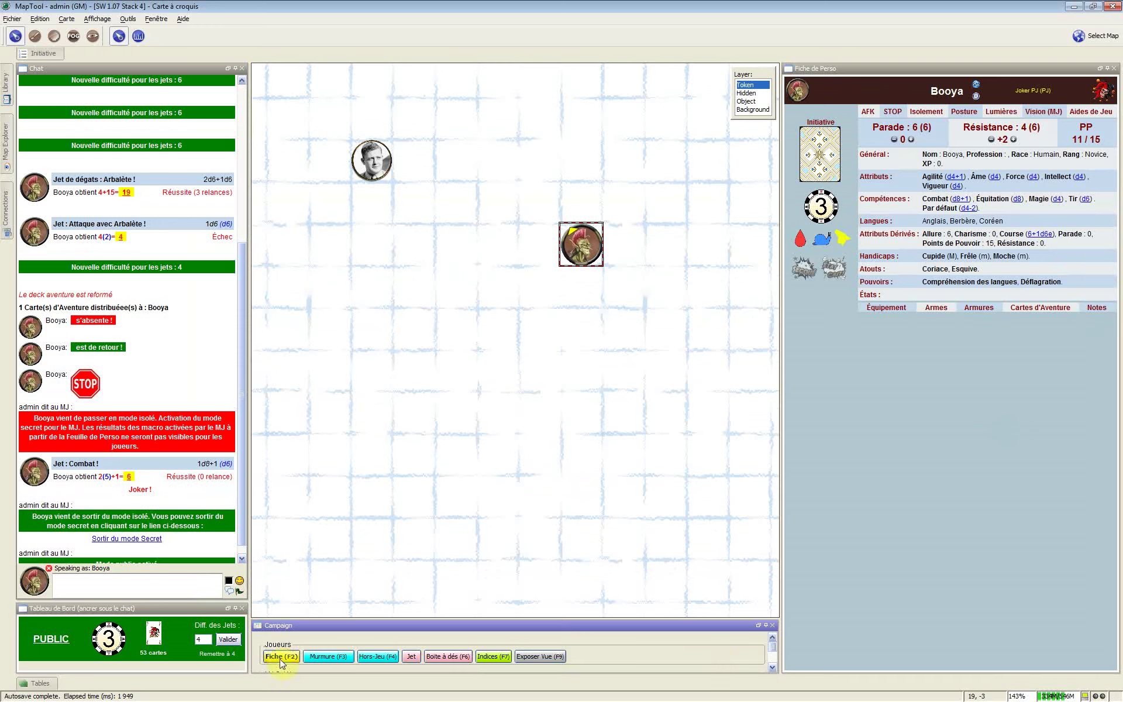
click(242, 612)
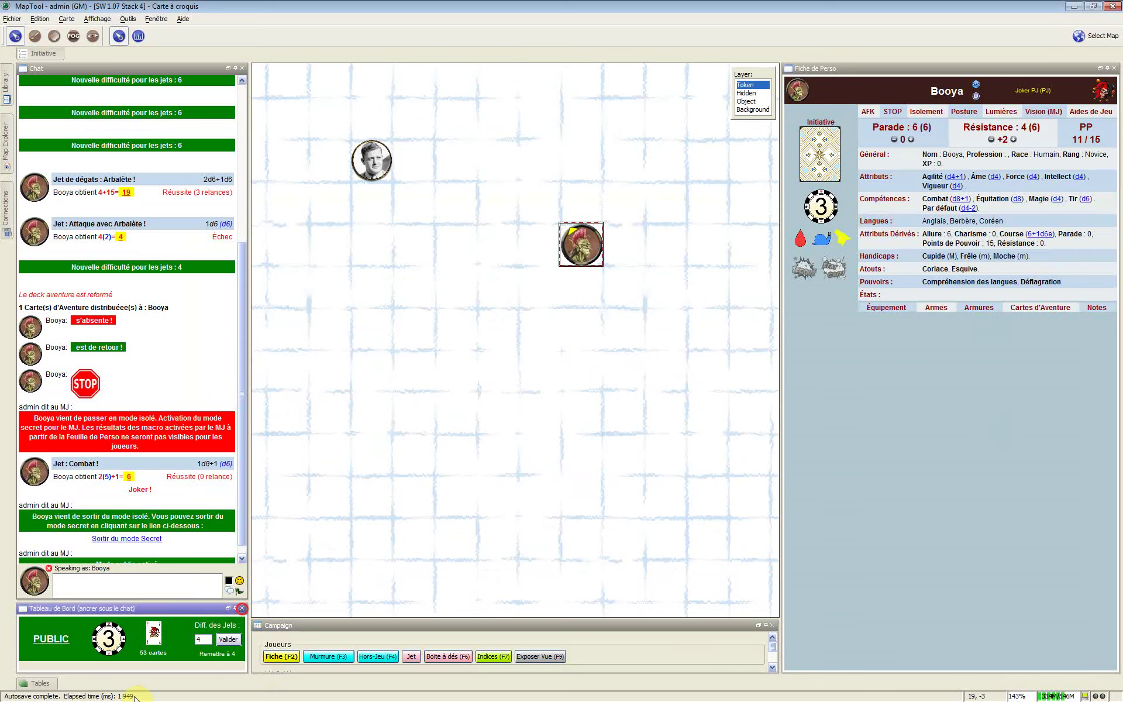
click(242, 608)
click(165, 655)
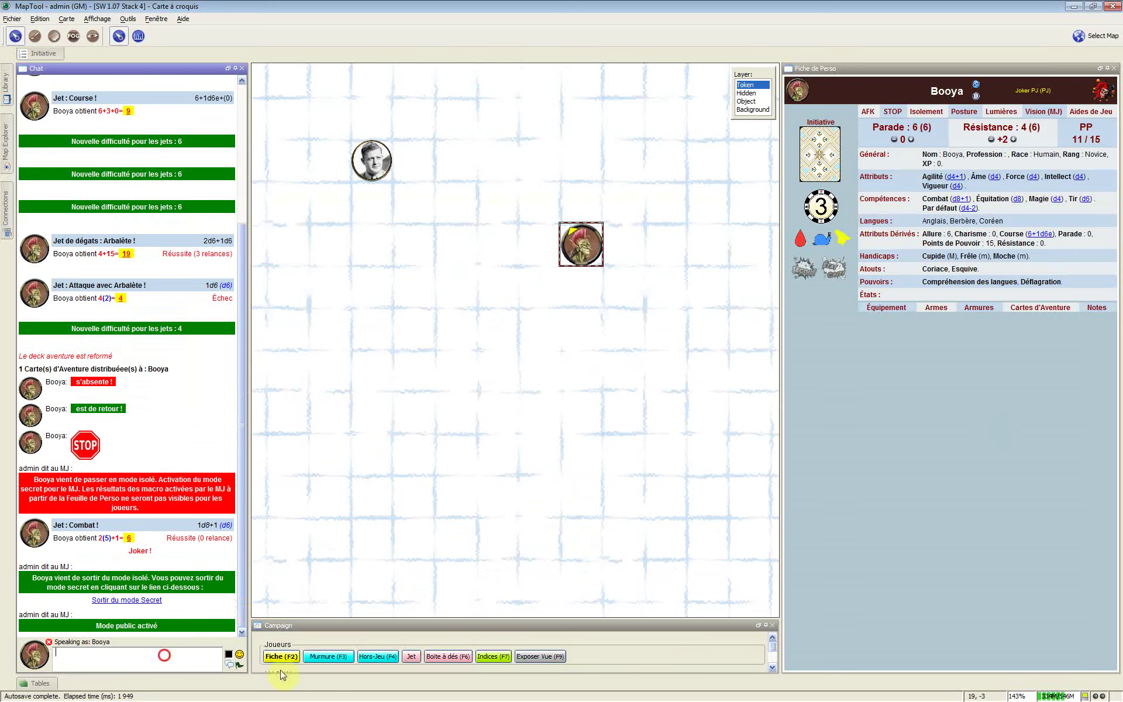
Step: Show the Murmure window, and send the out-of-game message "Bonjour, hello" through the Hors-Jeu entry window
click(317, 658)
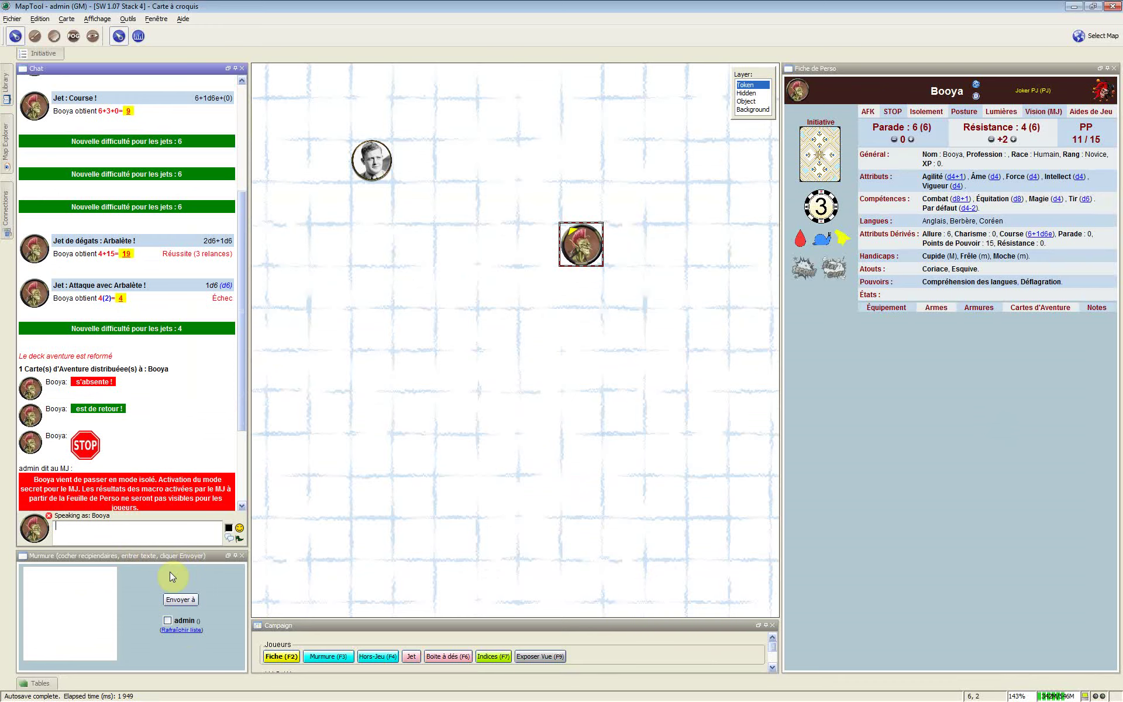
click(28, 610)
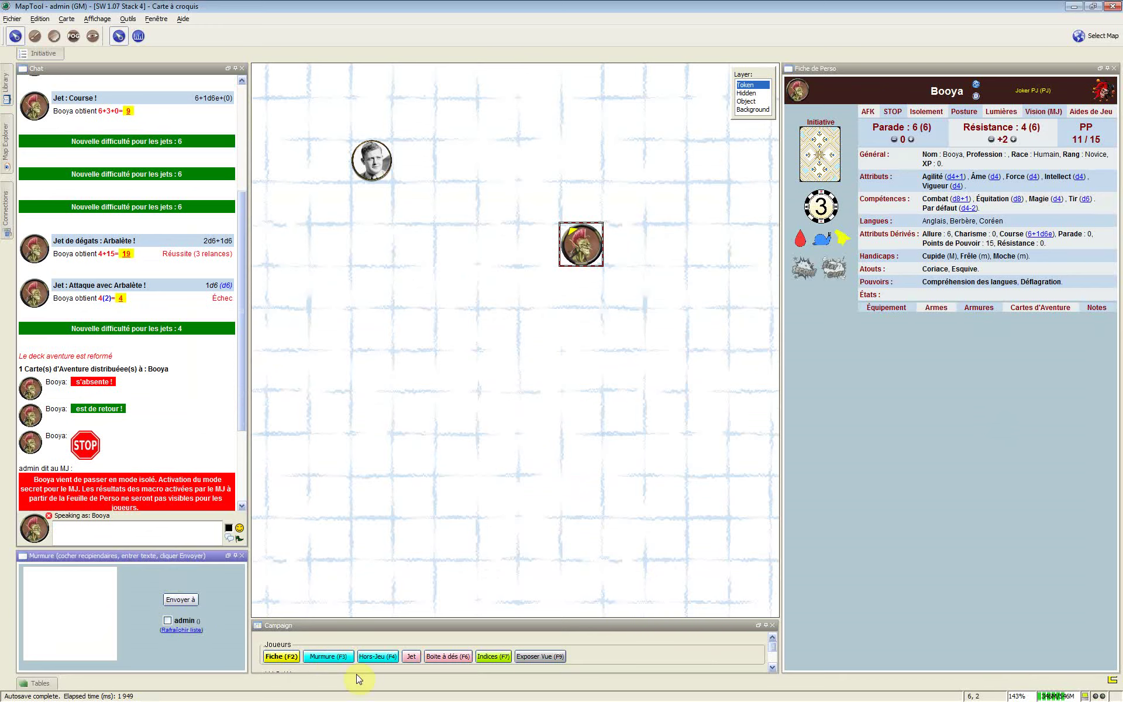
click(373, 658)
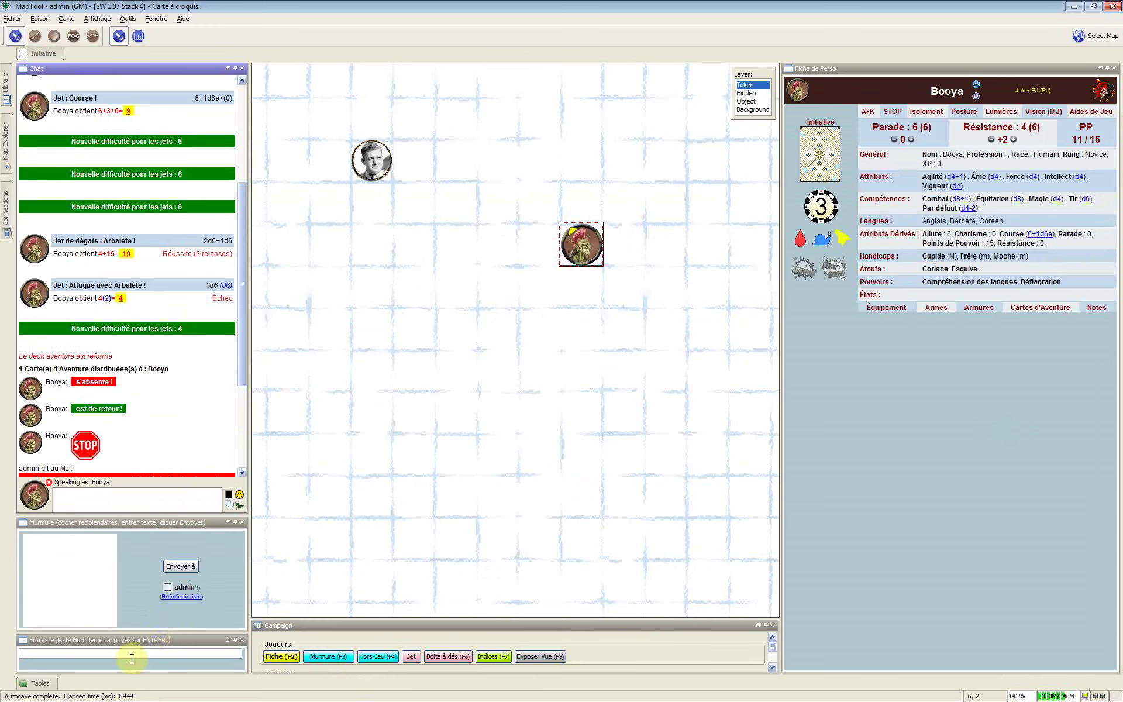
click(130, 654)
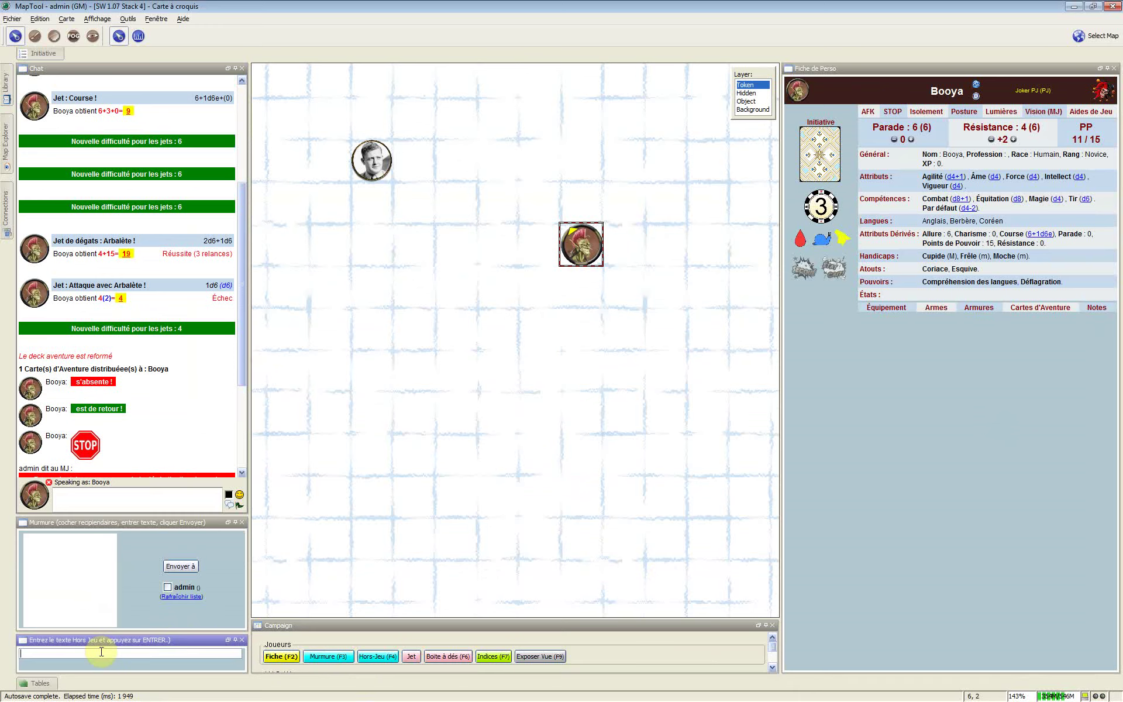
text(Bonjour, hel)
text(lo)
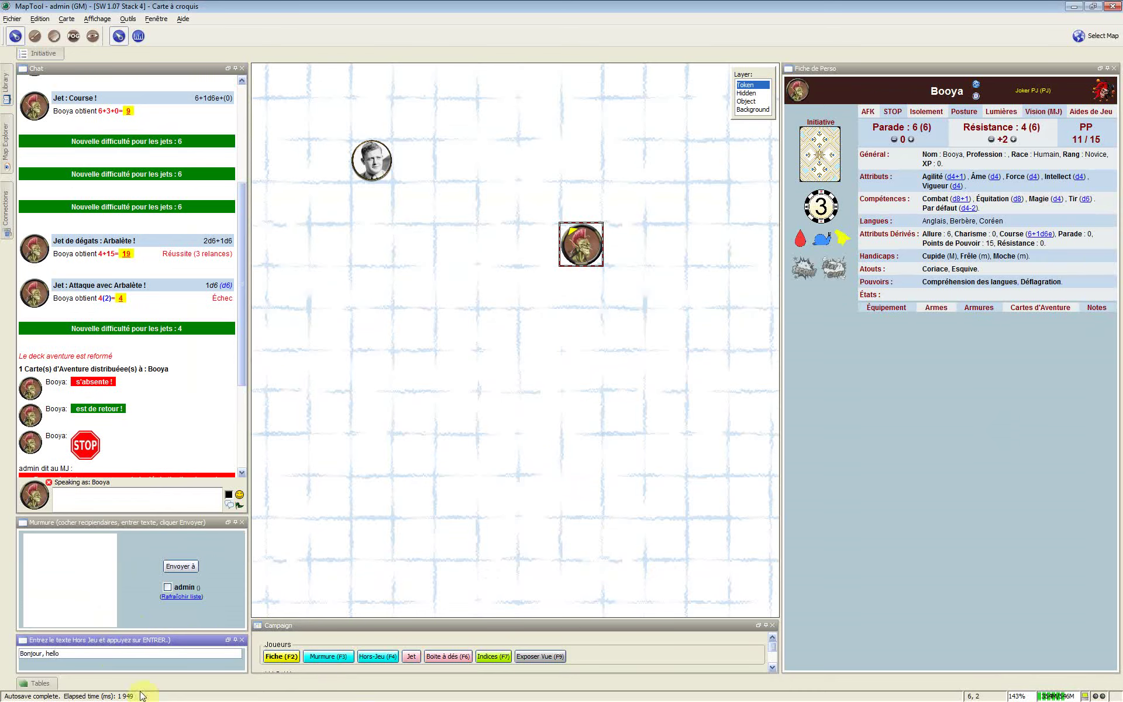
key(Return)
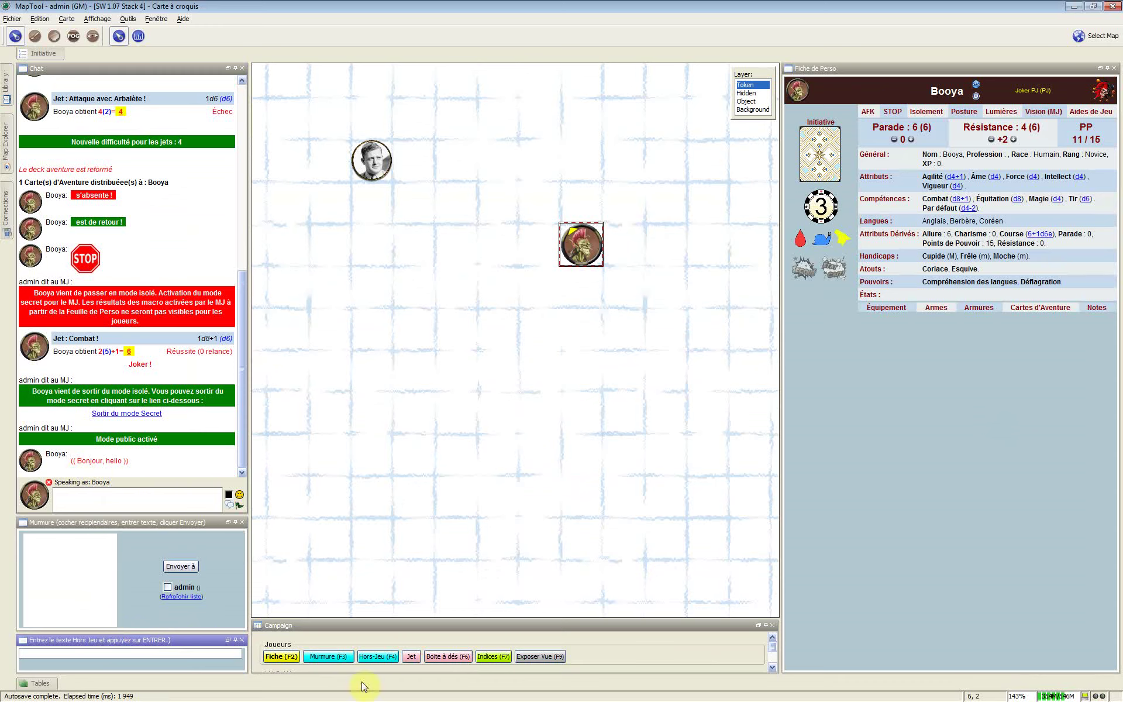
Step: Start a free dice roll for Booya, and place the cursor in its dice formula
click(404, 627)
click(413, 657)
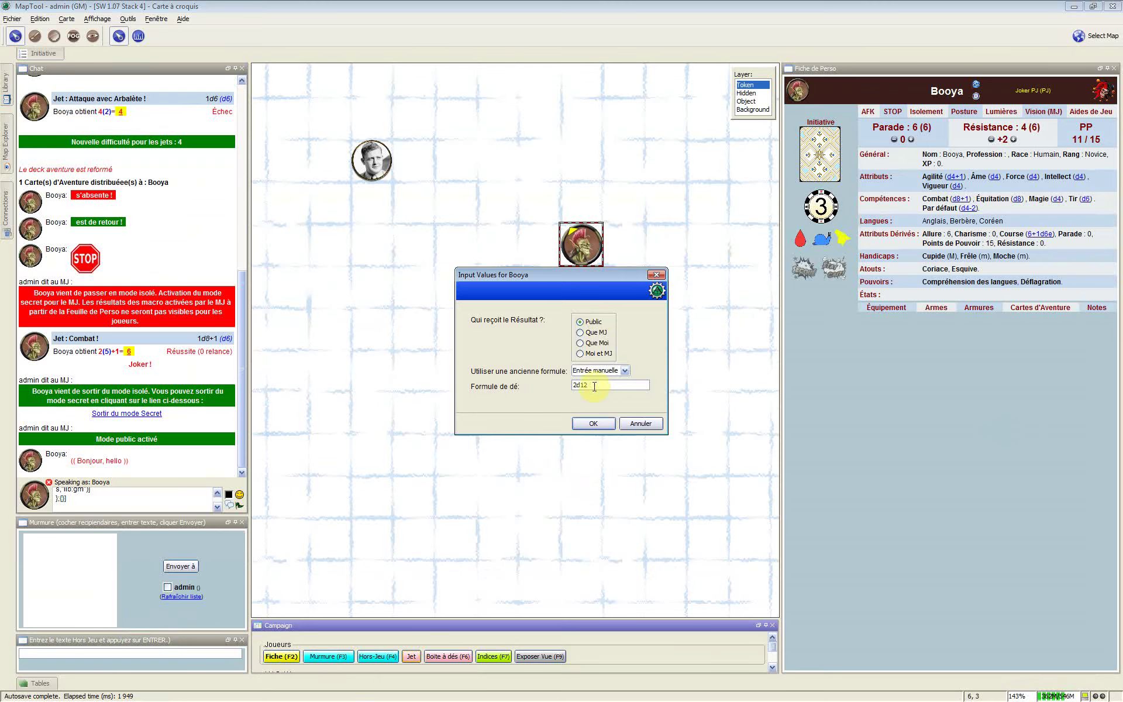
click(546, 388)
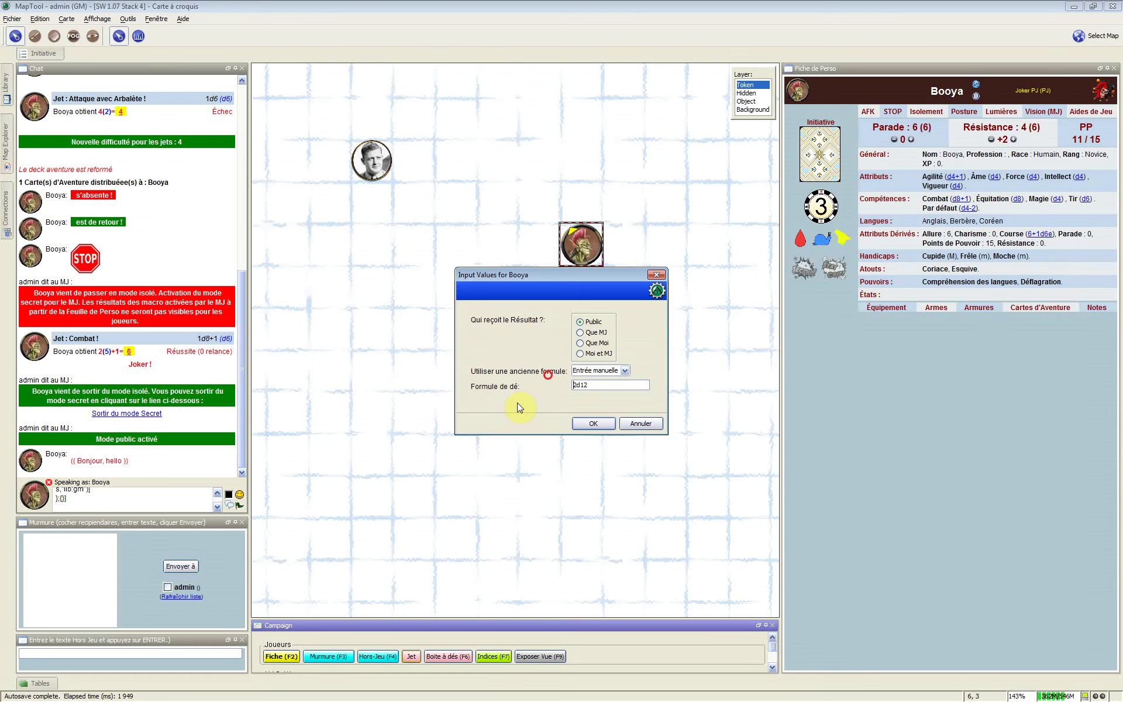
mouse_move(498, 390)
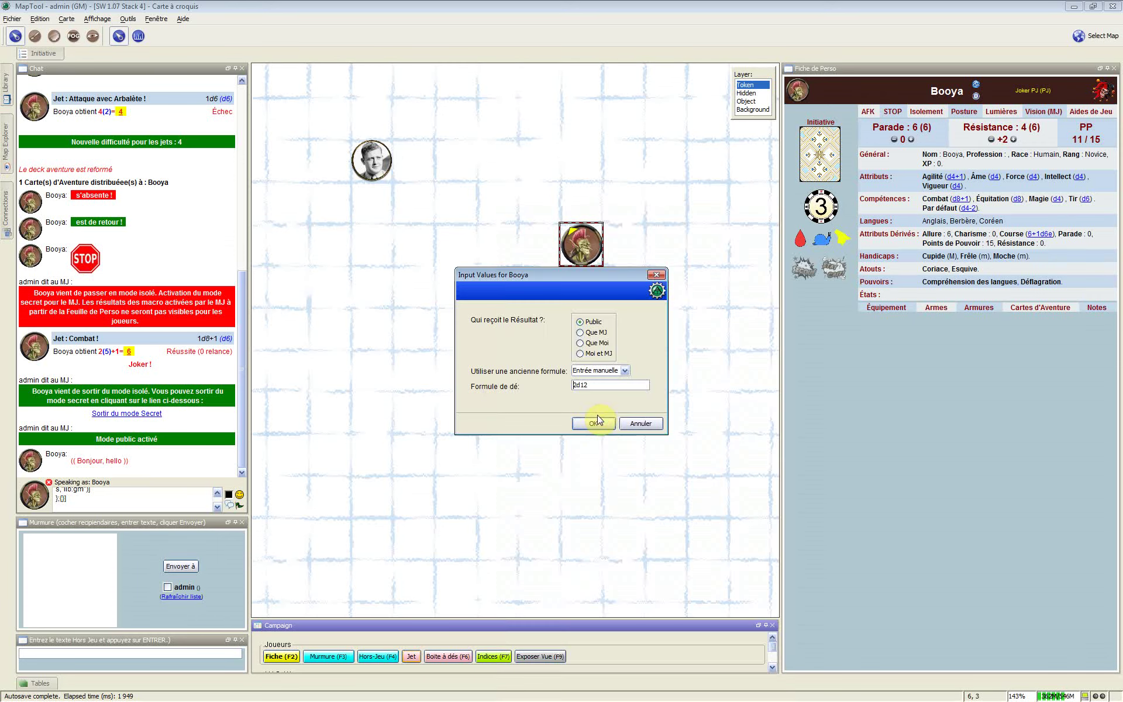
click(609, 389)
Step: Try the earlier formula 3d6 for the roll, and return to manual entry of the formula
click(627, 371)
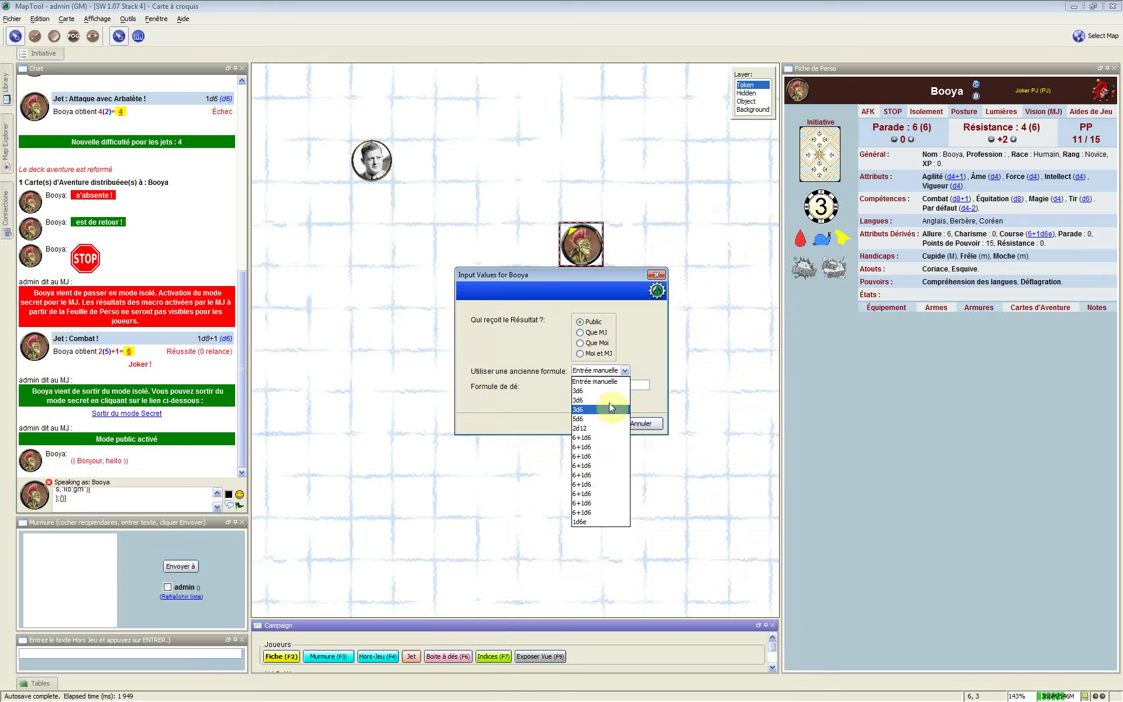
click(610, 408)
click(625, 384)
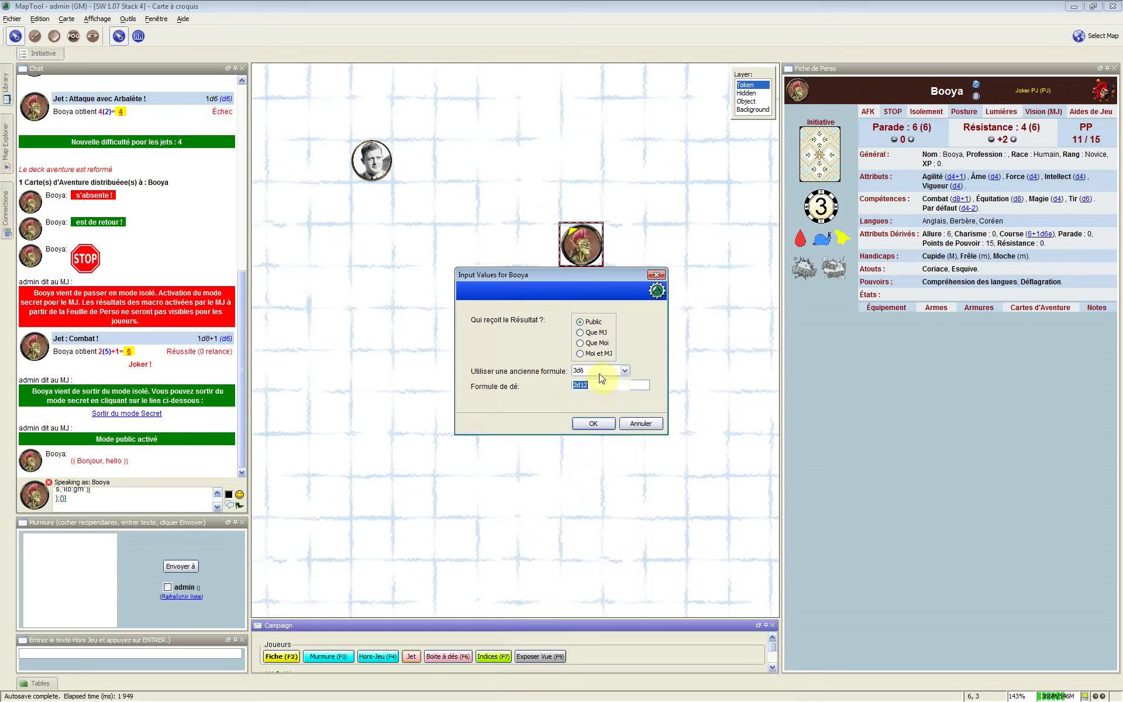
click(599, 372)
click(576, 373)
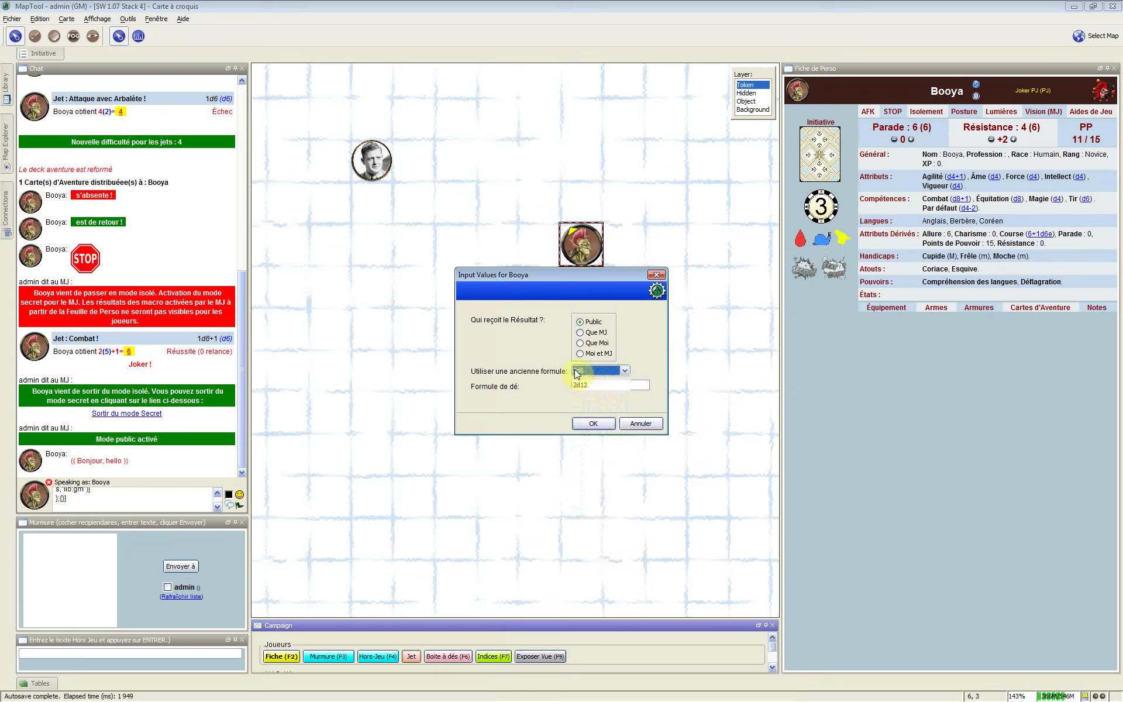
click(612, 373)
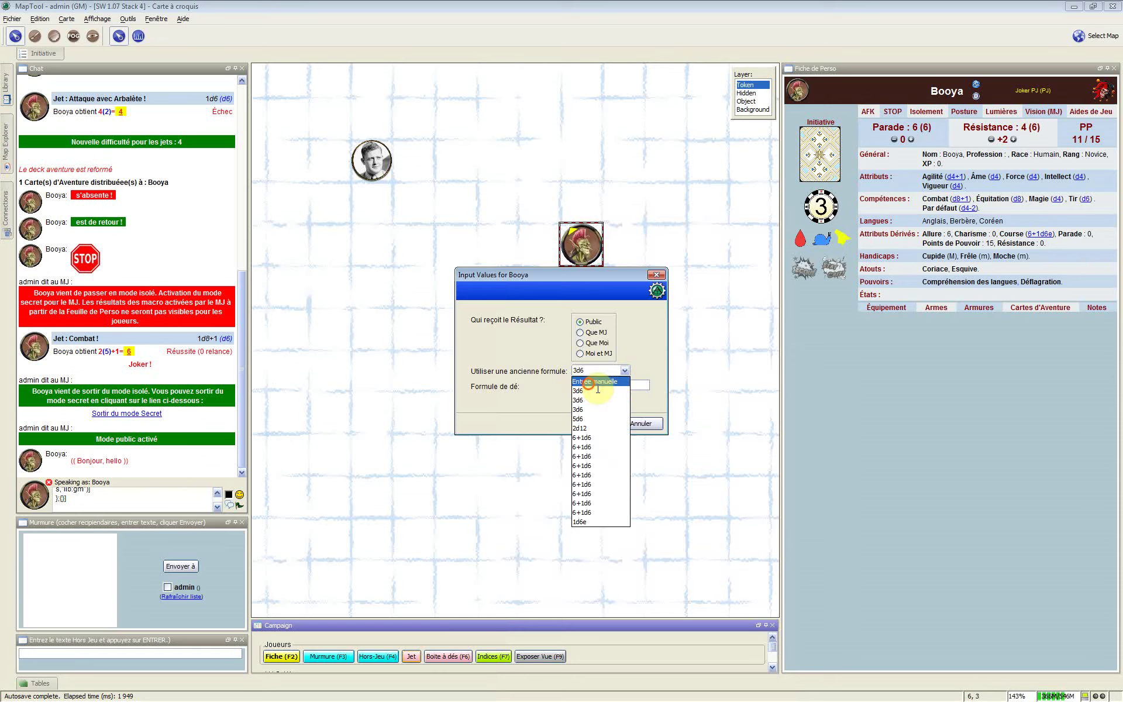
click(589, 382)
double_click(636, 383)
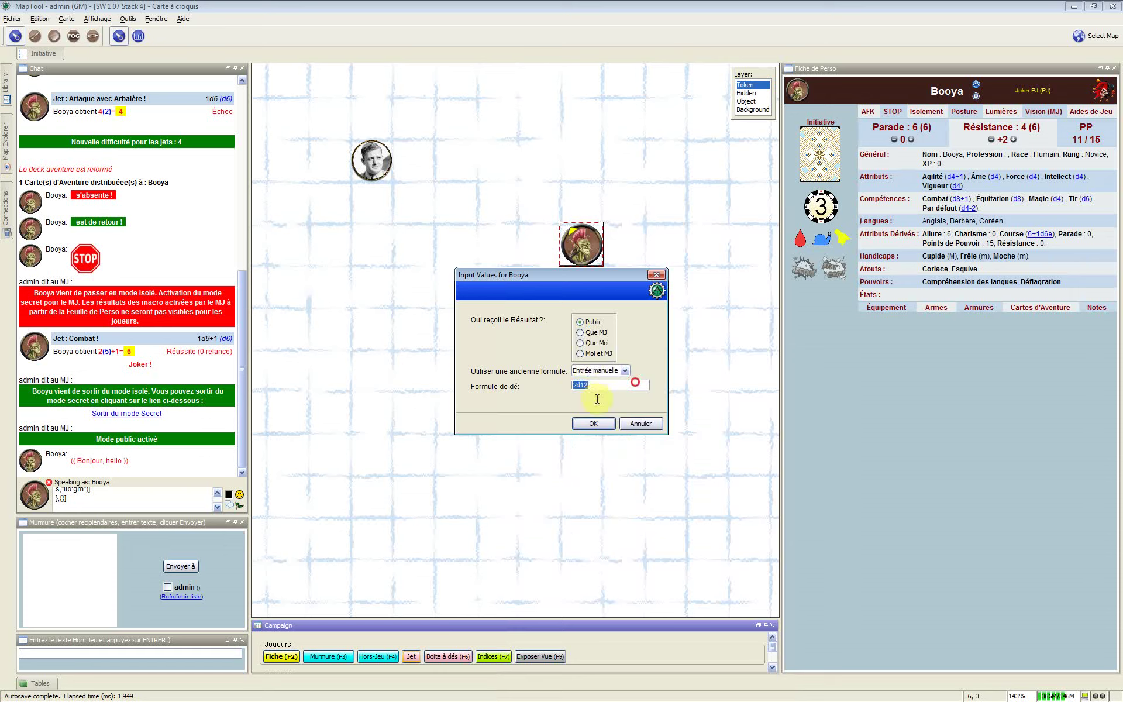
Step: Roll 2d12 with the result sent to Public
click(579, 344)
click(579, 321)
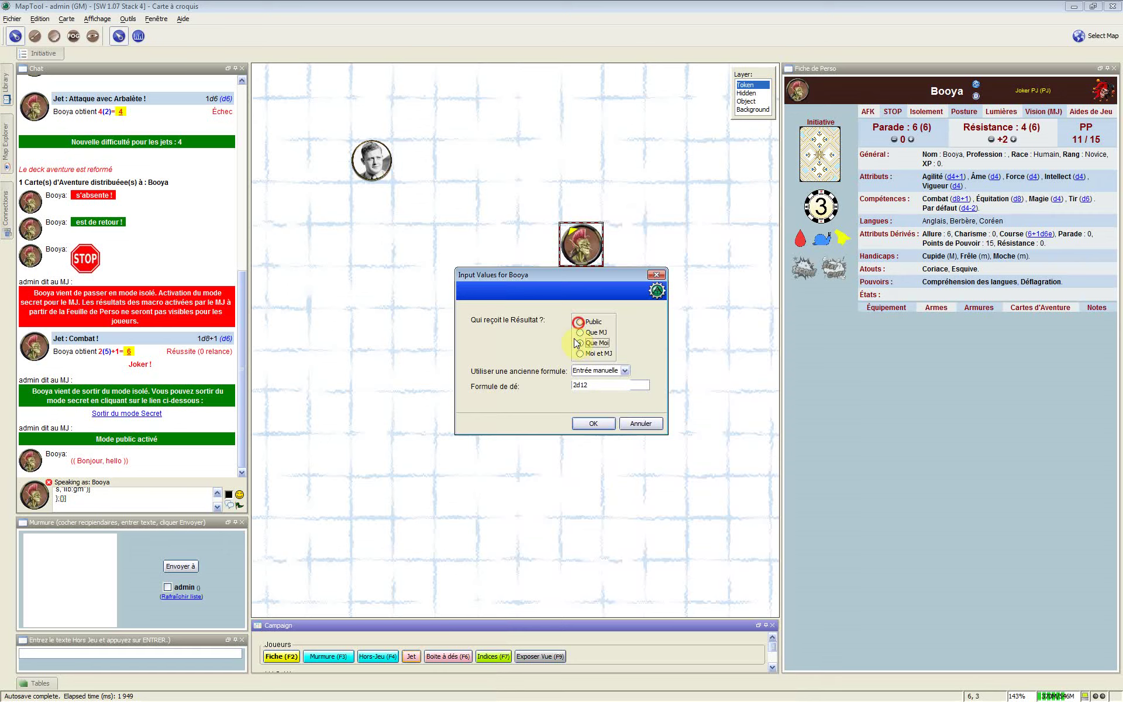
click(582, 426)
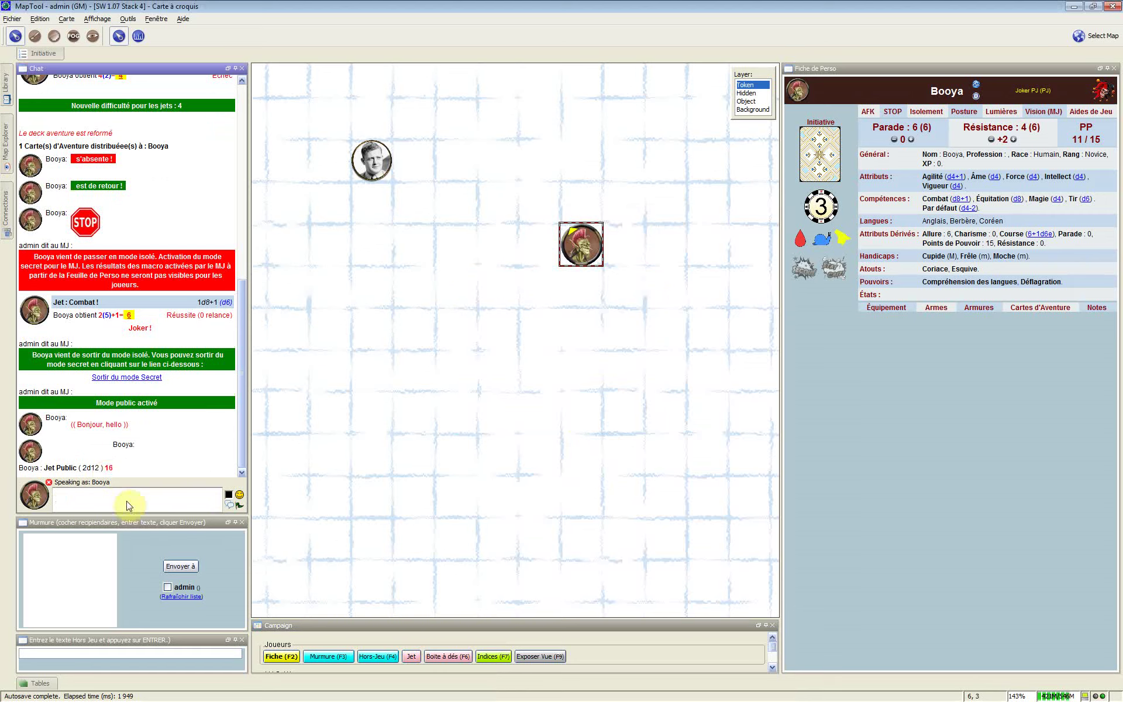
Step: Open the dice box (Boîte à dés), and float it over the map with its height trimmed to the content
click(448, 656)
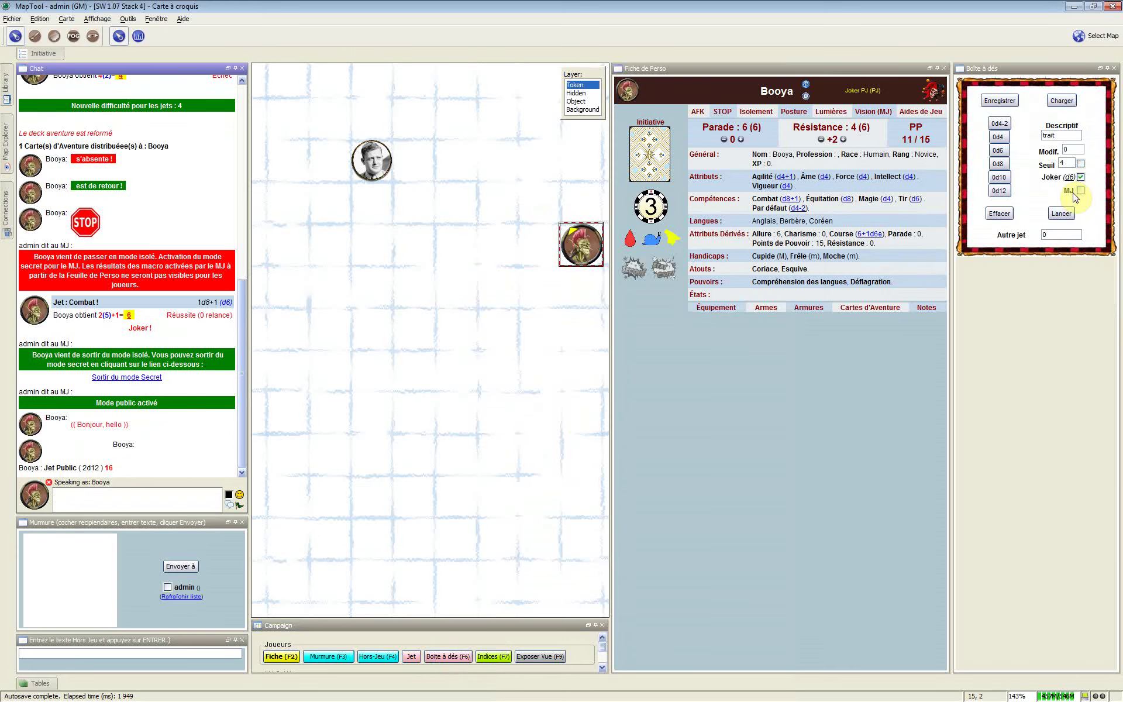
drag(1022, 67, 474, 299)
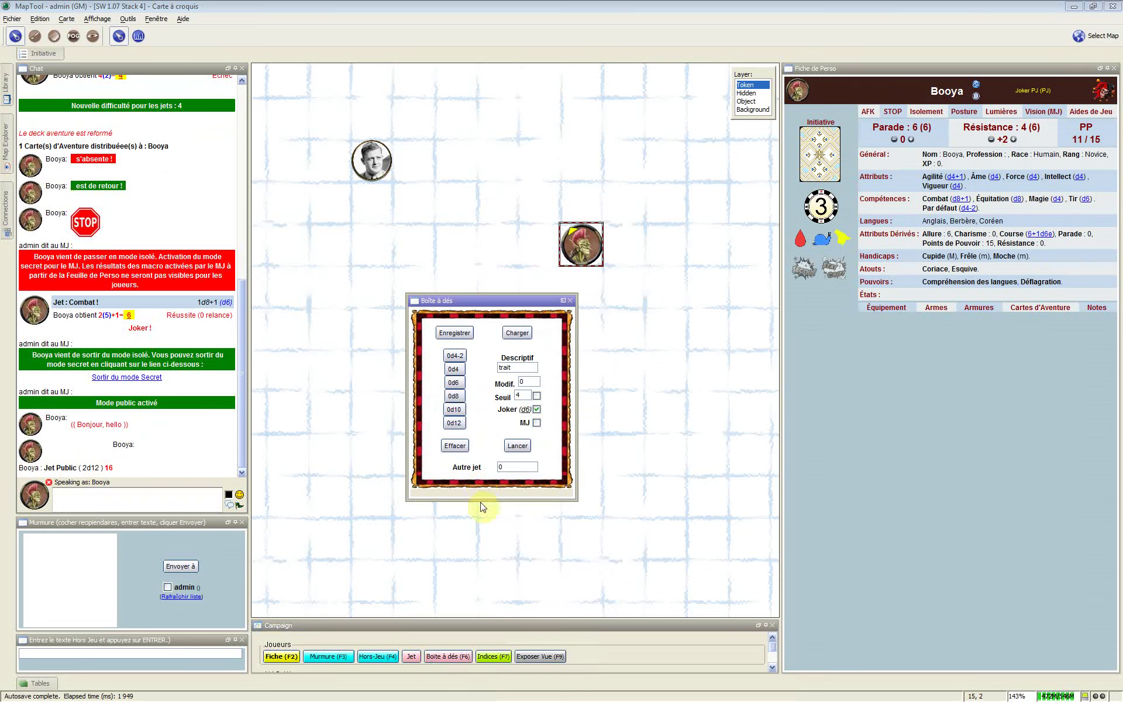
drag(476, 496, 476, 495)
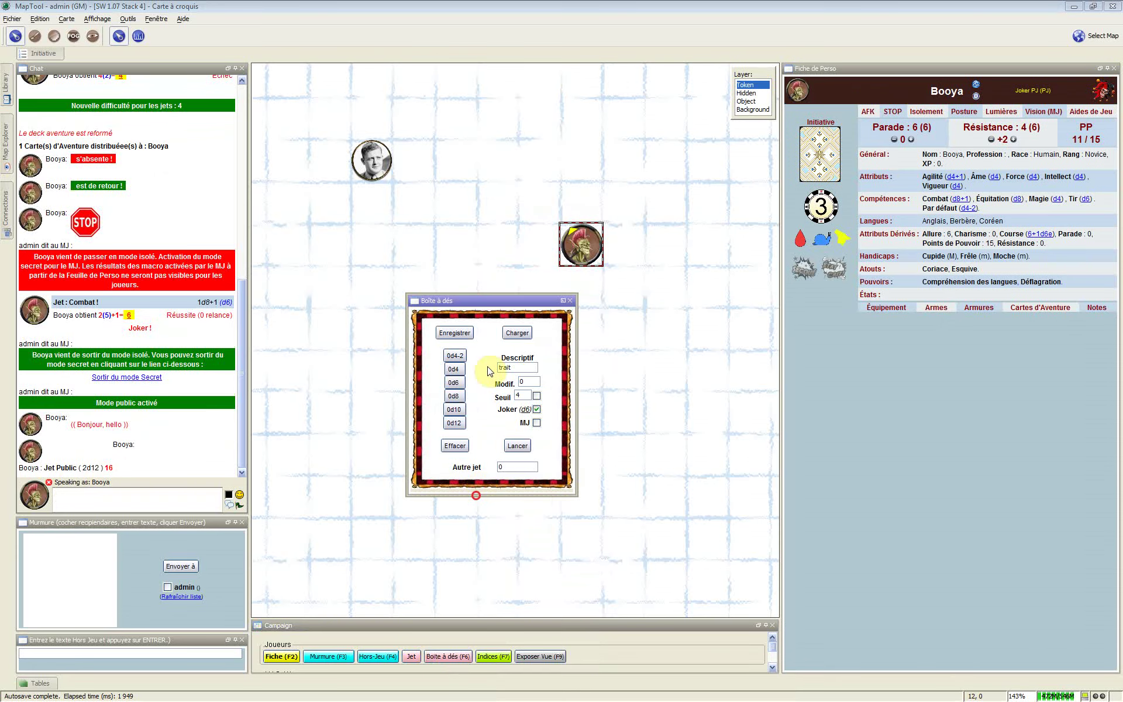
Step: Add one d4 in the dice box and restrict the result to the MJ, leaving the Joker die's face selection cancelled
click(455, 372)
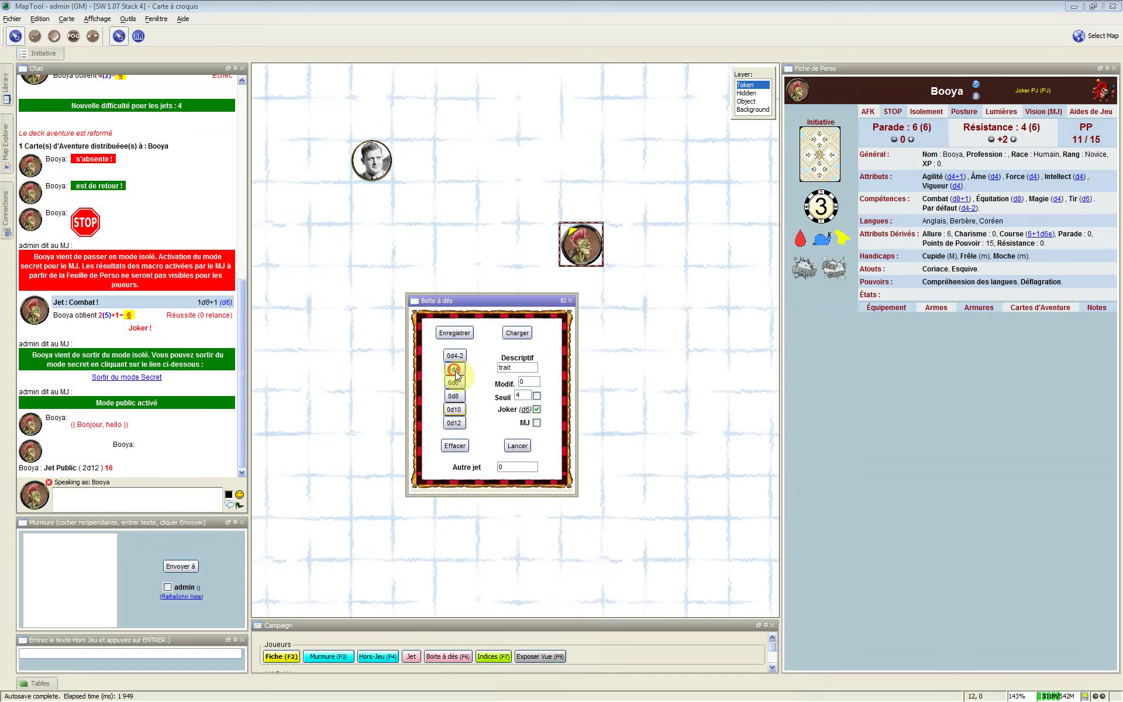
click(528, 409)
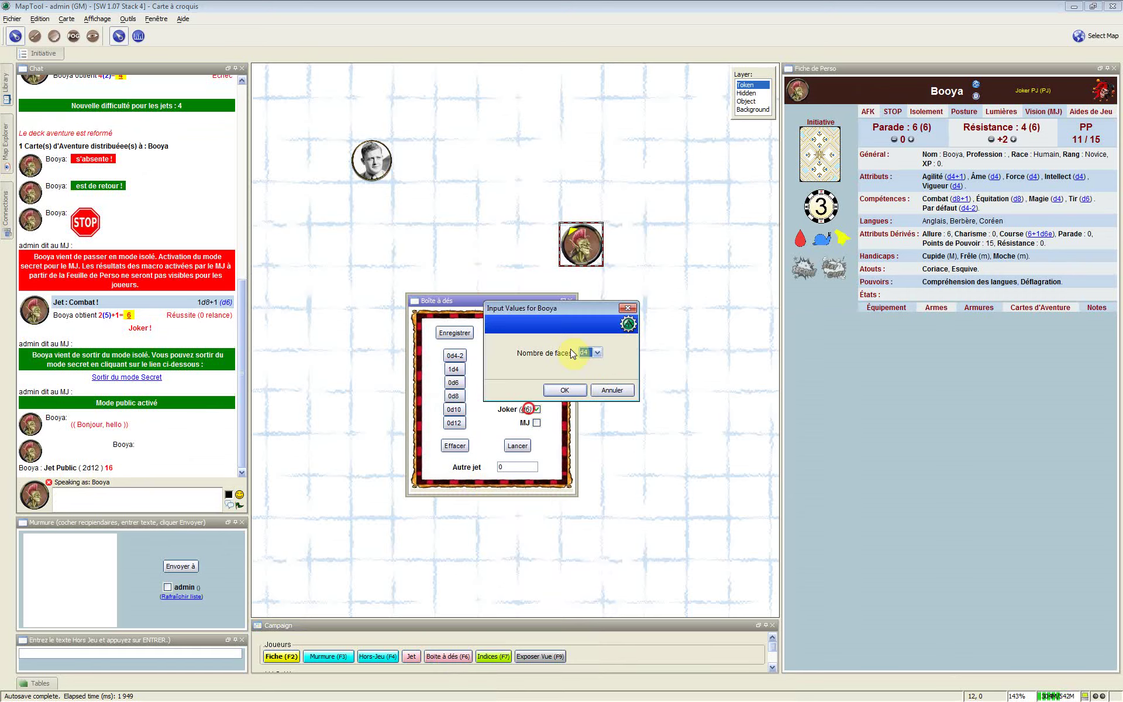
click(612, 389)
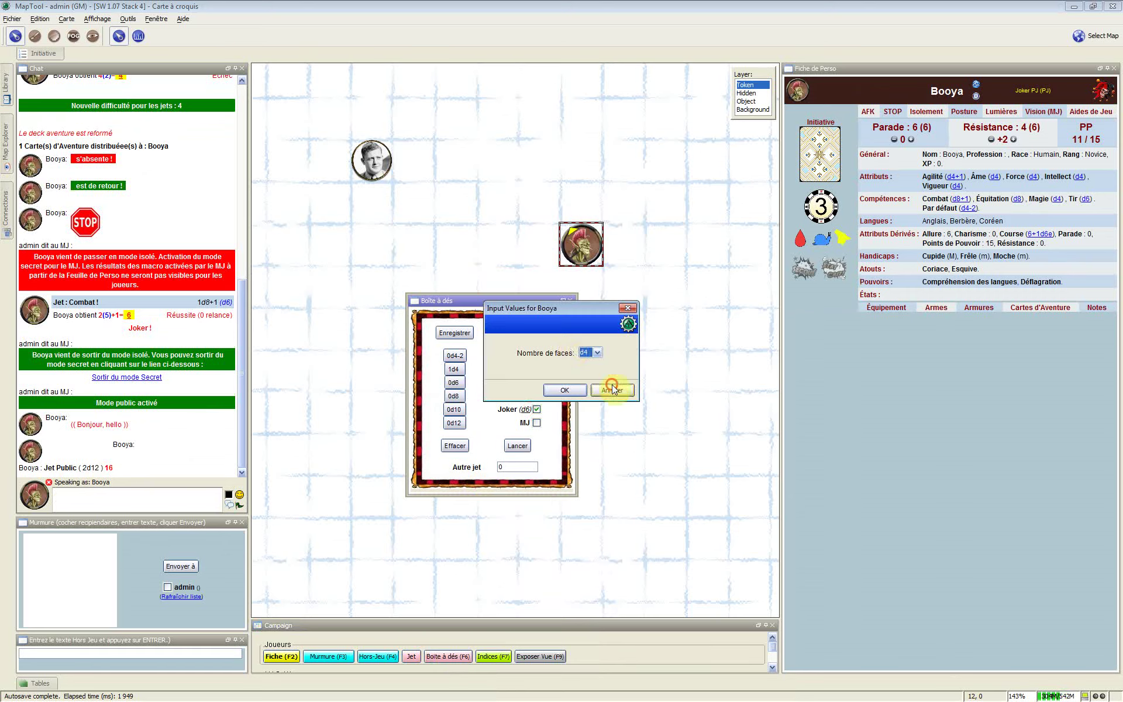
click(537, 423)
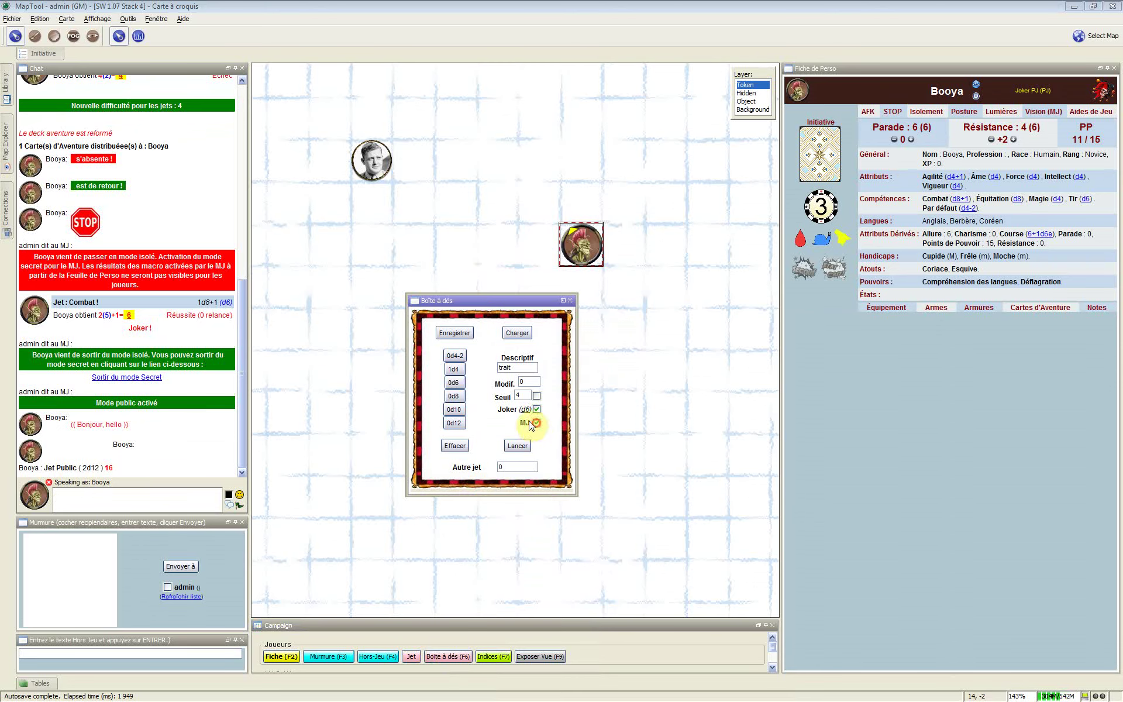
click(522, 393)
drag(498, 389, 495, 373)
click(529, 381)
Step: Describe the dice box roll as "Agilité", then save and launch it
double_click(522, 368)
text(Agilité)
click(456, 331)
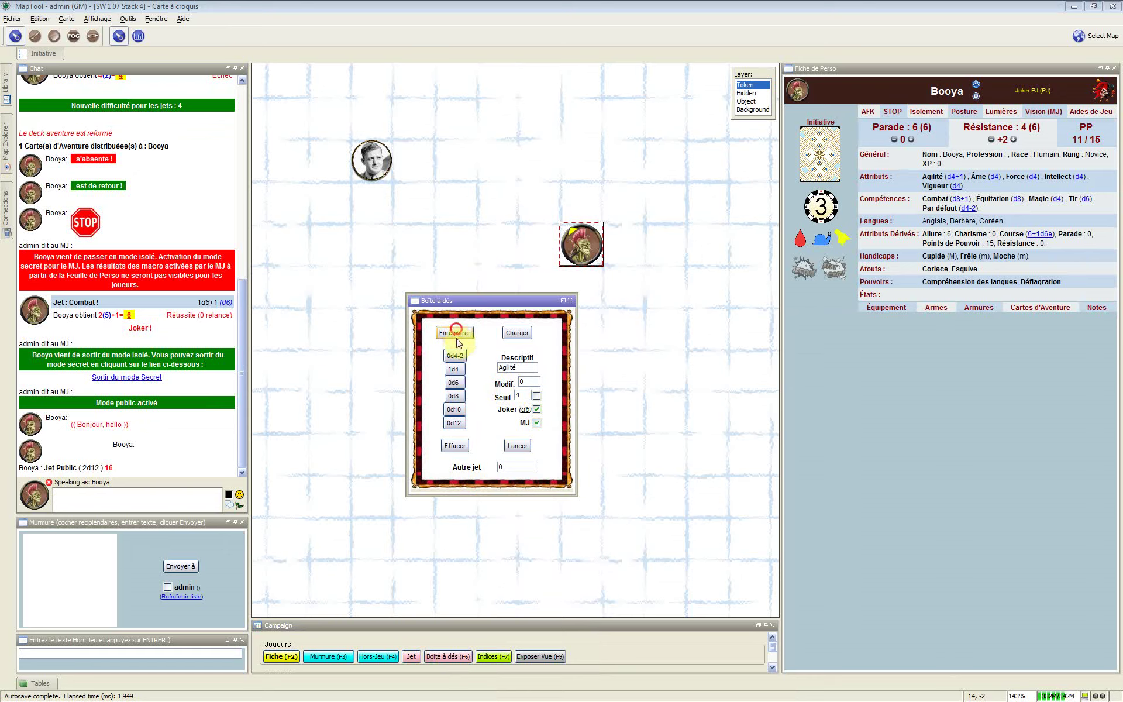
click(518, 448)
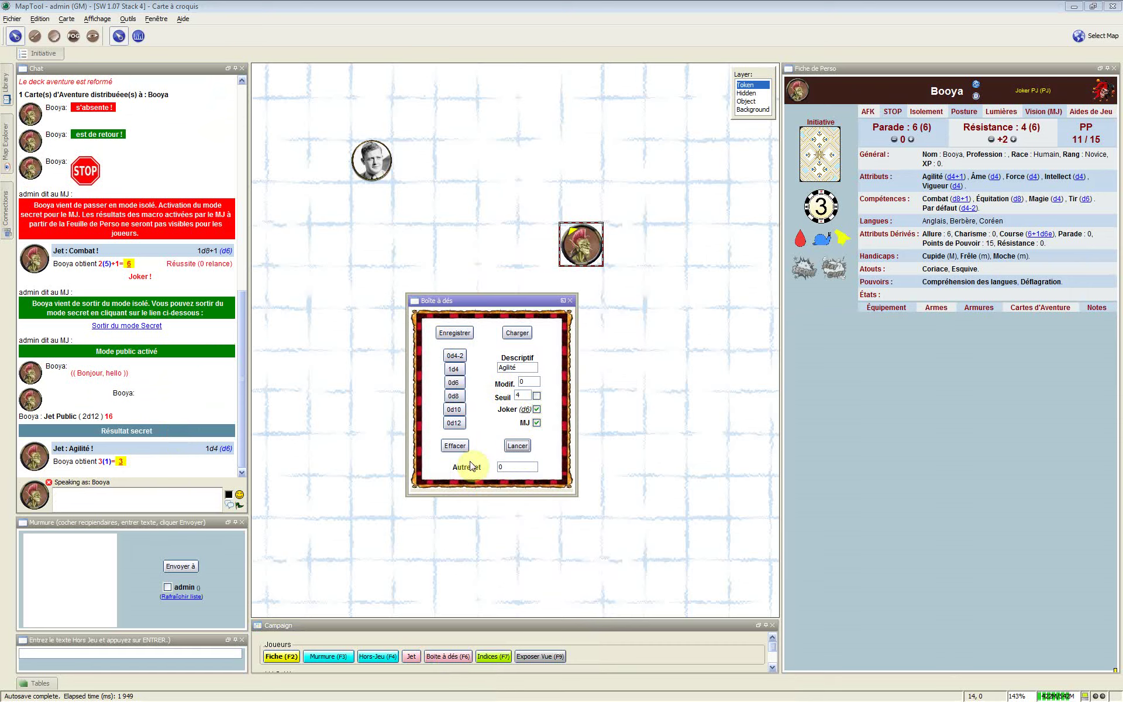
Step: Clear the dice box, and launch a 3d6 roll entered as the other roll (Autre jet)
click(455, 448)
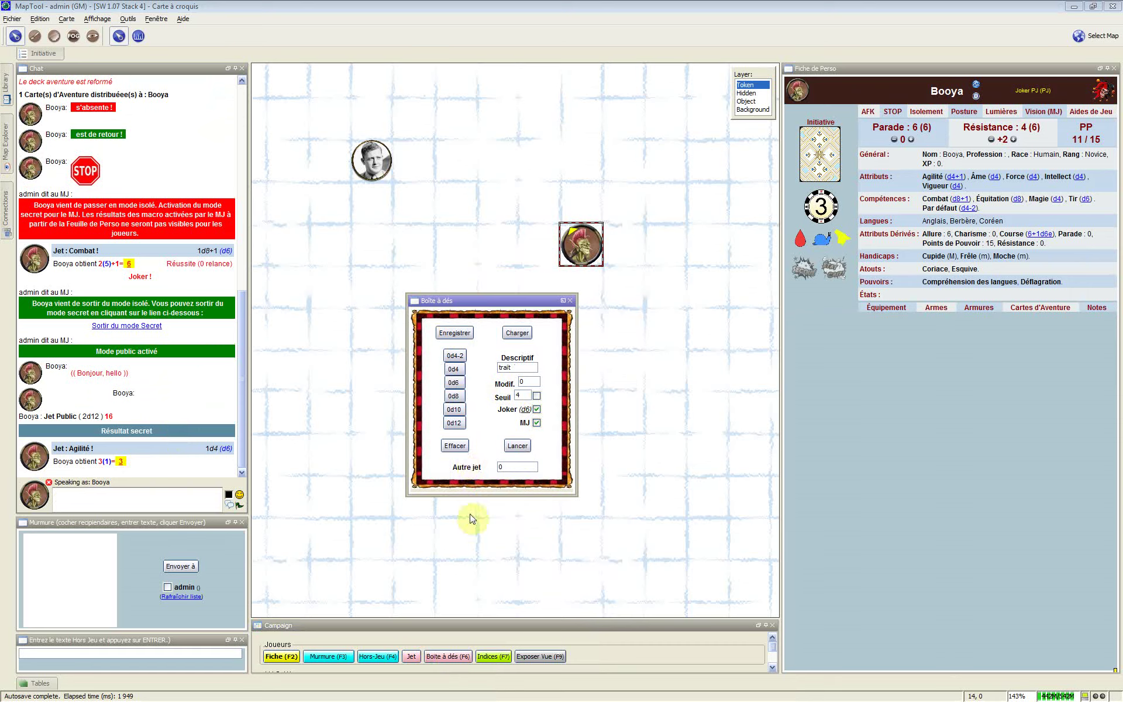
click(513, 467)
click(463, 466)
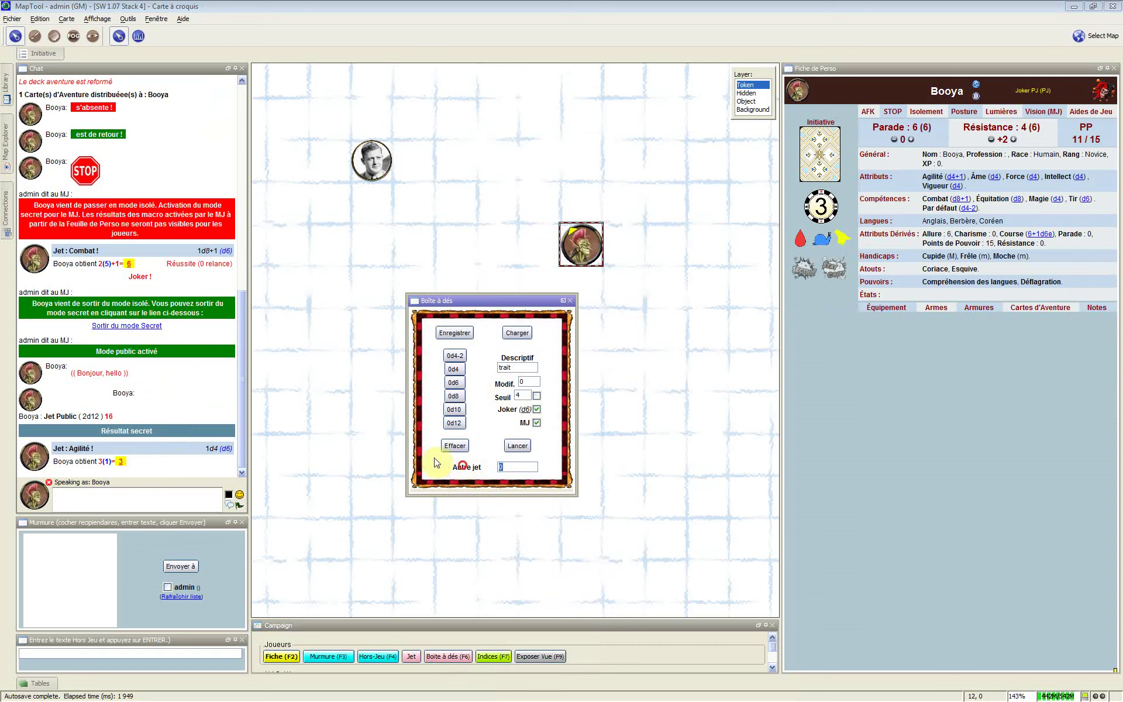
text(3d6)
click(517, 446)
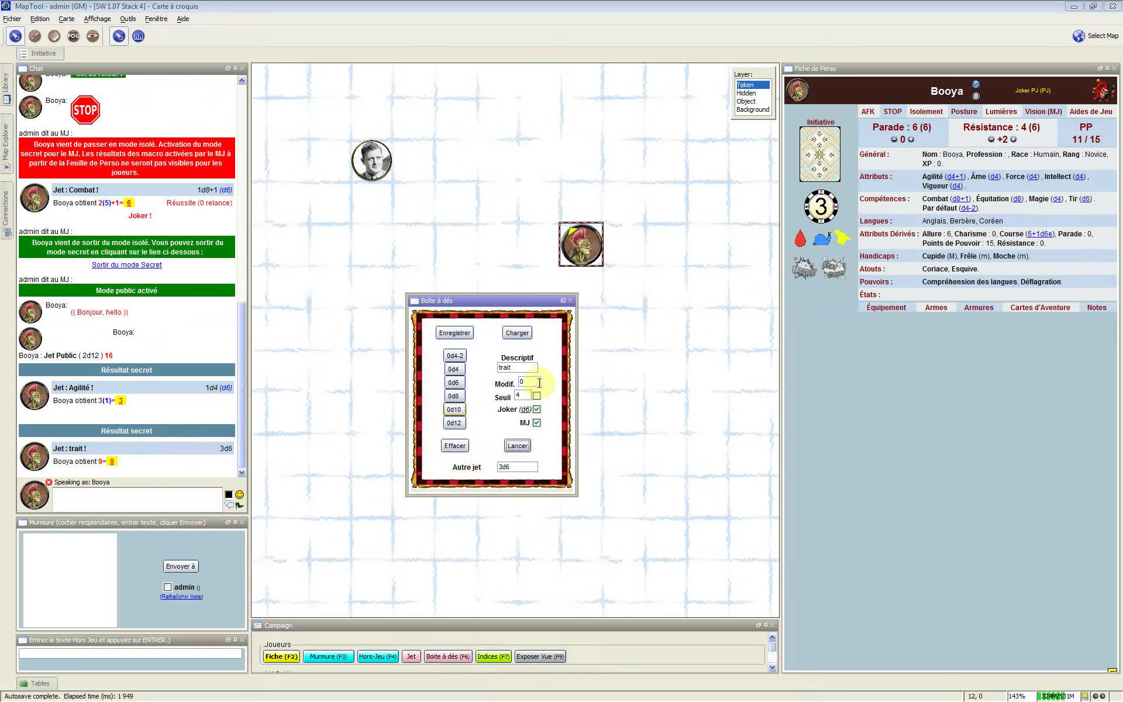
Step: Set the dice box to two d6 and two d8 with the Joker die disabled, and clear the dice selection
click(451, 383)
click(451, 397)
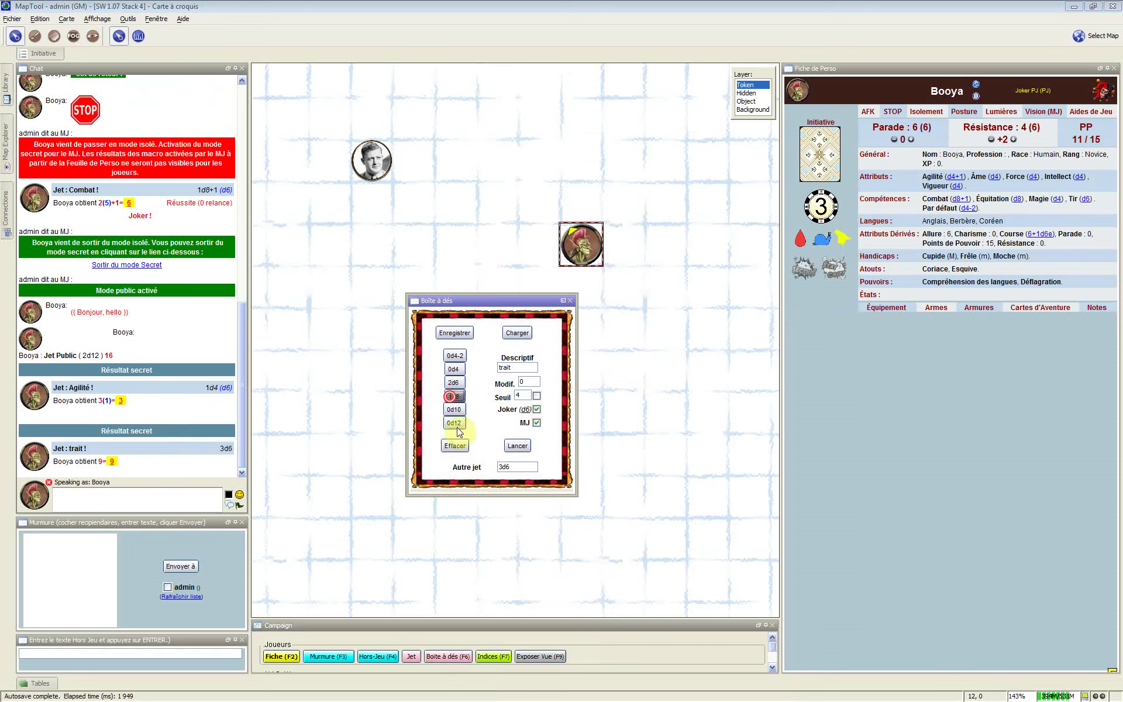
click(451, 357)
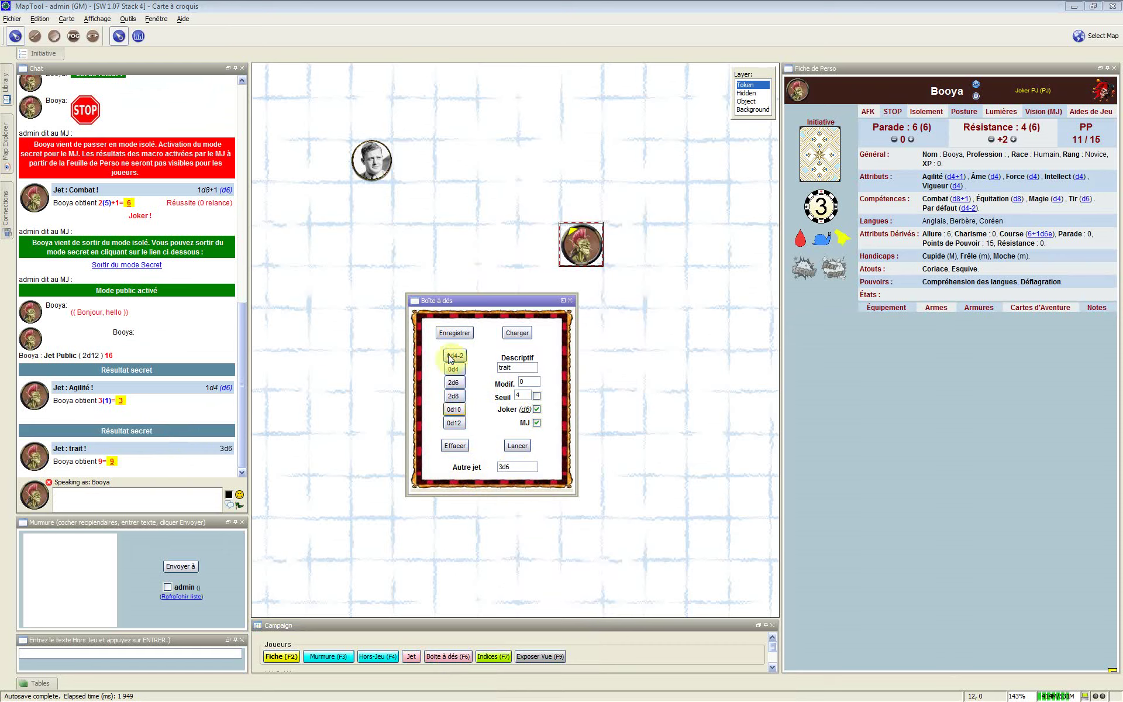
click(458, 423)
click(456, 426)
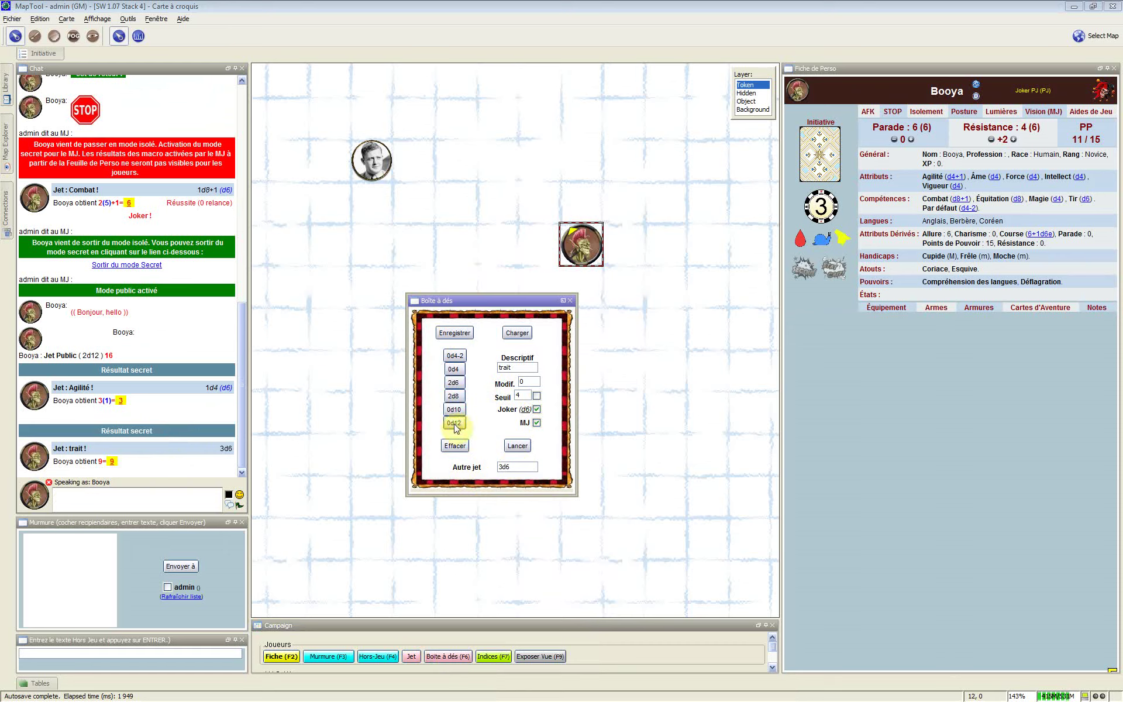
click(536, 409)
click(510, 471)
click(455, 443)
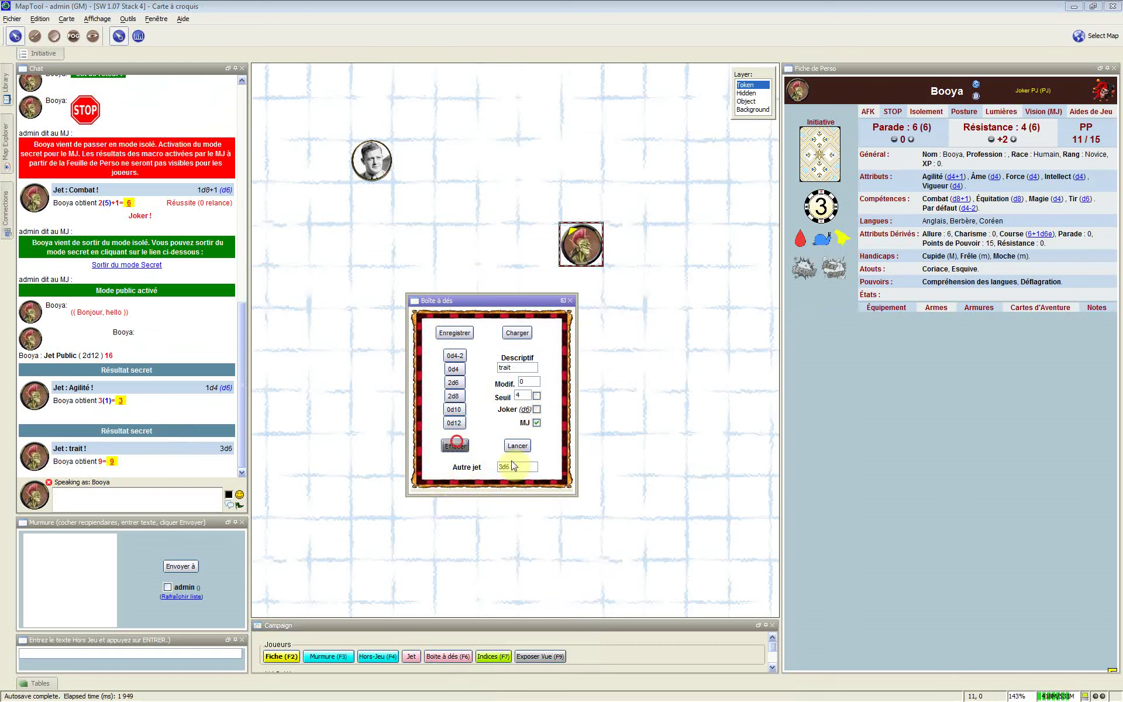
Step: Enter 3d6 as the other roll (Autre jet) in the dice box
click(511, 467)
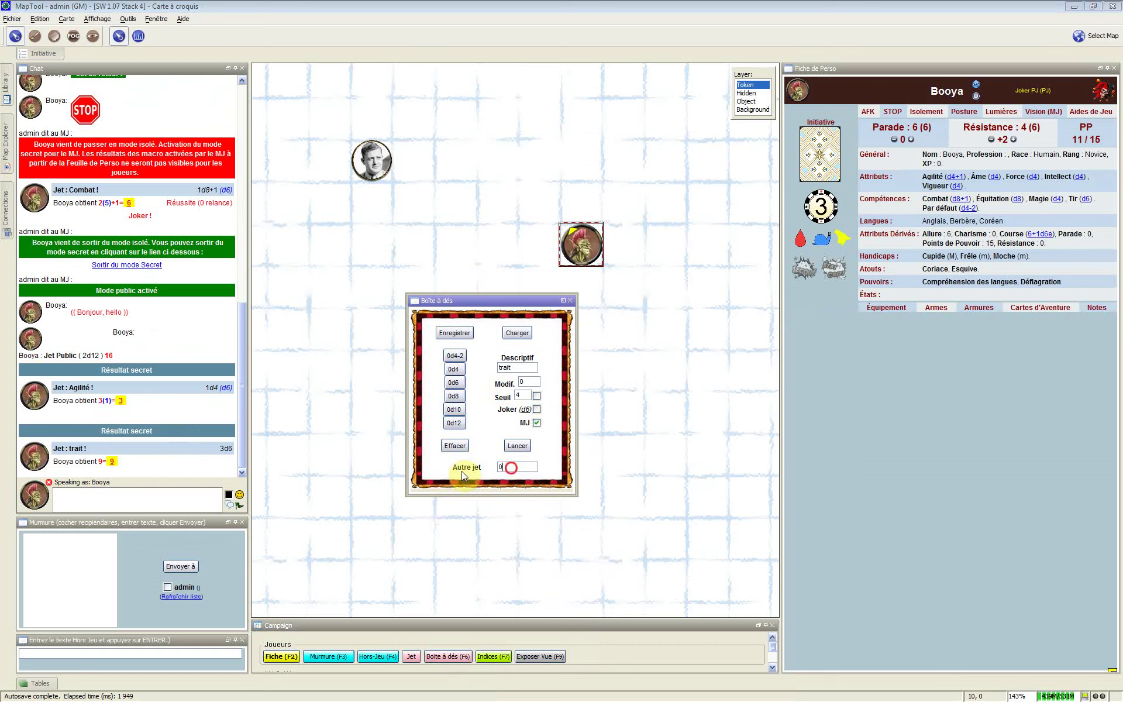
text(3d)
key(BackSpace)
Step: View the choice of saved rolls that can be loaded, cancel the loading, and close the dice box
click(525, 332)
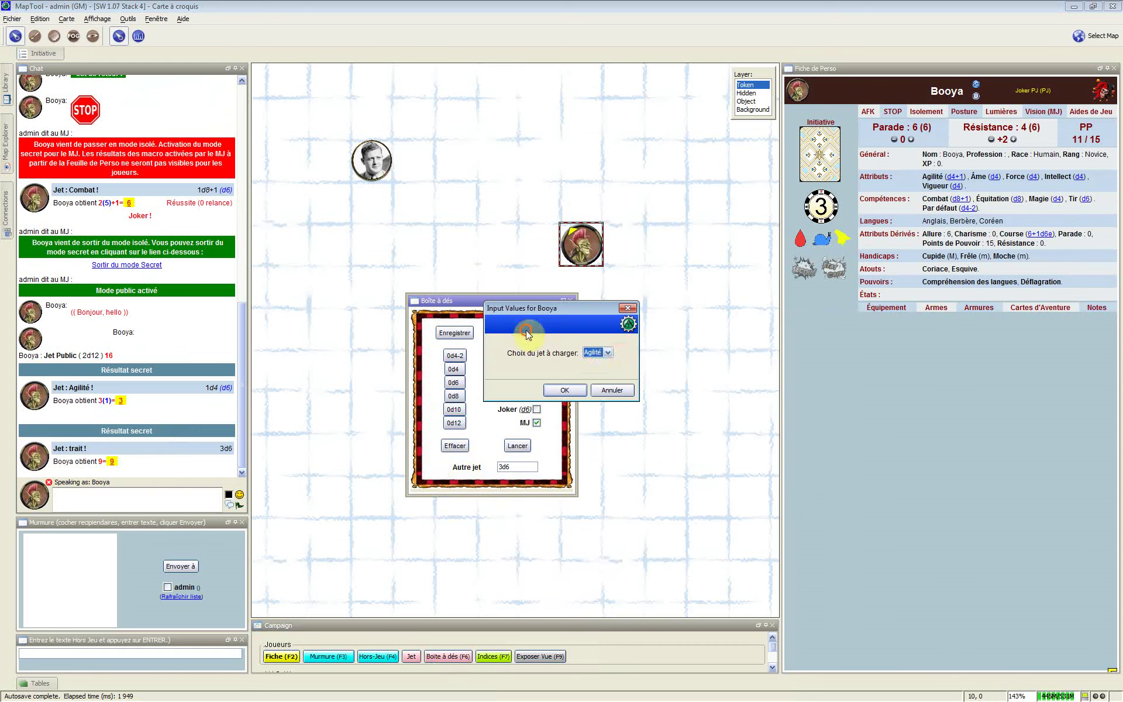
click(608, 353)
click(609, 350)
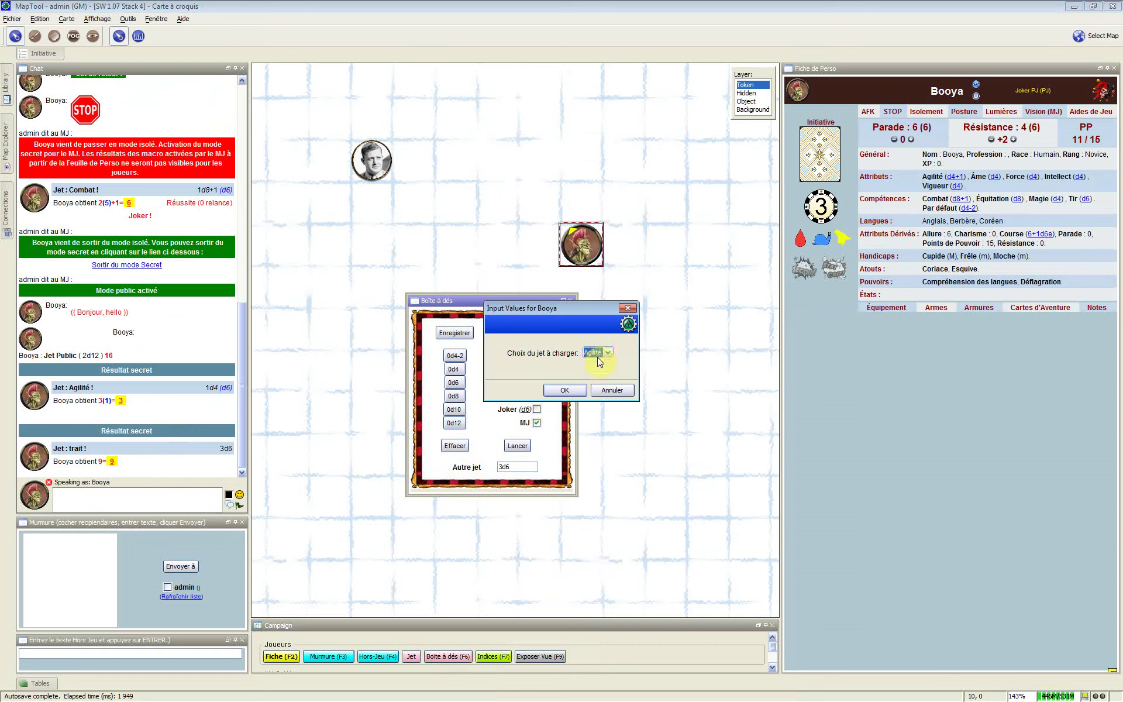
click(584, 310)
drag(584, 311, 754, 314)
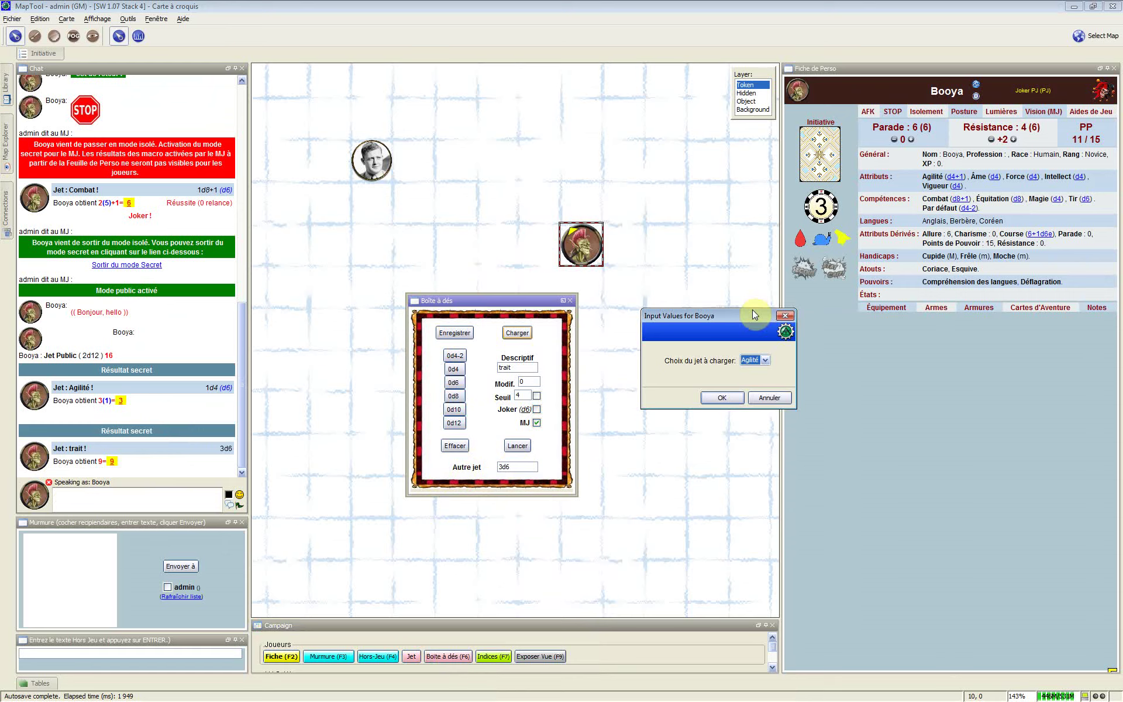
click(787, 398)
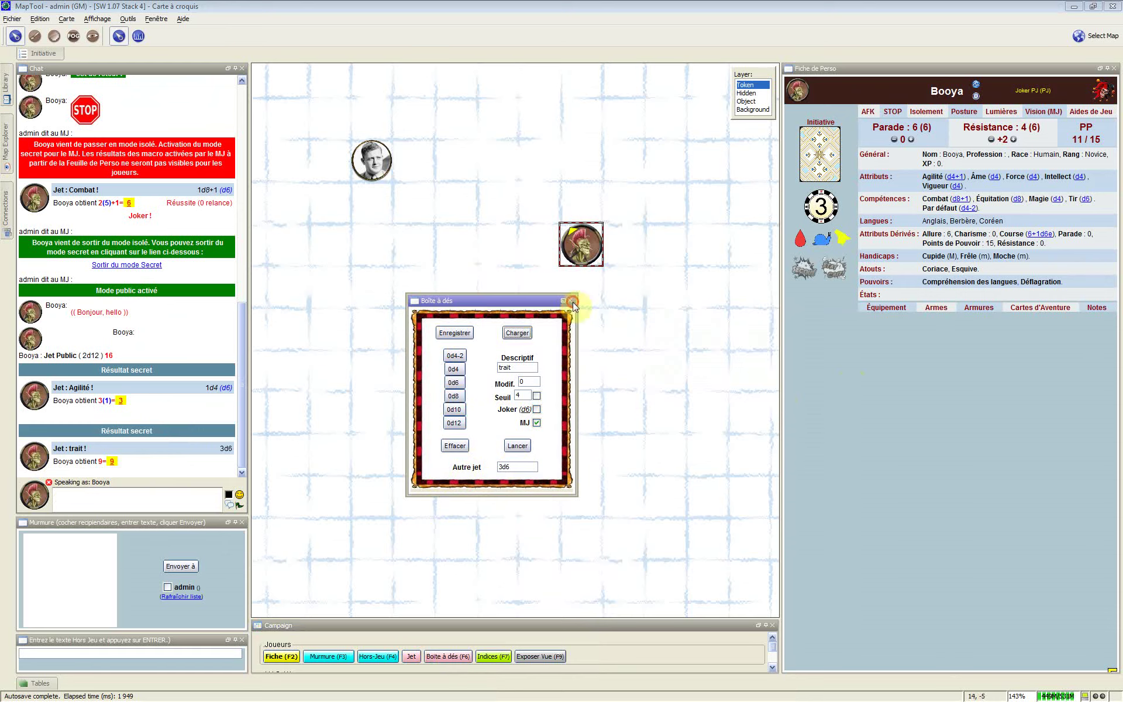
click(572, 301)
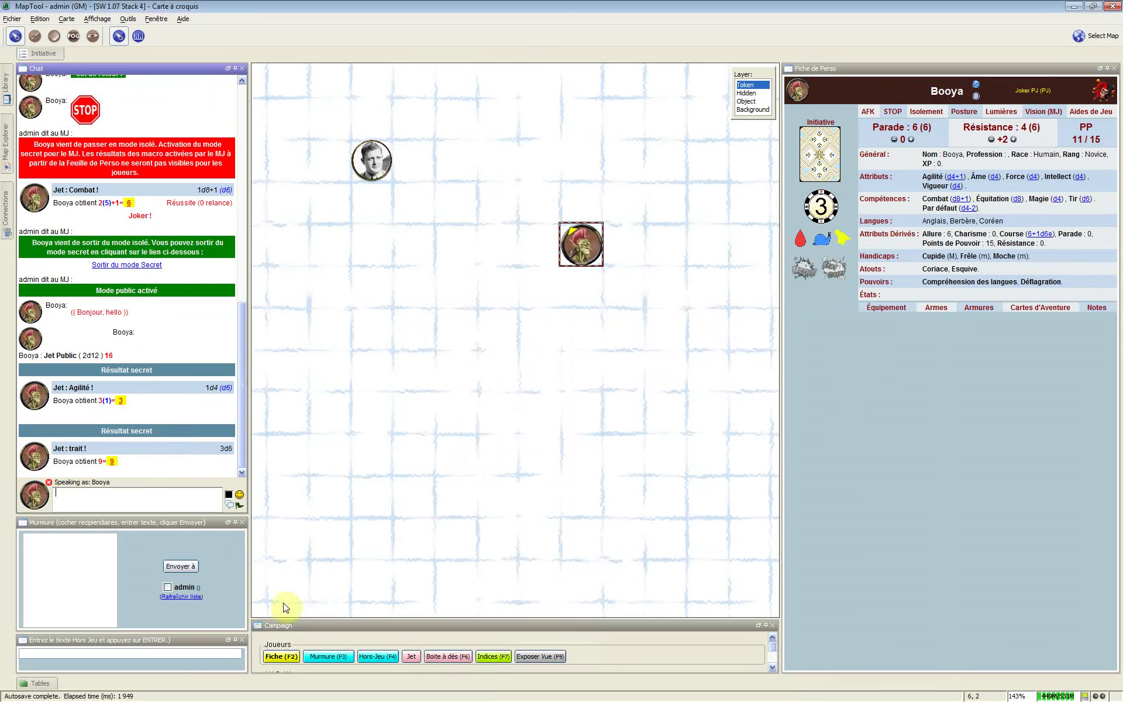
Step: Open the clues window (Indices), shorten it, and reposition it over the middle of the map
click(500, 658)
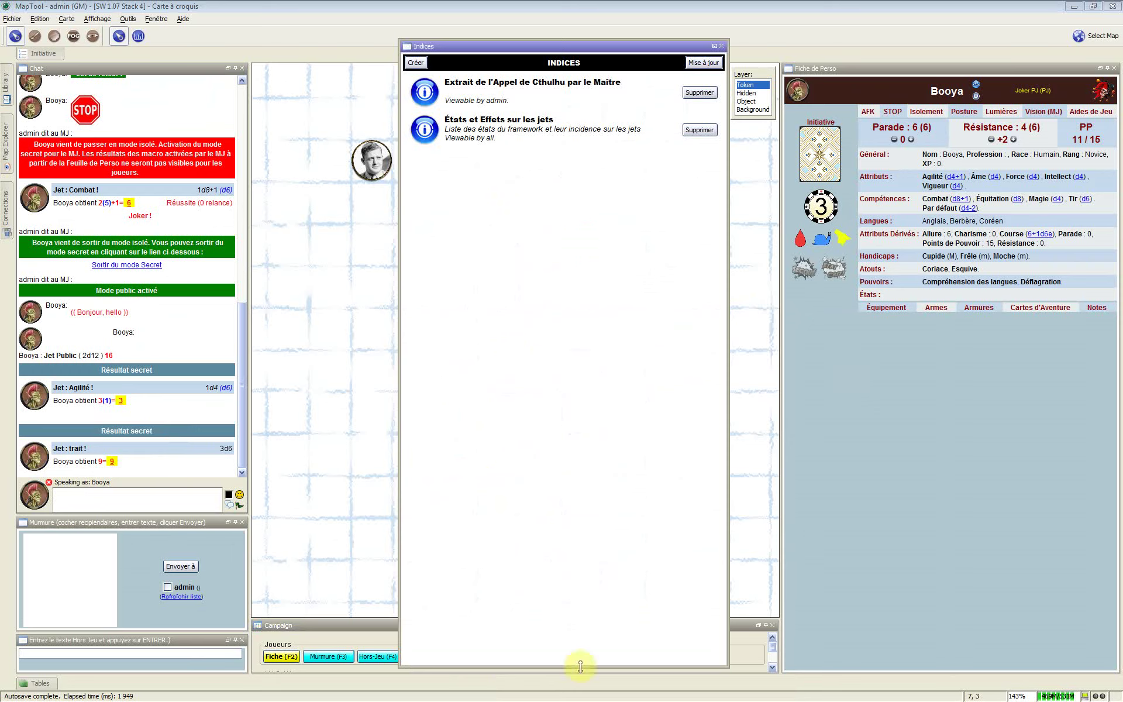
drag(580, 666, 607, 432)
click(594, 45)
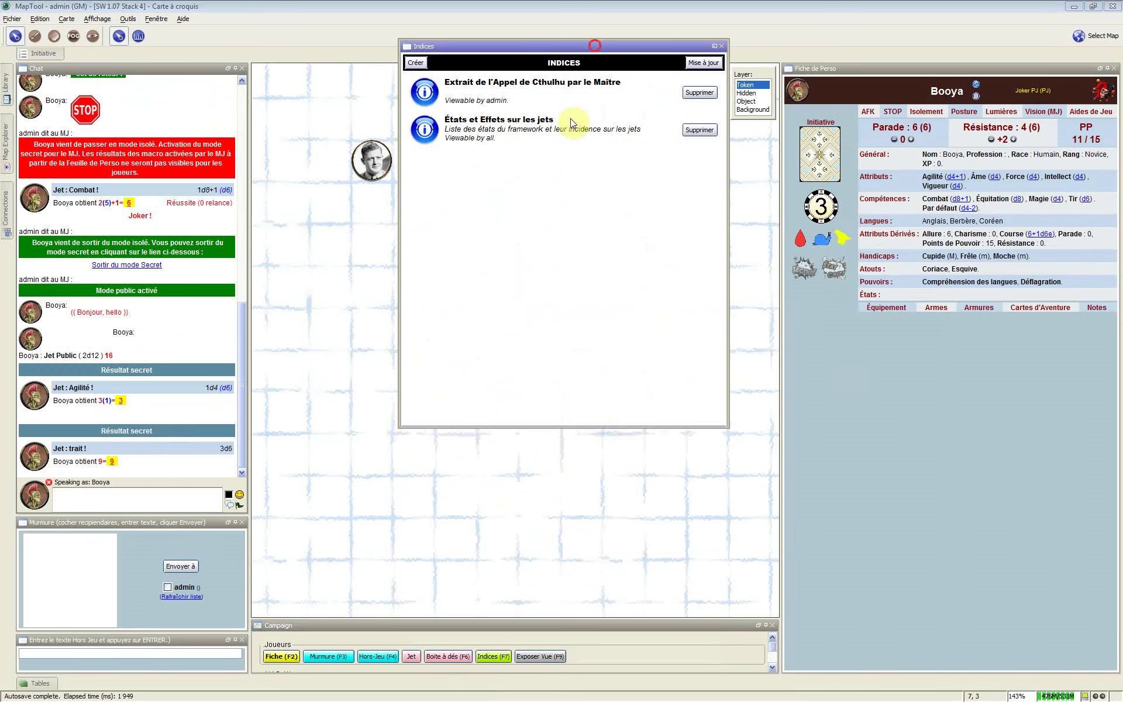
drag(594, 45, 561, 138)
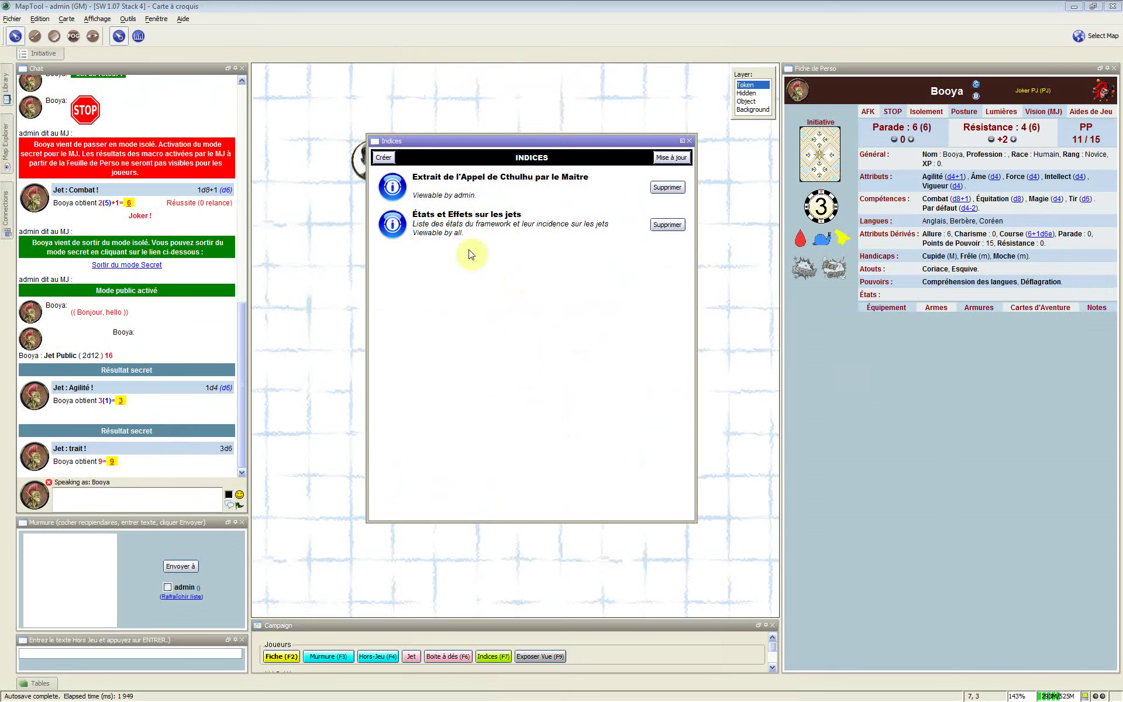
Step: Examine the content of the "États et Effets sur les jets" clue in its editor, and close the editor
click(455, 223)
click(612, 273)
scroll(585, 396, down, 4)
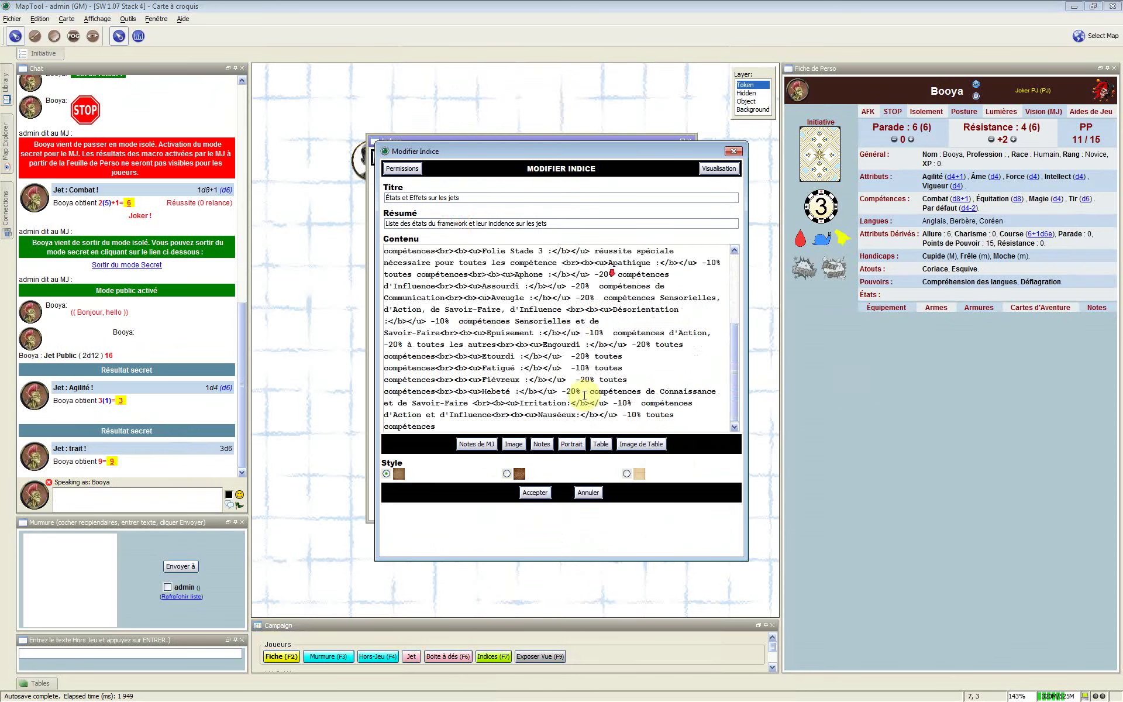
click(739, 151)
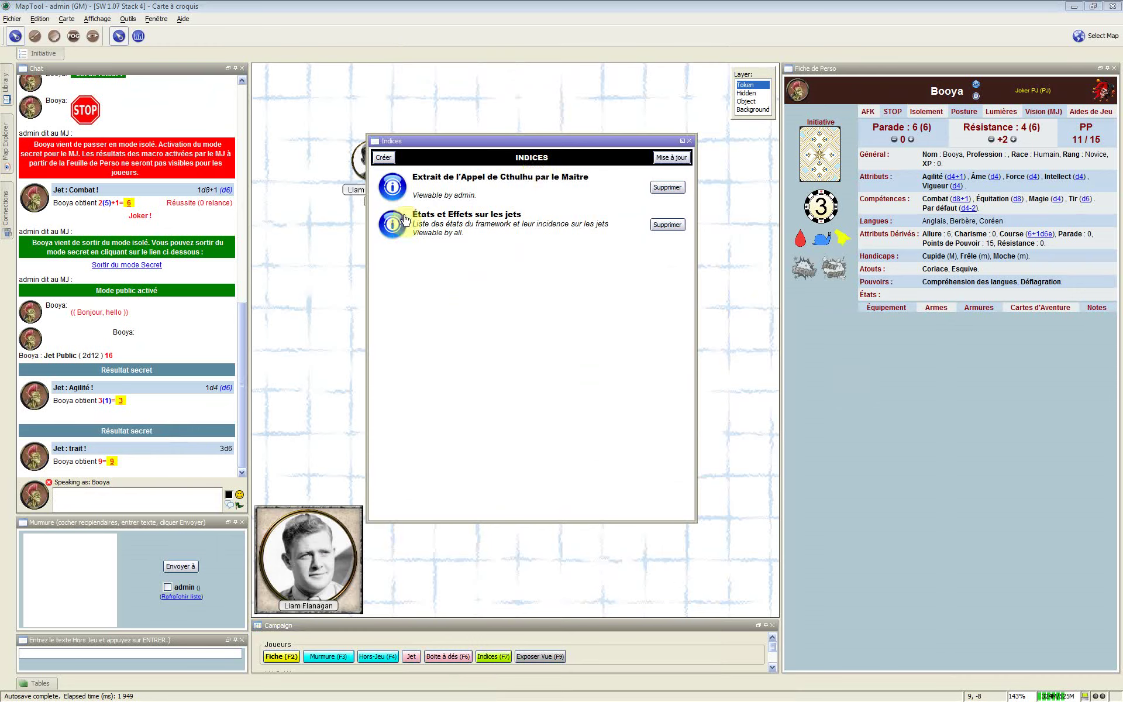
Step: Open the "Extrait de l'Appel de Cthulhu par le Maître" clue for editing, and view its player permissions without changing them
click(438, 181)
click(399, 169)
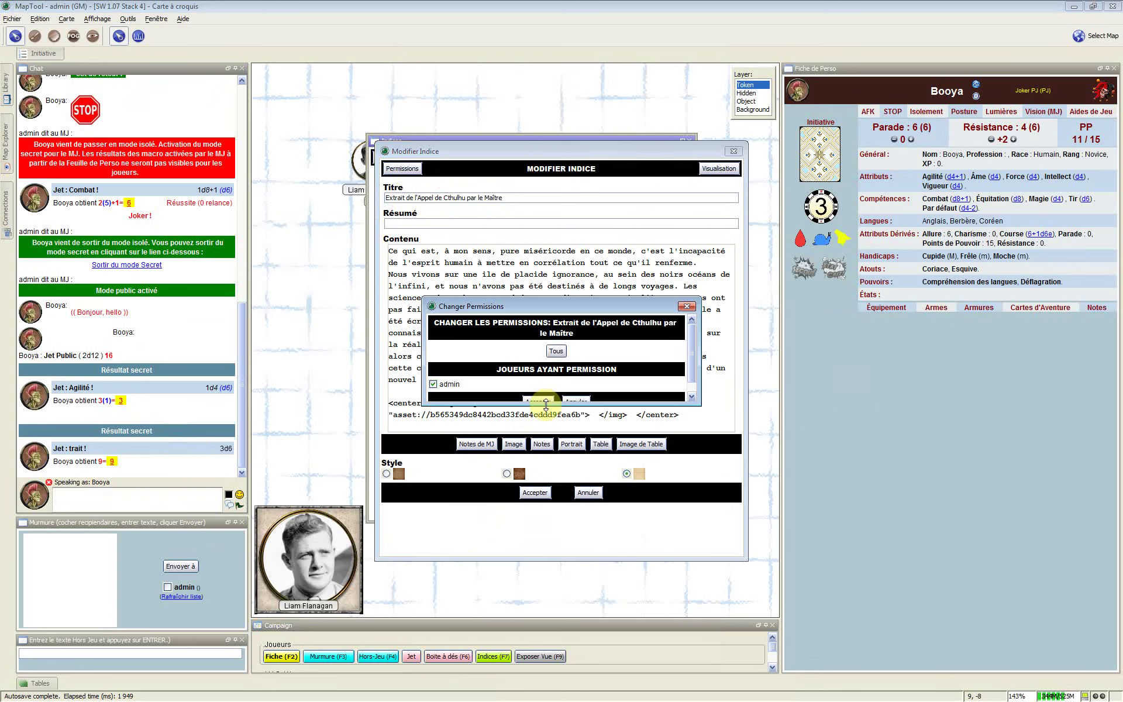
drag(545, 404, 546, 476)
click(686, 305)
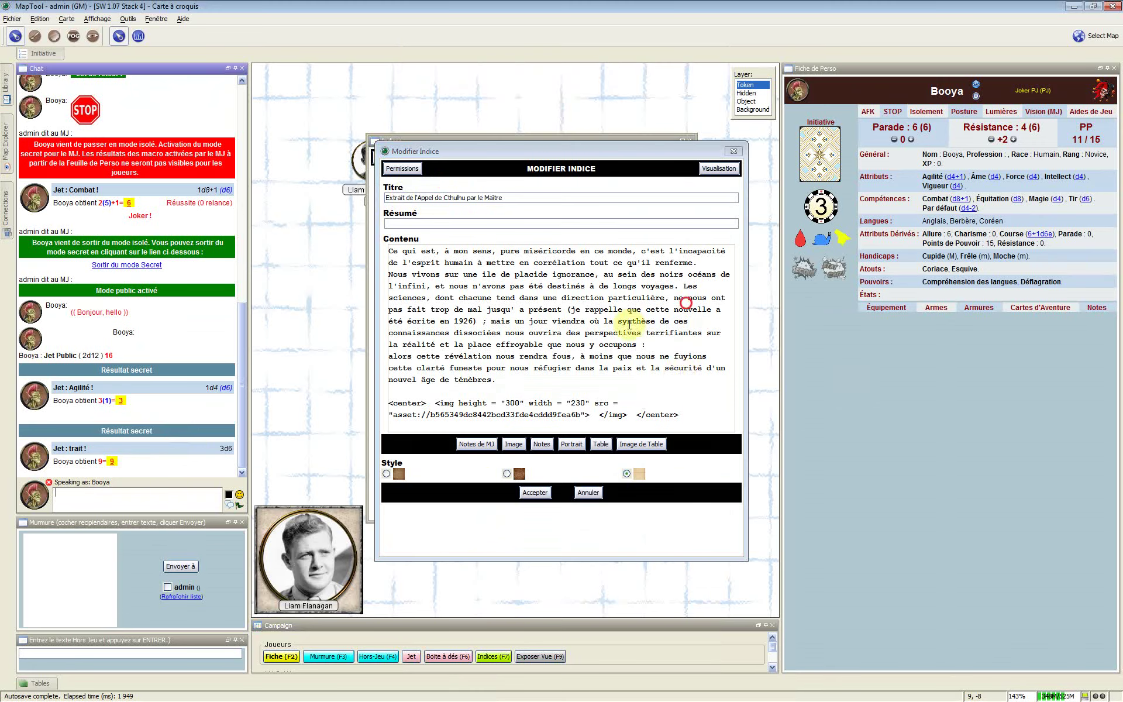
Step: Highlight the clue's whole content, including the centred image code, and release the selection
click(439, 257)
shift+click(731, 422)
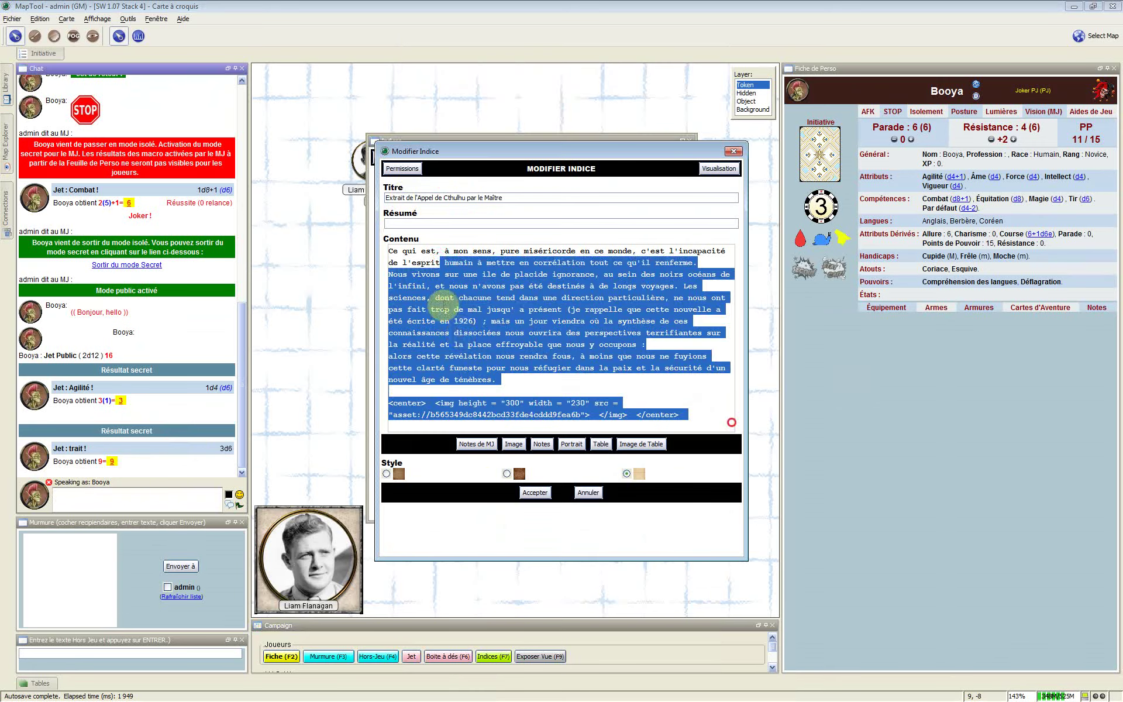
click(696, 417)
drag(696, 417, 376, 226)
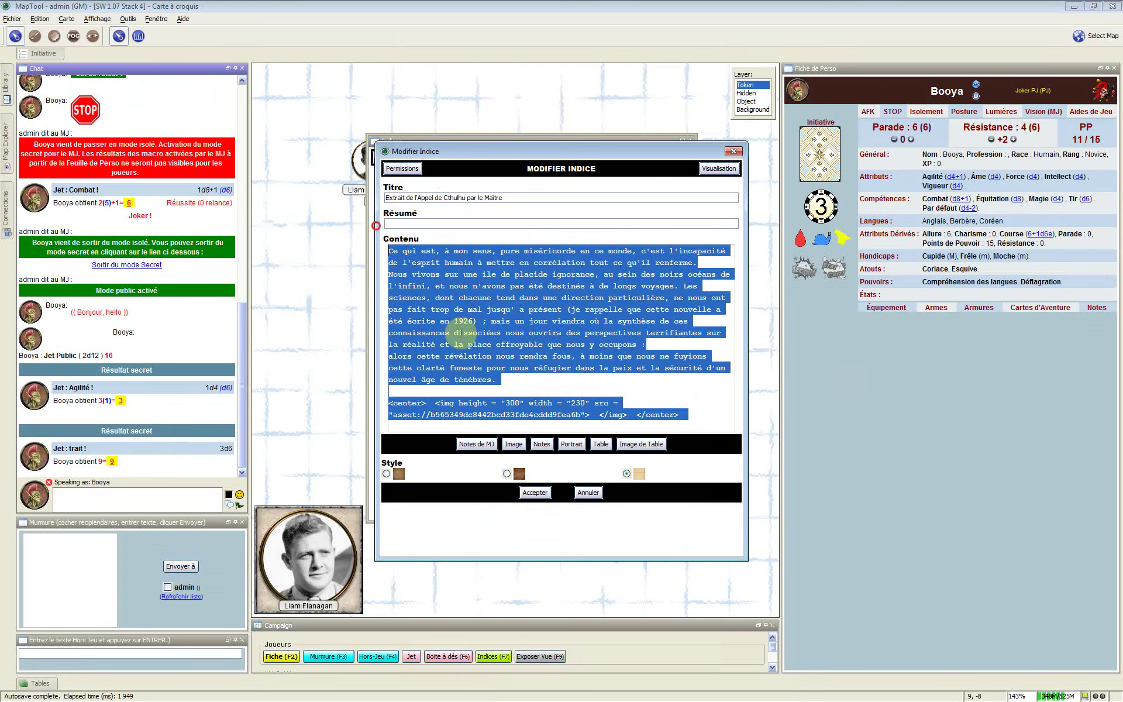
click(460, 332)
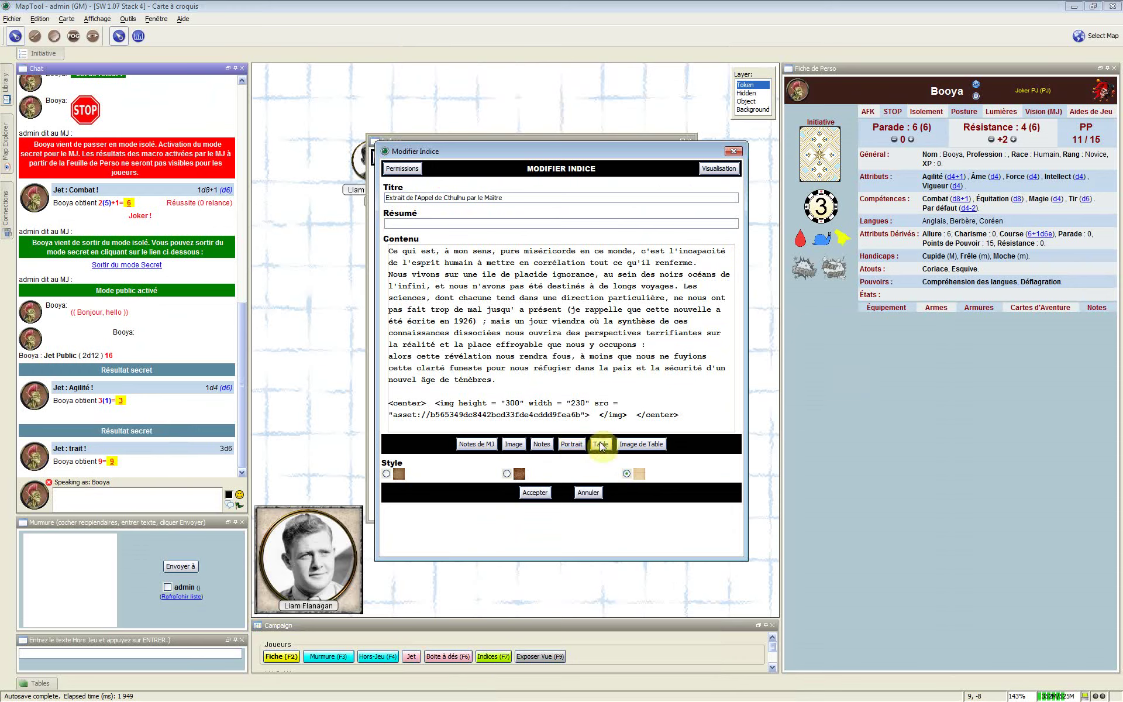
Step: View the tokens offered for inserting a portrait into the clue, and leave without inserting one
click(572, 446)
click(596, 351)
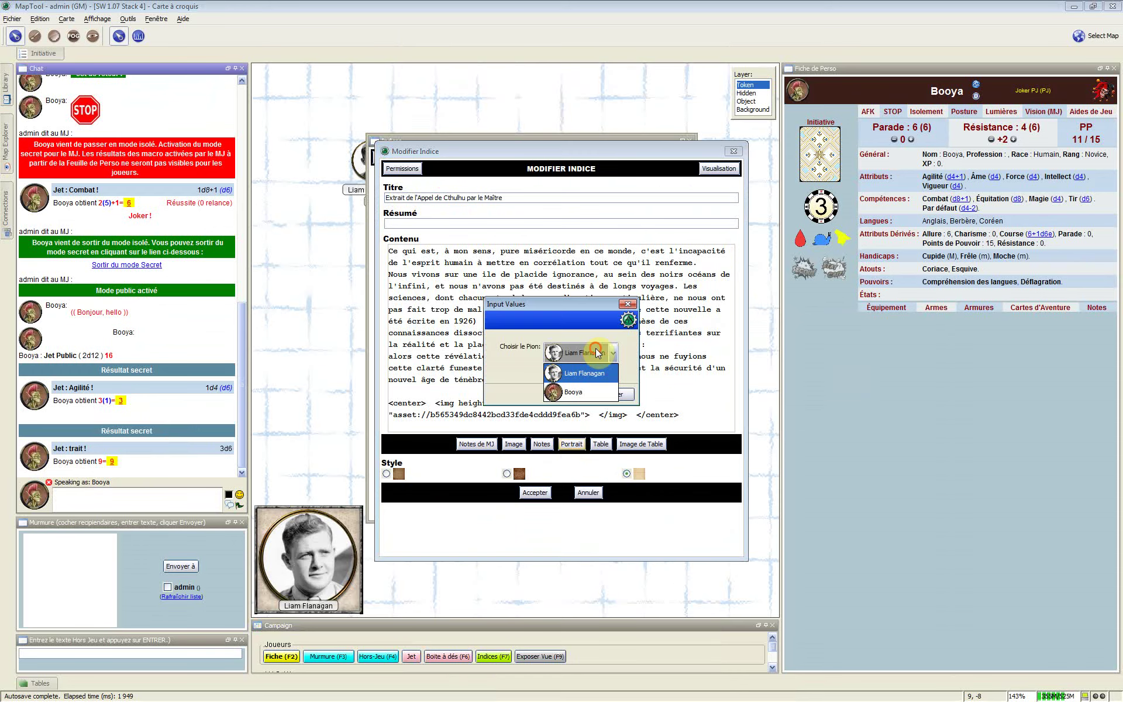
click(506, 397)
click(610, 395)
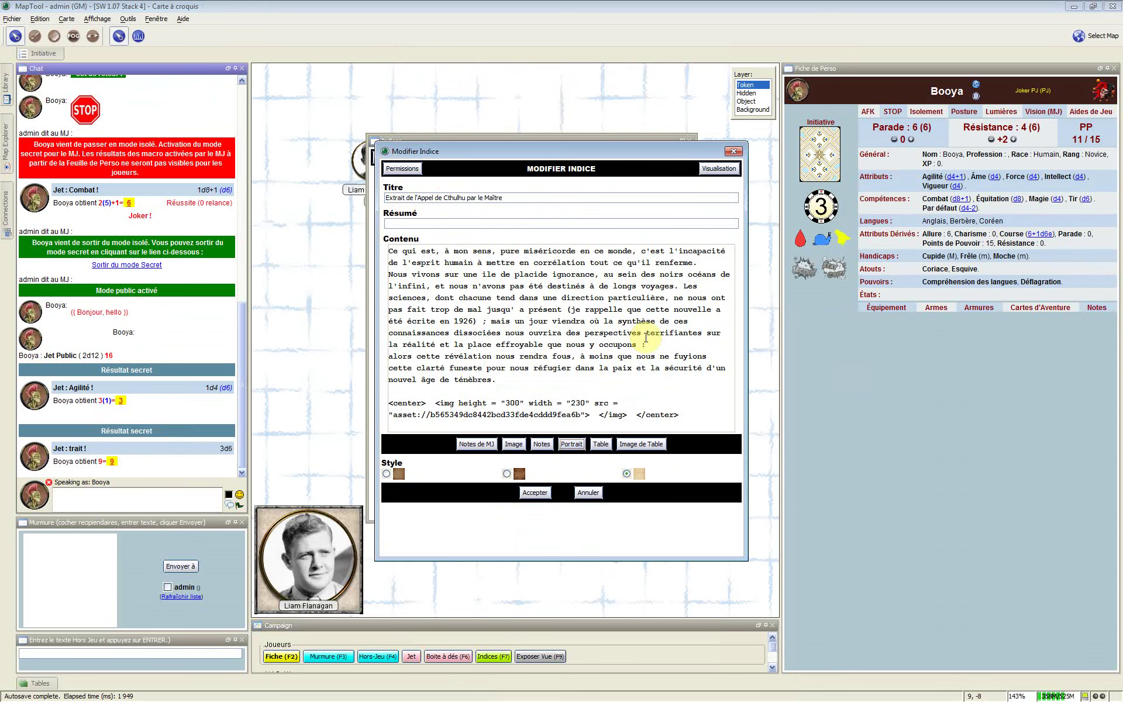
Step: Preview the clue in the second, dark brown style, and close the preview, the clue editor and the clues window
click(508, 473)
click(508, 474)
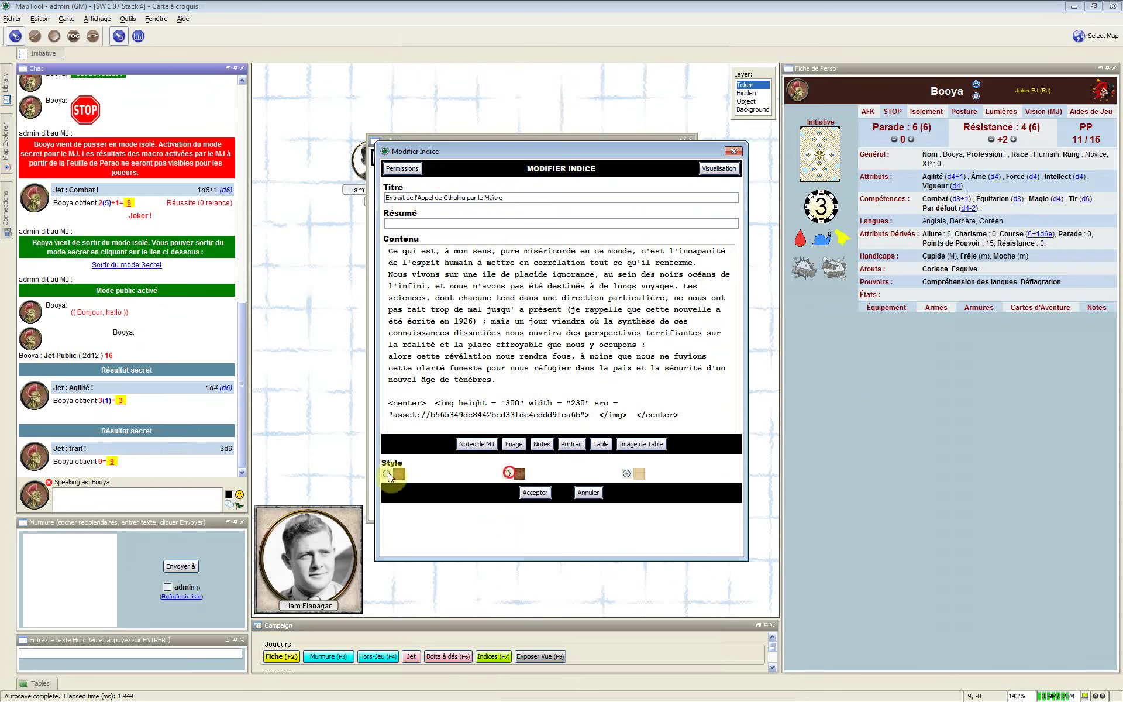
click(720, 170)
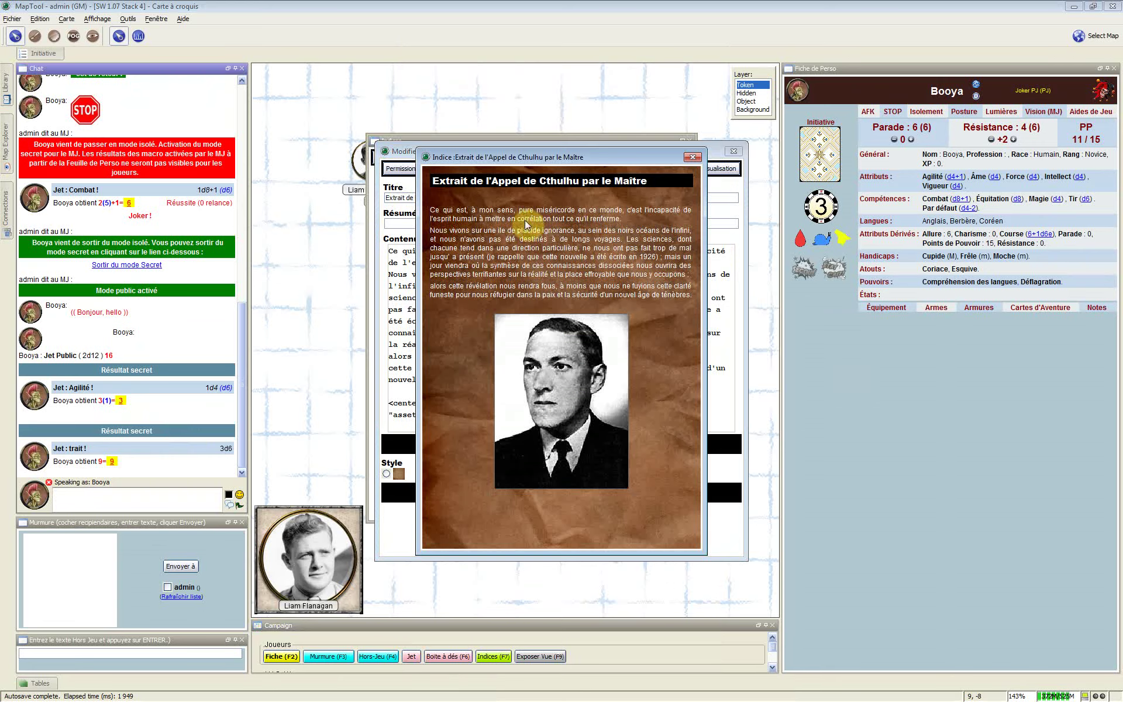
click(692, 157)
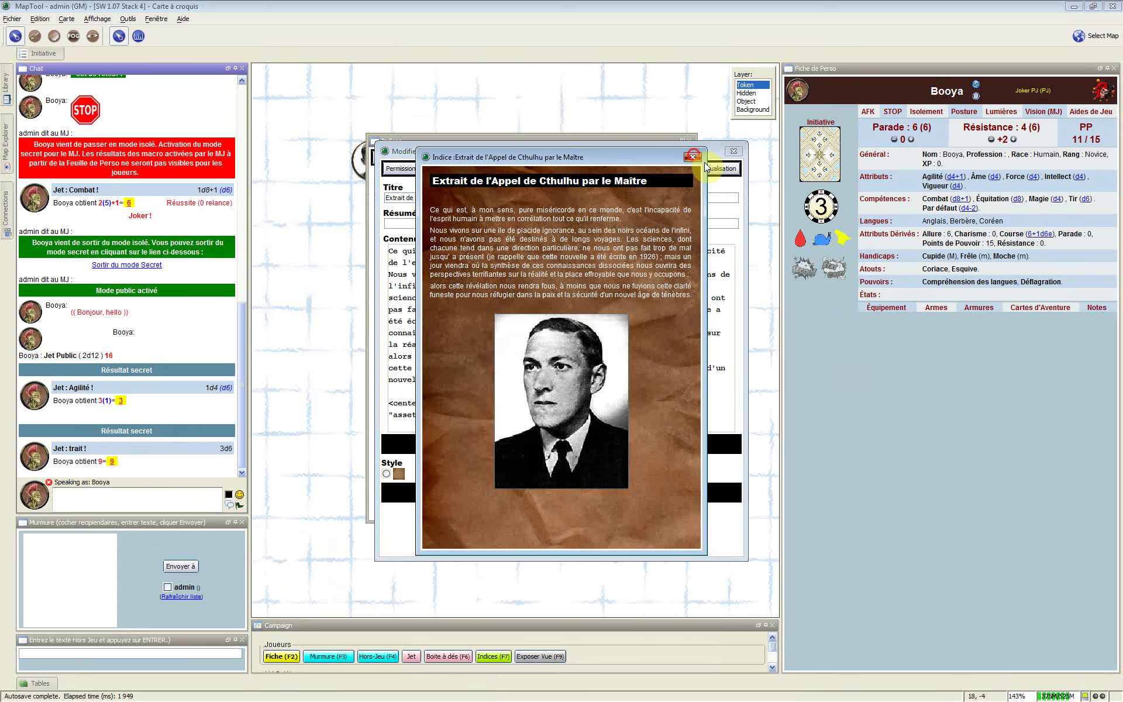
click(734, 150)
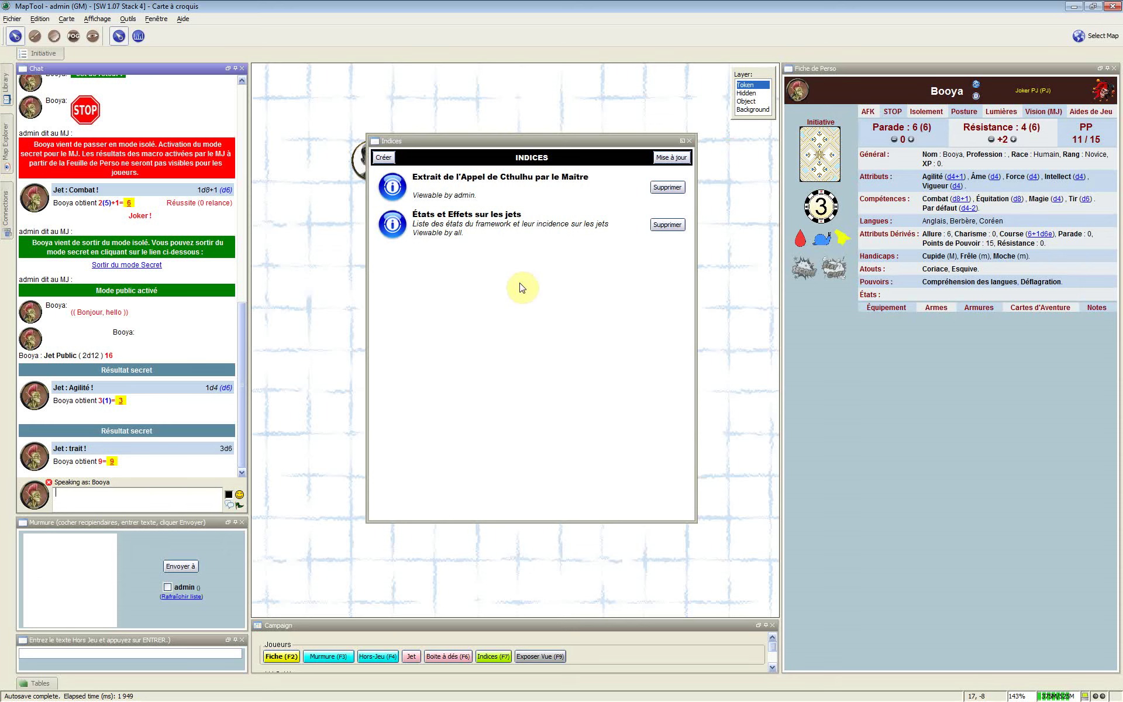
click(689, 141)
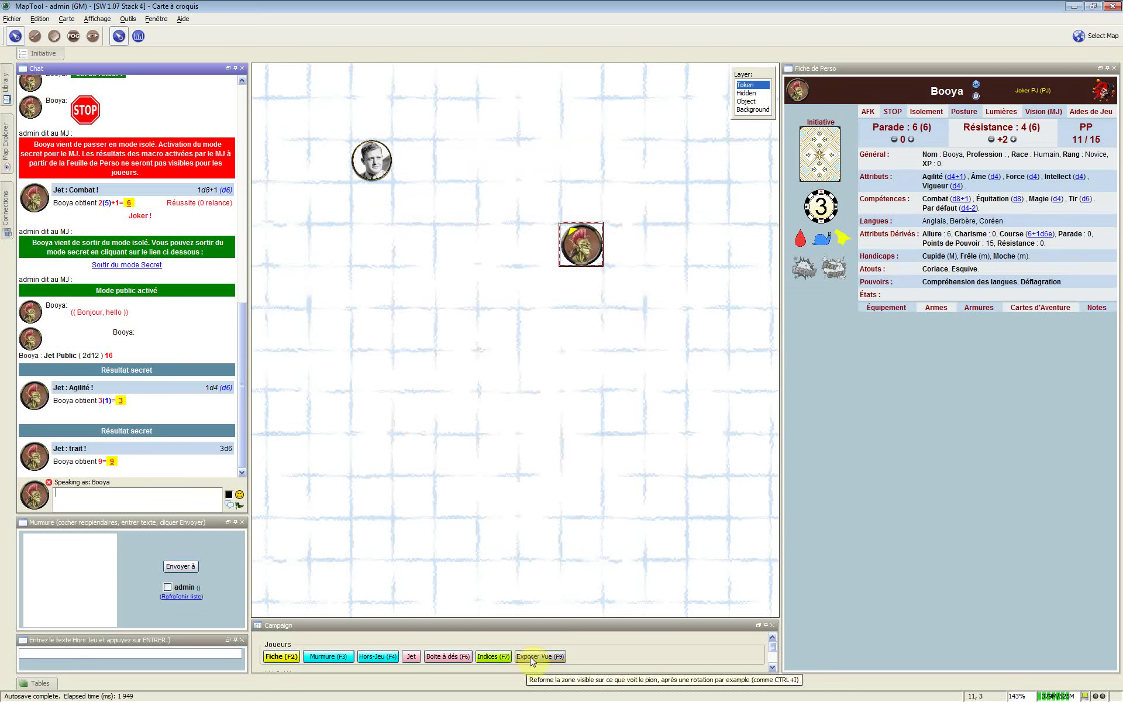
Step: Move the Booya token one cell left and two cells down on the map, and bring it back up two cells
click(655, 486)
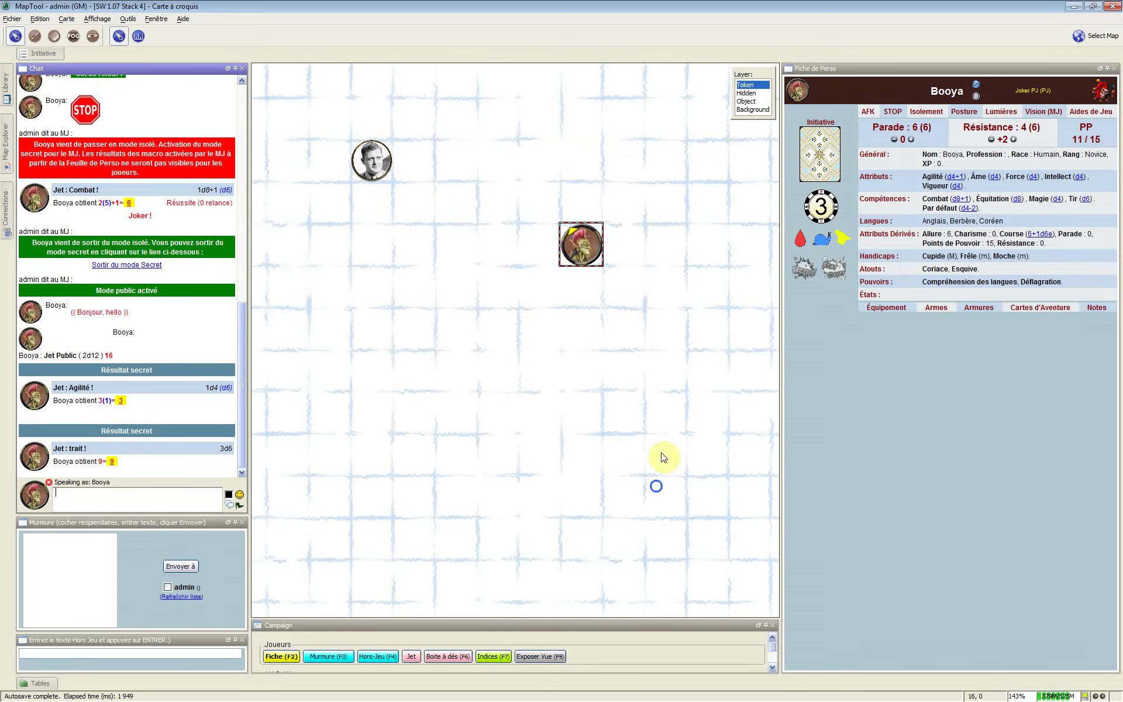
scroll(628, 438, down, 4)
scroll(628, 439, up, 3)
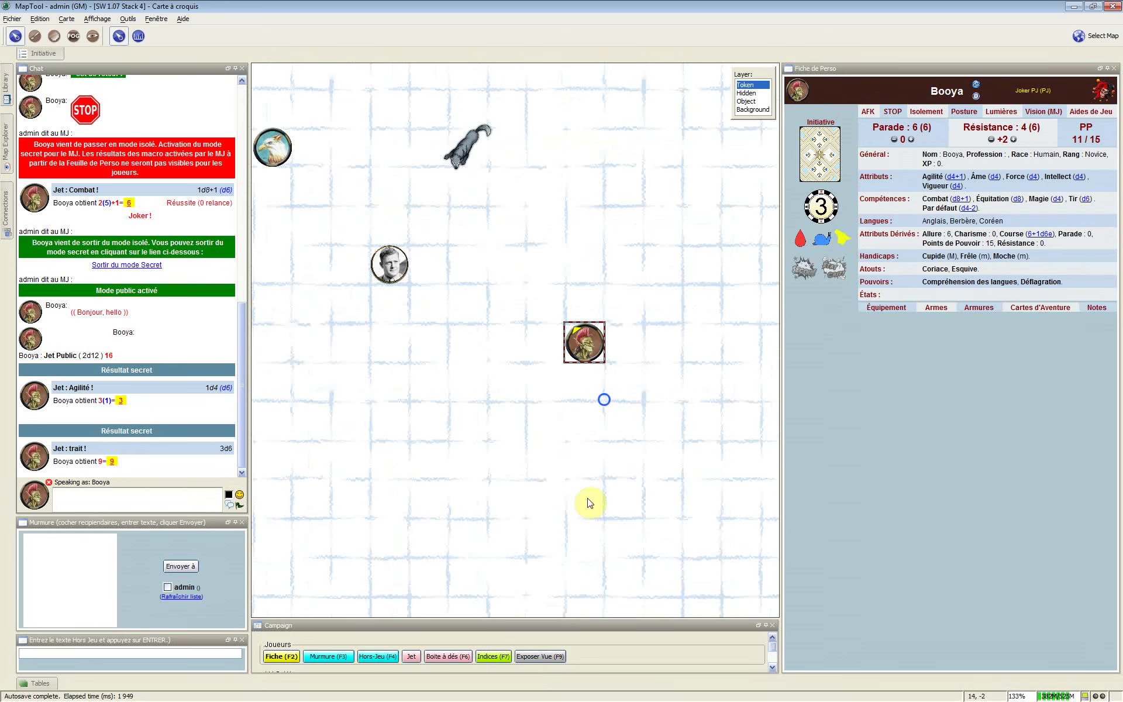
drag(583, 351, 546, 439)
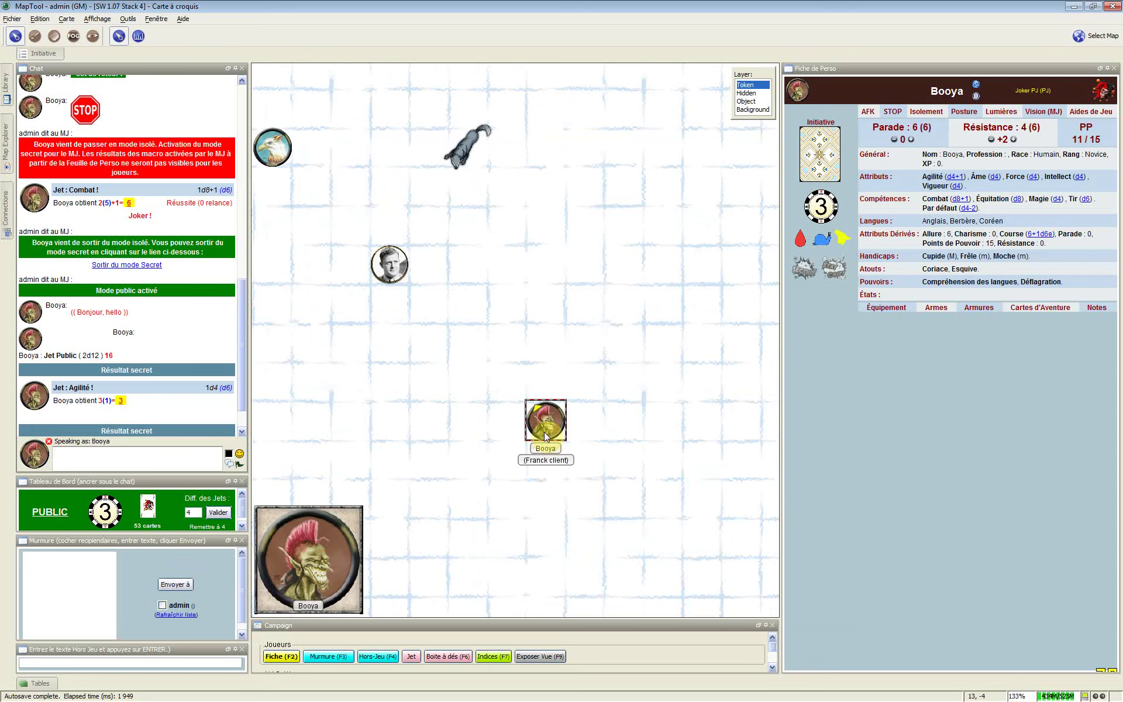
drag(545, 436, 548, 376)
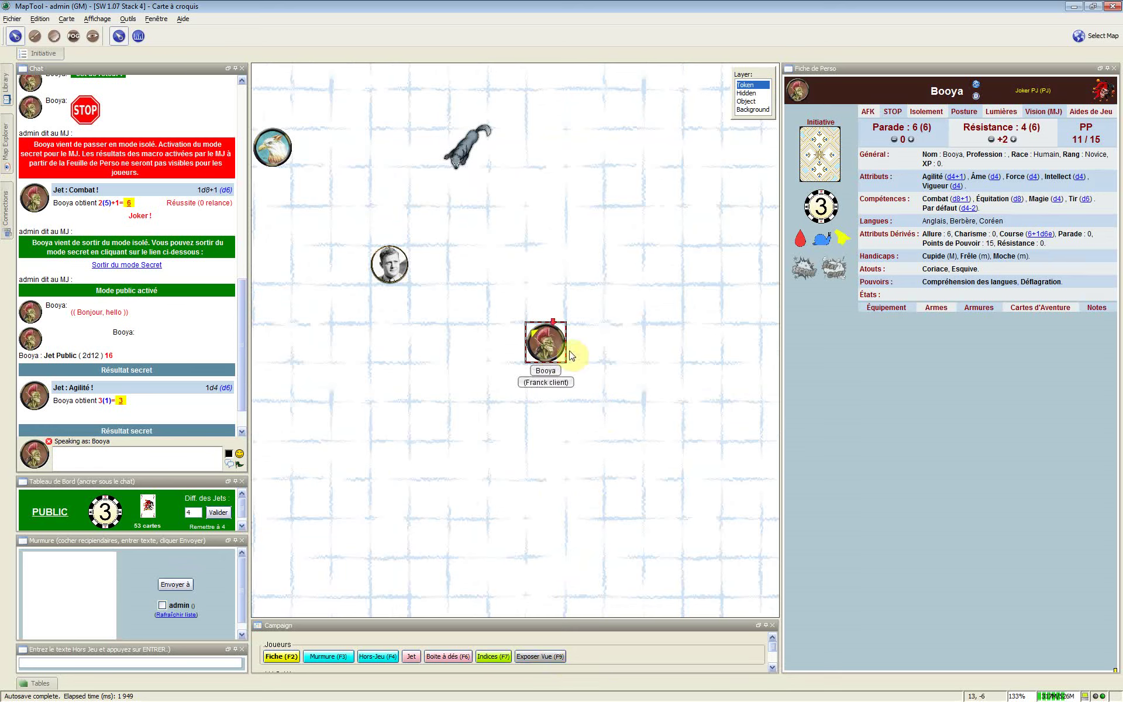
Step: Rotate the Booya token's facing on the map, and deselect the token
scroll(569, 354, down, 2)
scroll(571, 357, down, 4)
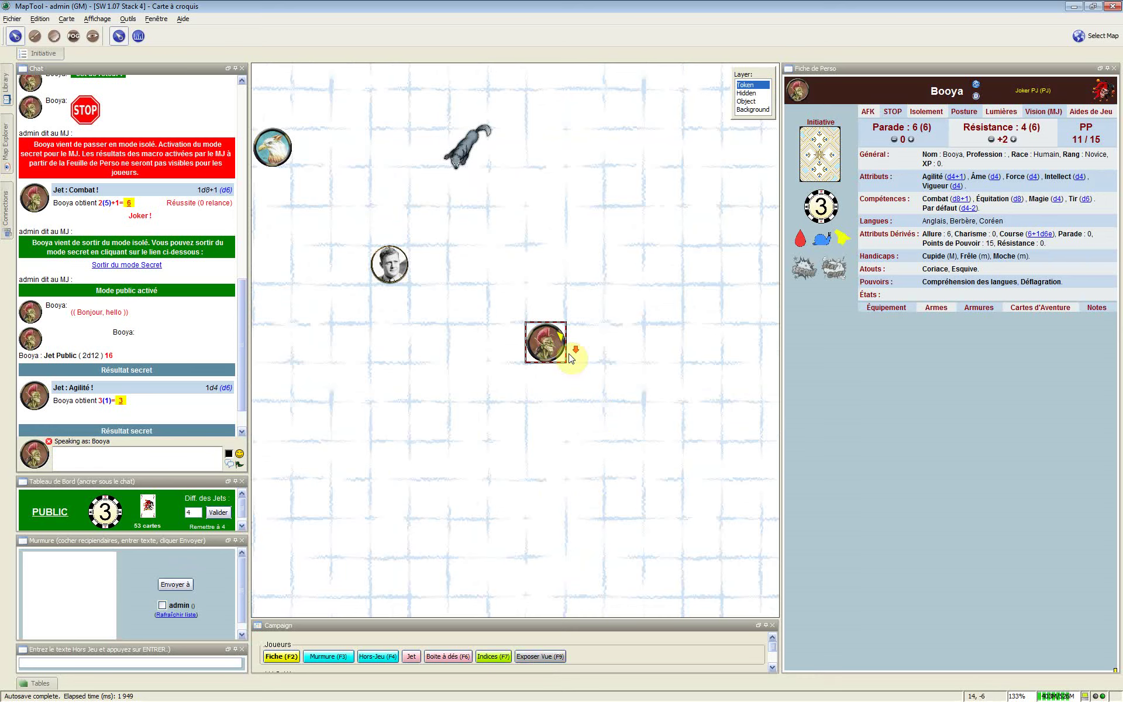
scroll(569, 360, down, 3)
scroll(569, 363, down, 3)
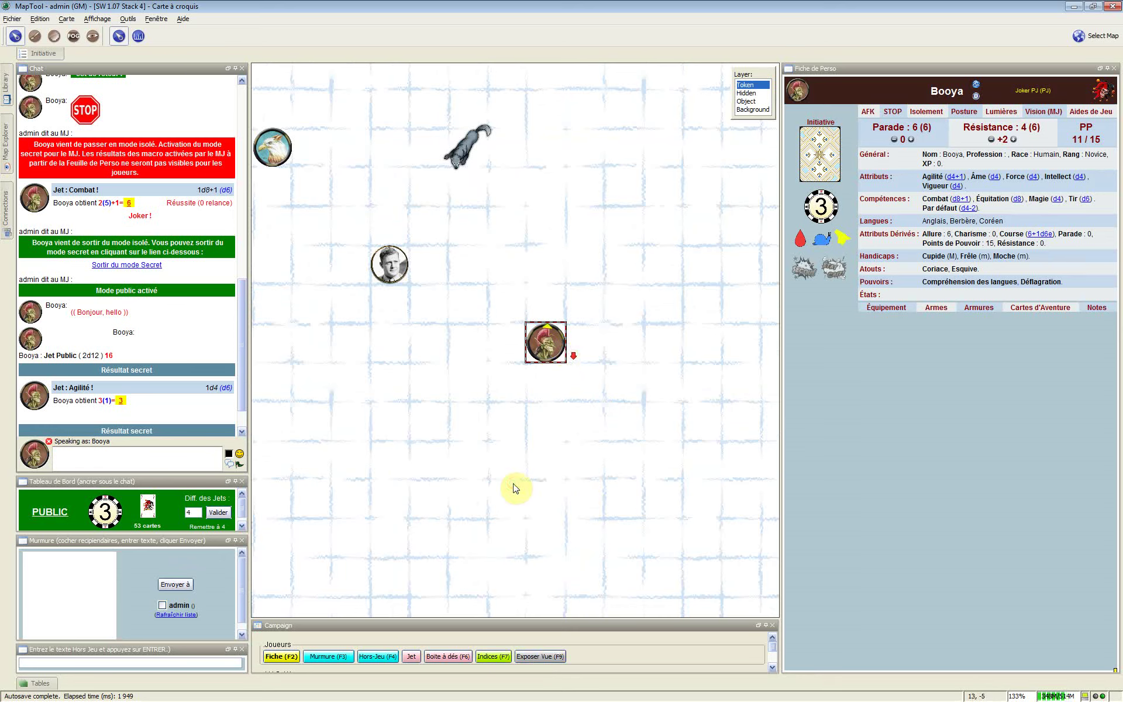
click(513, 487)
Step: Close the whisper (Murmure) window and the out-of-game text window
click(241, 614)
click(242, 539)
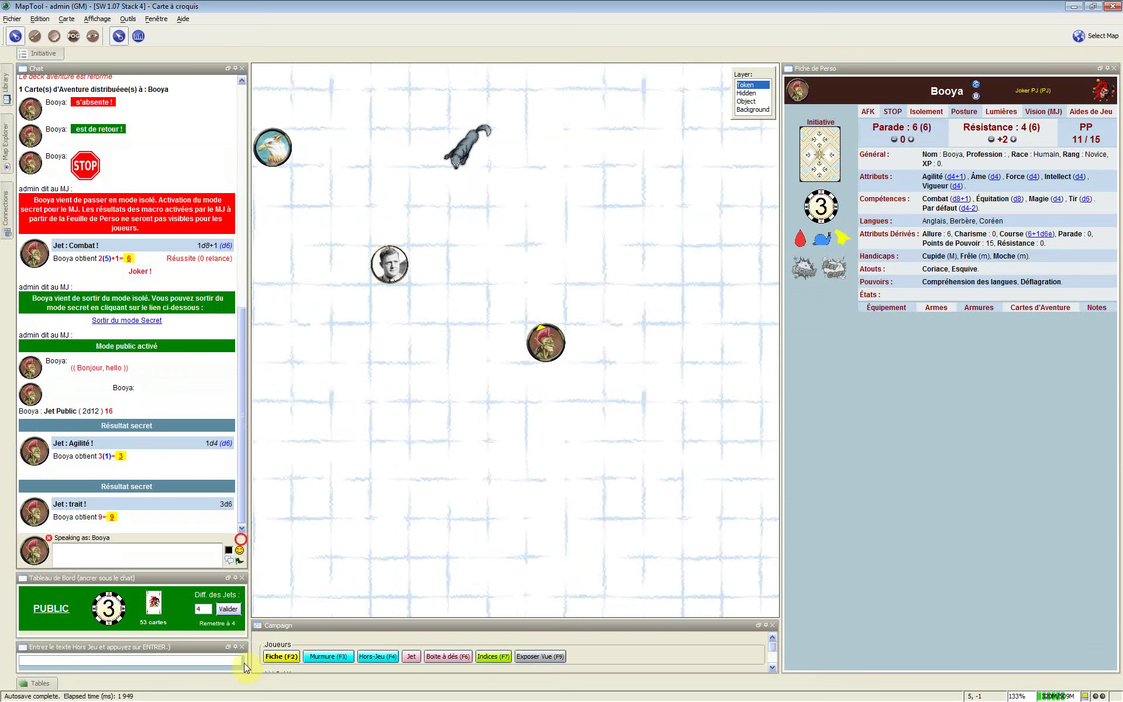
click(243, 647)
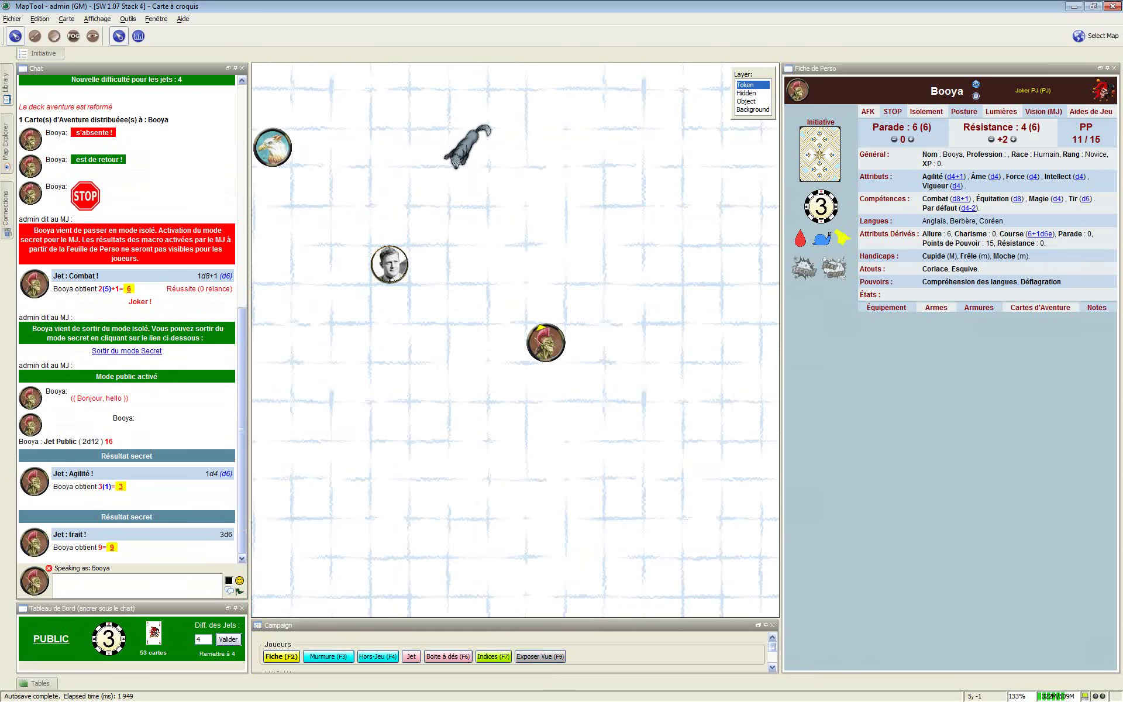